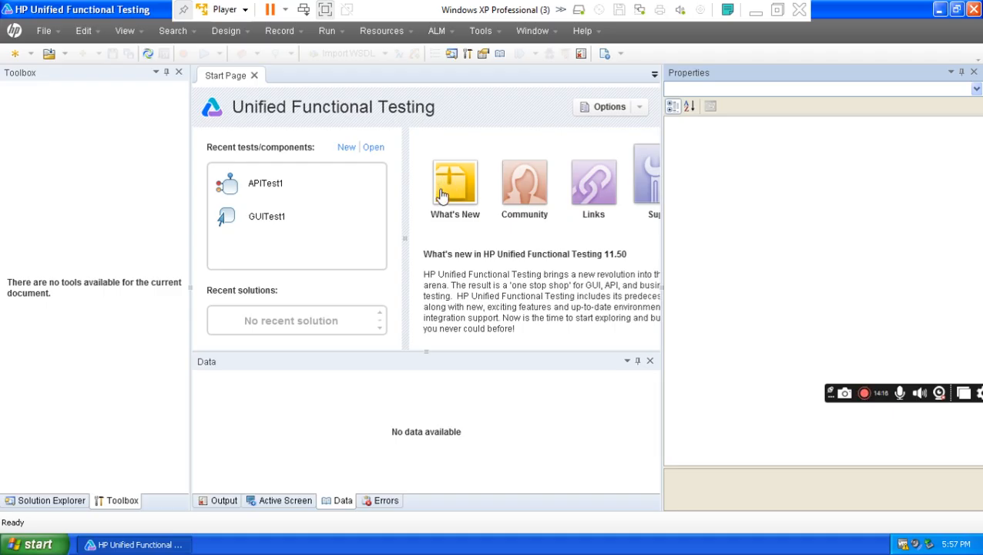
{"action": "left_click_drag", "start_coordinate": [851, 394], "coordinate": [829, 492]}
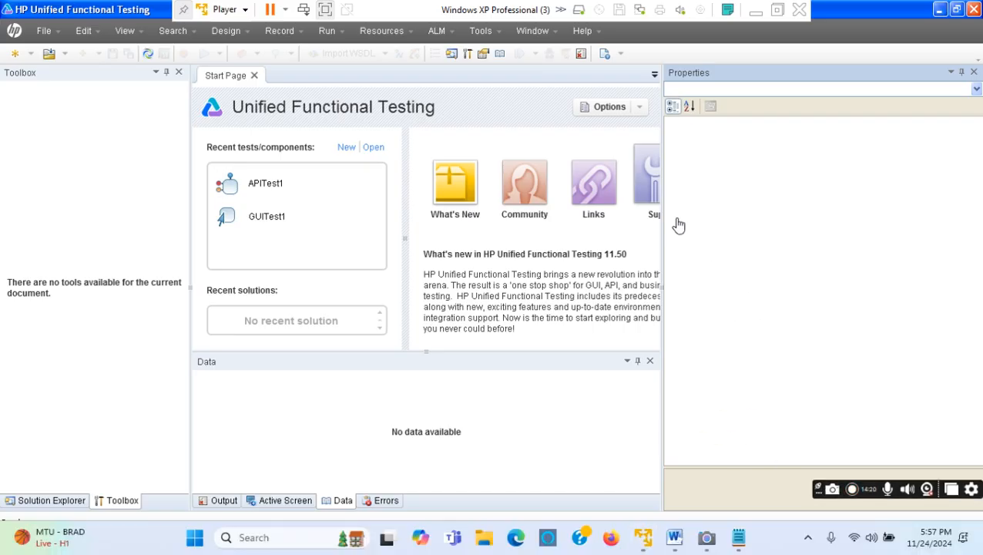
{"action": "left_click", "coordinate": [325, 11]}
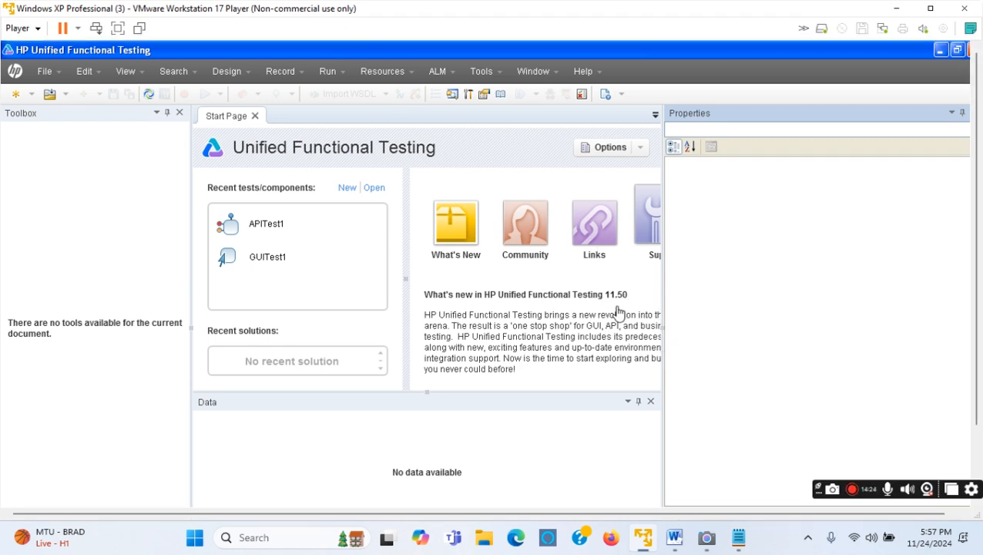
{"action": "left_click", "coordinate": [118, 27]}
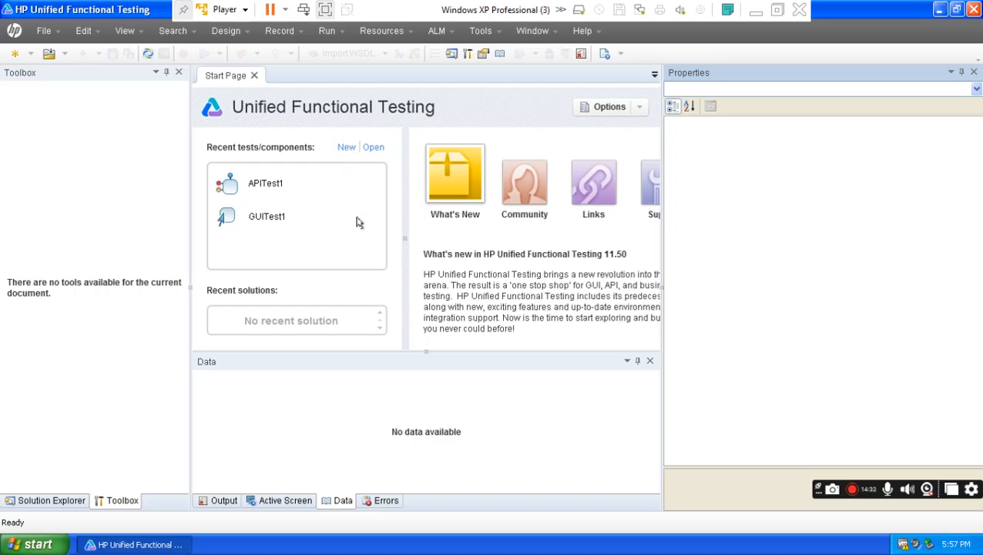
- Switch to the Word outline and review topic 2 on making a RESTful API call in HP API Test as an end user or consumer
{"action": "left_click", "coordinate": [755, 11]}
{"action": "left_click", "coordinate": [669, 308]}
{"action": "left_click_drag", "start_coordinate": [706, 309], "coordinate": [247, 306]}
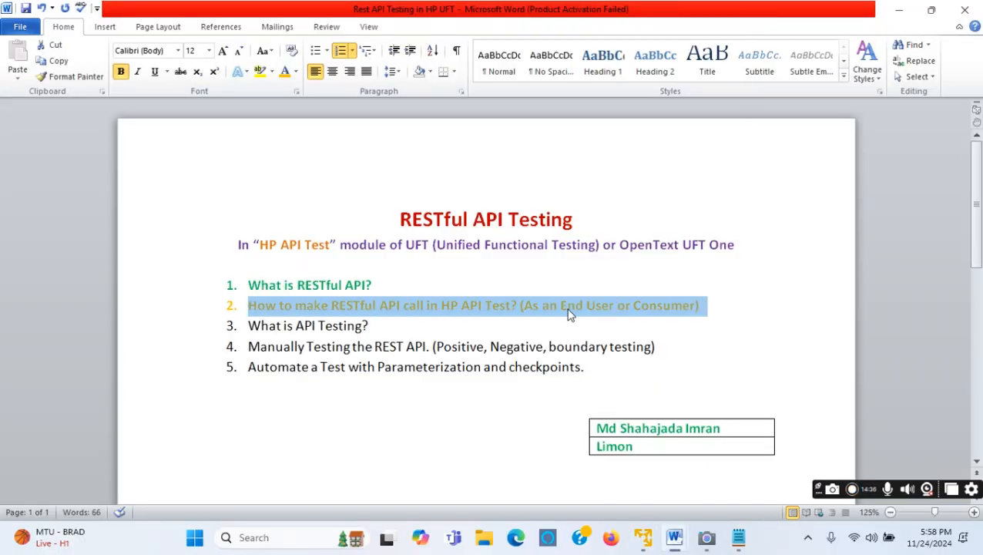
{"action": "left_click", "coordinate": [601, 307]}
{"action": "left_click_drag", "start_coordinate": [561, 306], "coordinate": [692, 310]}
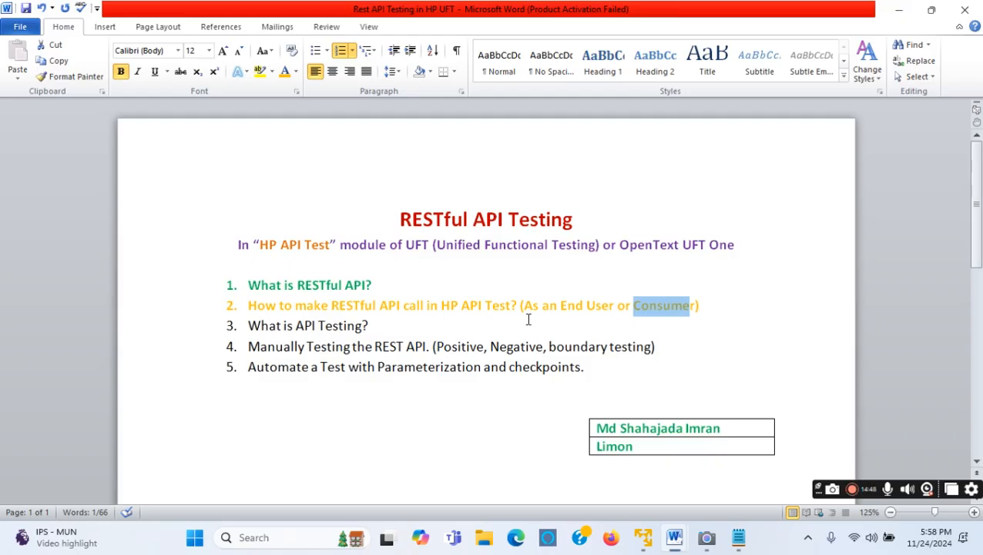
{"action": "left_click", "coordinate": [591, 323]}
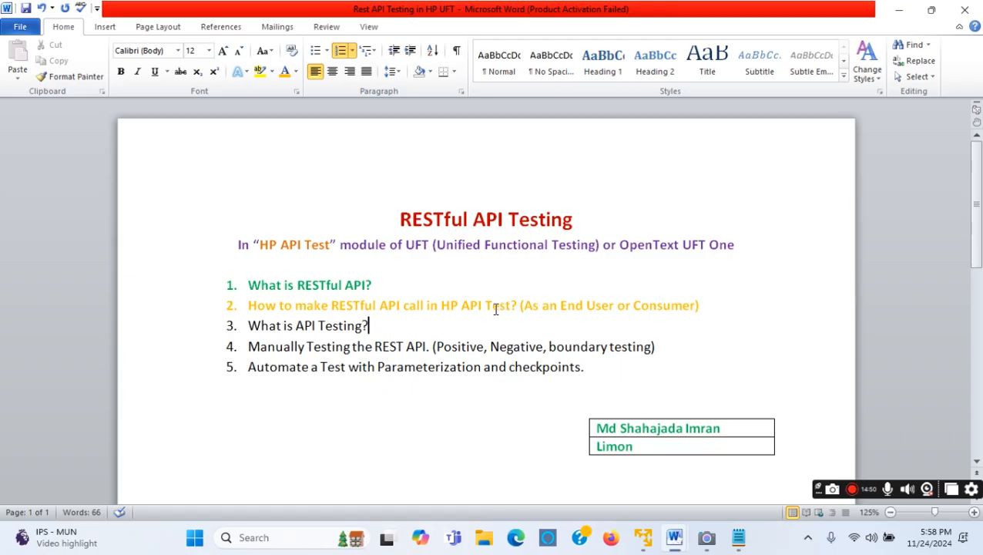
{"action": "left_click_drag", "start_coordinate": [441, 305], "coordinate": [509, 311]}
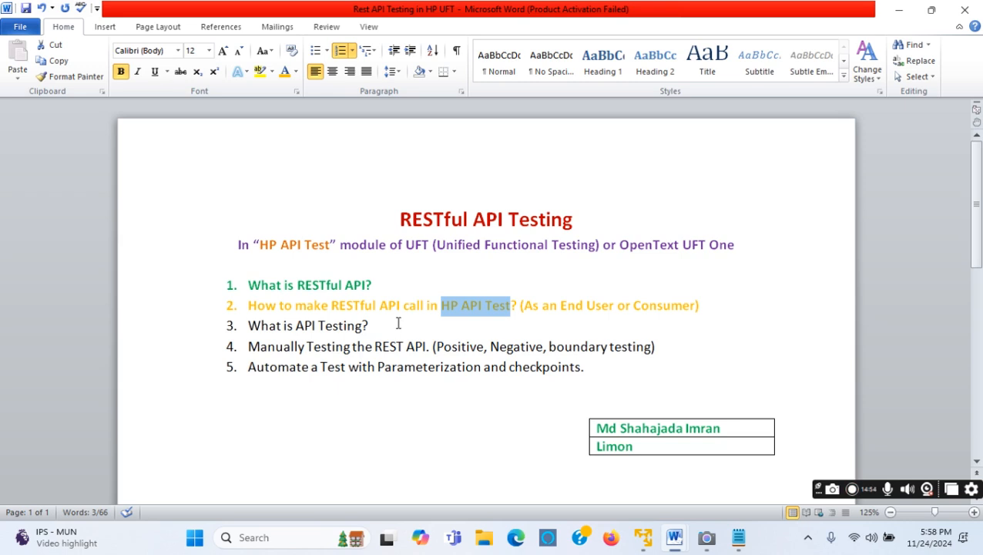
{"action": "left_click_drag", "start_coordinate": [426, 306], "coordinate": [331, 308]}
{"action": "left_click", "coordinate": [505, 306]}
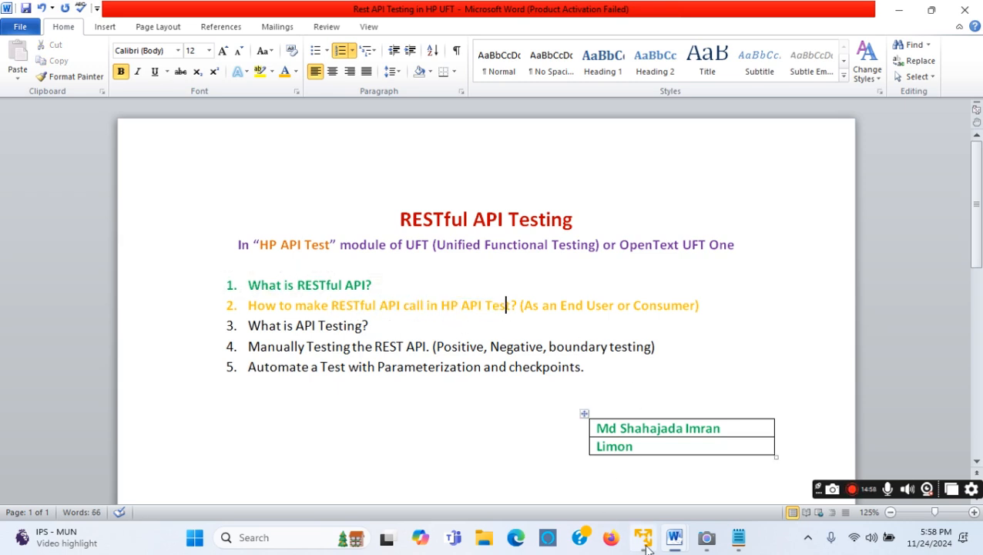
- Return to the Windows XP virtual machine, start the Flight API service and show its console alone on the desktop
{"action": "mouse_move", "coordinate": [647, 547]}
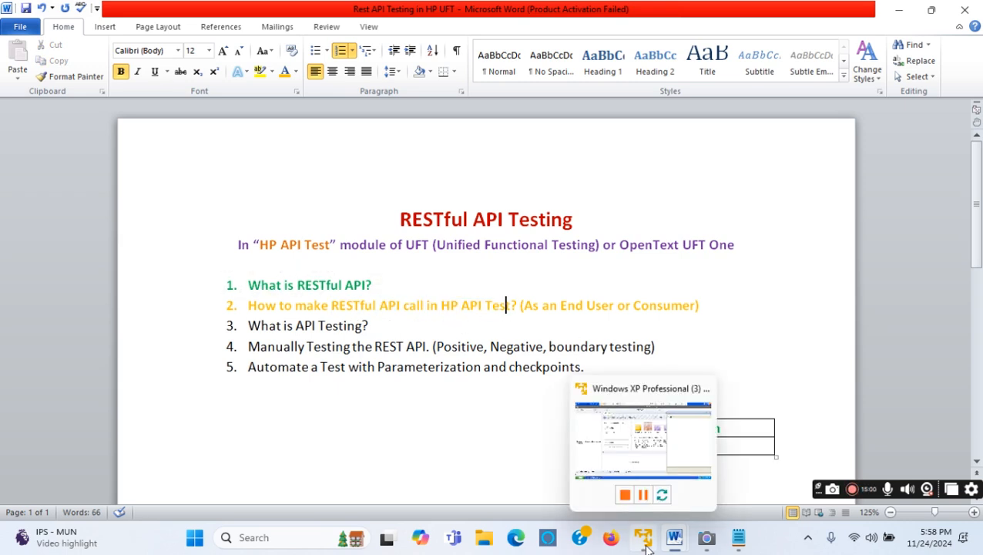
{"action": "left_click", "coordinate": [647, 547]}
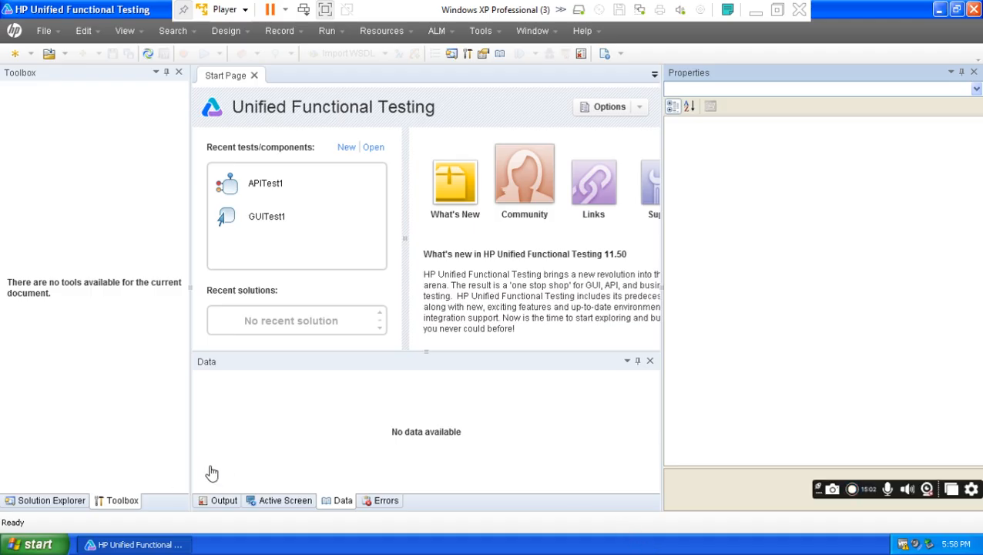
{"action": "left_click", "coordinate": [28, 545]}
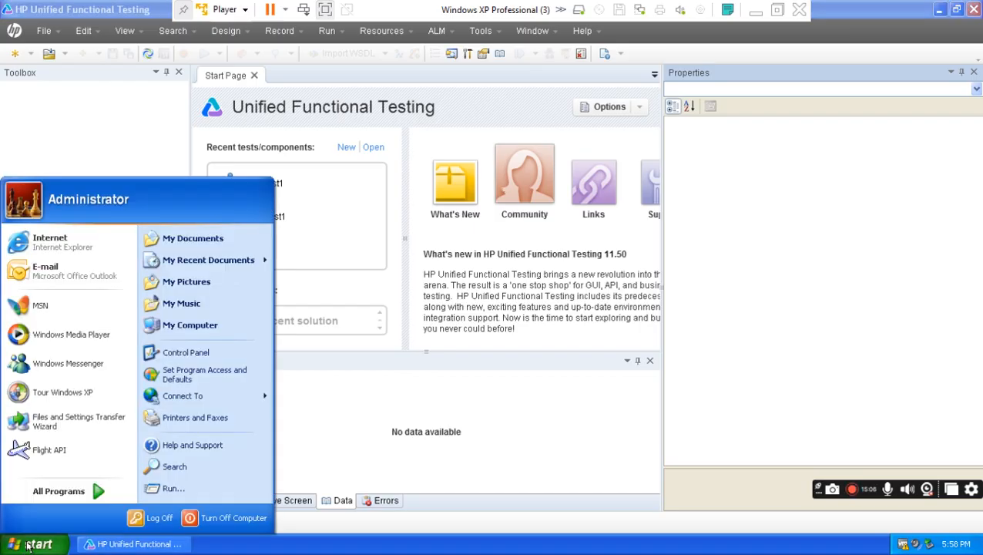
{"action": "left_click", "coordinate": [47, 453]}
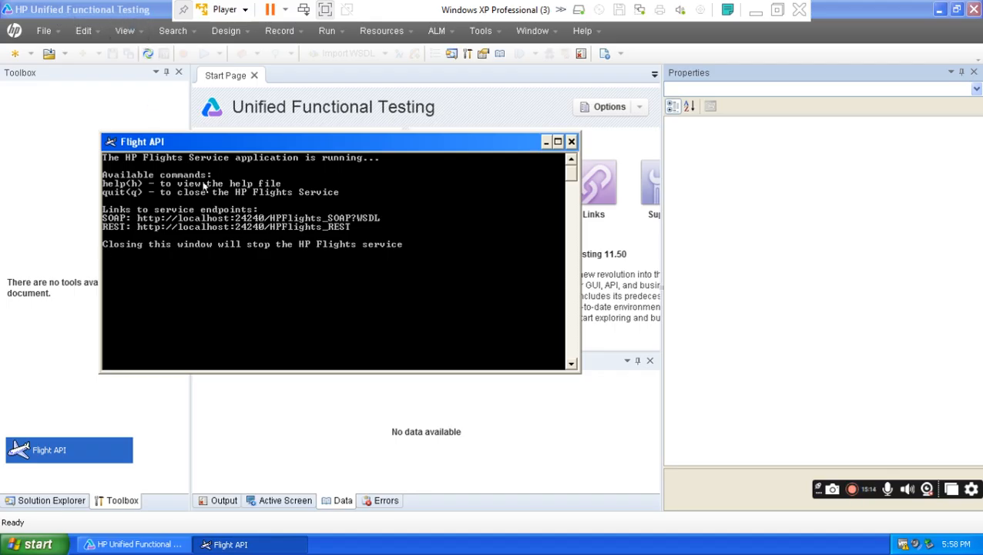
{"action": "left_click_drag", "start_coordinate": [267, 144], "coordinate": [404, 160]}
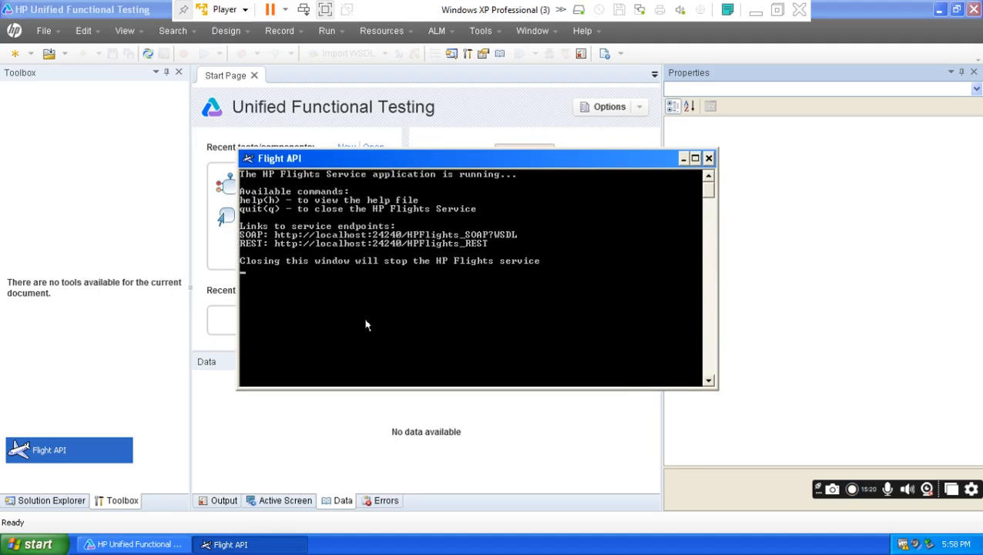
{"action": "left_click", "coordinate": [939, 9]}
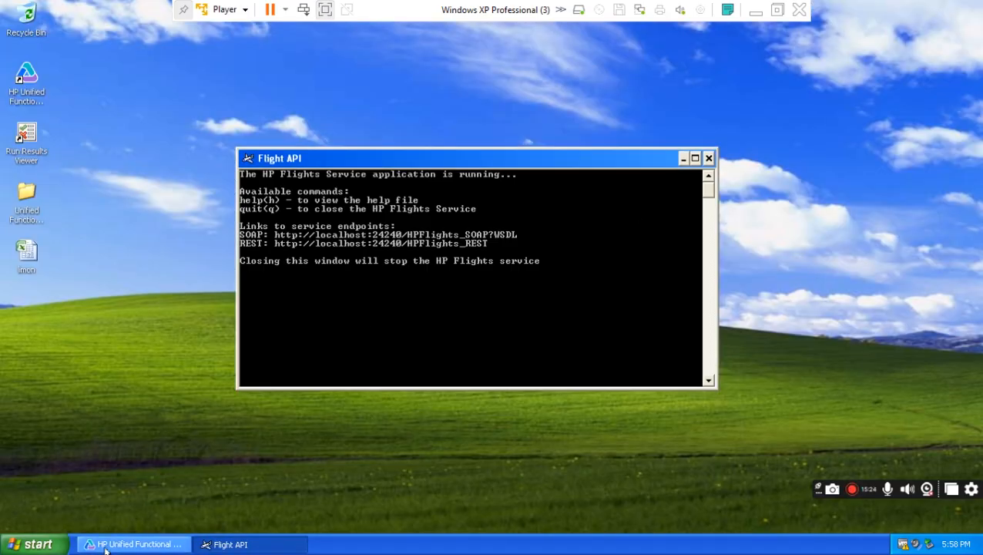
{"action": "left_click_drag", "start_coordinate": [355, 158], "coordinate": [390, 177]}
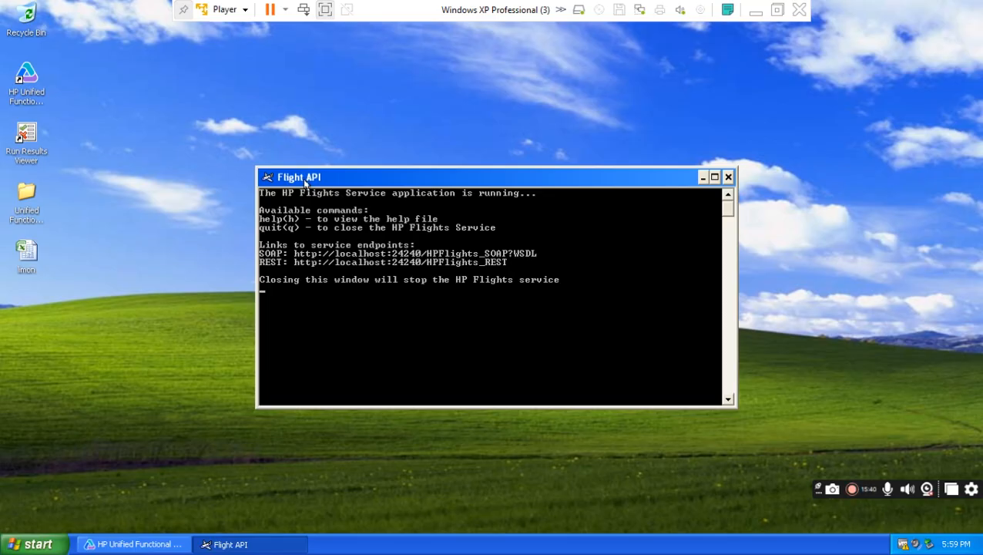
- Switch back to HP Unified Functional Testing and create a new API Test named APITest2 in the default location
{"action": "left_click", "coordinate": [128, 544]}
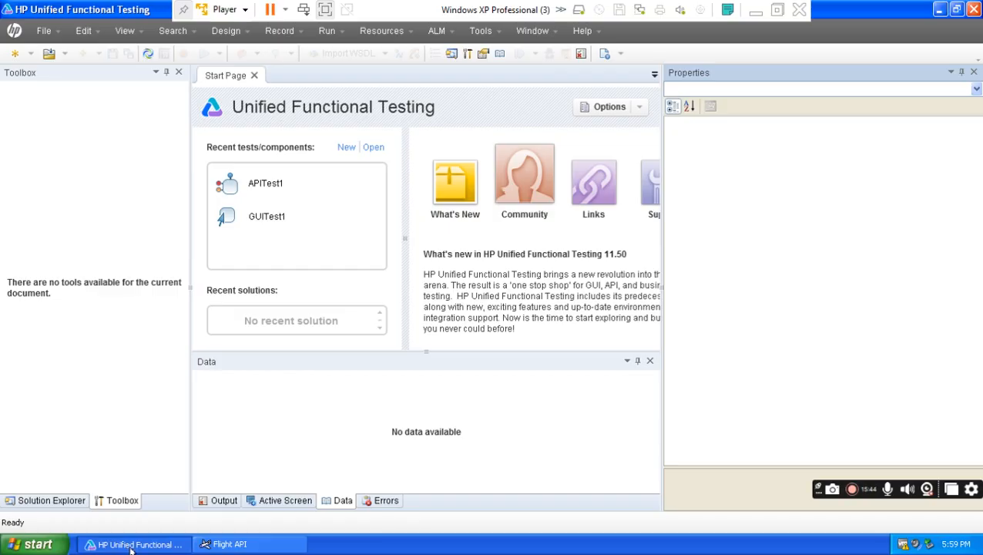
{"action": "left_click", "coordinate": [344, 151]}
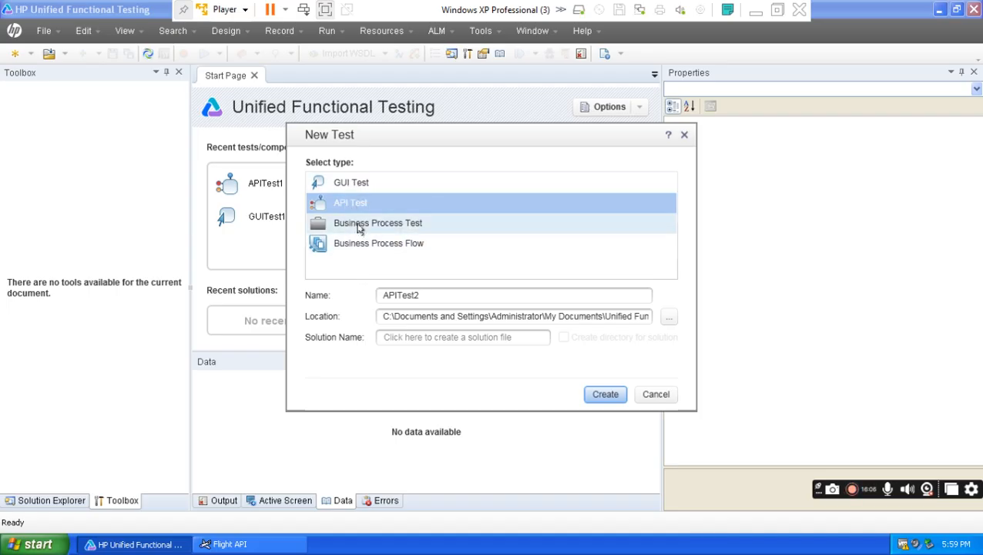
{"action": "left_click", "coordinate": [605, 394]}
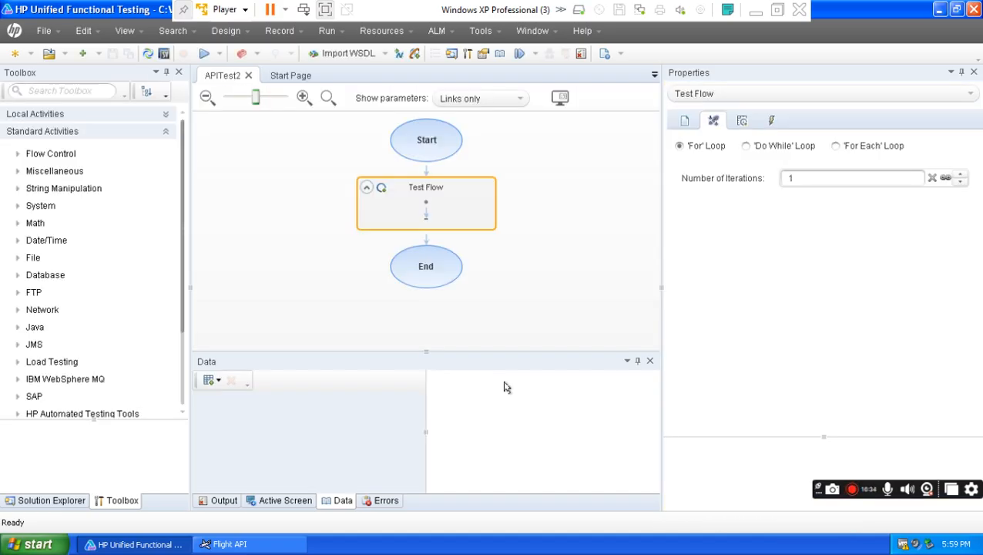
- Examine the solution structure of APITest2
{"action": "left_click", "coordinate": [42, 501]}
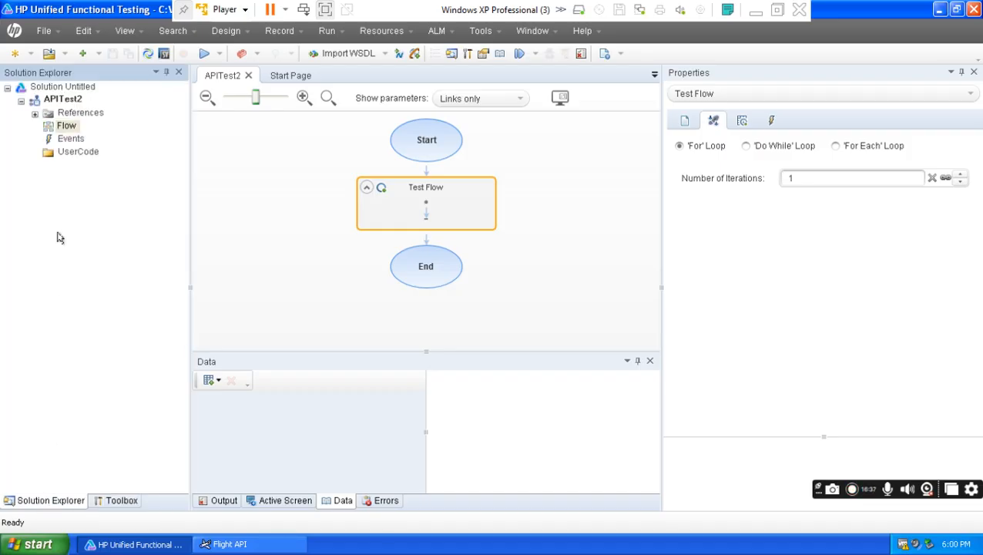
{"action": "left_click", "coordinate": [56, 102]}
{"action": "left_click", "coordinate": [58, 87]}
{"action": "left_click", "coordinate": [58, 102]}
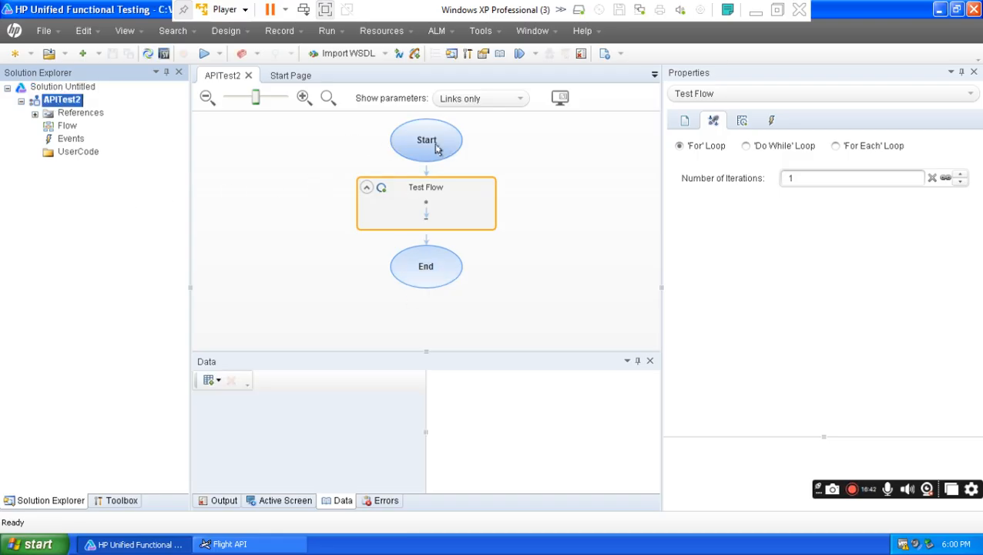
- Browse the available test activities and collapse the Standard Activities group
{"action": "left_click", "coordinate": [119, 501]}
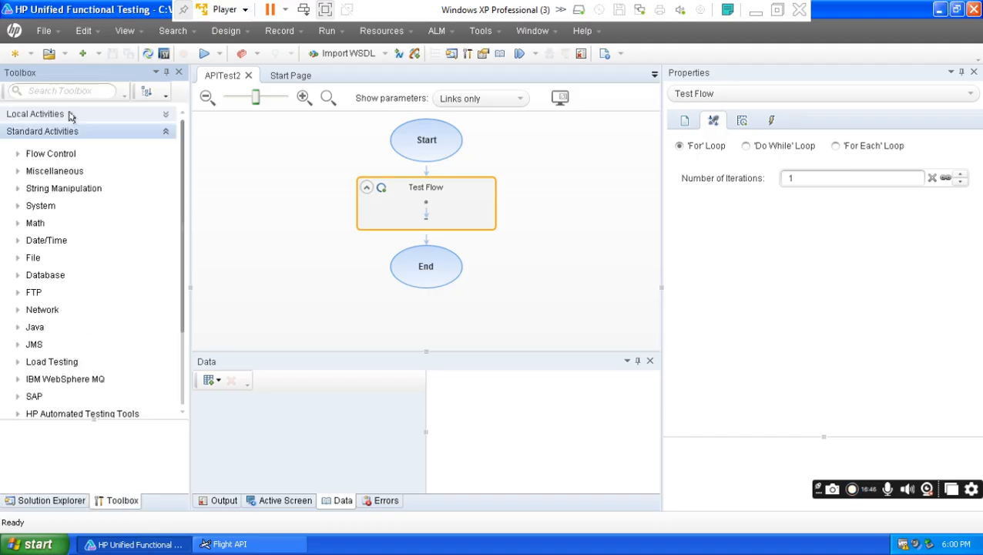
{"action": "scroll", "coordinate": [157, 390], "scroll_direction": "down", "scroll_amount": 3}
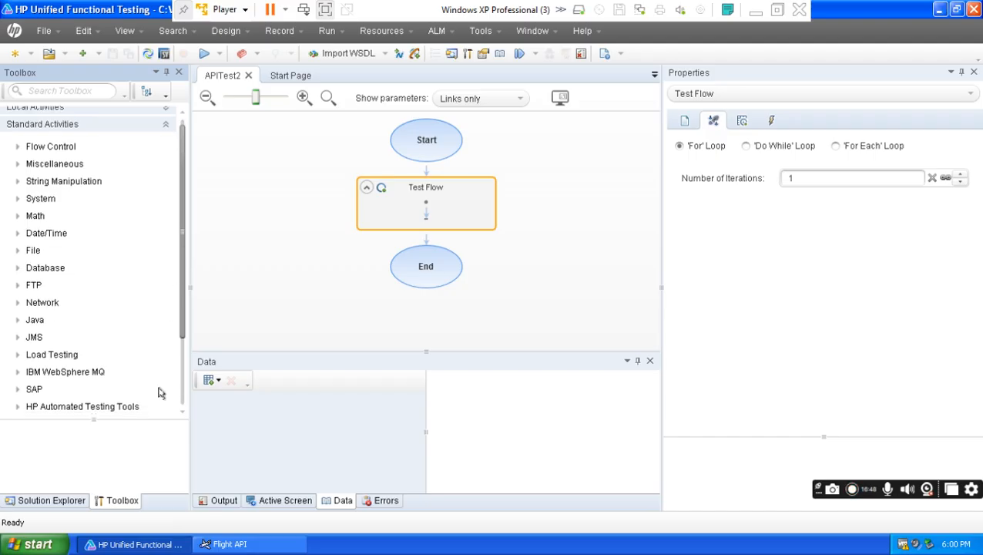
{"action": "left_click_drag", "start_coordinate": [184, 221], "coordinate": [185, 136]}
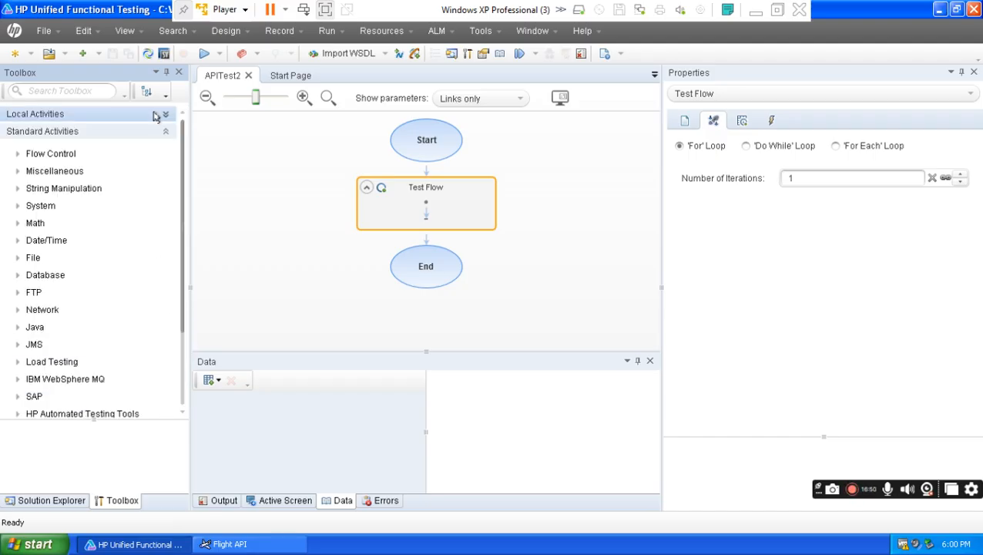
{"action": "left_click", "coordinate": [167, 134]}
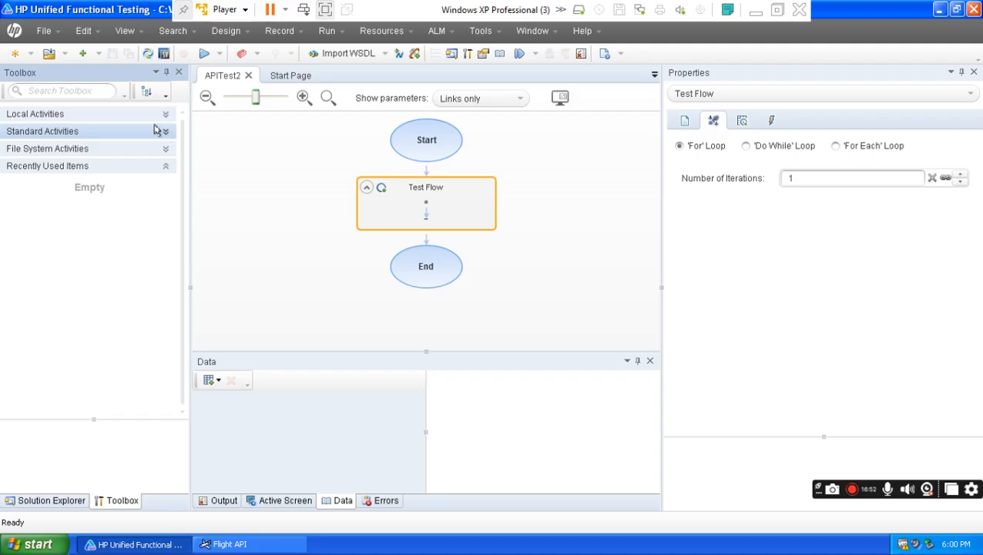
- Switch to the Flight API console and open the service's help file with the command h
{"action": "left_click", "coordinate": [243, 545]}
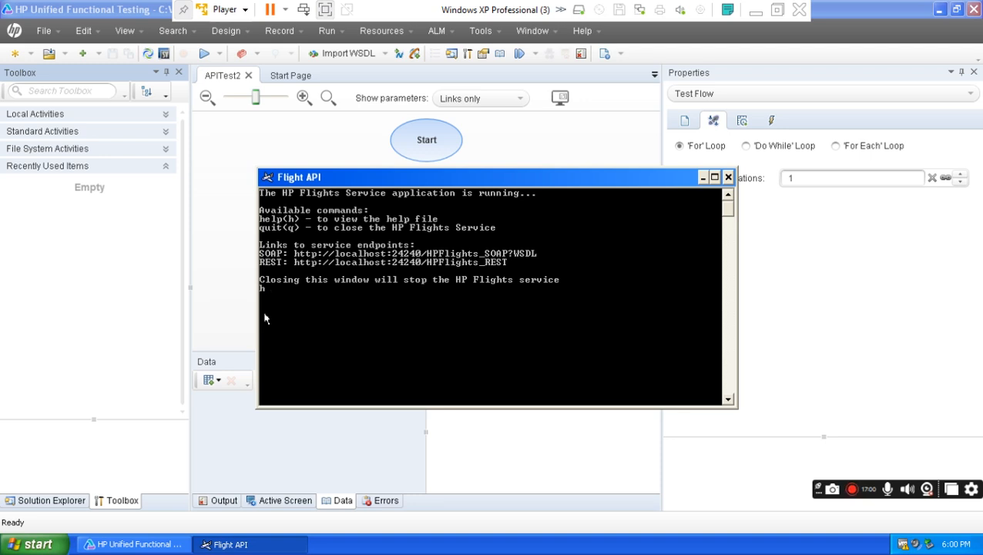
{"action": "type", "text": "h"}
{"action": "key", "text": "Return"}
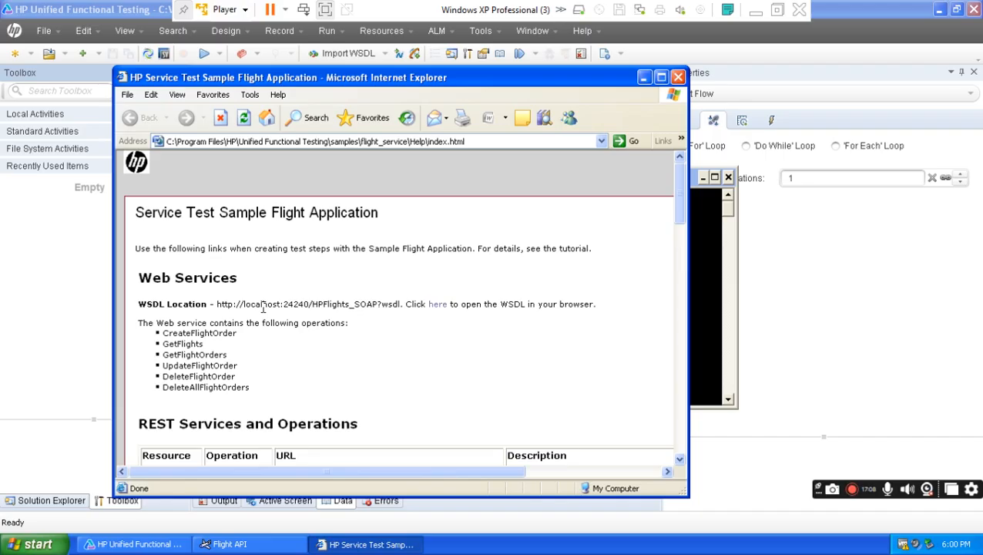
{"action": "left_click_drag", "start_coordinate": [472, 81], "coordinate": [435, 75]}
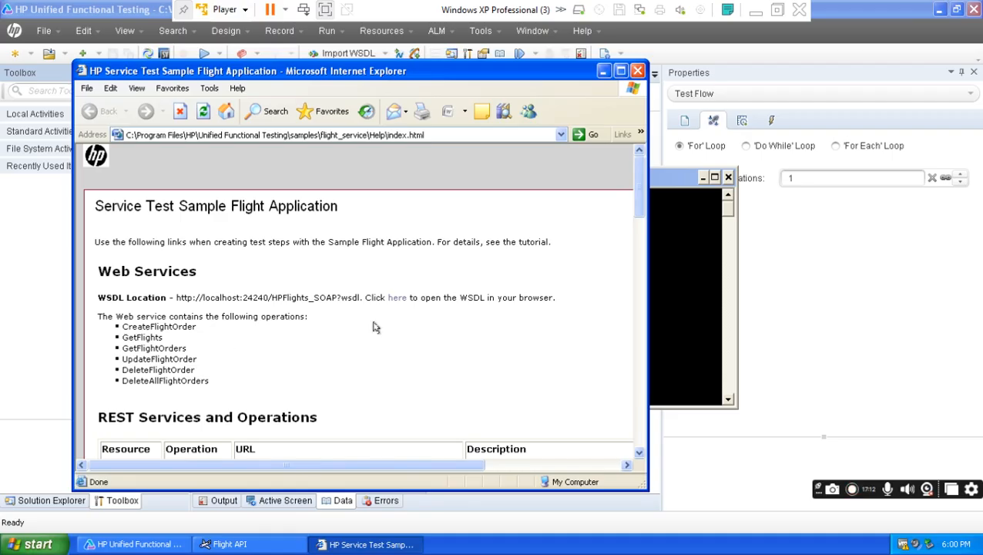
- Examine the Get operation URLs of the Flights and Flight resources under REST Services and Operations
{"action": "left_click_drag", "start_coordinate": [638, 206], "coordinate": [636, 249]}
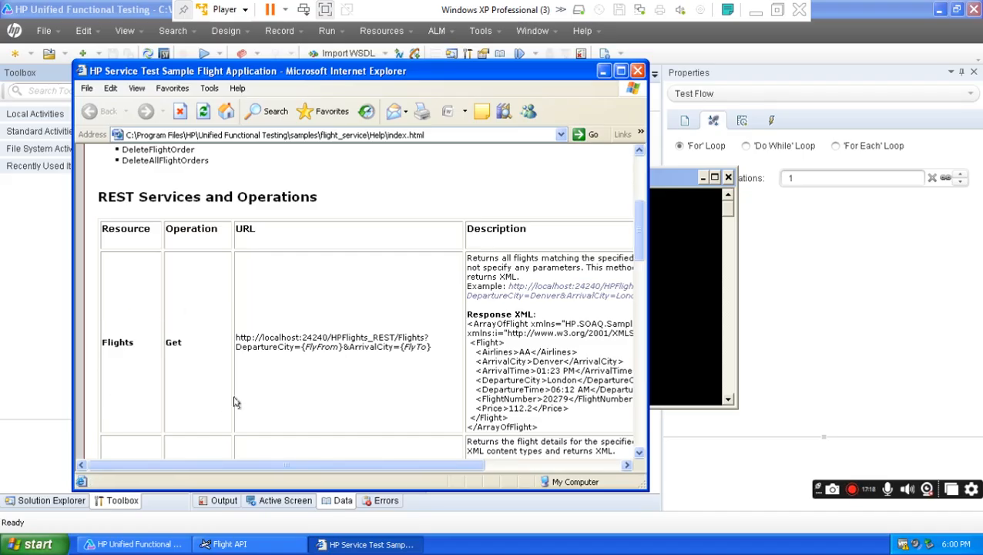
{"action": "left_click_drag", "start_coordinate": [237, 337], "coordinate": [437, 351]}
{"action": "left_click_drag", "start_coordinate": [641, 247], "coordinate": [640, 275]}
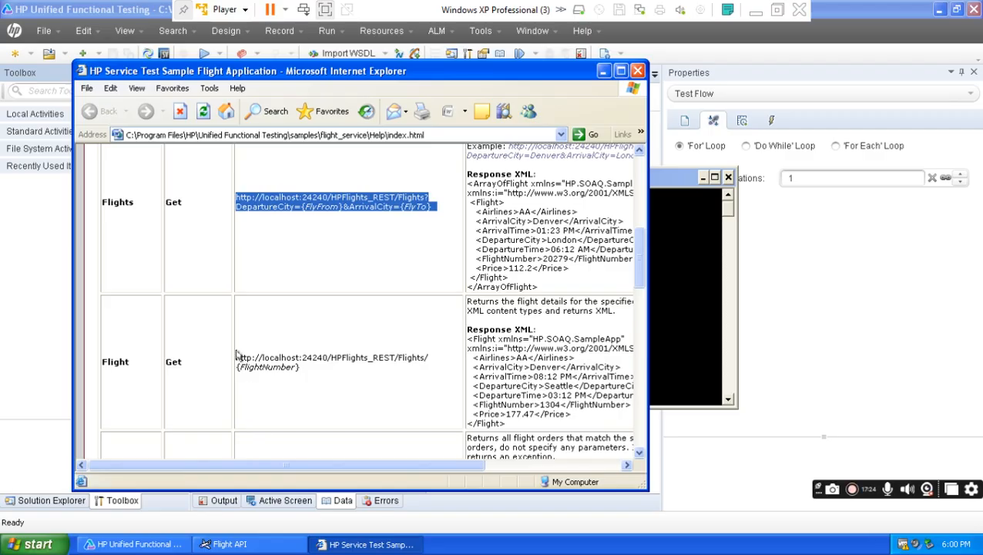
{"action": "left_click_drag", "start_coordinate": [237, 358], "coordinate": [297, 370]}
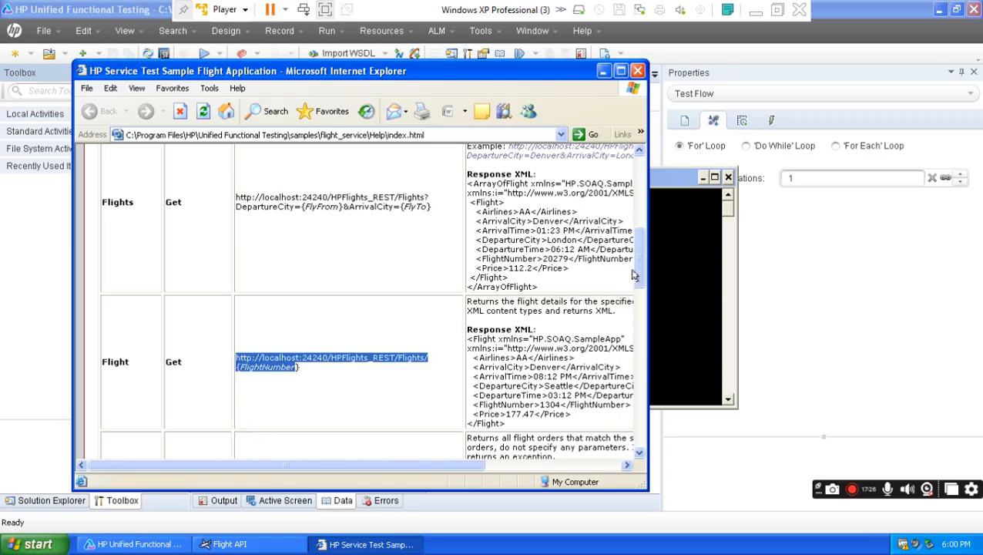
- Examine the Flights resource's Get method, its URL and the FlyFrom value of the DepartureCity parameter
{"action": "left_click_drag", "start_coordinate": [640, 269], "coordinate": [640, 243]}
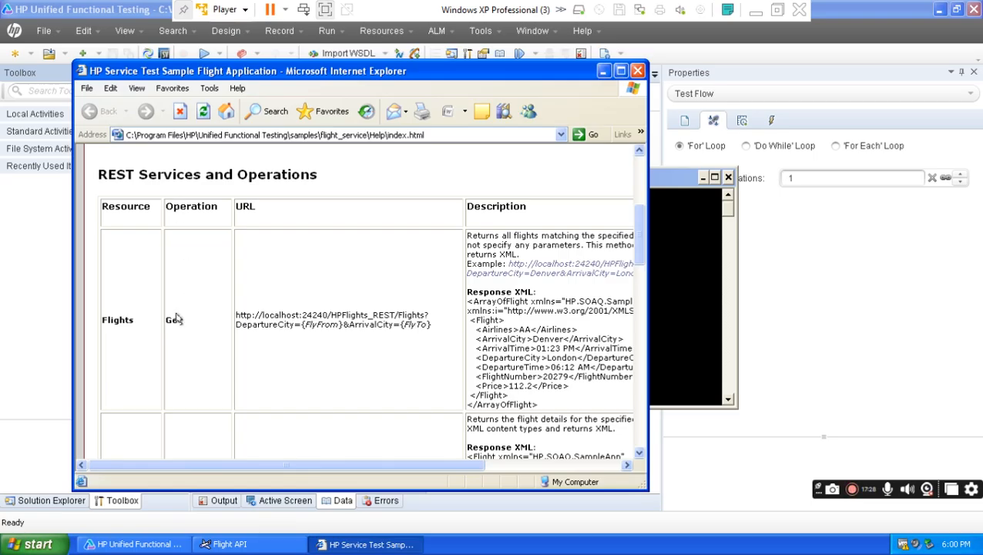
{"action": "left_click_drag", "start_coordinate": [237, 314], "coordinate": [383, 331]}
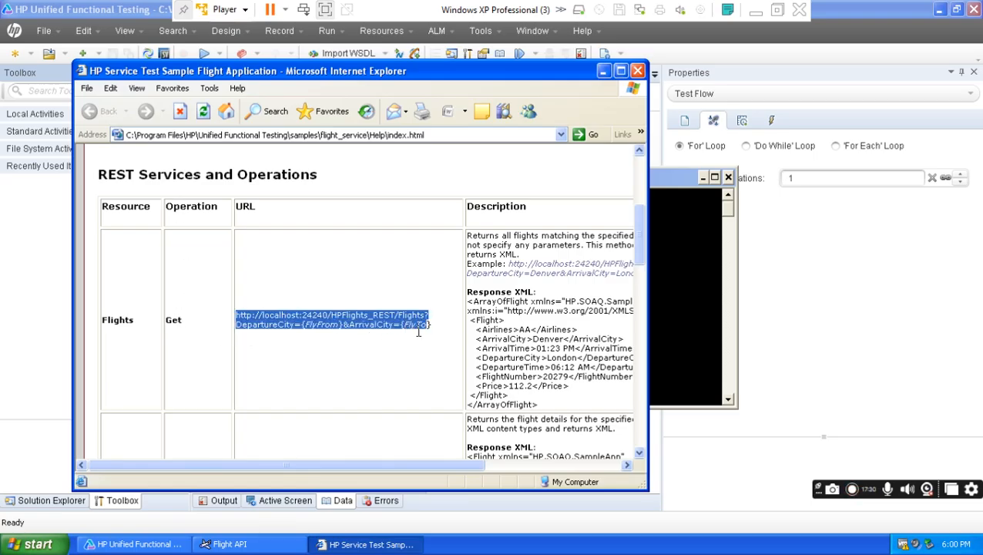
{"action": "left_click_drag", "start_coordinate": [186, 319], "coordinate": [164, 321]}
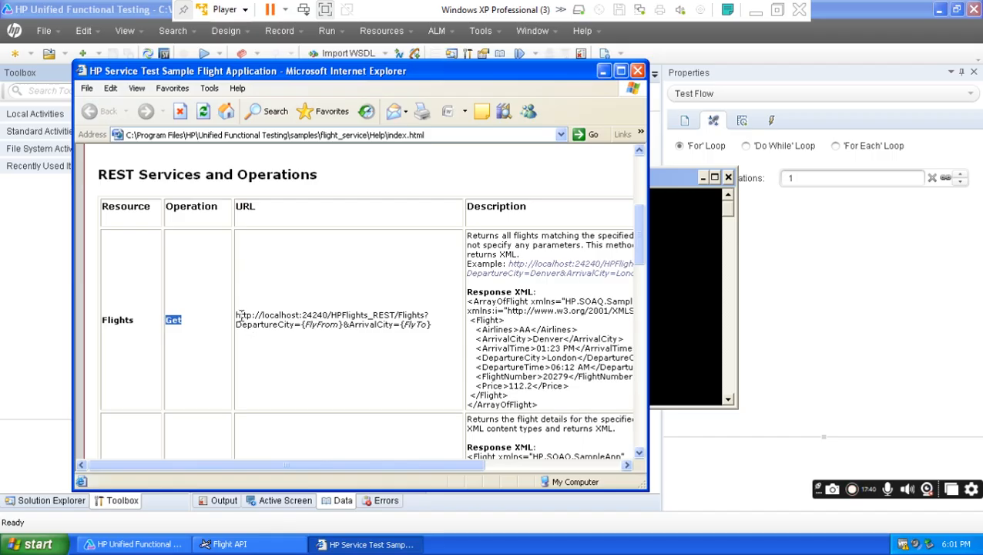
{"action": "left_click_drag", "start_coordinate": [238, 315], "coordinate": [435, 331]}
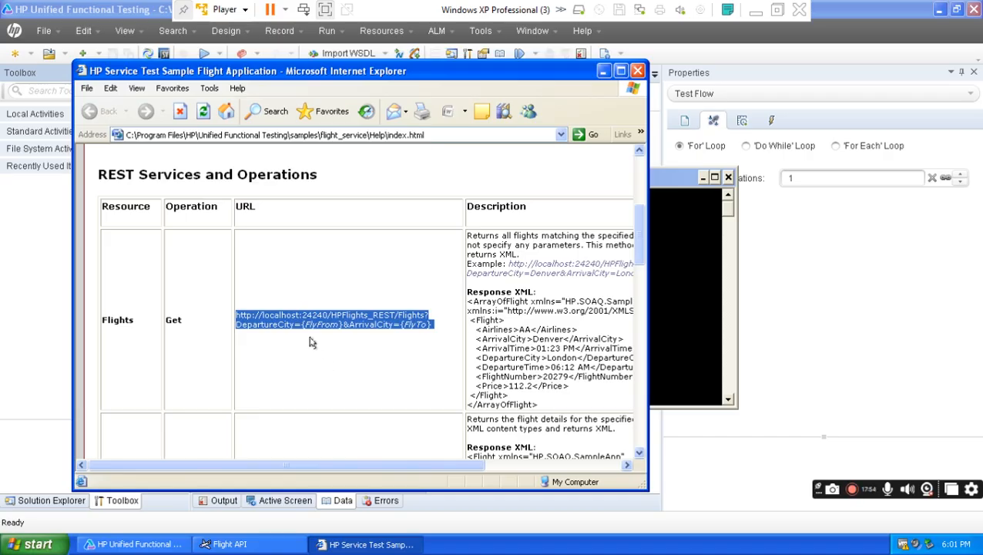
{"action": "left_click", "coordinate": [313, 338]}
{"action": "left_click_drag", "start_coordinate": [302, 324], "coordinate": [314, 324]}
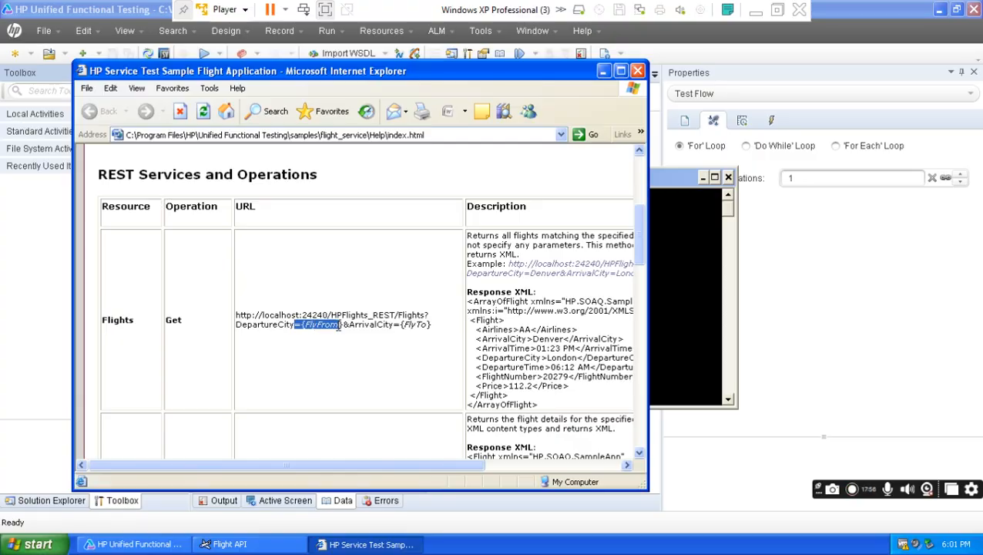
- Examine the Flights resource's full Get URL and its FlyFrom and FlyTo parameter placeholders
{"action": "left_click_drag", "start_coordinate": [393, 325], "coordinate": [429, 327]}
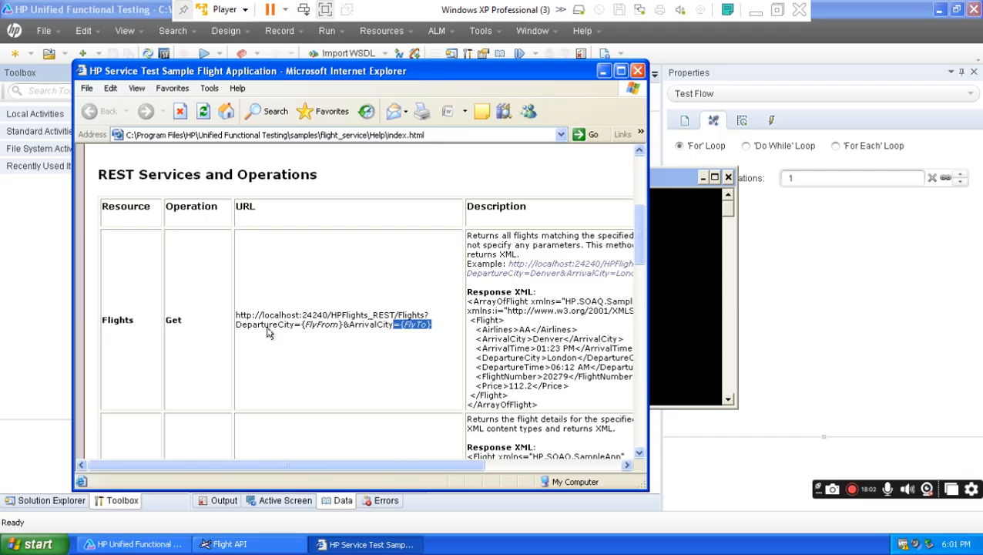
{"action": "left_click_drag", "start_coordinate": [238, 316], "coordinate": [436, 330]}
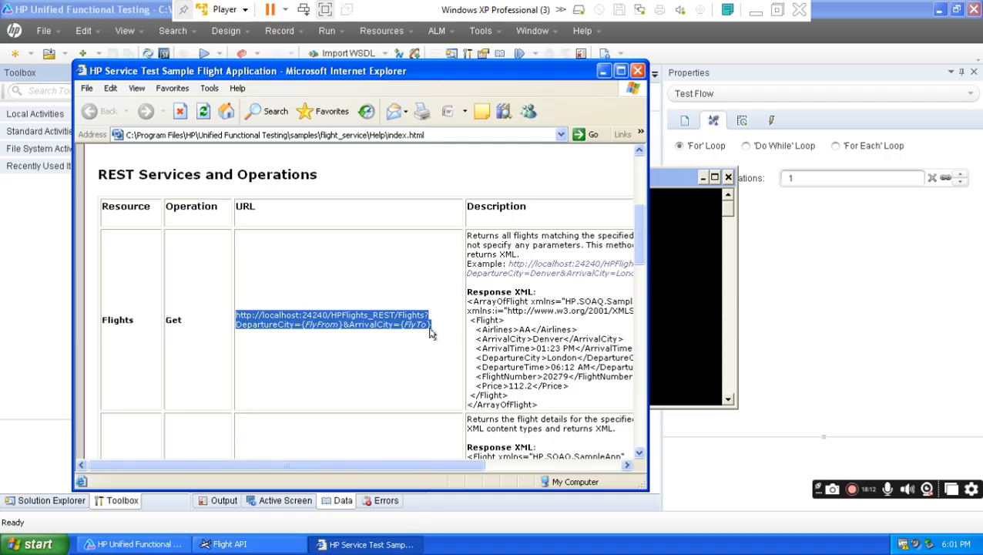
{"action": "left_click", "coordinate": [309, 337]}
{"action": "left_click_drag", "start_coordinate": [298, 325], "coordinate": [326, 328]}
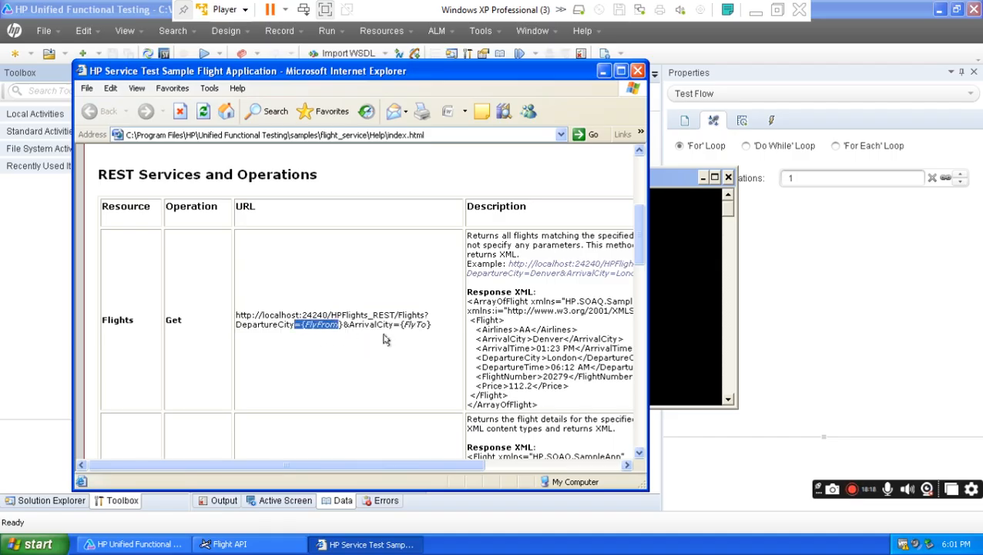
{"action": "left_click_drag", "start_coordinate": [394, 325], "coordinate": [431, 326]}
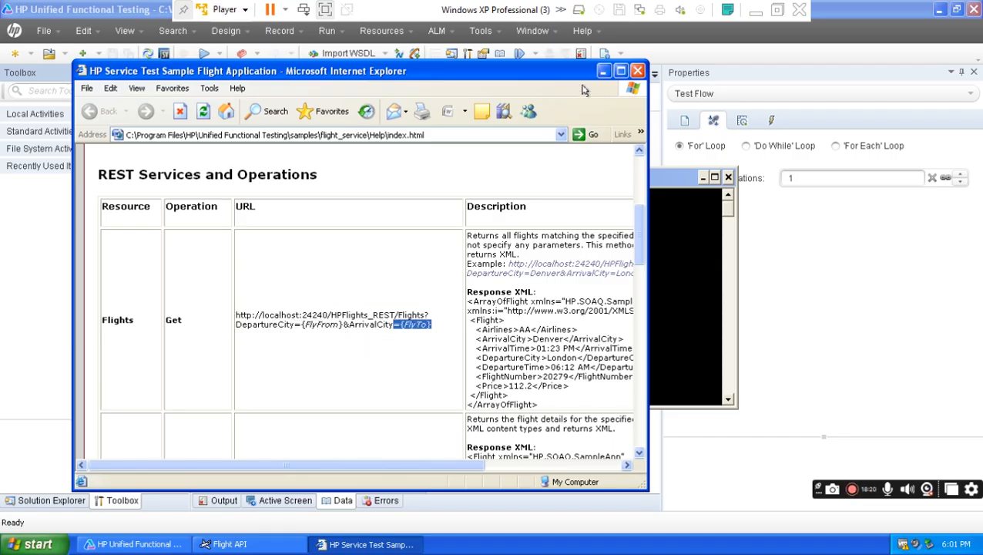
- Switch to the Word document Notes on Rest API Testing in HP UFT and review the RESTful API request properties
{"action": "left_click", "coordinate": [756, 11]}
{"action": "mouse_move", "coordinate": [675, 540]}
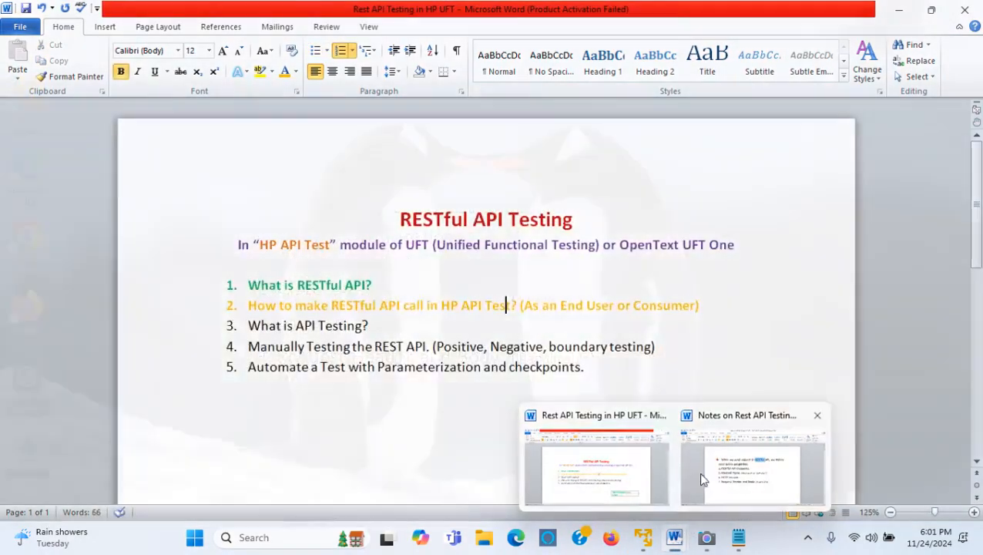
{"action": "left_click", "coordinate": [716, 470]}
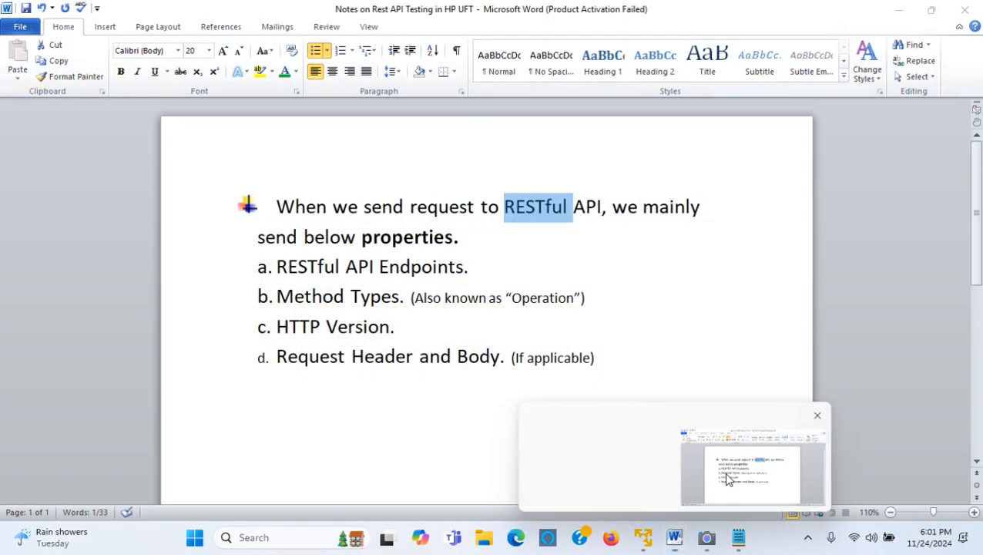
{"action": "left_click_drag", "start_coordinate": [622, 363], "coordinate": [279, 266]}
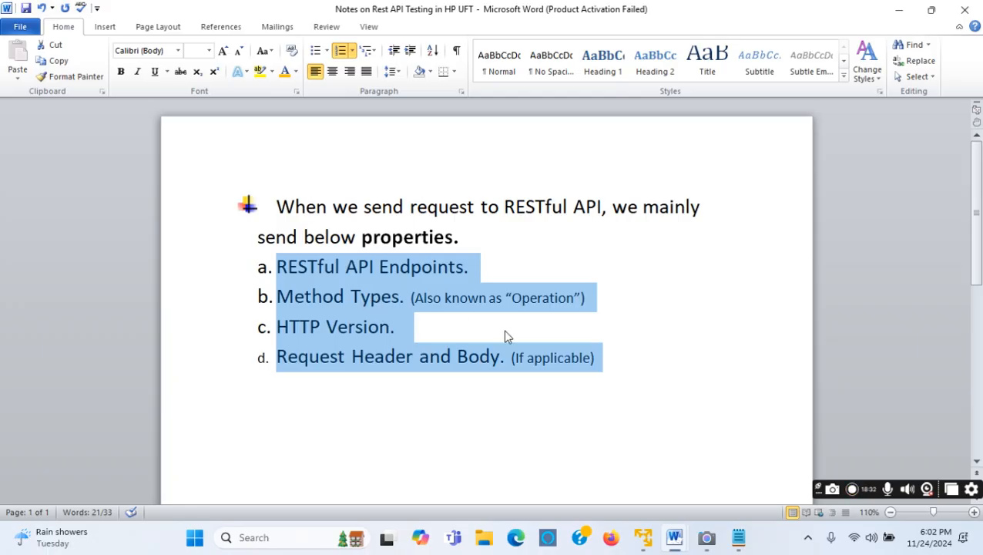
{"action": "left_click", "coordinate": [440, 312]}
{"action": "left_click_drag", "start_coordinate": [282, 266], "coordinate": [515, 358]}
{"action": "left_click_drag", "start_coordinate": [365, 240], "coordinate": [464, 240]}
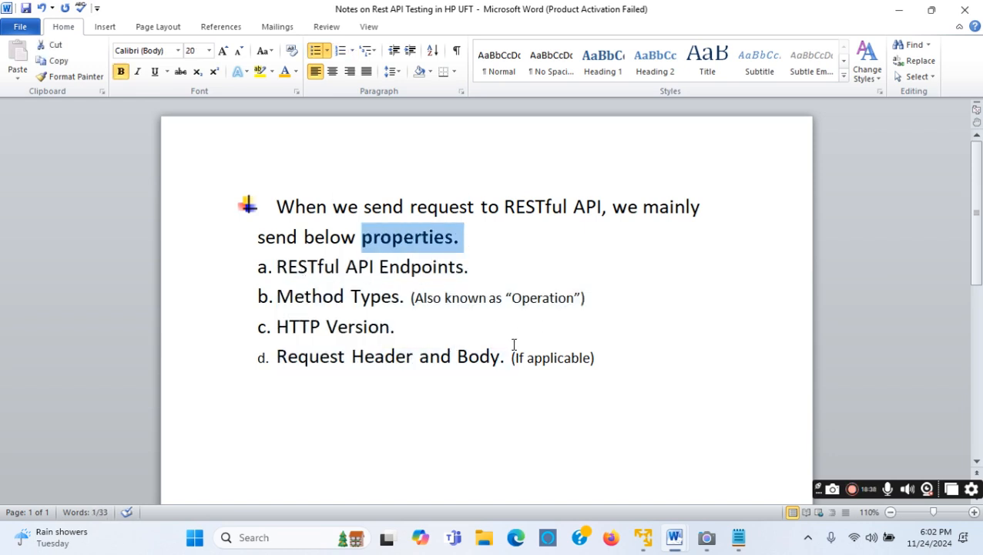
- Return to HP Unified Functional Testing and add a REST service with one method, keeping the default names
{"action": "left_click", "coordinate": [646, 540]}
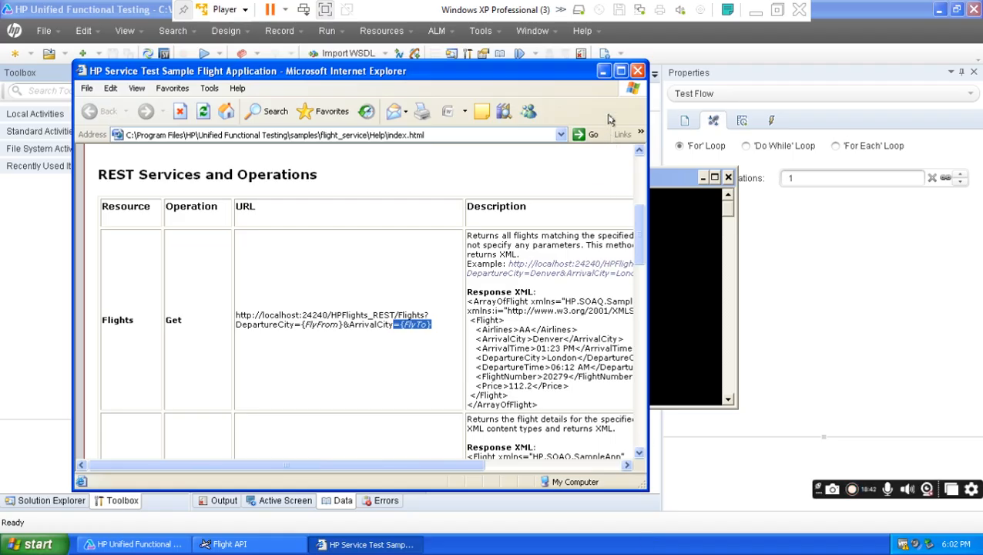
{"action": "left_click", "coordinate": [603, 71]}
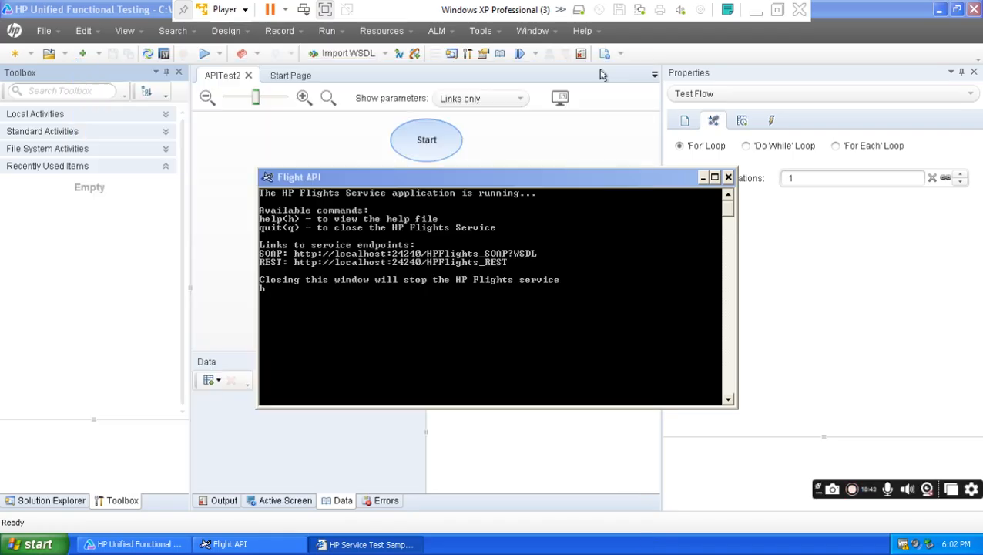
{"action": "left_click", "coordinate": [703, 178]}
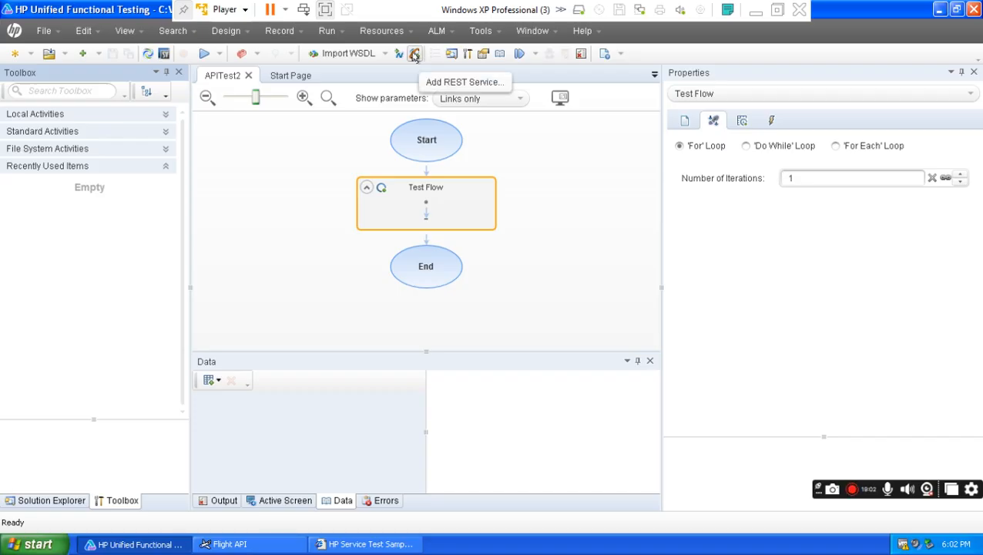
{"action": "left_click", "coordinate": [415, 56]}
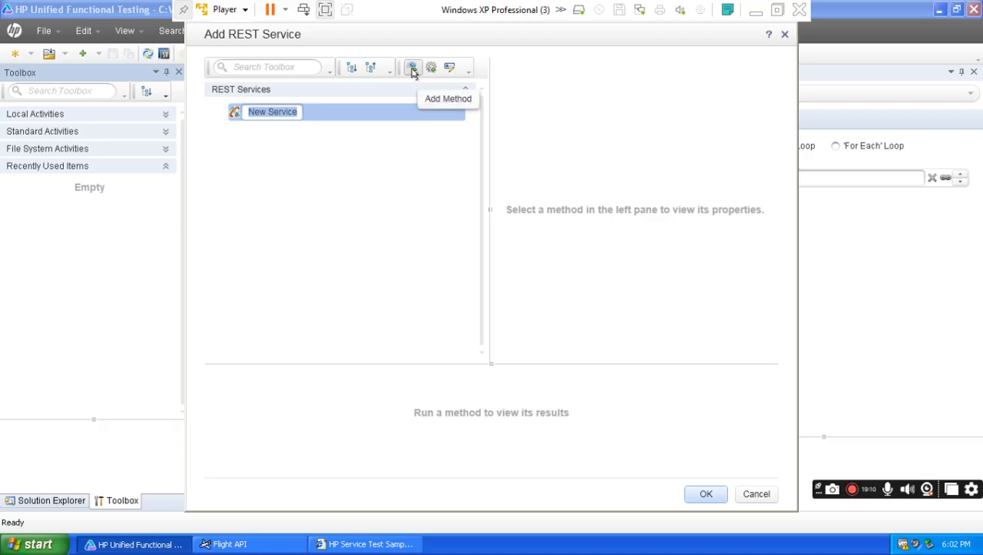
{"action": "left_click", "coordinate": [413, 71]}
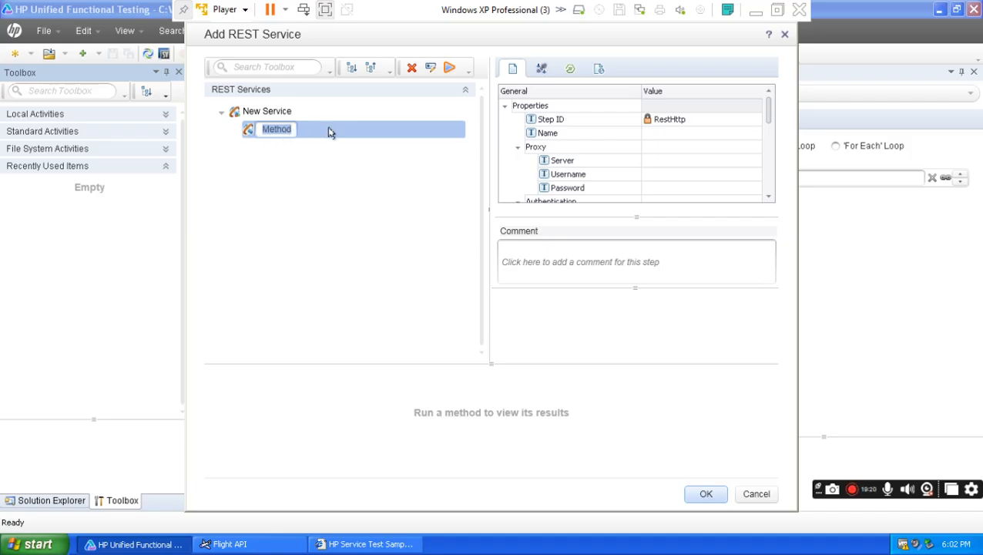
{"action": "left_click", "coordinate": [707, 496]}
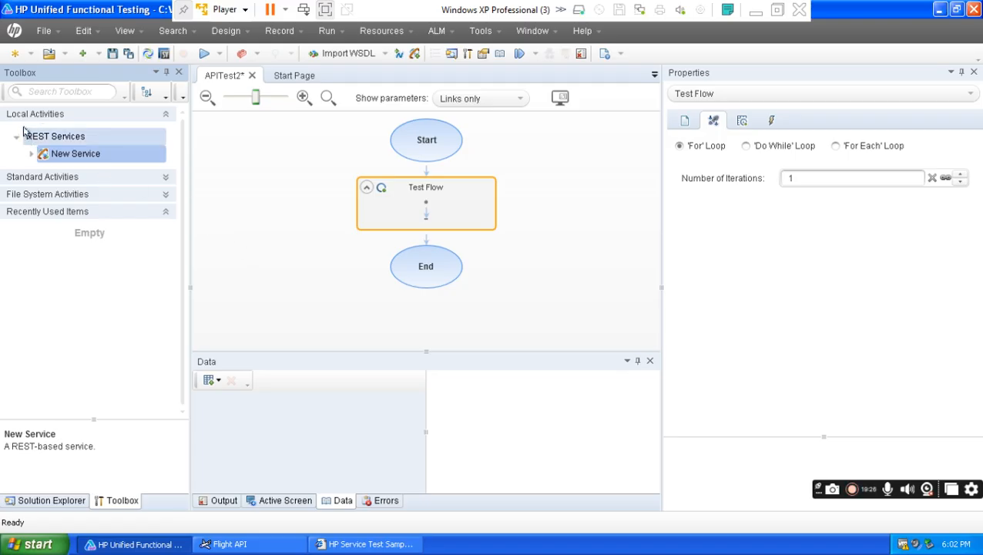
- Expand New Service under Local Activities and place its Method inside the Test Flow
{"action": "left_click", "coordinate": [30, 156]}
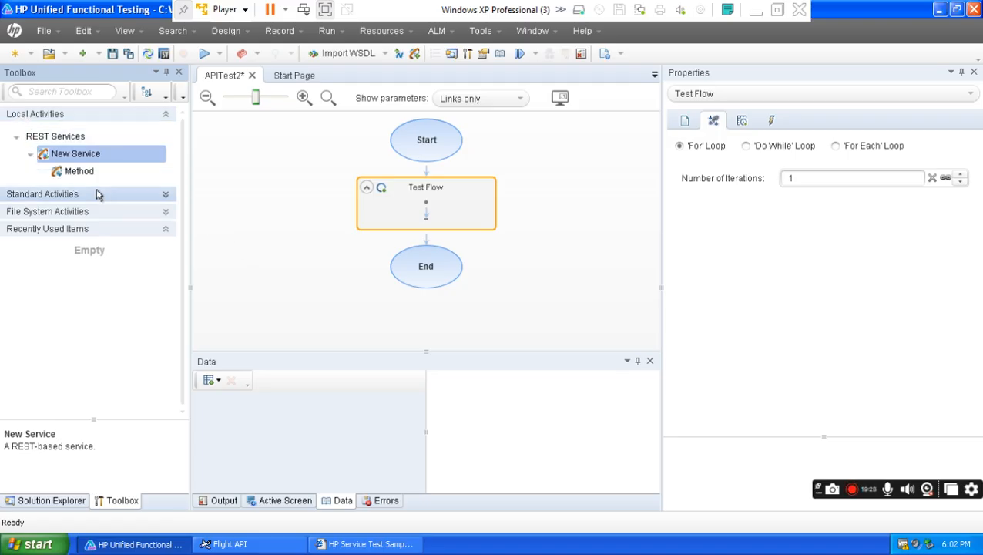
{"action": "left_click", "coordinate": [79, 172]}
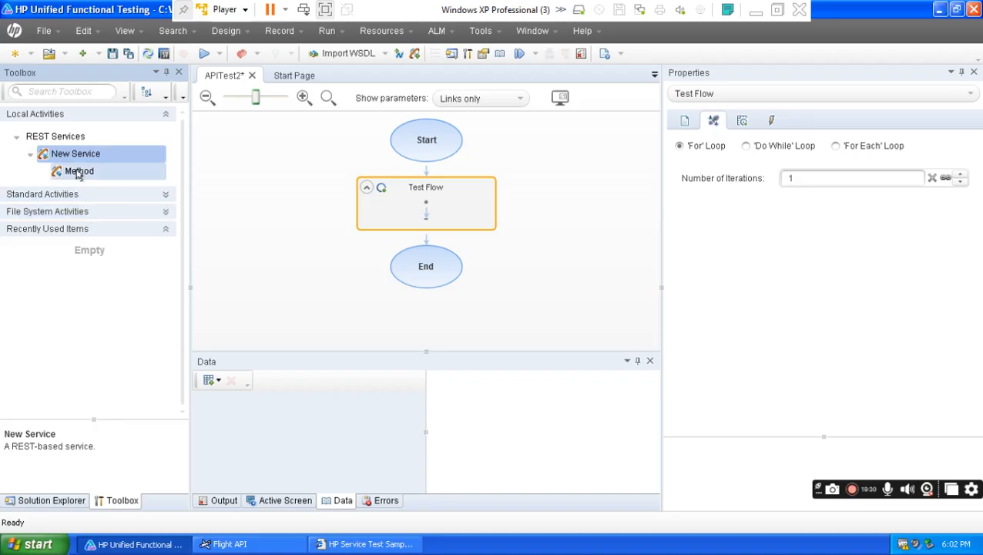
{"action": "left_click_drag", "start_coordinate": [78, 172], "coordinate": [441, 213]}
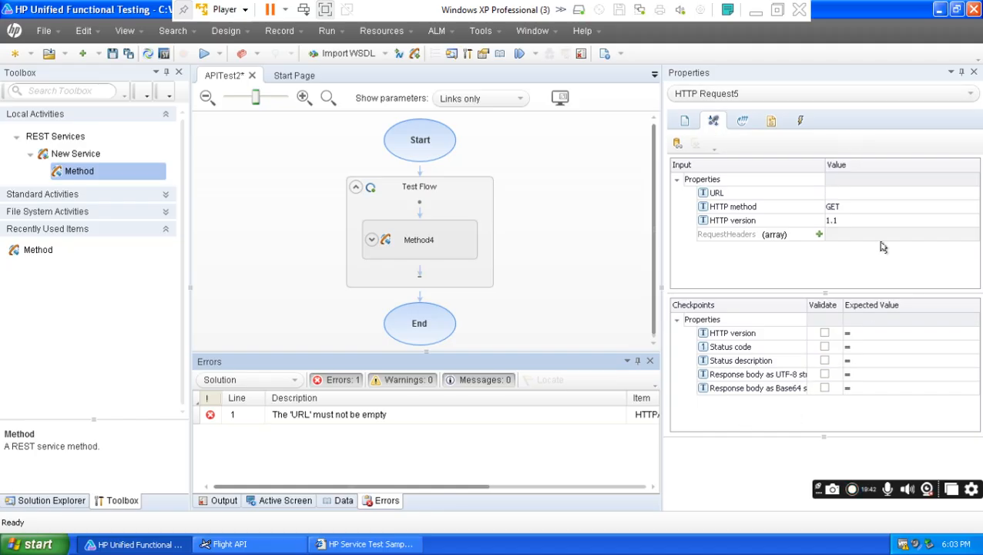
- Expand the method in the Test Flow and examine its HTTP request's input properties and checkpoints, widening the Properties area
{"action": "left_click", "coordinate": [429, 244]}
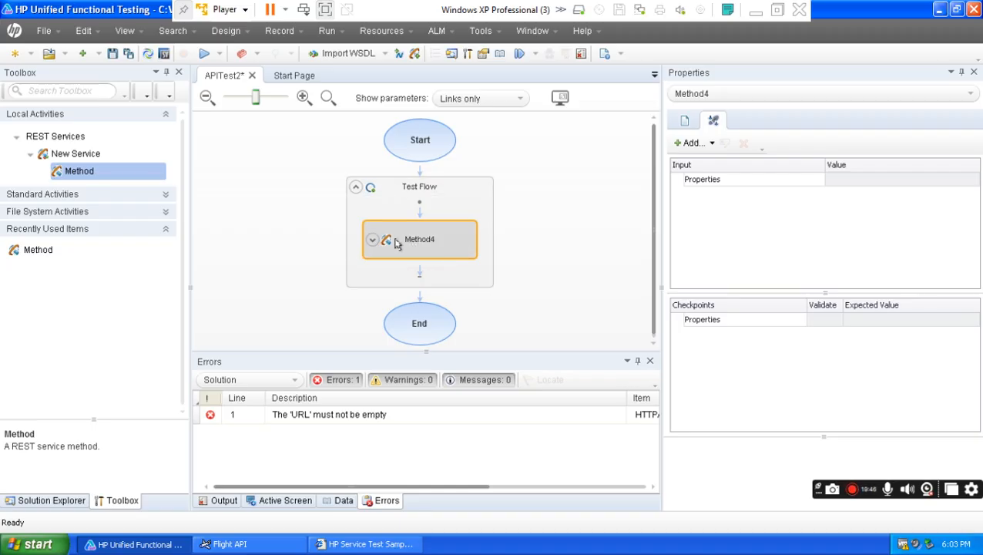
{"action": "left_click", "coordinate": [372, 242]}
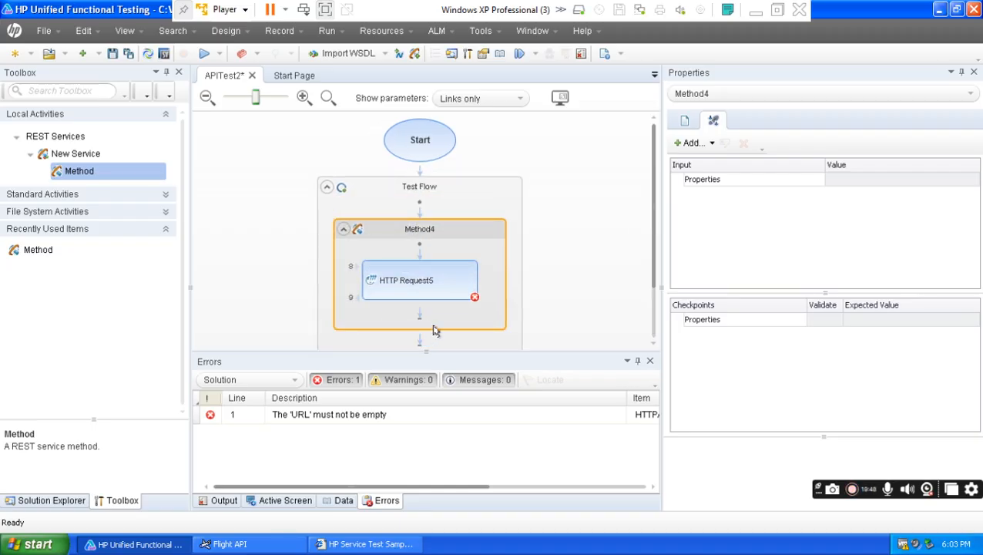
{"action": "left_click", "coordinate": [425, 287]}
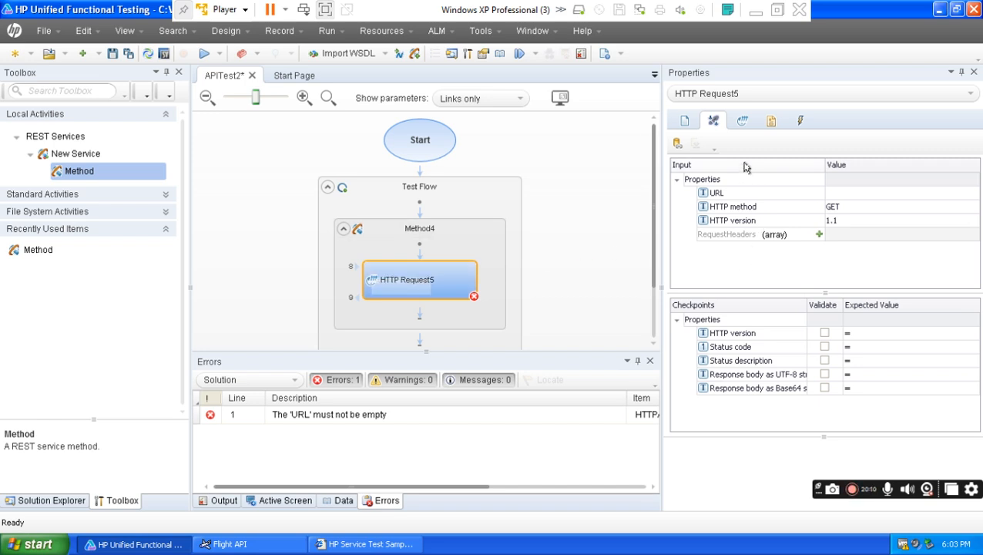
{"action": "left_click", "coordinate": [697, 319]}
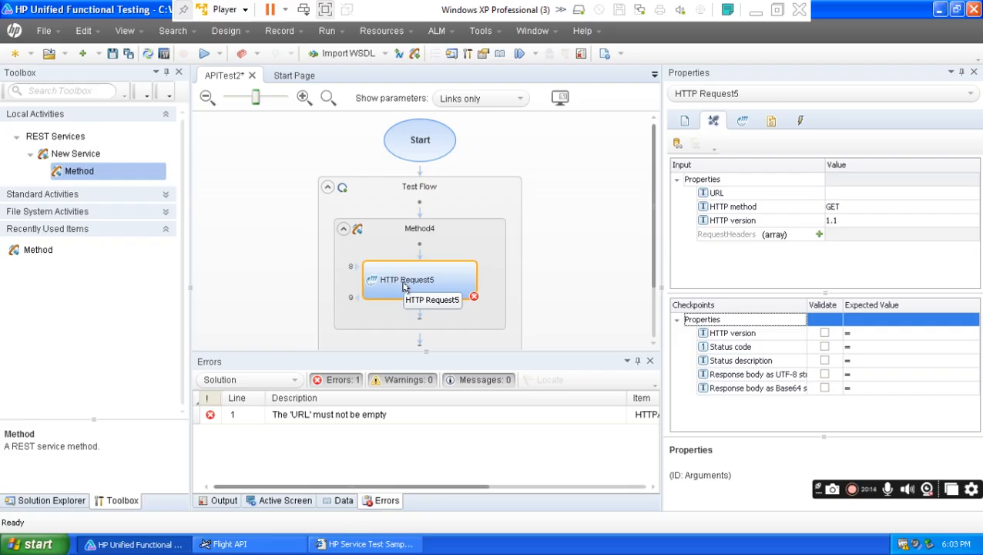
{"action": "left_click", "coordinate": [456, 233]}
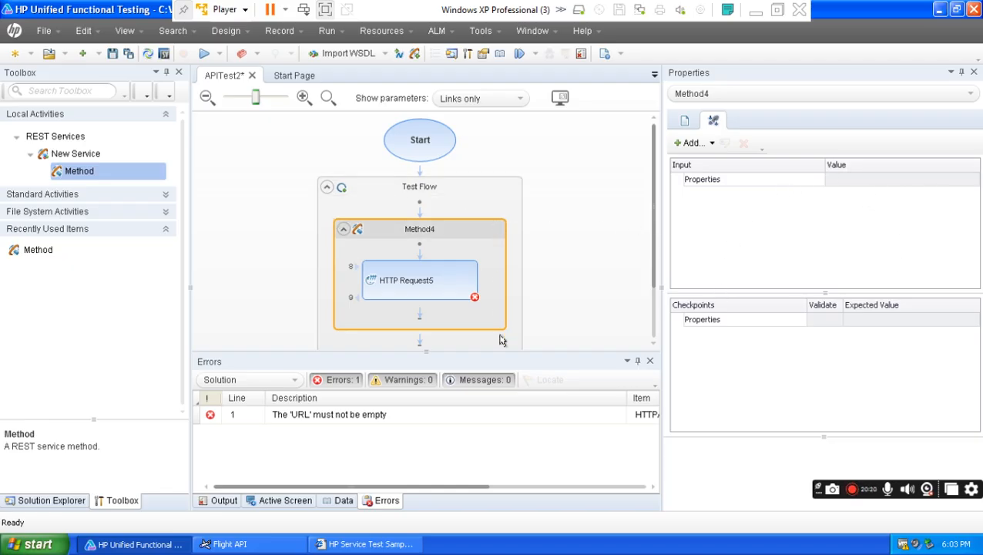
{"action": "left_click", "coordinate": [461, 189]}
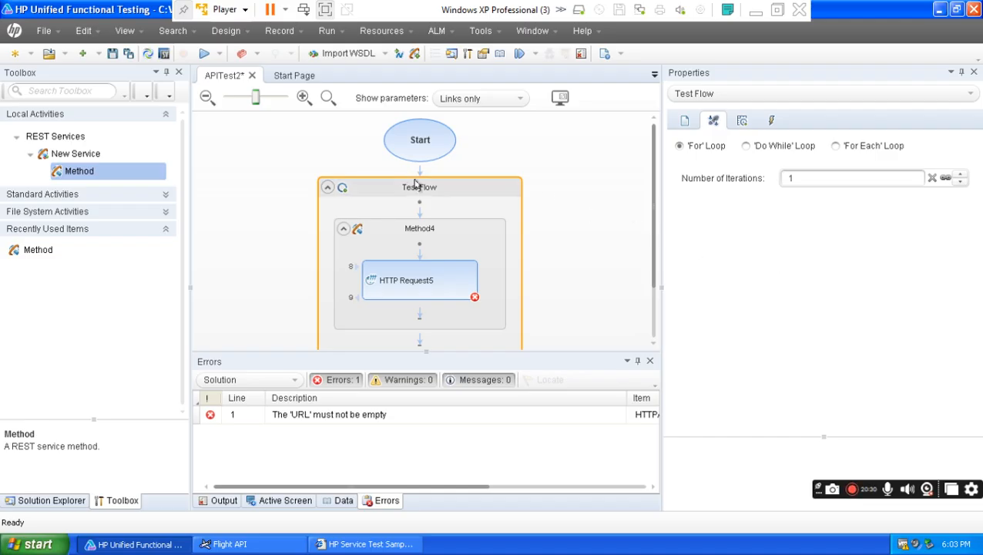
{"action": "left_click", "coordinate": [411, 291]}
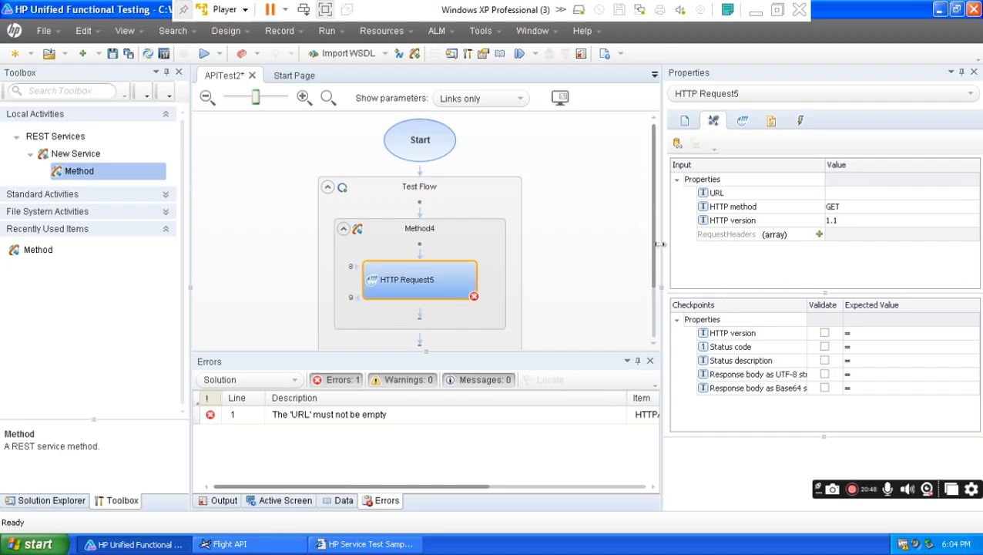
{"action": "left_click_drag", "start_coordinate": [659, 244], "coordinate": [627, 244]}
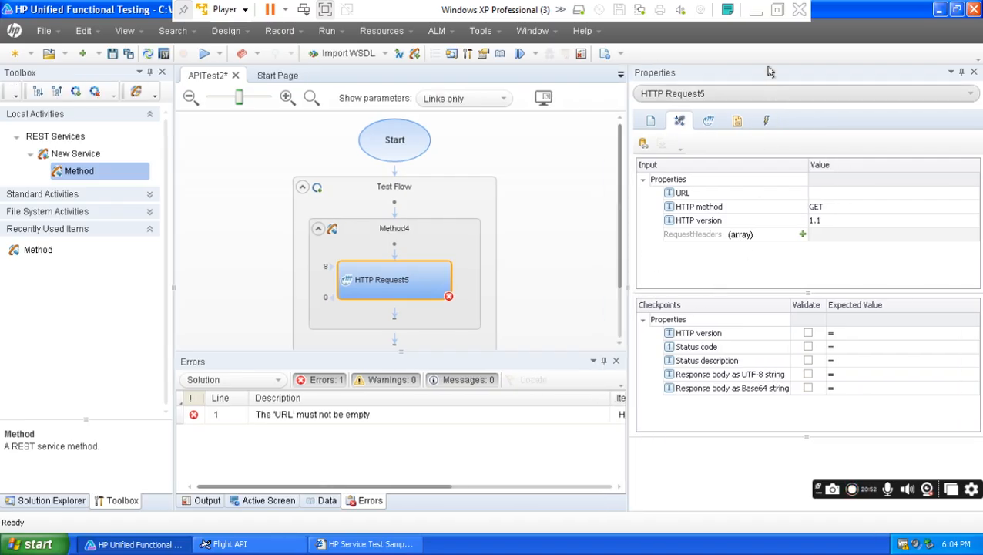
- Switch to the Word notes and colour the RESTful API Endpoints item blue
{"action": "left_click", "coordinate": [755, 9]}
{"action": "left_click", "coordinate": [435, 391]}
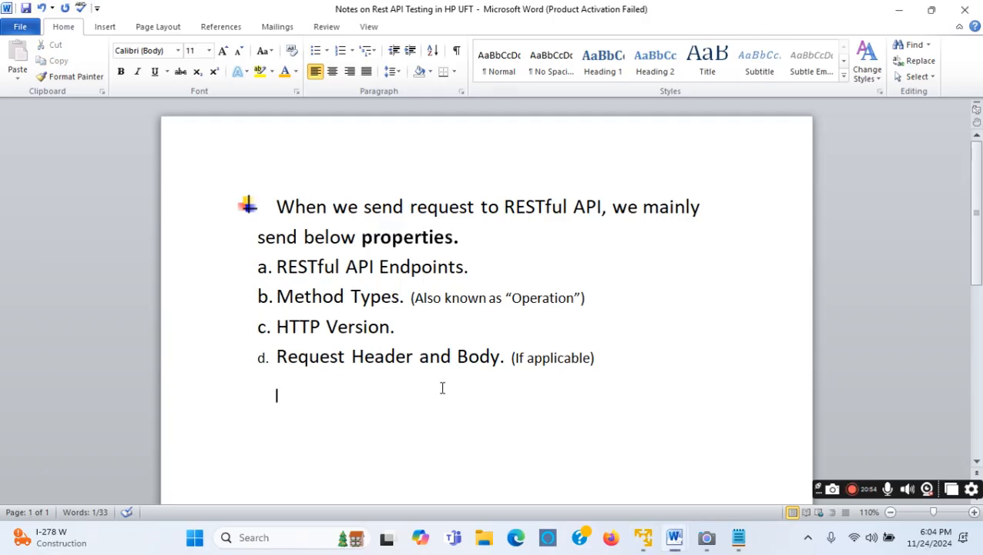
{"action": "left_click_drag", "start_coordinate": [478, 267], "coordinate": [275, 267]}
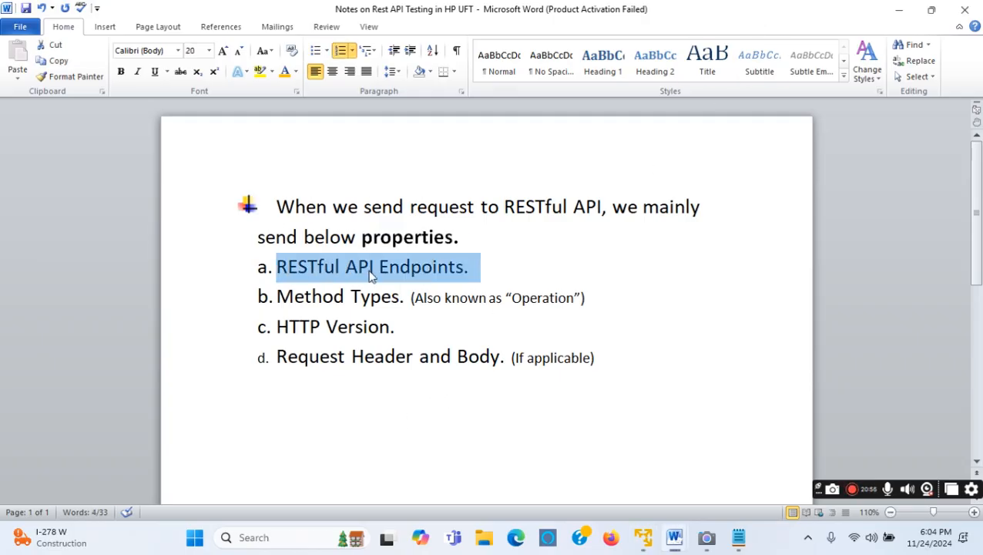
{"action": "left_click", "coordinate": [295, 71]}
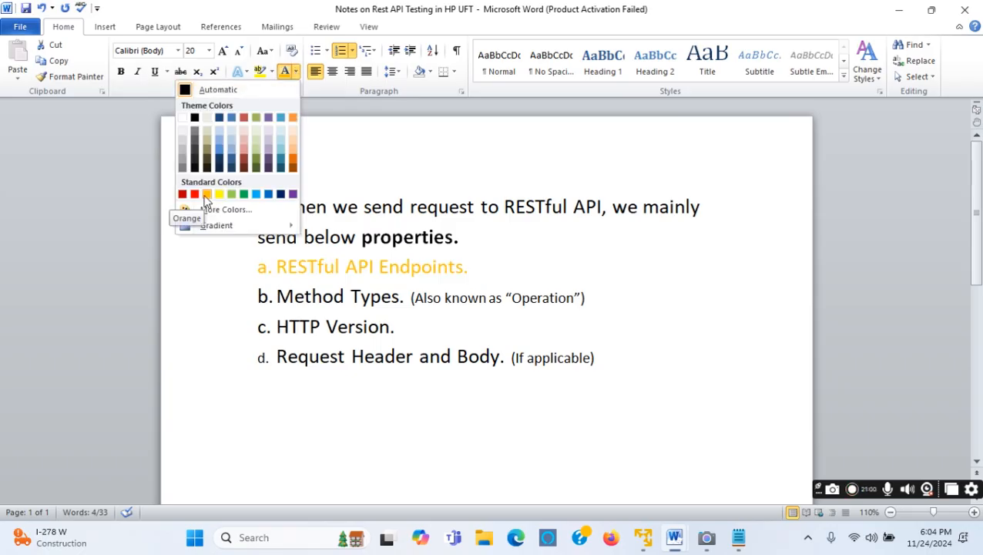
{"action": "left_click", "coordinate": [268, 194]}
{"action": "left_click", "coordinate": [432, 333]}
{"action": "left_click_drag", "start_coordinate": [471, 268], "coordinate": [264, 266]}
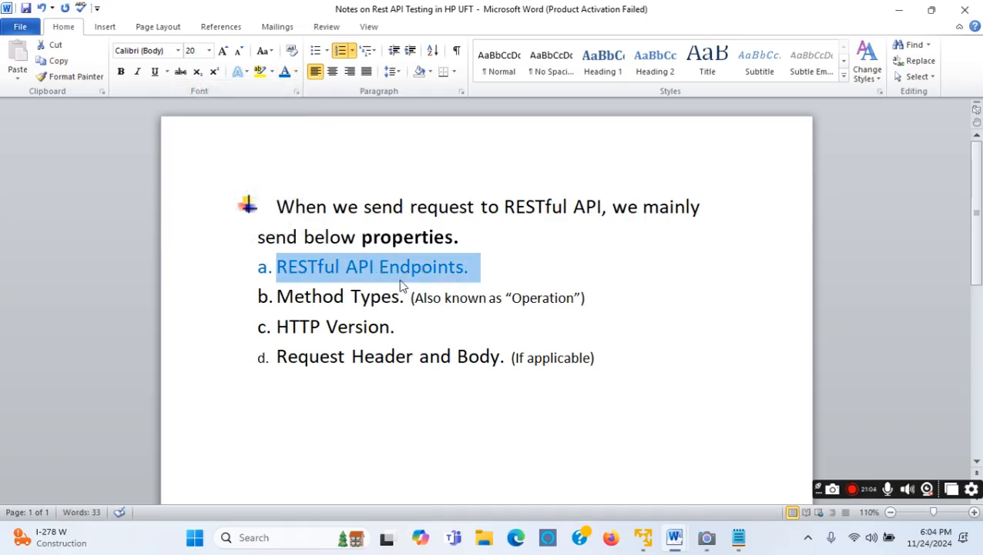
{"action": "left_click", "coordinate": [383, 265]}
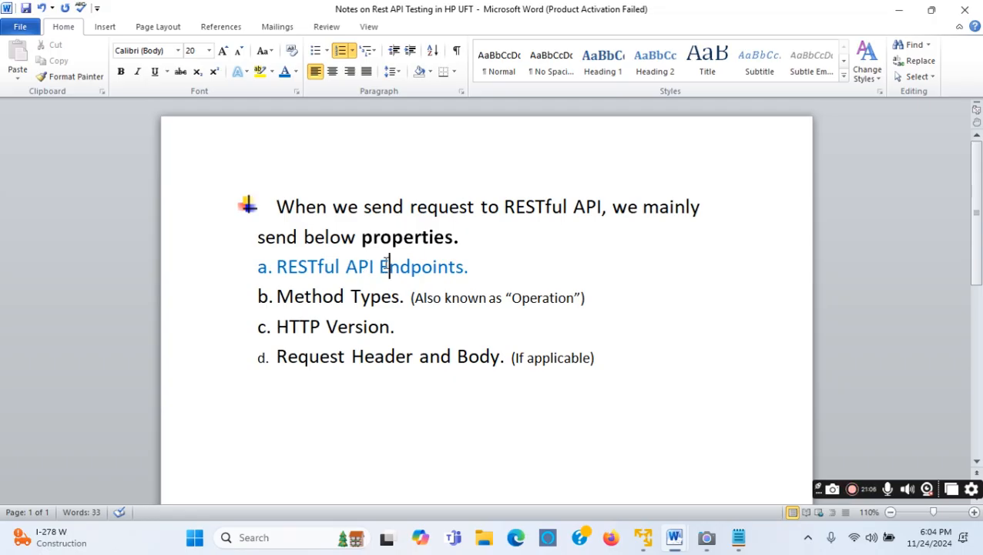
{"action": "left_click_drag", "start_coordinate": [377, 265], "coordinate": [297, 268]}
{"action": "left_click", "coordinate": [476, 269]}
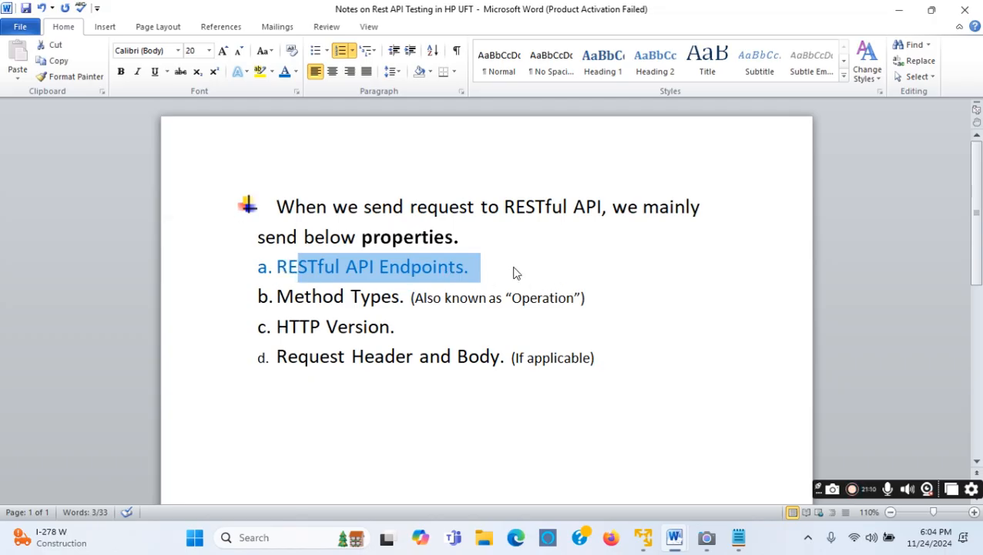
{"action": "left_click", "coordinate": [513, 270]}
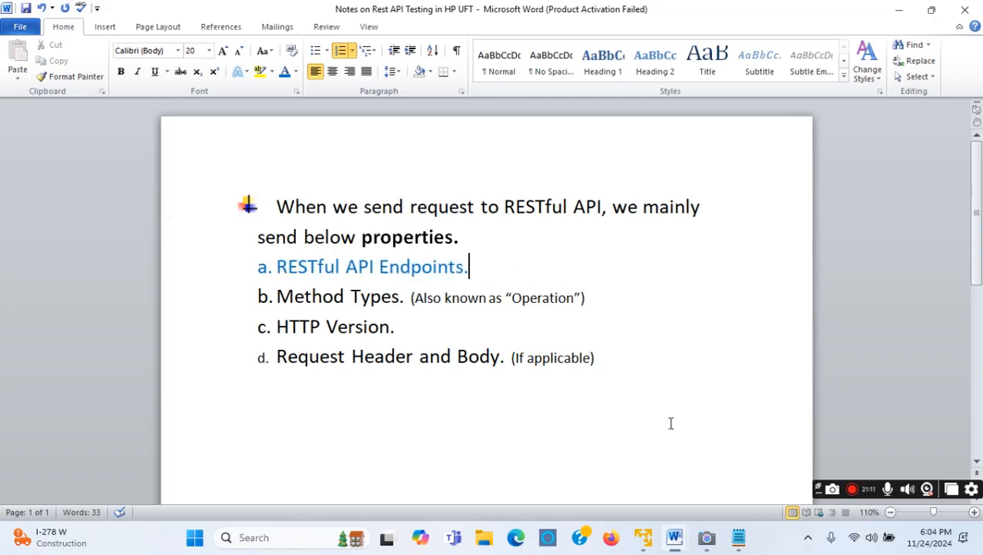
- Switch to the HP sample flight application's help page and examine the Flights Get operation's URL and its parameters
{"action": "left_click", "coordinate": [653, 545]}
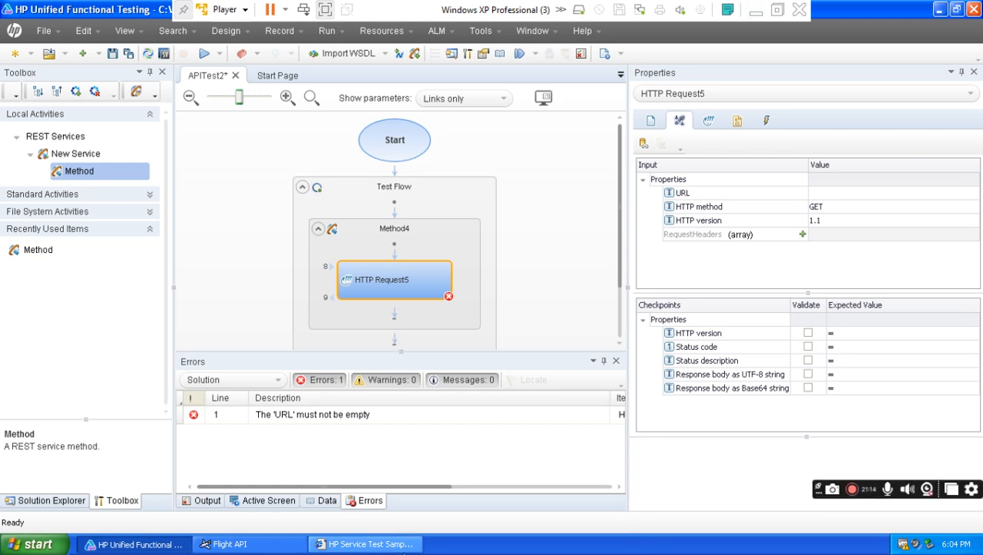
{"action": "left_click", "coordinate": [389, 544]}
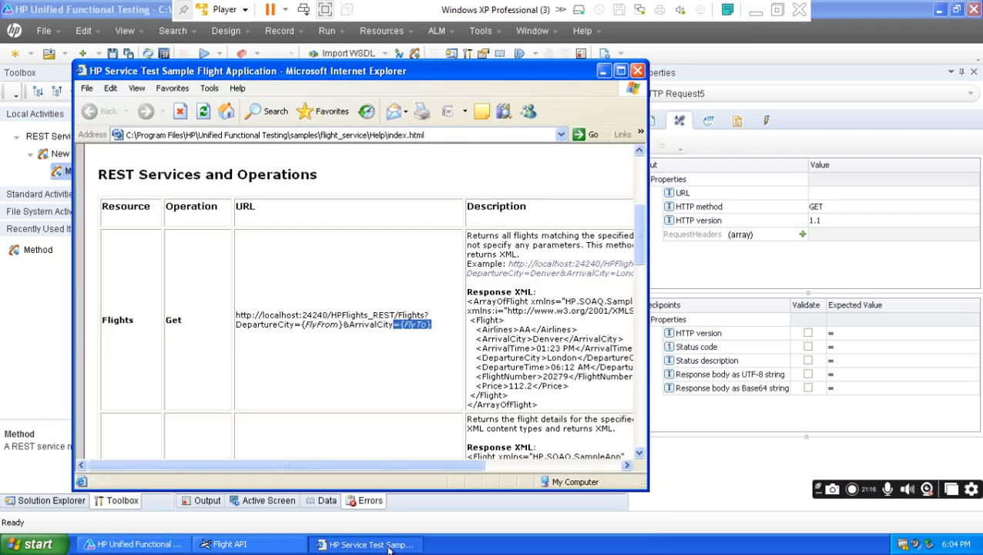
{"action": "left_click_drag", "start_coordinate": [235, 210], "coordinate": [262, 208]}
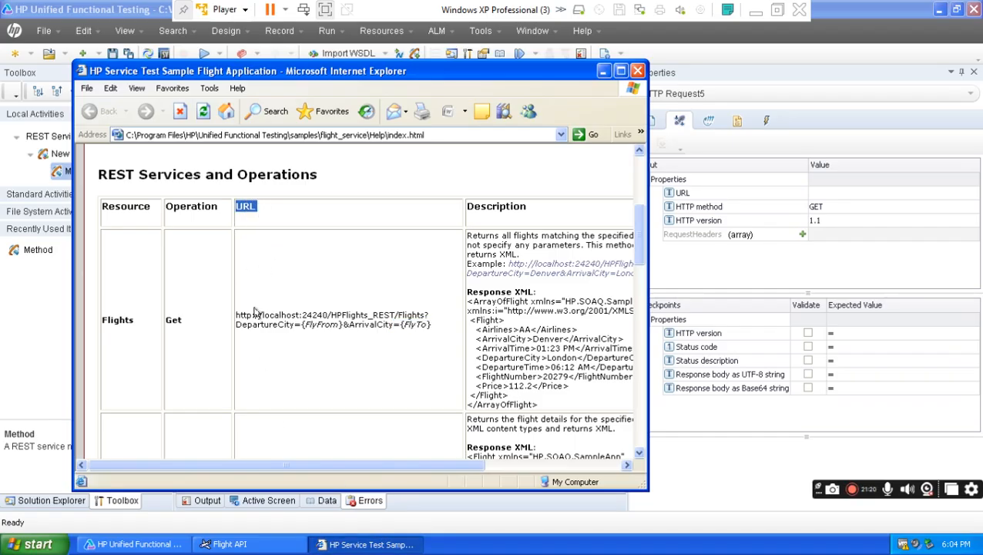
{"action": "left_click_drag", "start_coordinate": [236, 315], "coordinate": [429, 324]}
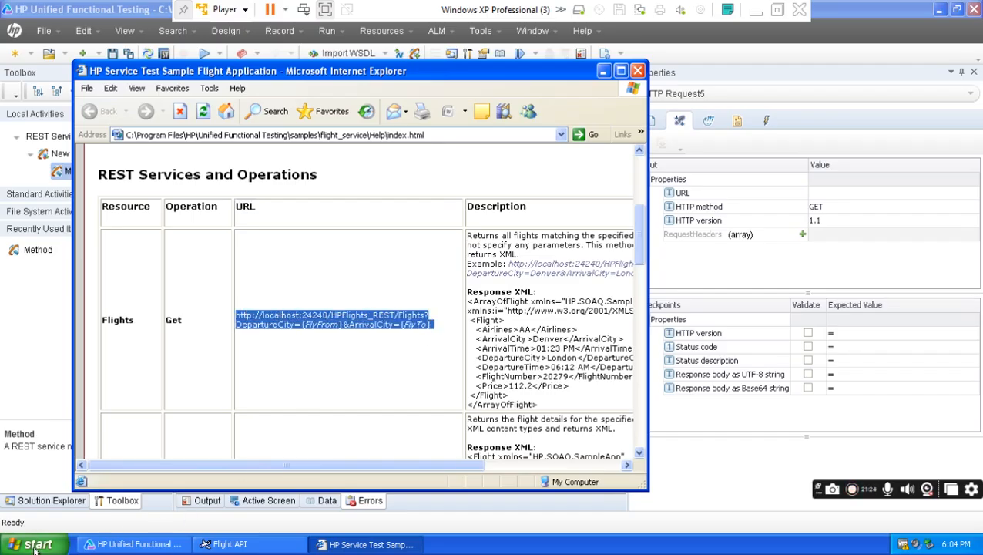
{"action": "left_click", "coordinate": [402, 334]}
{"action": "double_click", "coordinate": [402, 324]}
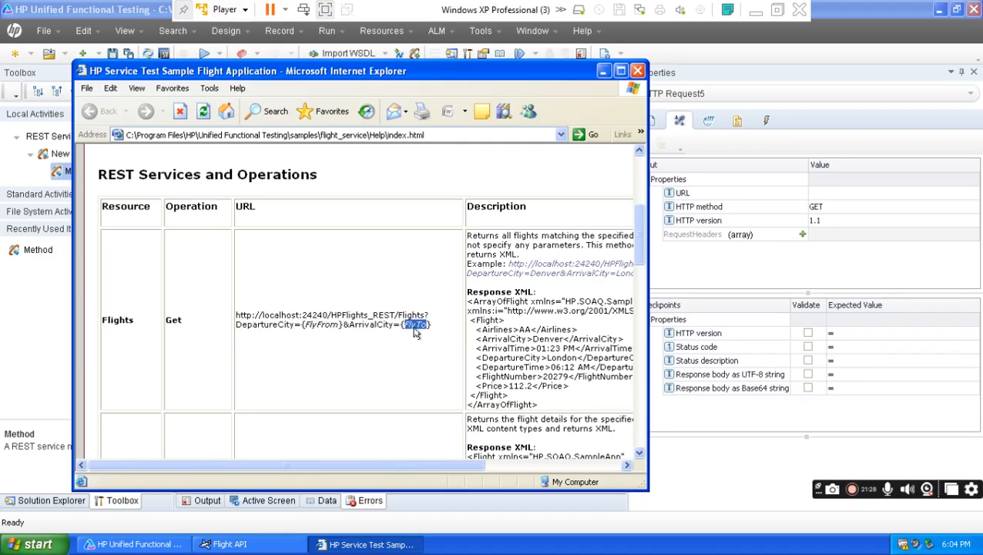
{"action": "left_click_drag", "start_coordinate": [433, 325], "coordinate": [390, 329]}
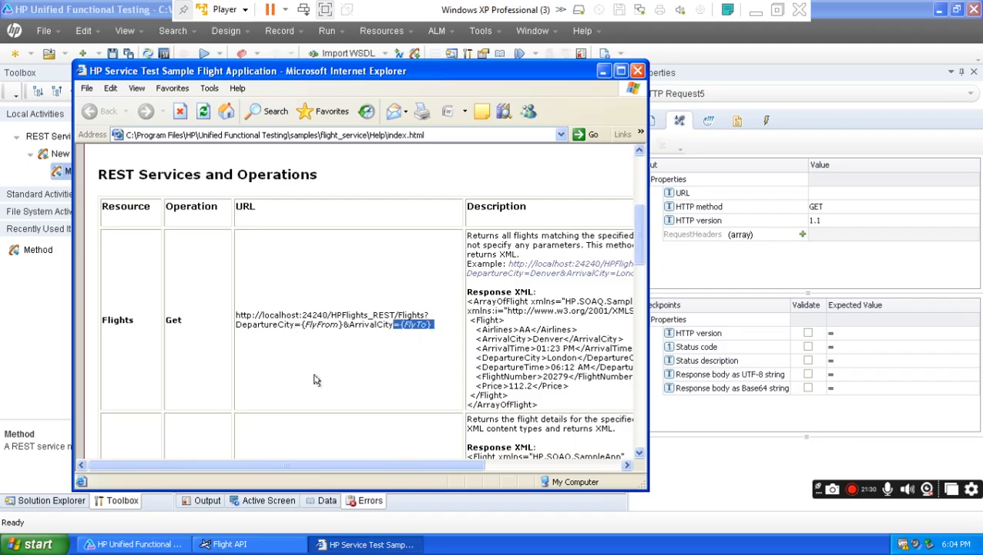
- Copy the full Flights Get URL from the help page and paste it into a new Notepad document
{"action": "left_click_drag", "start_coordinate": [303, 324], "coordinate": [434, 325]}
{"action": "right_click", "coordinate": [396, 324]}
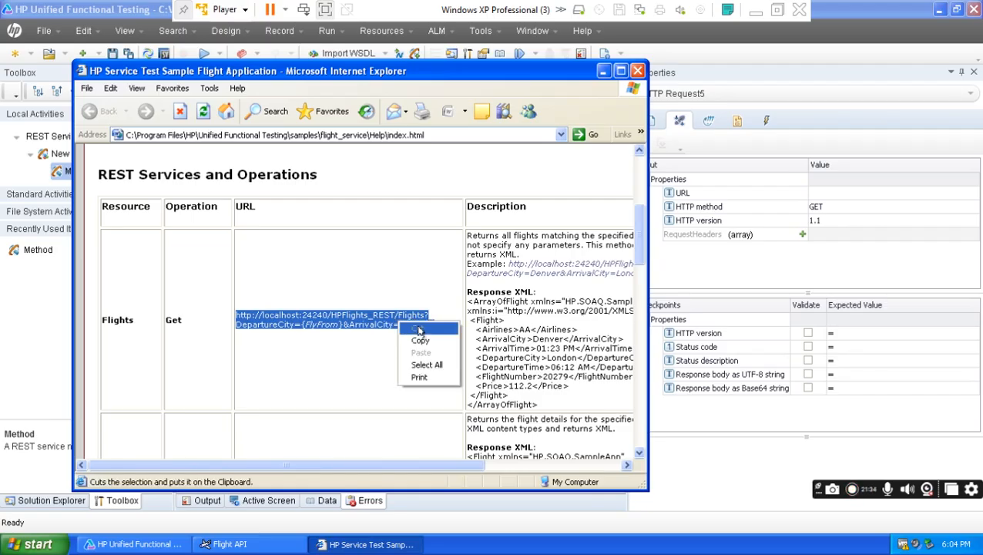
{"action": "left_click", "coordinate": [416, 339]}
{"action": "left_click", "coordinate": [37, 544]}
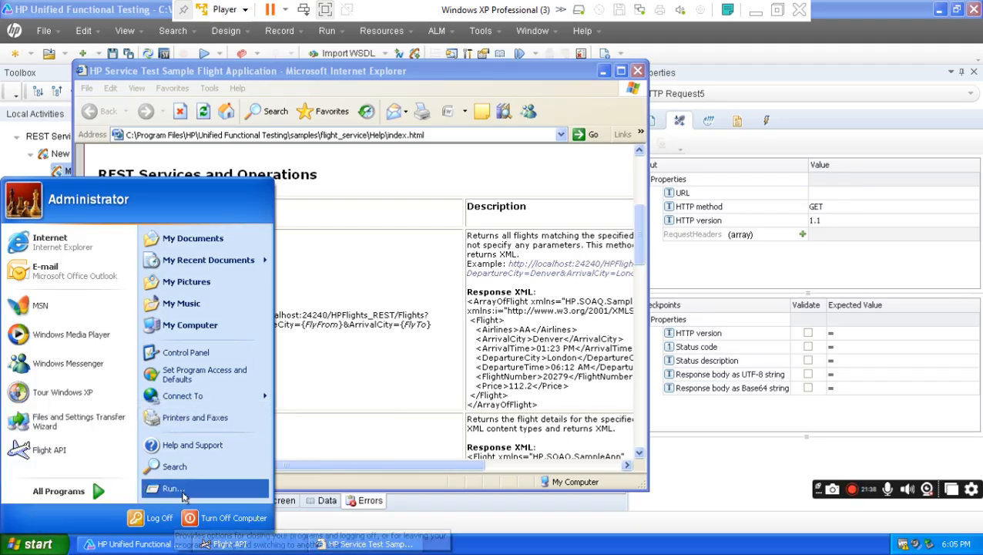
{"action": "left_click", "coordinate": [185, 487]}
{"action": "left_click", "coordinate": [99, 507]}
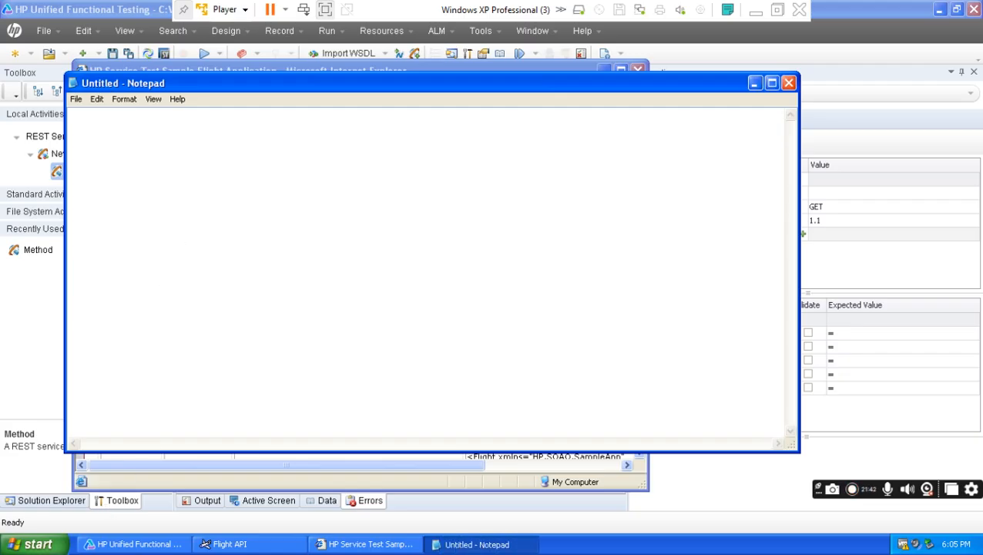
{"action": "key", "text": "ctrl+v"}
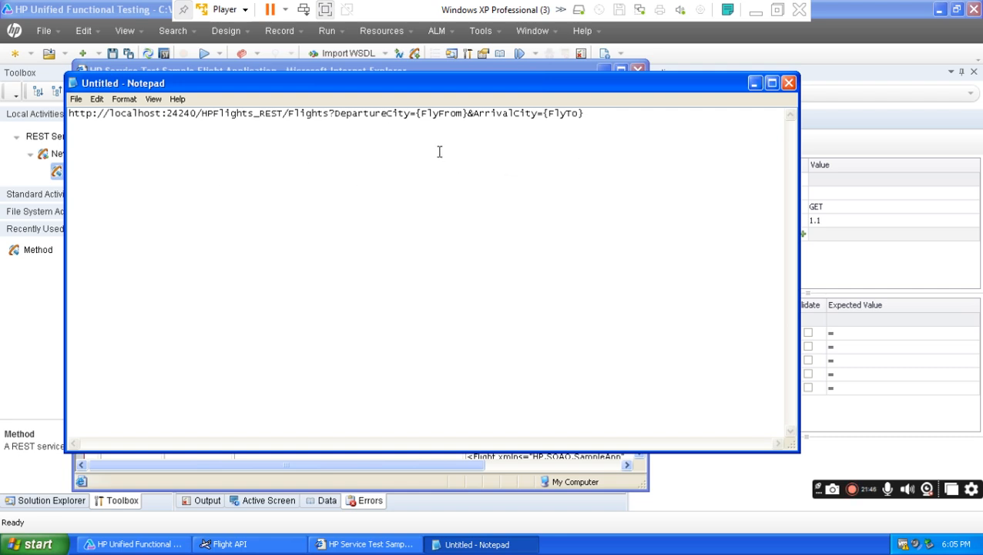
- Examine the {FlyFrom} and {FlyTo} placeholders in Notepad and the RESTful API Endpoints item in the Word notes
{"action": "left_click_drag", "start_coordinate": [464, 114], "coordinate": [417, 110]}
{"action": "left_click_drag", "start_coordinate": [543, 114], "coordinate": [583, 114]}
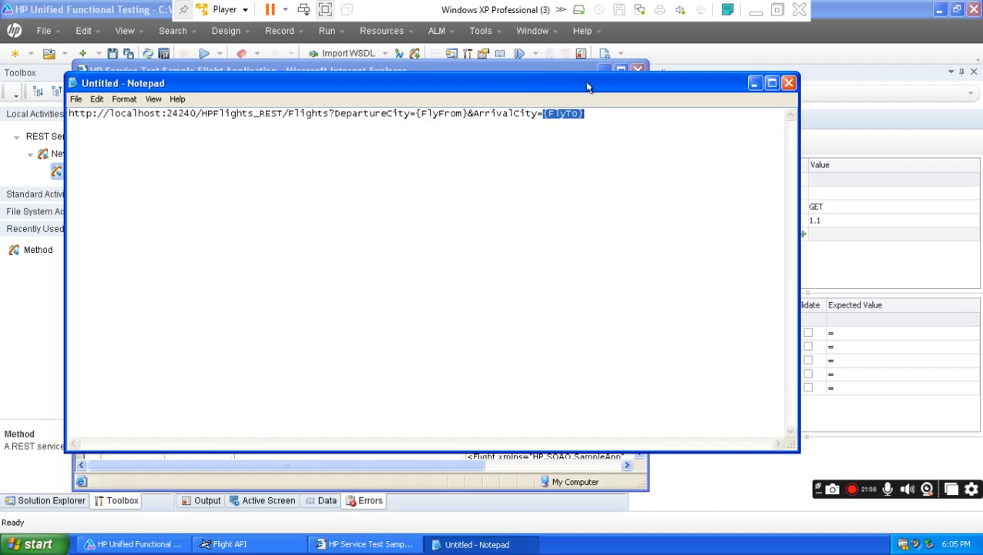
{"action": "left_click", "coordinate": [754, 83]}
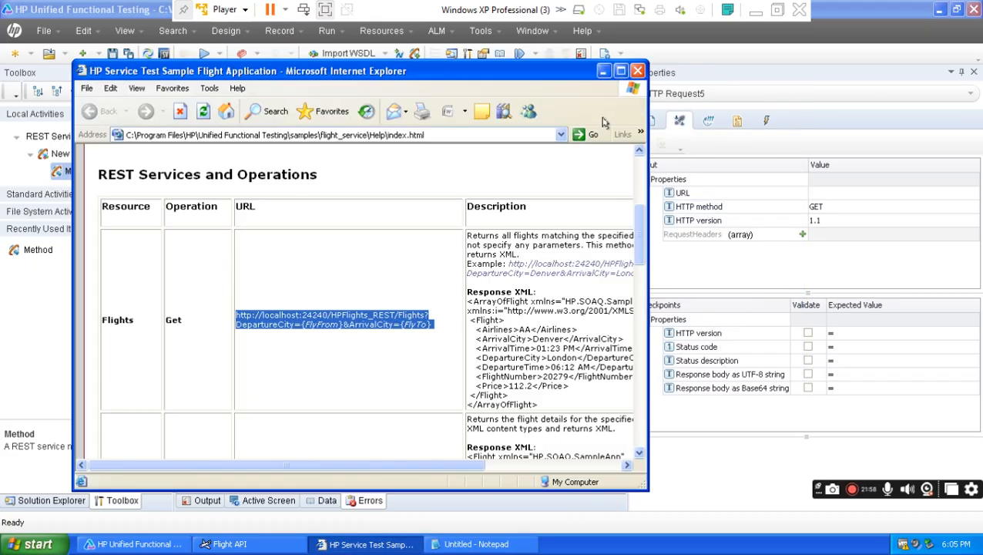
{"action": "left_click", "coordinate": [602, 73]}
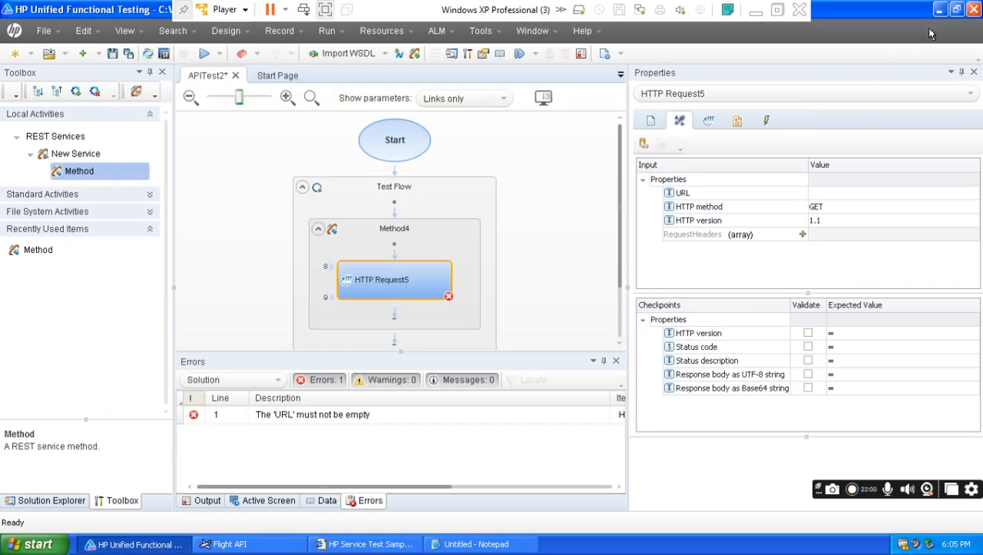
{"action": "left_click", "coordinate": [939, 11]}
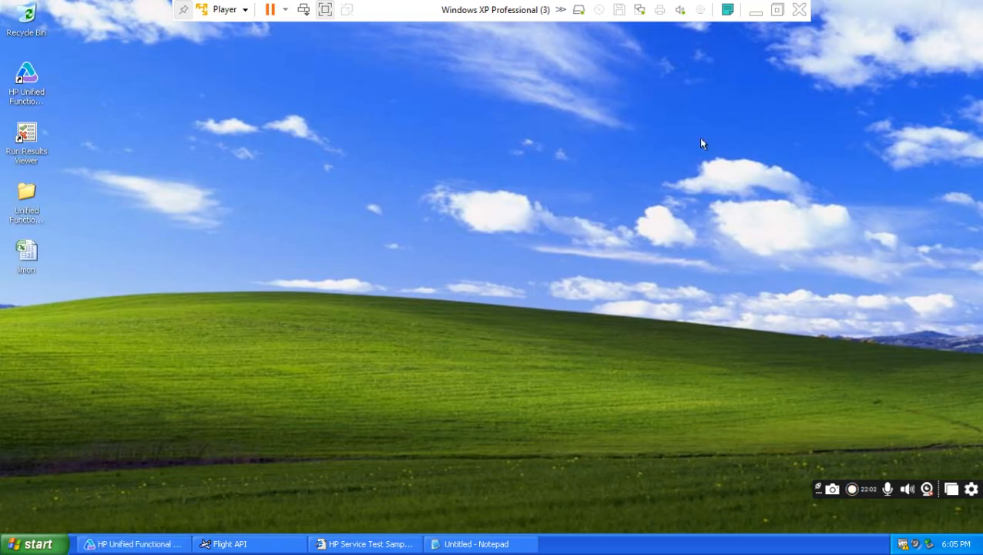
{"action": "left_click", "coordinate": [755, 10]}
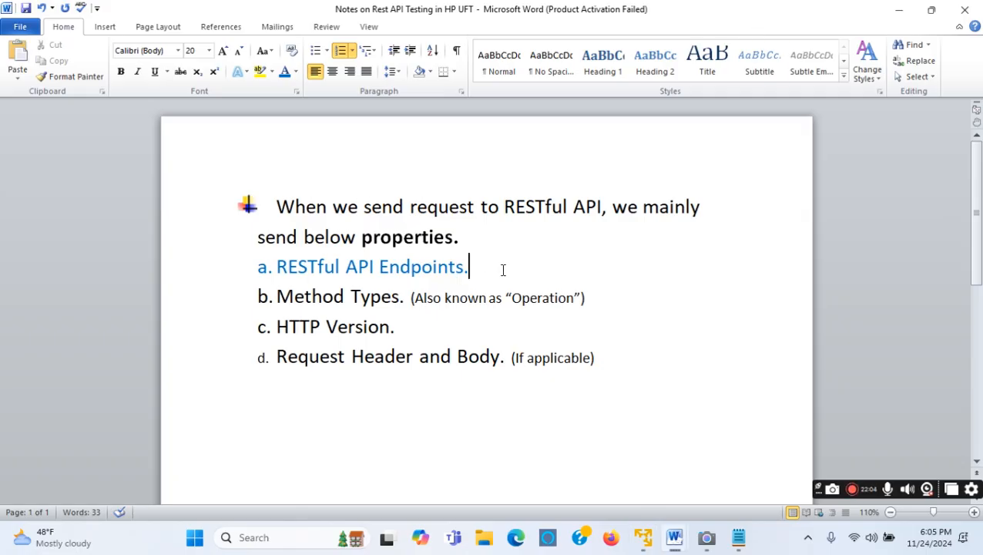
{"action": "left_click_drag", "start_coordinate": [503, 269], "coordinate": [336, 277]}
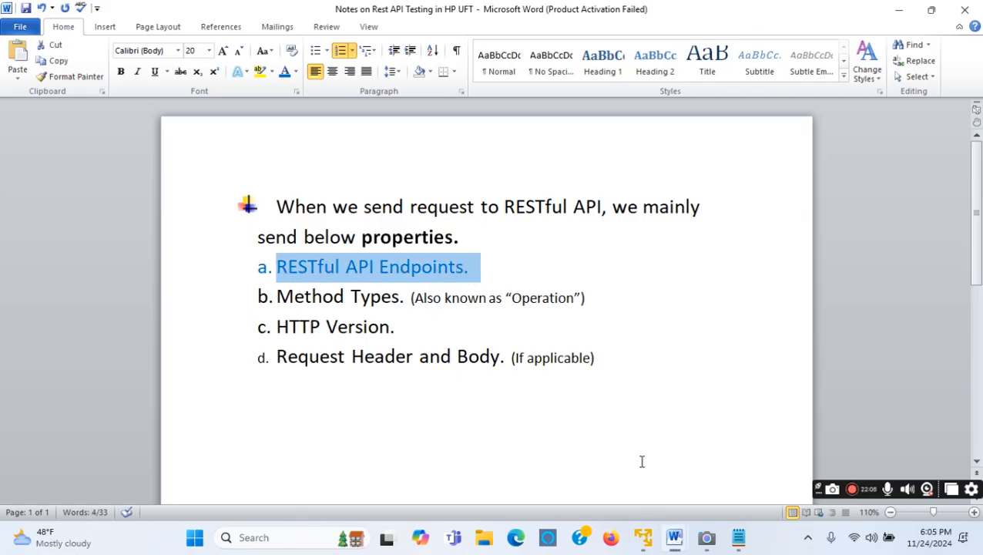
{"action": "left_click", "coordinate": [641, 545]}
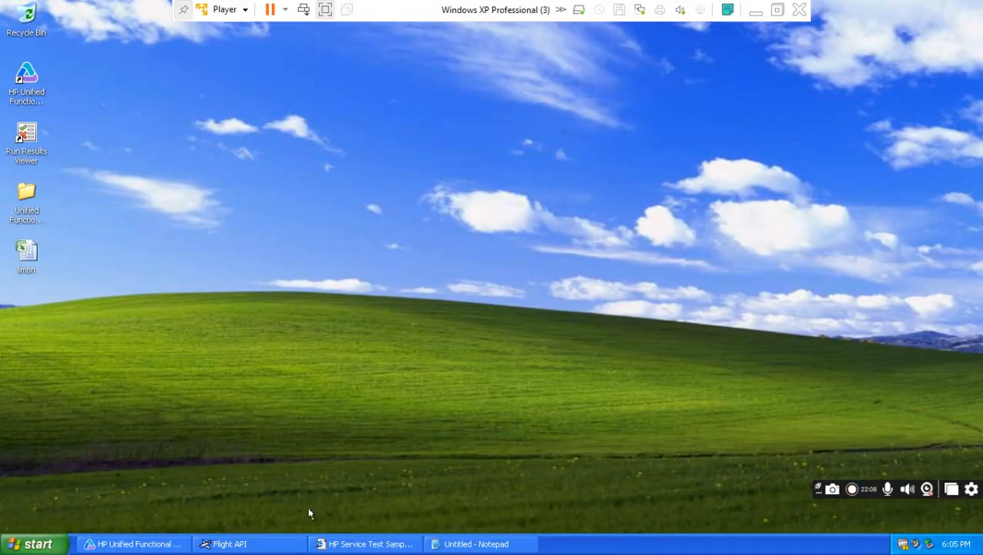
- Compare the Flights Get URL on the help page with the Notepad copy, highlighting the city placeholders
{"action": "left_click", "coordinate": [362, 543]}
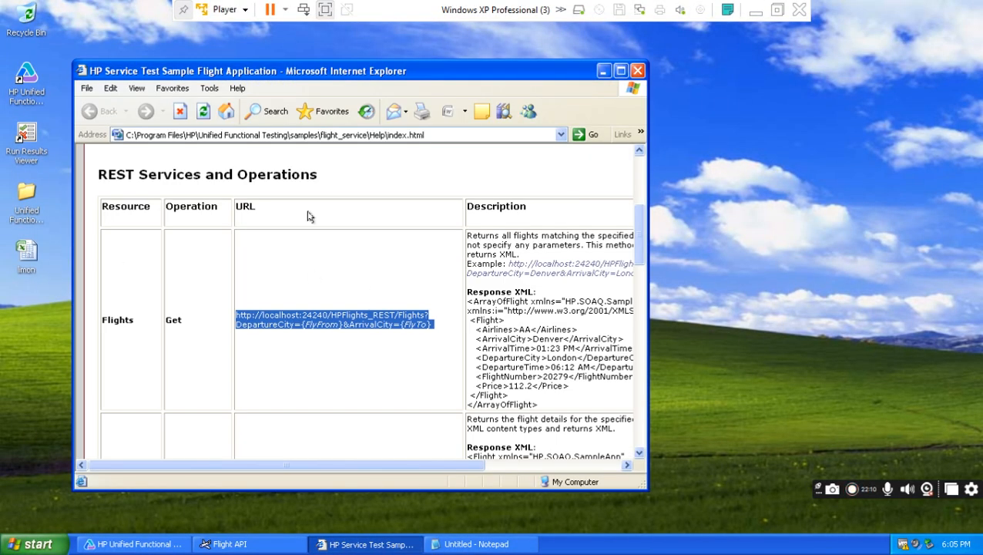
{"action": "left_click_drag", "start_coordinate": [434, 324], "coordinate": [408, 326]}
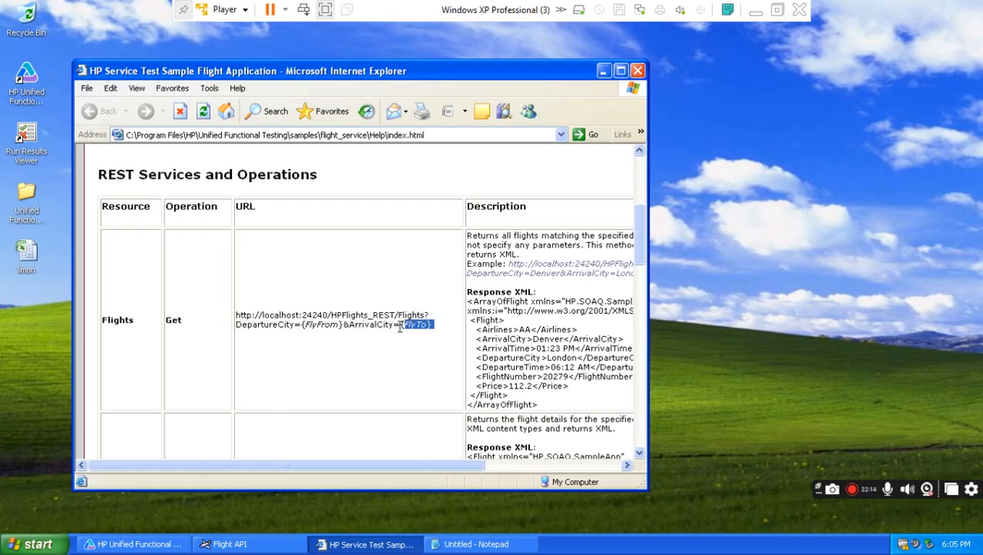
{"action": "left_click", "coordinate": [603, 71]}
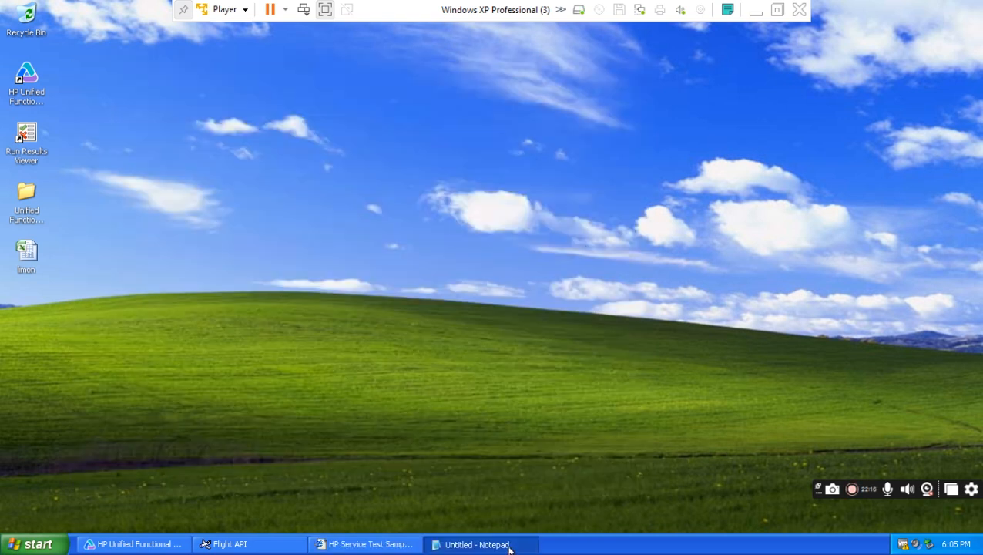
{"action": "left_click", "coordinate": [476, 544]}
{"action": "key", "text": "ctrl+v"}
{"action": "left_click", "coordinate": [560, 157]}
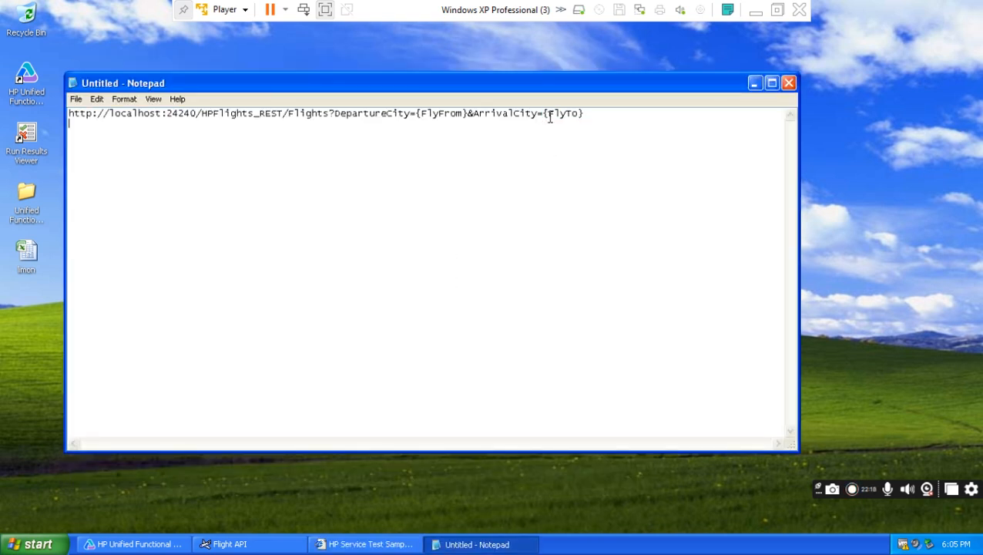
{"action": "left_click_drag", "start_coordinate": [544, 114], "coordinate": [590, 114]}
{"action": "left_click_drag", "start_coordinate": [467, 114], "coordinate": [421, 115]}
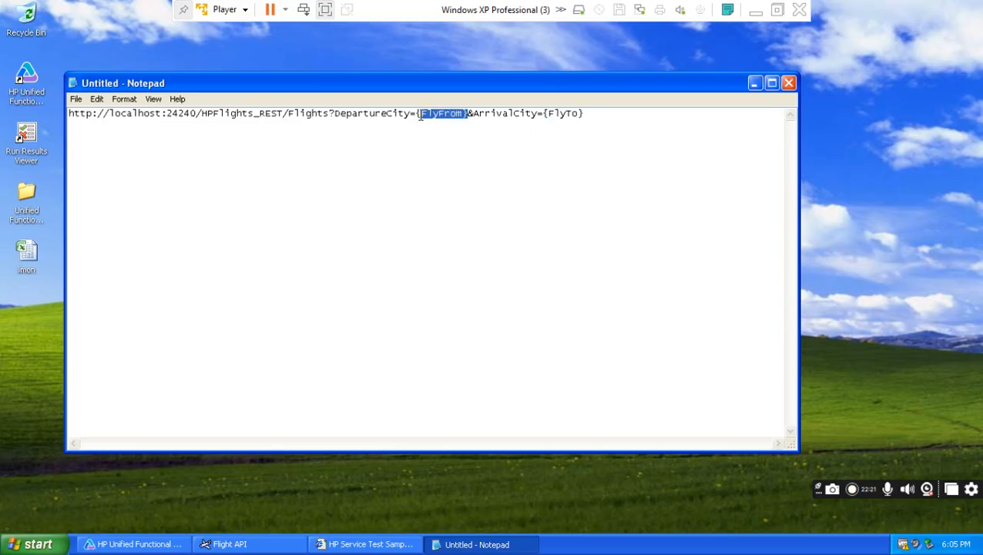
{"action": "left_click", "coordinate": [754, 82]}
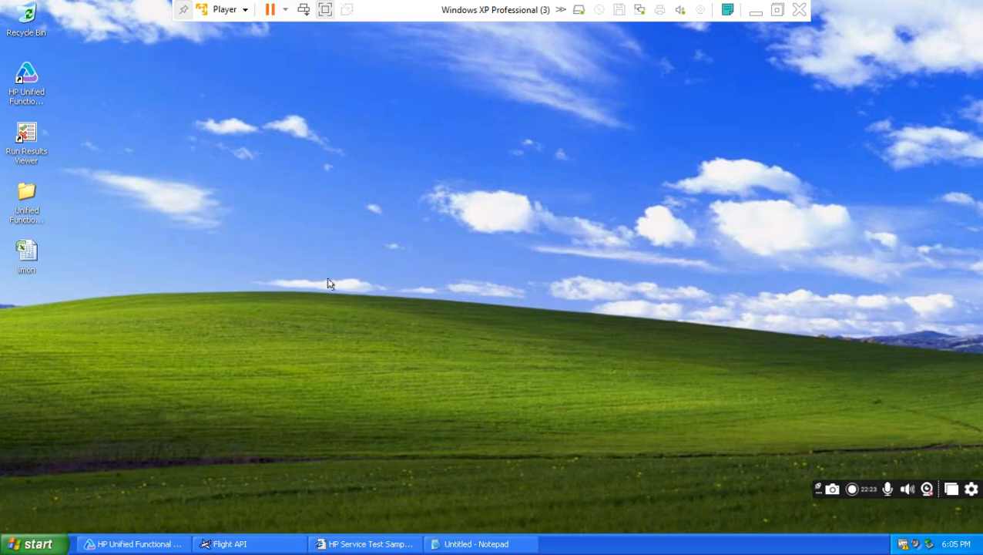
- Open the limon workbook in Excel and copy Portland from cell A7 under Departure_City on Sheet2
{"action": "left_click", "coordinate": [26, 256]}
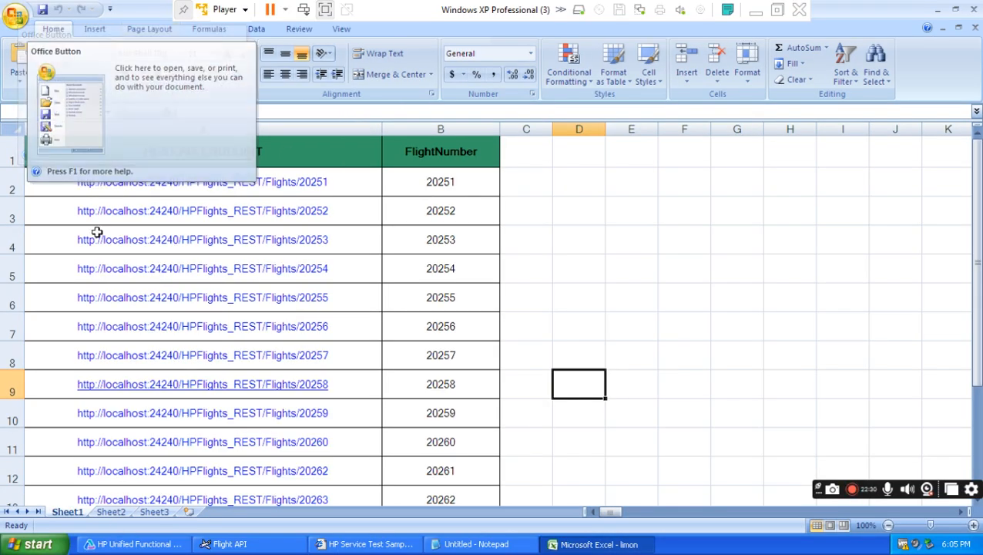
{"action": "left_click", "coordinate": [111, 511]}
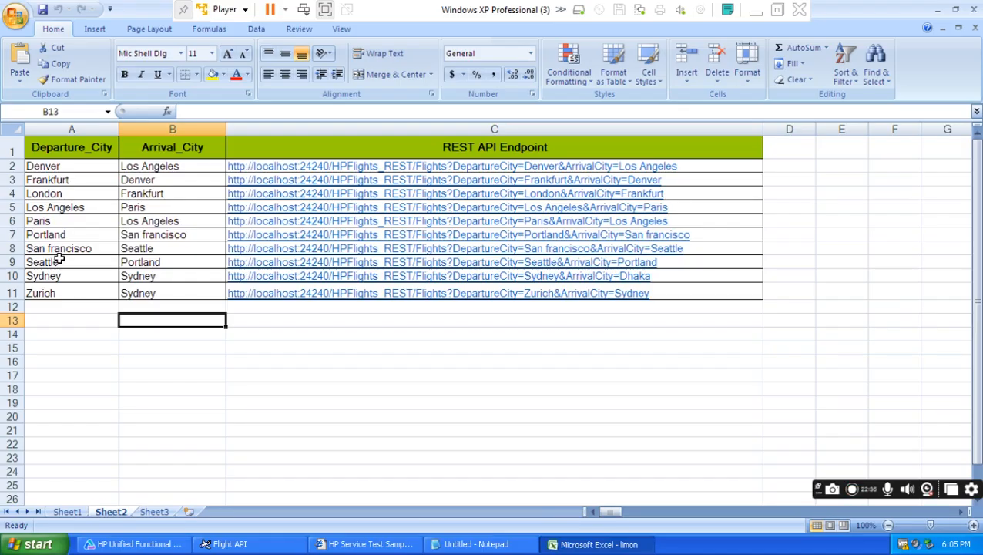
{"action": "left_click", "coordinate": [76, 235]}
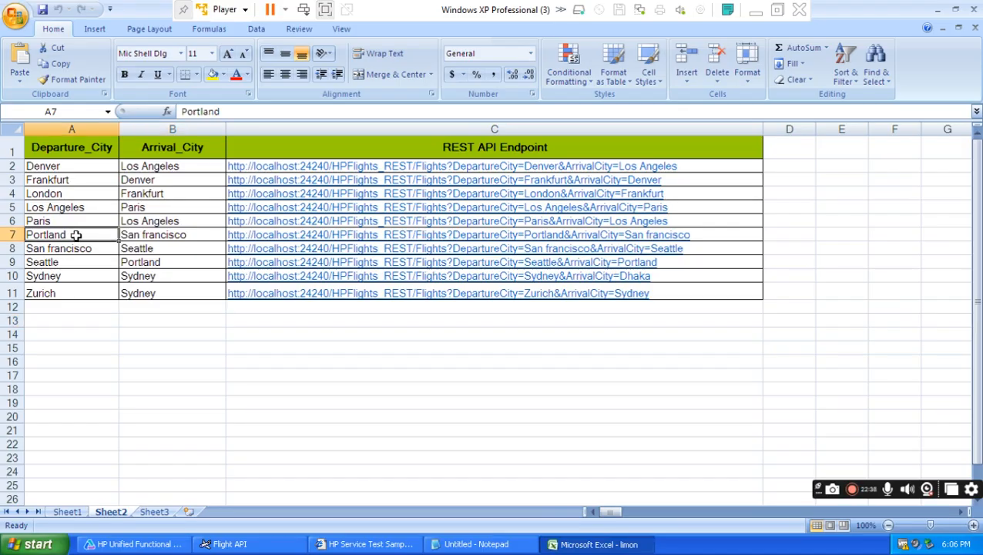
{"action": "double_click", "coordinate": [76, 235]}
{"action": "left_click_drag", "start_coordinate": [76, 235], "coordinate": [27, 235]}
{"action": "right_click", "coordinate": [34, 240]}
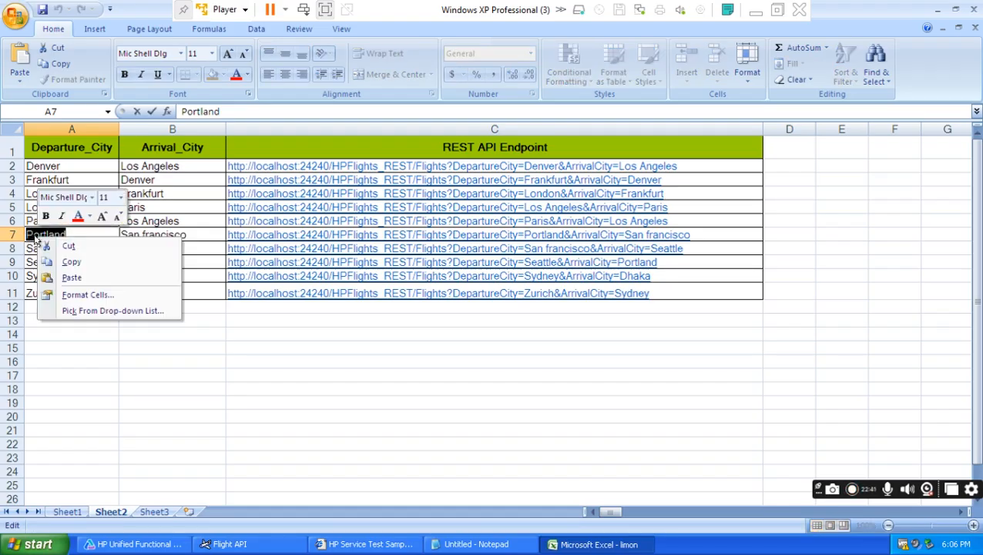
{"action": "left_click", "coordinate": [71, 261]}
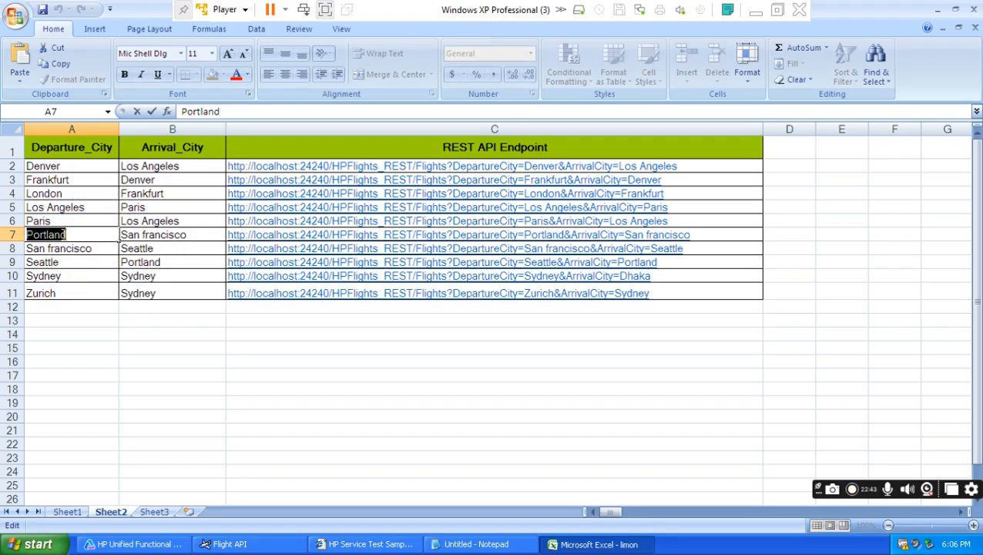
- Switch to Notepad and replace the {FlyFrom} placeholder in the URL with Portland
{"action": "left_click", "coordinate": [471, 543]}
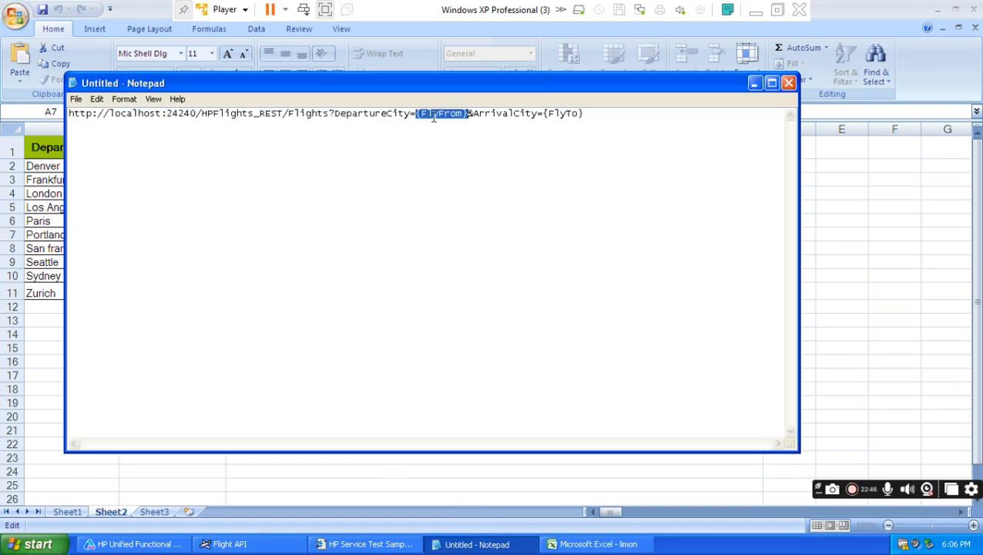
{"action": "right_click", "coordinate": [435, 117]}
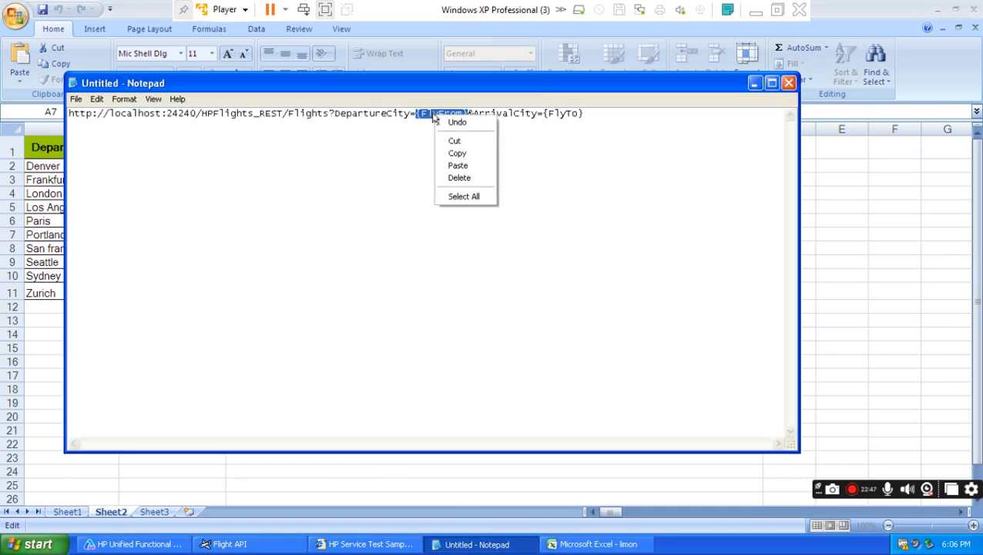
{"action": "left_click", "coordinate": [464, 167]}
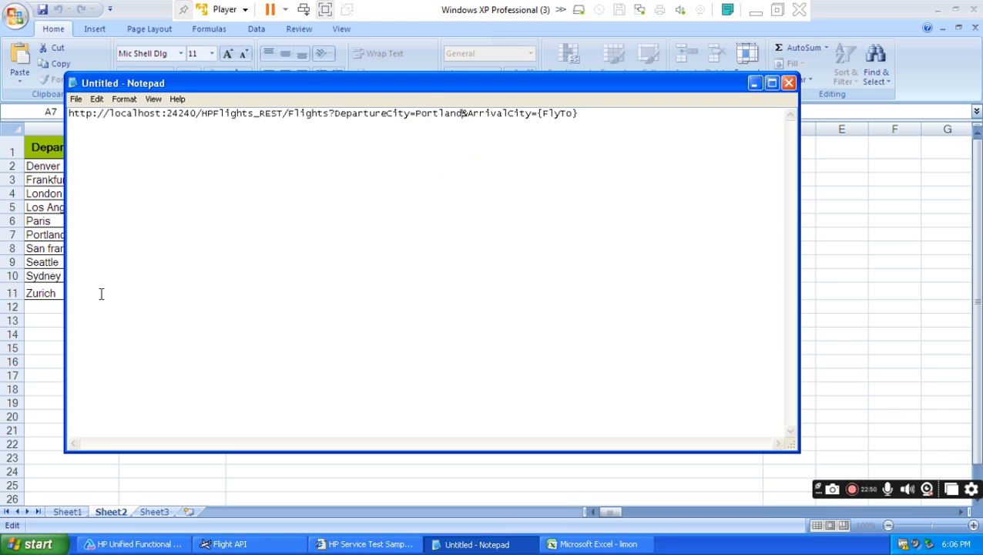
- Switch to the limon workbook in Excel and copy Sydney from cell B10 under Arrival_City
{"action": "key", "text": "alt+Tab"}
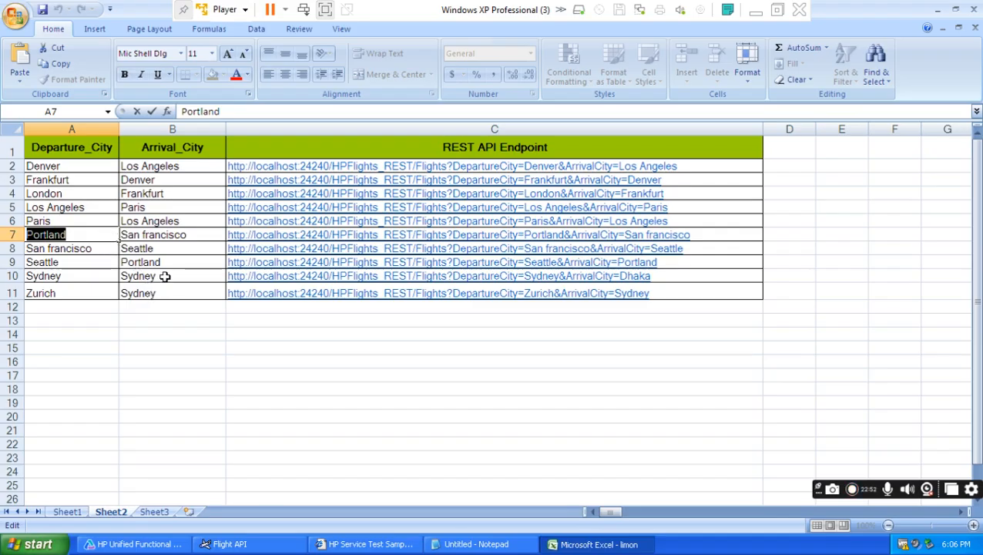
{"action": "left_click", "coordinate": [165, 275]}
{"action": "double_click", "coordinate": [165, 276]}
{"action": "left_click_drag", "start_coordinate": [165, 276], "coordinate": [121, 276]}
{"action": "right_click", "coordinate": [139, 279]}
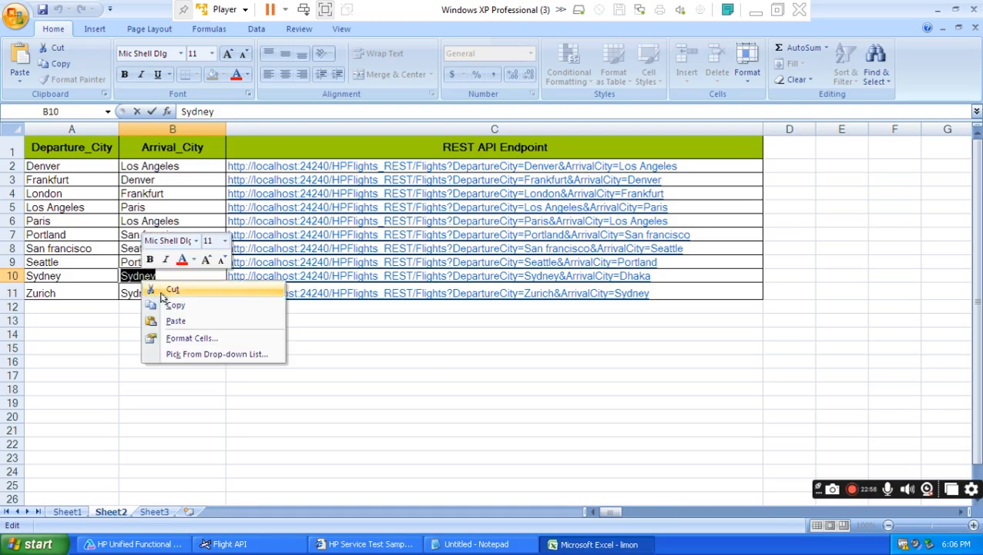
{"action": "left_click", "coordinate": [176, 306]}
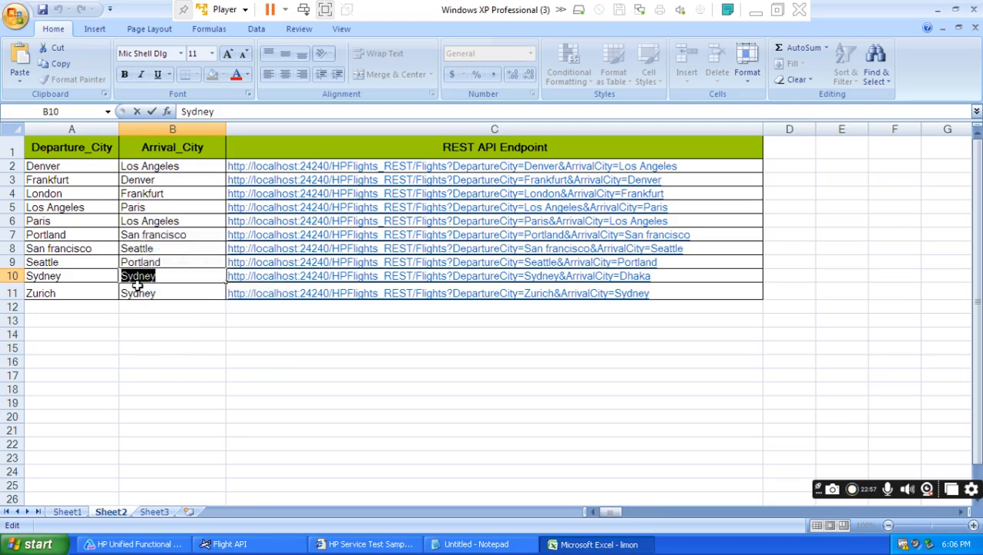
- Switch to Notepad, replace the {FlyTo} placeholder in the URL with Sydney, and insert two blank lines above the URL
{"action": "left_click", "coordinate": [467, 544]}
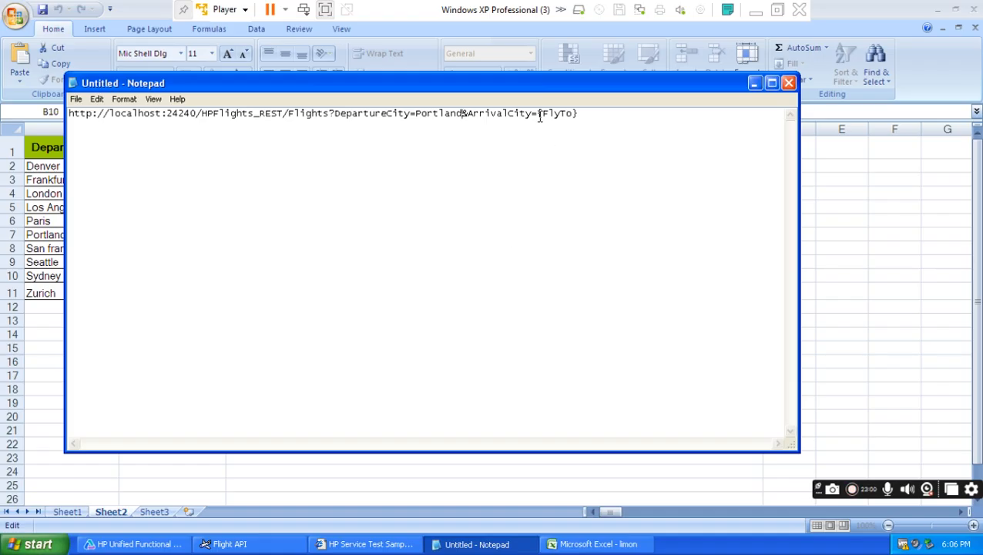
{"action": "left_click_drag", "start_coordinate": [574, 115], "coordinate": [538, 114]}
{"action": "key", "text": "ctrl+v"}
{"action": "left_click", "coordinate": [69, 114]}
{"action": "key", "text": "Return"}
{"action": "key", "text": "Return"}
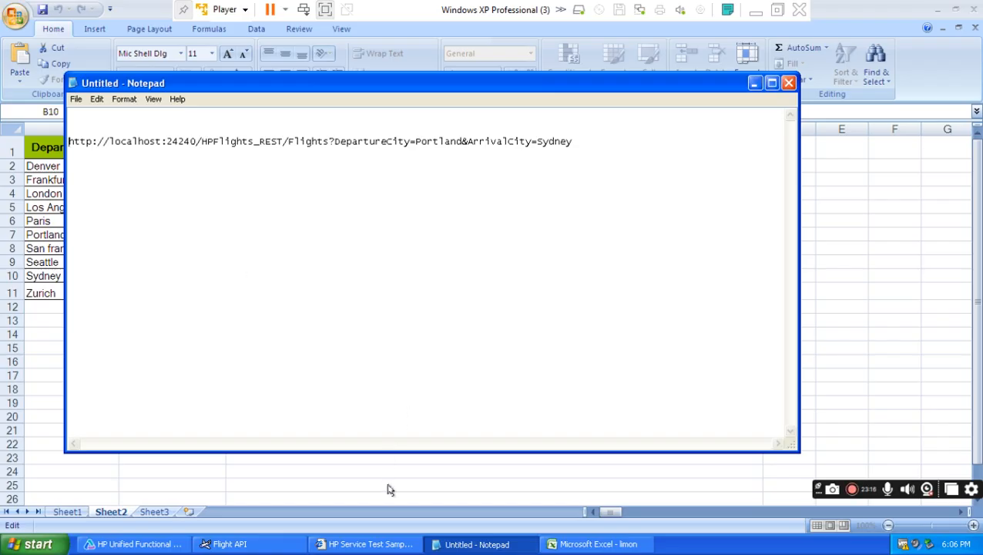
- Copy the Flights Get URL from the Internet Explorer help page and paste it above the completed URL in Notepad
{"action": "left_click", "coordinate": [372, 544]}
{"action": "left_click", "coordinate": [251, 336]}
{"action": "left_click_drag", "start_coordinate": [241, 316], "coordinate": [438, 327]}
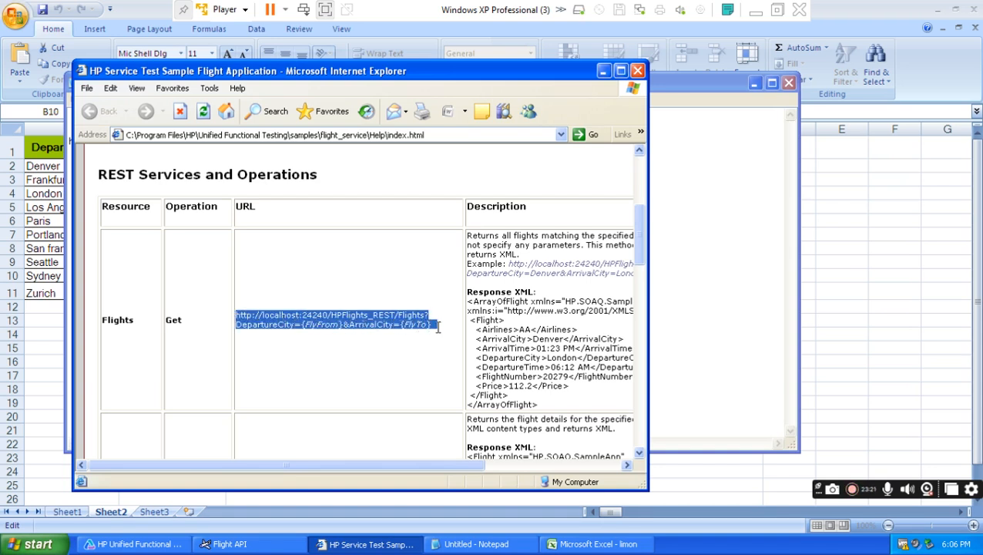
{"action": "right_click", "coordinate": [396, 327]}
{"action": "left_click", "coordinate": [431, 346]}
{"action": "left_click", "coordinate": [603, 71]}
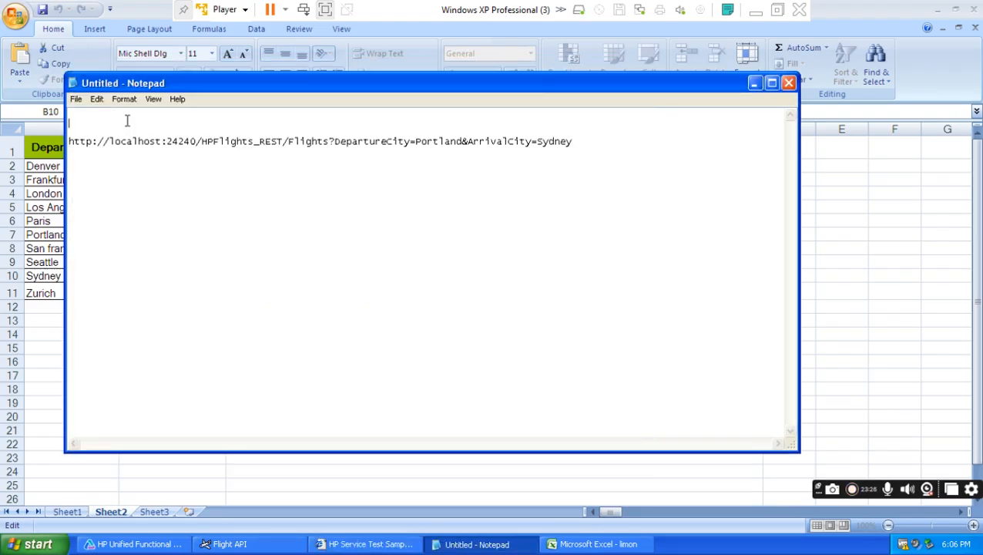
{"action": "key", "text": "ctrl+v"}
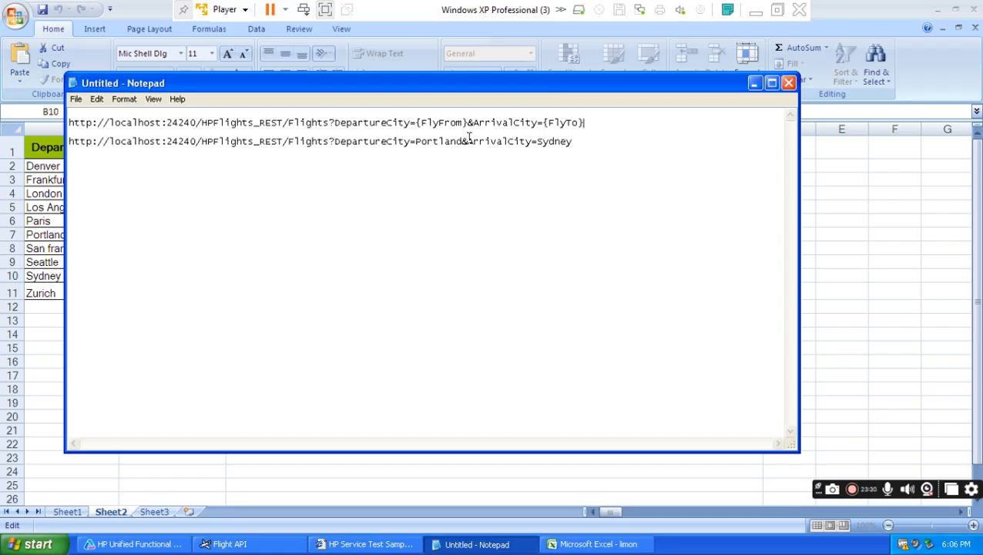
- Compare the template URL with the completed URL, highlighting the {FlyFrom} and {FlyTo} placeholders and the Portland and Sydney values
{"action": "left_click_drag", "start_coordinate": [587, 123], "coordinate": [69, 123]}
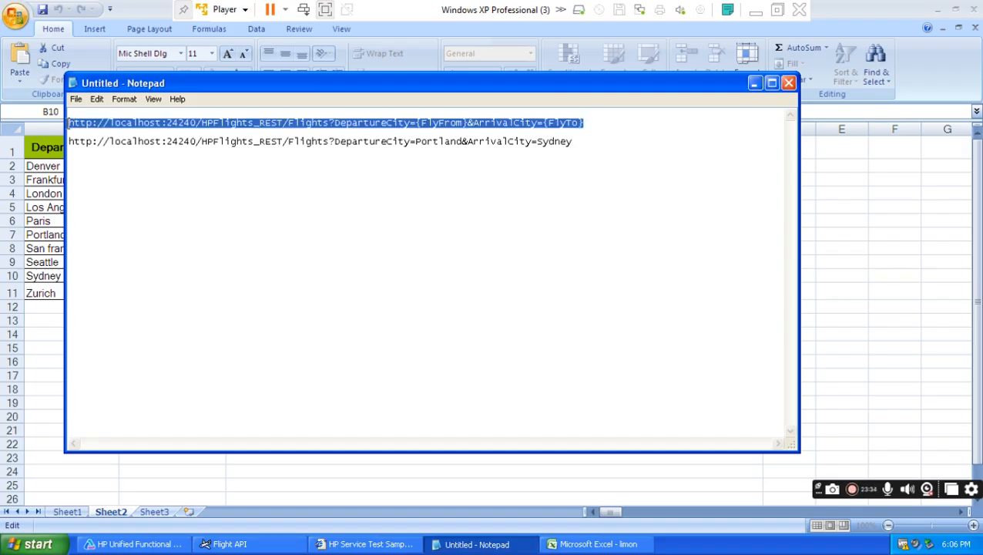
{"action": "left_click", "coordinate": [610, 136]}
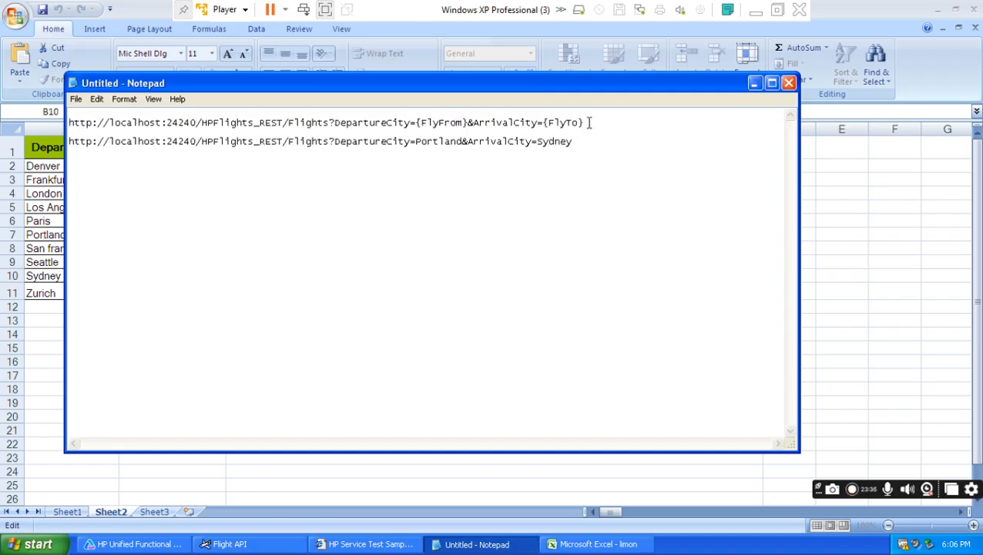
{"action": "left_click_drag", "start_coordinate": [588, 123], "coordinate": [549, 124]}
{"action": "left_click_drag", "start_coordinate": [467, 123], "coordinate": [416, 122]}
{"action": "left_click_drag", "start_coordinate": [593, 140], "coordinate": [68, 144]}
{"action": "left_click", "coordinate": [592, 185]}
{"action": "left_click_drag", "start_coordinate": [537, 142], "coordinate": [571, 140]}
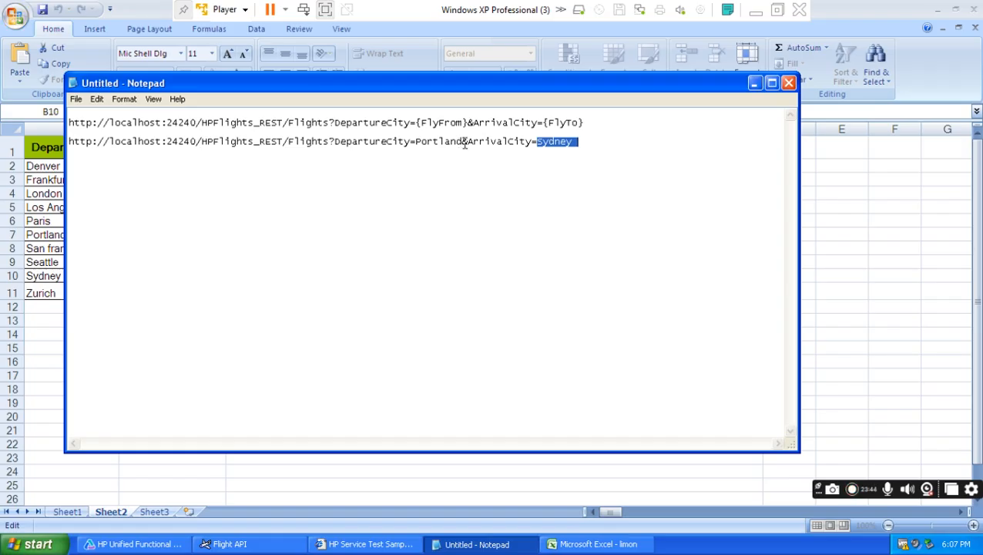
{"action": "left_click_drag", "start_coordinate": [466, 142], "coordinate": [426, 146]}
{"action": "left_click", "coordinate": [536, 195]}
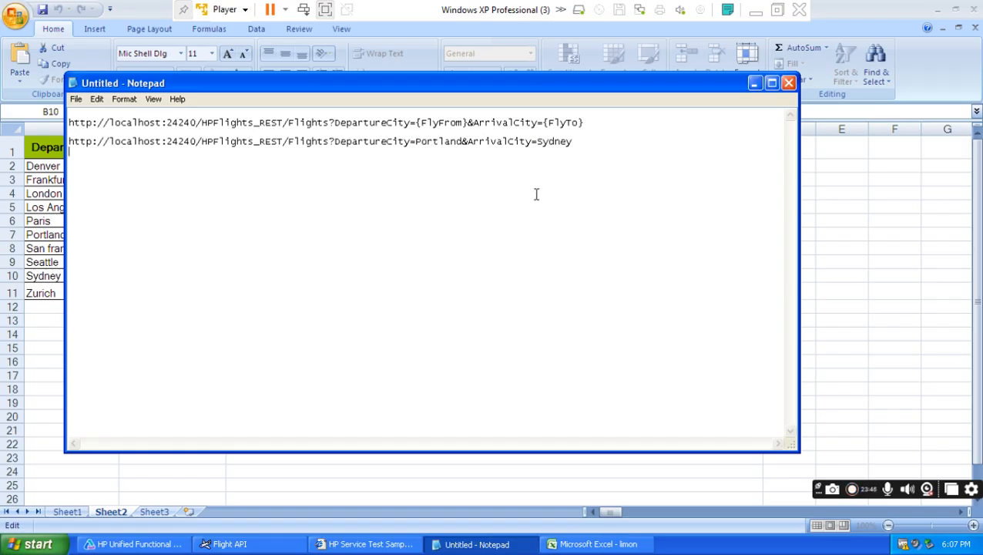
- Copy the entire completed URL with Portland and Sydney, and minimize Notepad
{"action": "left_click_drag", "start_coordinate": [581, 144], "coordinate": [465, 139]}
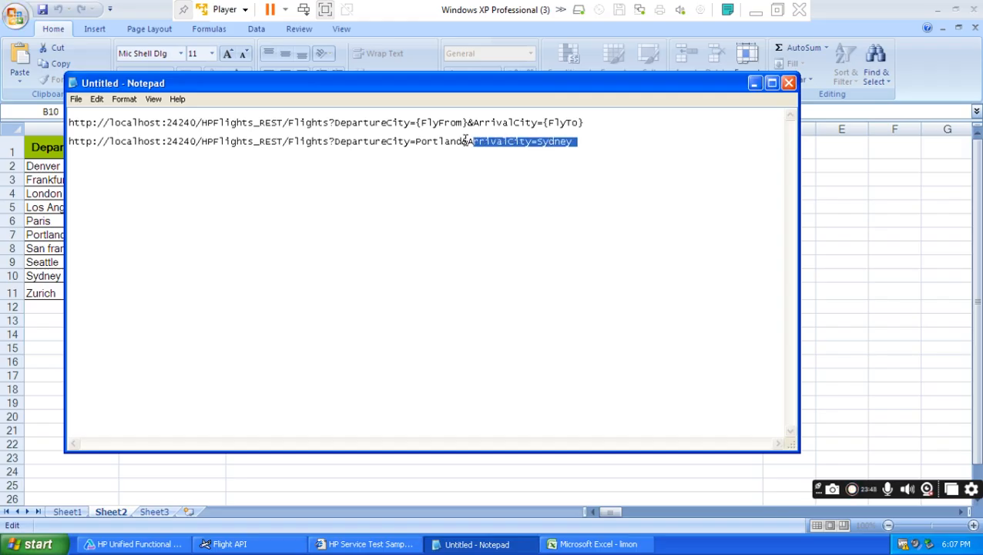
{"action": "left_click", "coordinate": [584, 166]}
{"action": "left_click_drag", "start_coordinate": [572, 143], "coordinate": [248, 146]}
{"action": "left_click", "coordinate": [127, 151]}
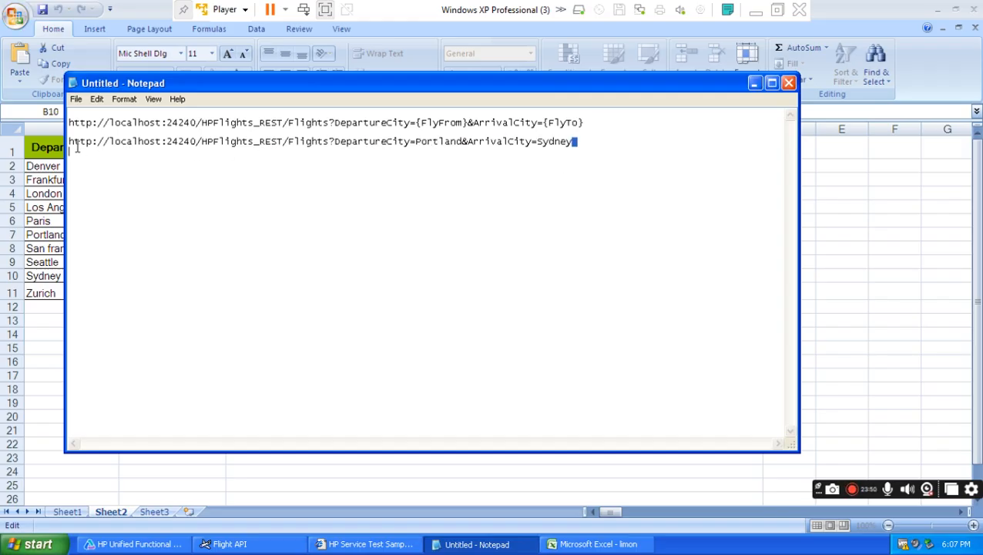
{"action": "double_click", "coordinate": [74, 146]}
{"action": "right_click", "coordinate": [91, 147]}
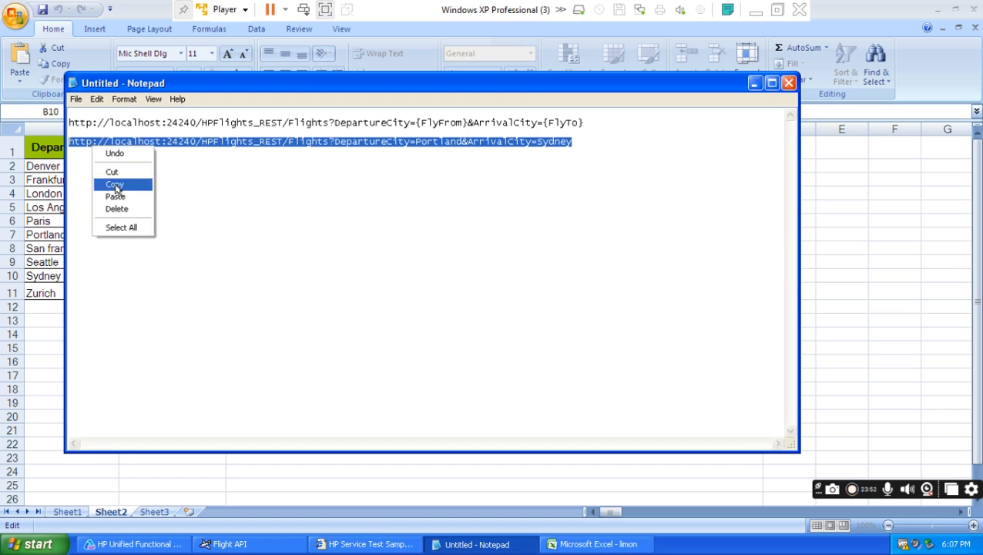
{"action": "left_click", "coordinate": [111, 185]}
{"action": "left_click", "coordinate": [755, 82]}
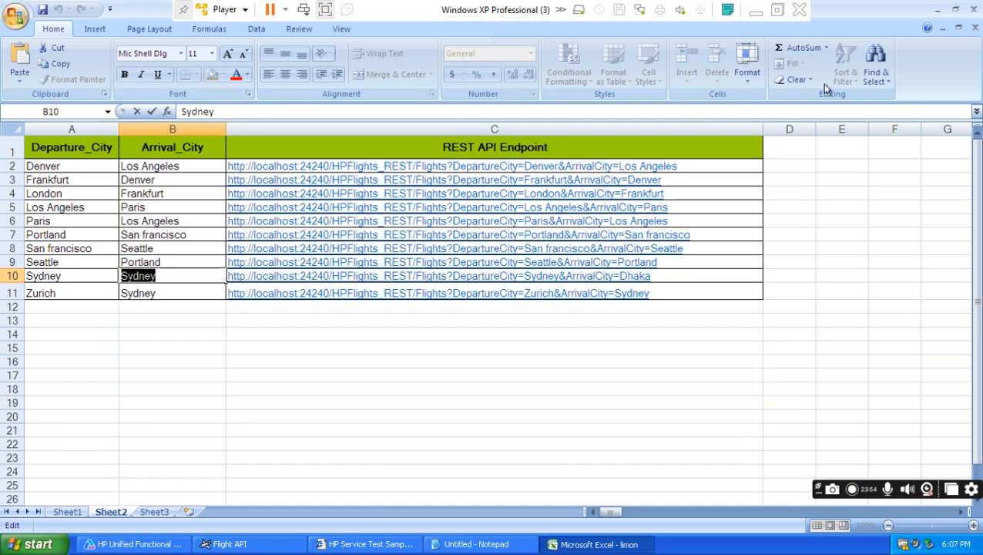
- Close the limon workbook in Excel and switch to HP Unified Functional Testing
{"action": "left_click", "coordinate": [973, 10]}
{"action": "left_click", "coordinate": [495, 314]}
{"action": "left_click", "coordinate": [138, 545]}
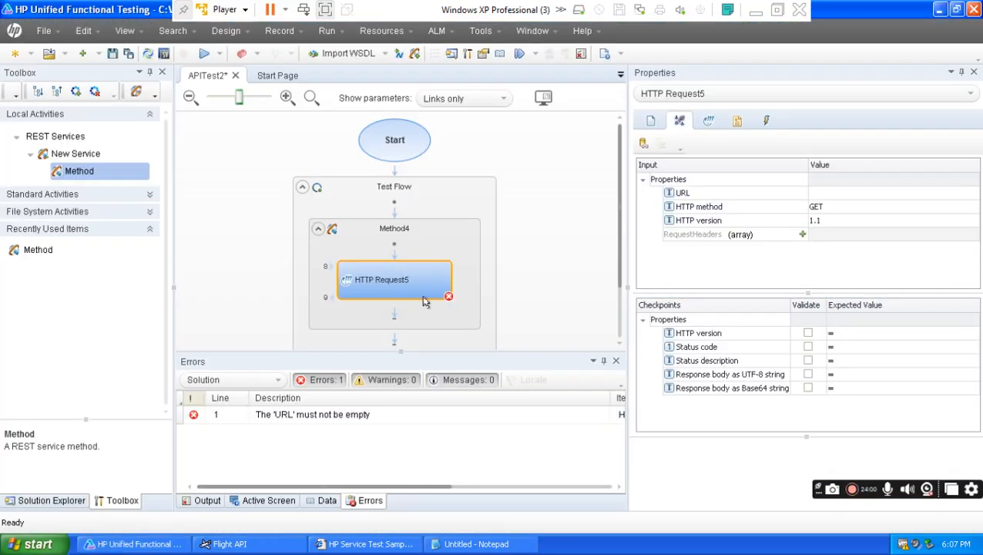
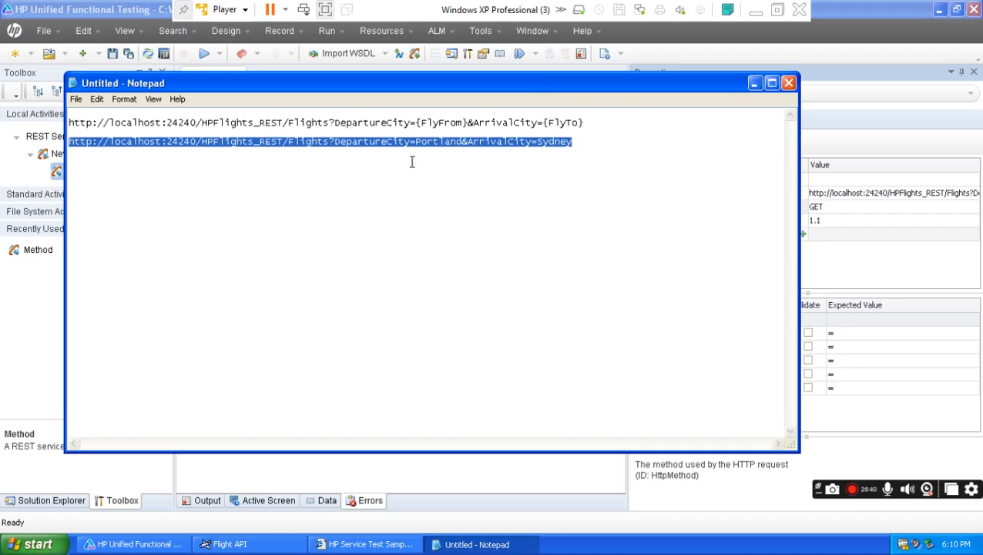
- Check the departure and arrival cities in the Notepad URL, and run APITest2 in HP Unified Functional Testing
{"action": "left_click_drag", "start_coordinate": [416, 141], "coordinate": [459, 142]}
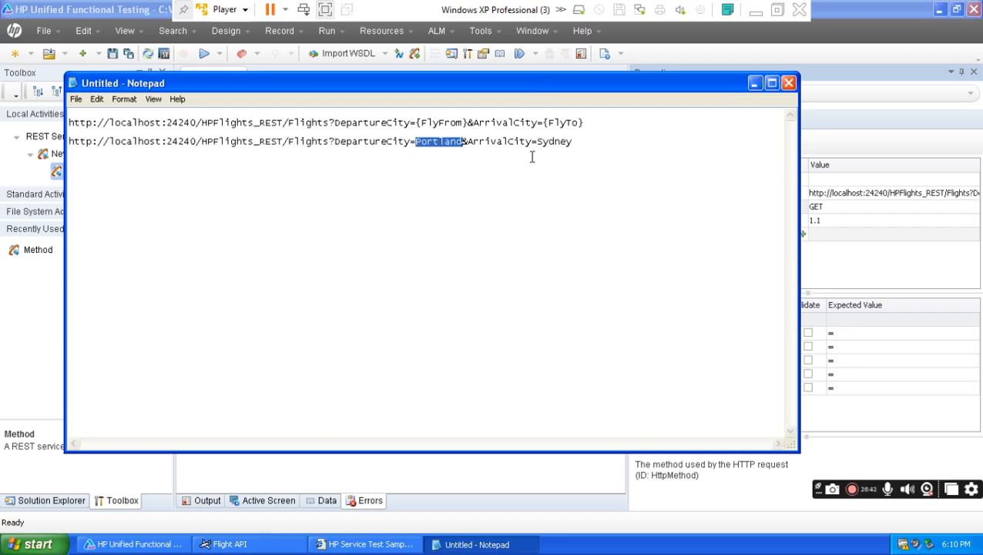
{"action": "left_click_drag", "start_coordinate": [541, 141], "coordinate": [572, 144]}
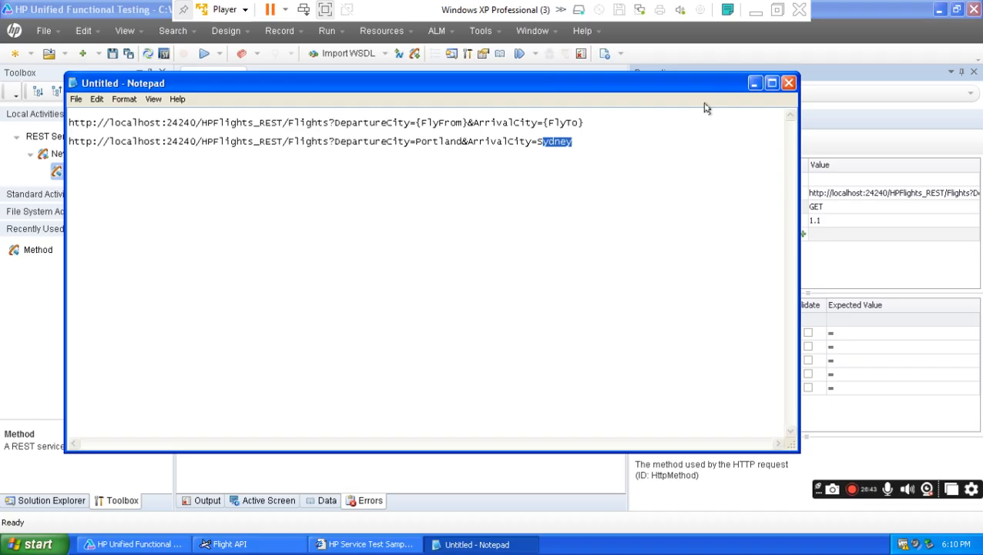
{"action": "left_click", "coordinate": [754, 83]}
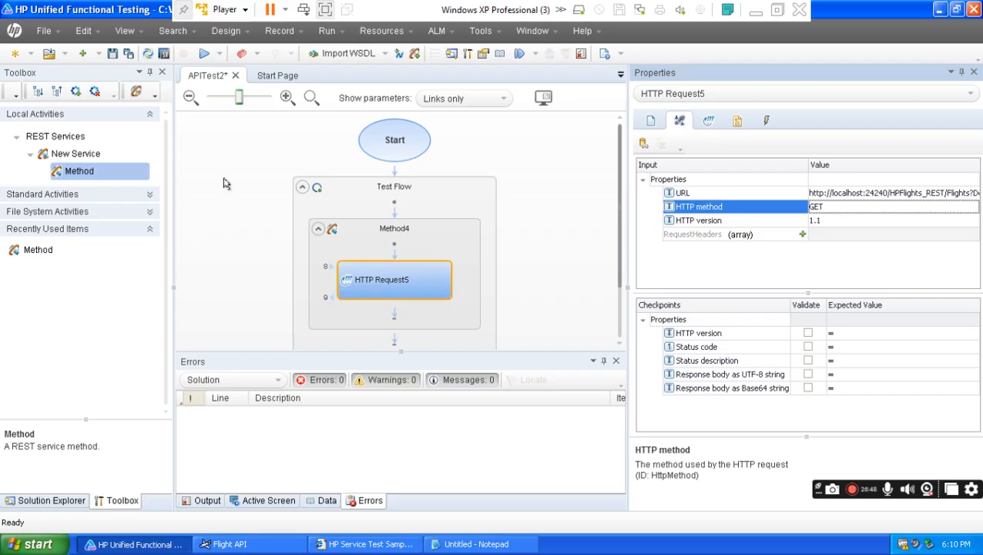
{"action": "left_click", "coordinate": [204, 55]}
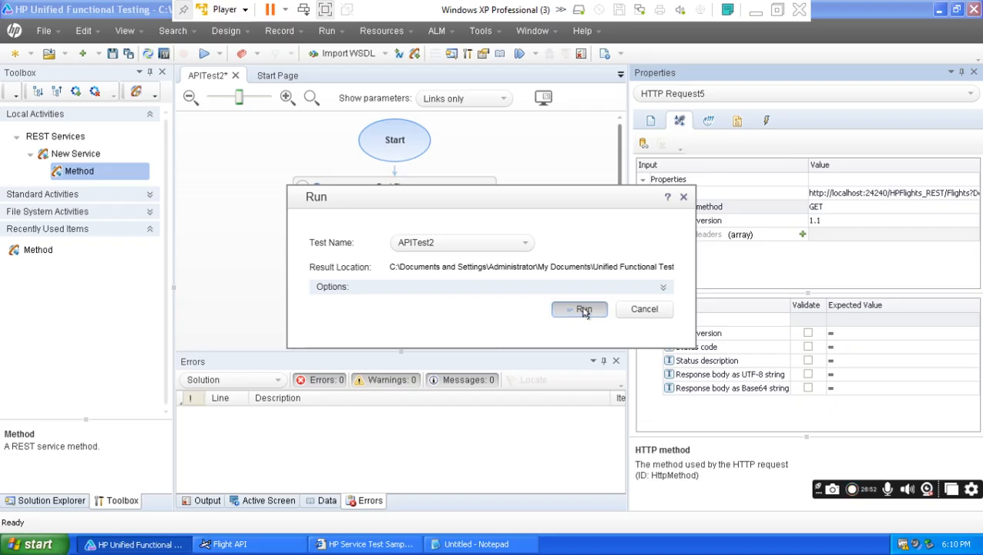
{"action": "left_click", "coordinate": [584, 311]}
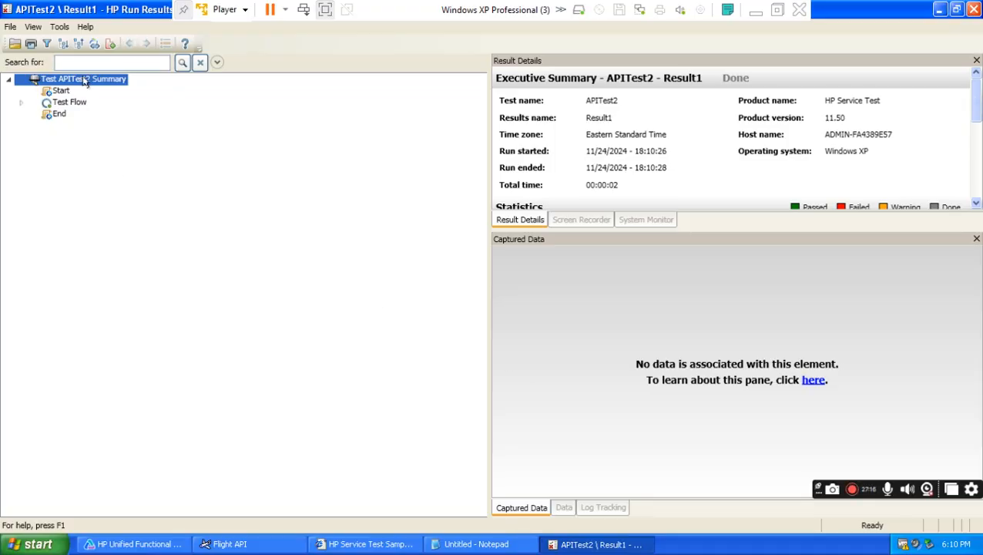
- Expand the whole results tree, show the captured data of HTTP Request5, and widen the details area
{"action": "left_click", "coordinate": [63, 44]}
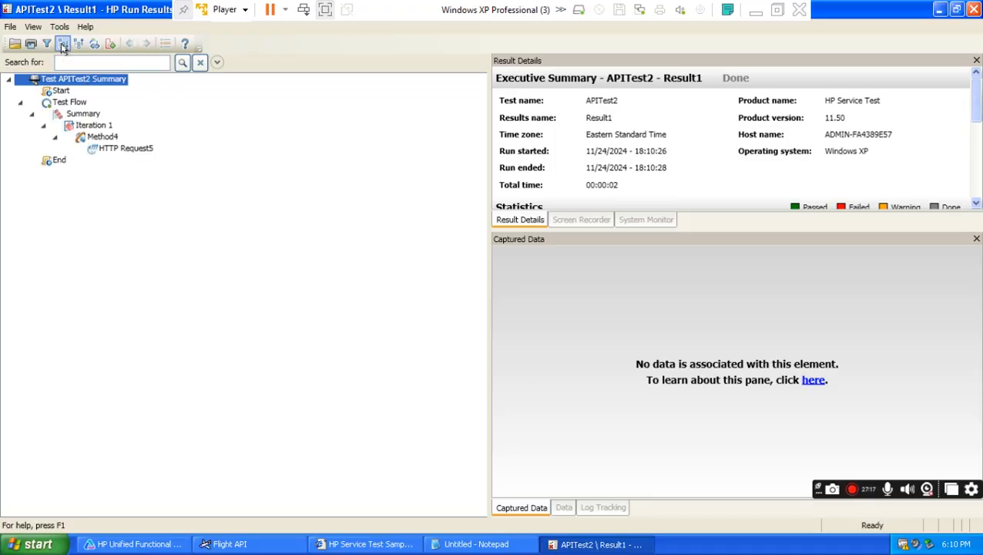
{"action": "left_click", "coordinate": [128, 150]}
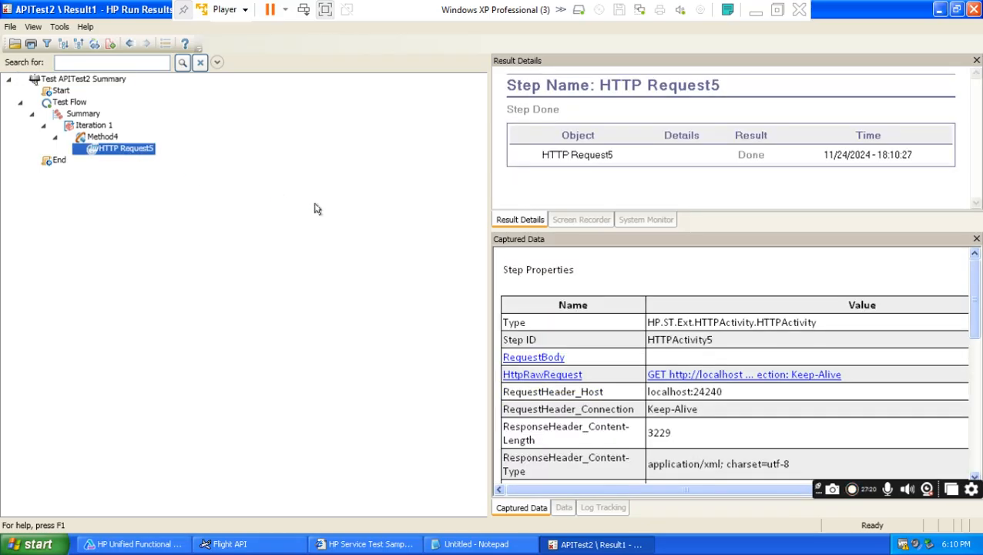
{"action": "left_click_drag", "start_coordinate": [489, 205], "coordinate": [342, 200]}
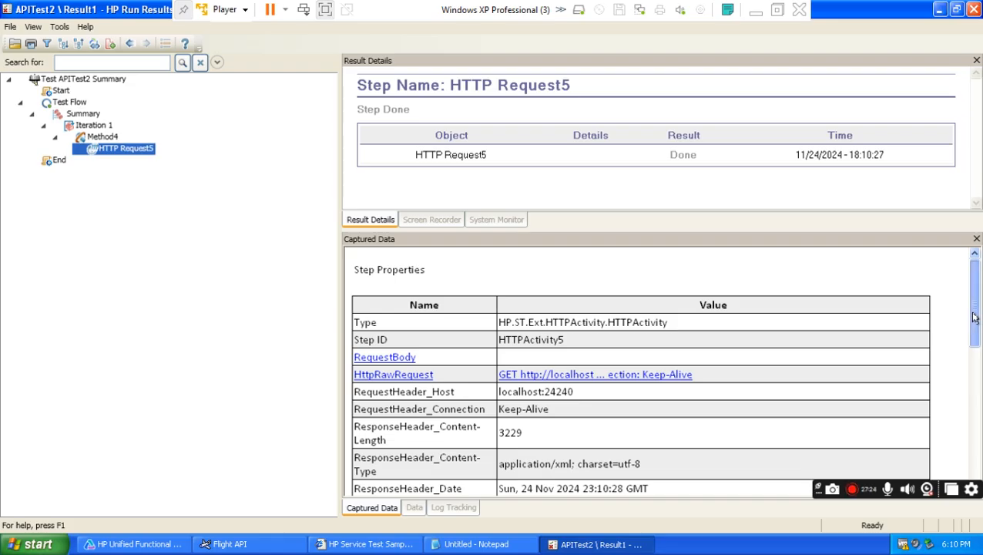
{"action": "left_click_drag", "start_coordinate": [975, 327], "coordinate": [975, 332]}
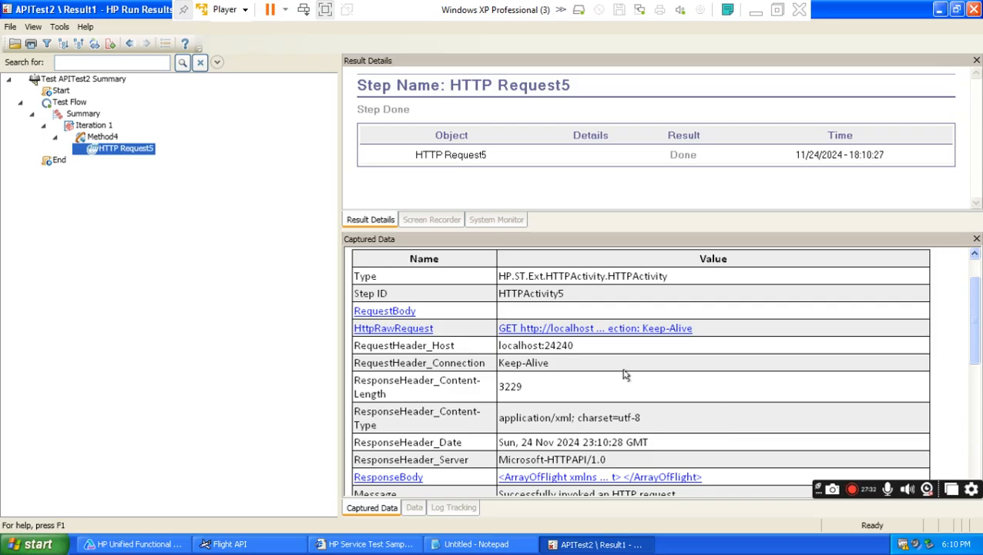
- Open the HttpRawRequest of HTTP Request5, compare its request line with the properties in the Word notes, and close it
{"action": "left_click", "coordinate": [630, 329]}
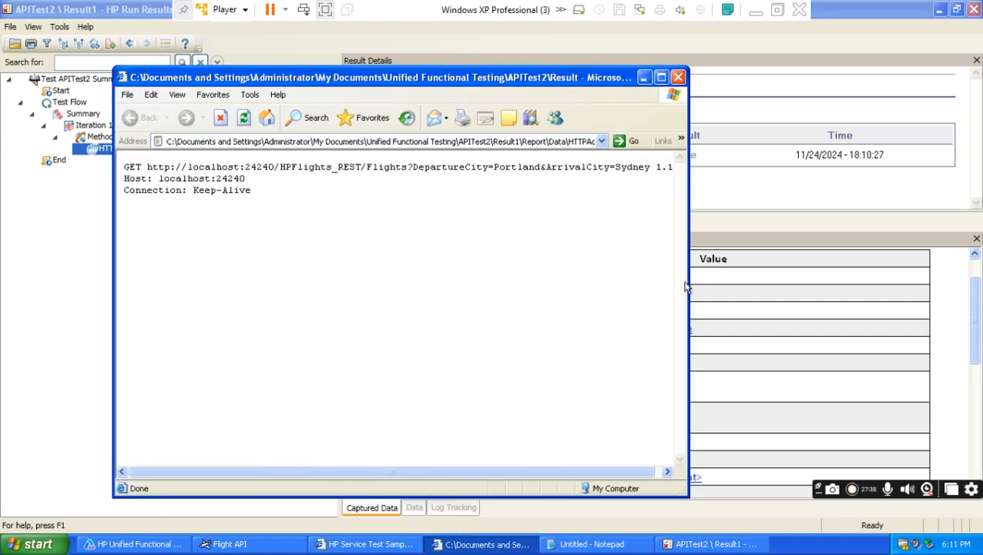
{"action": "left_click_drag", "start_coordinate": [686, 287], "coordinate": [760, 278]}
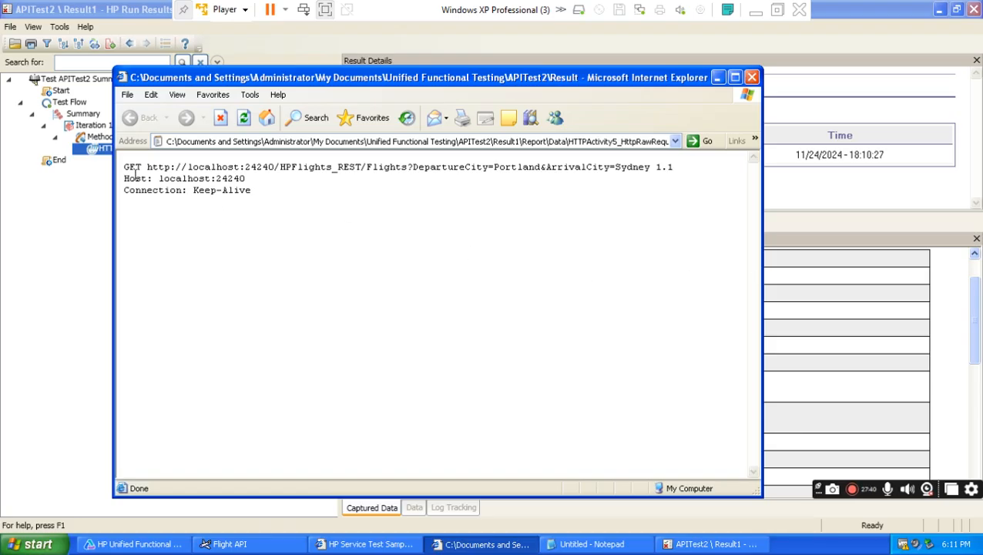
{"action": "left_click_drag", "start_coordinate": [136, 164], "coordinate": [673, 167]}
{"action": "left_click", "coordinate": [669, 175]}
{"action": "left_click", "coordinate": [756, 10]}
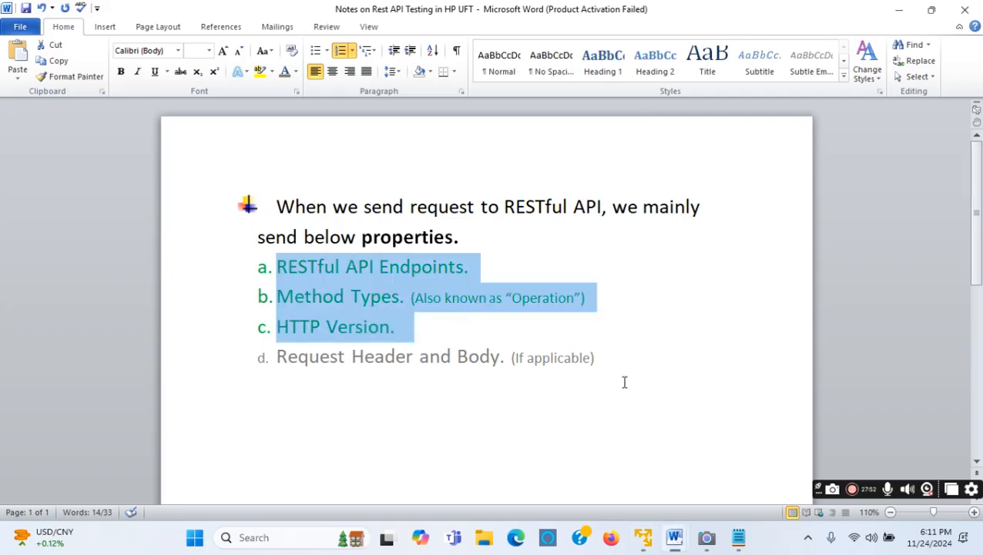
{"action": "left_click", "coordinate": [642, 537]}
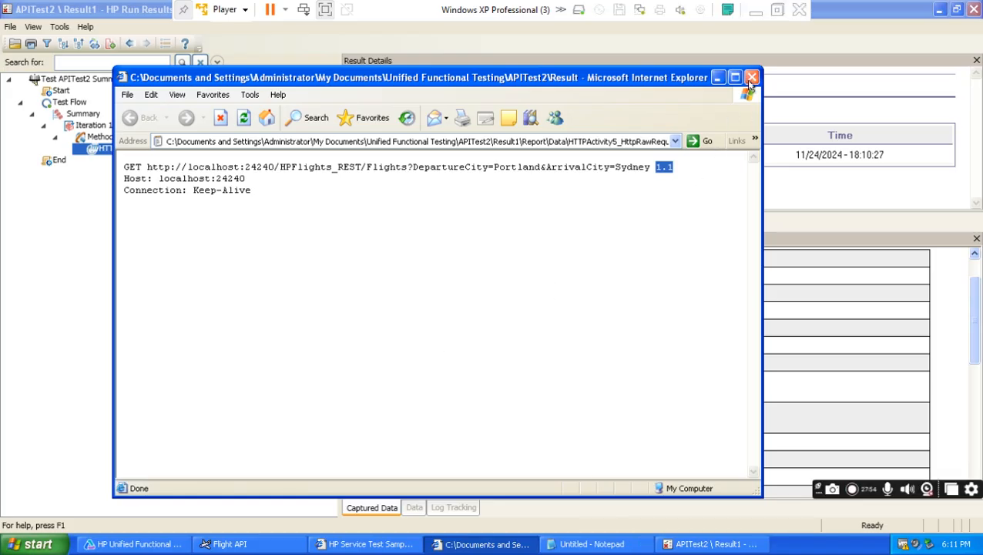
{"action": "left_click", "coordinate": [751, 78]}
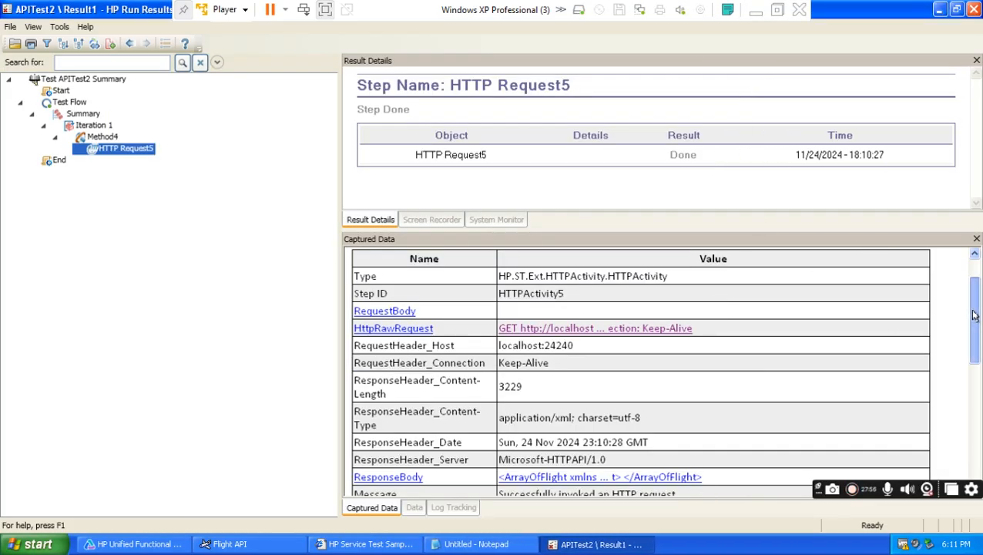
- Find the Status code row in the captured data of HTTP Request5 and highlight it
{"action": "scroll", "coordinate": [974, 315], "scroll_direction": "down", "scroll_amount": 3}
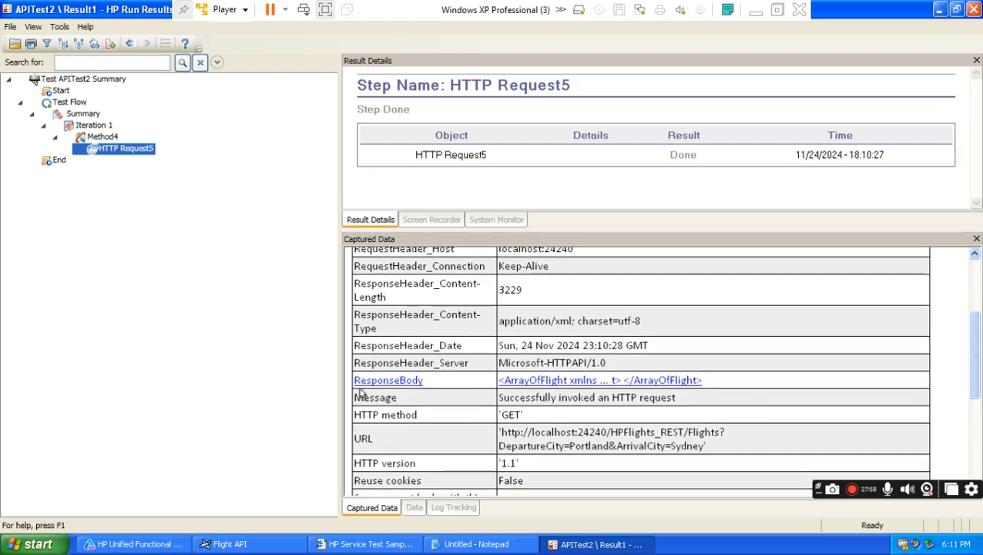
{"action": "left_click_drag", "start_coordinate": [974, 361], "coordinate": [974, 421]}
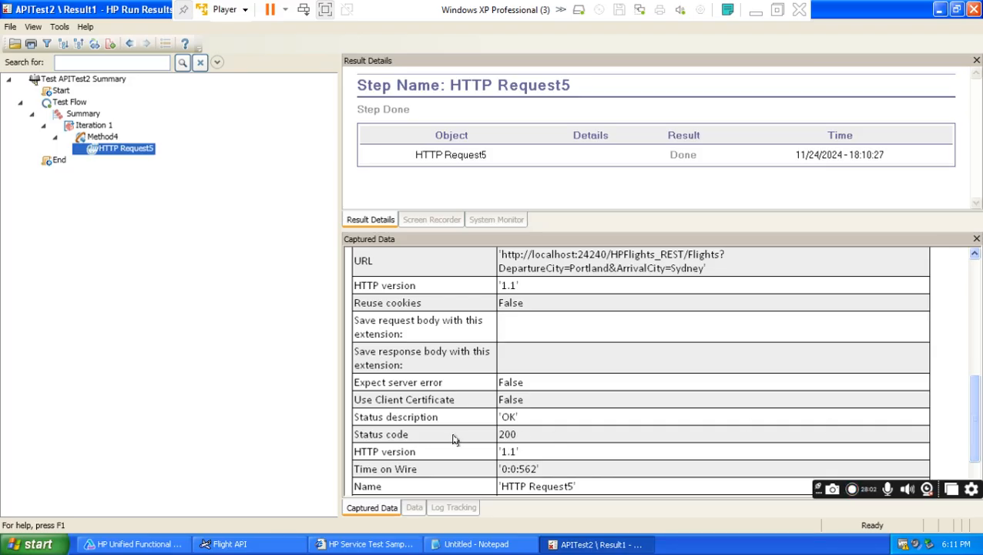
{"action": "left_click_drag", "start_coordinate": [355, 436], "coordinate": [521, 436]}
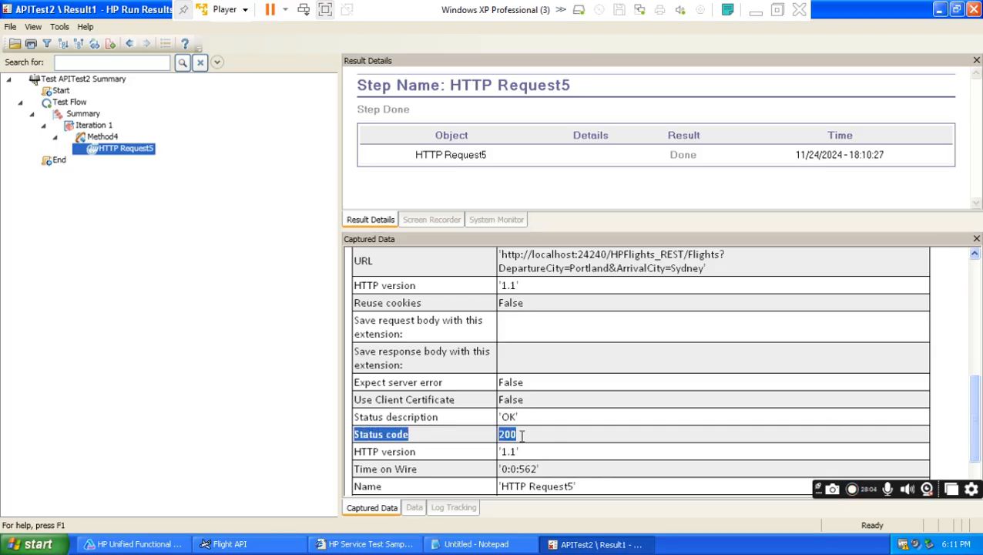
- Highlight the status rows of HTTP Request5, open its ResponseBody, and check the arrival and departure cities of the returned flights
{"action": "left_click_drag", "start_coordinate": [353, 417], "coordinate": [389, 436]}
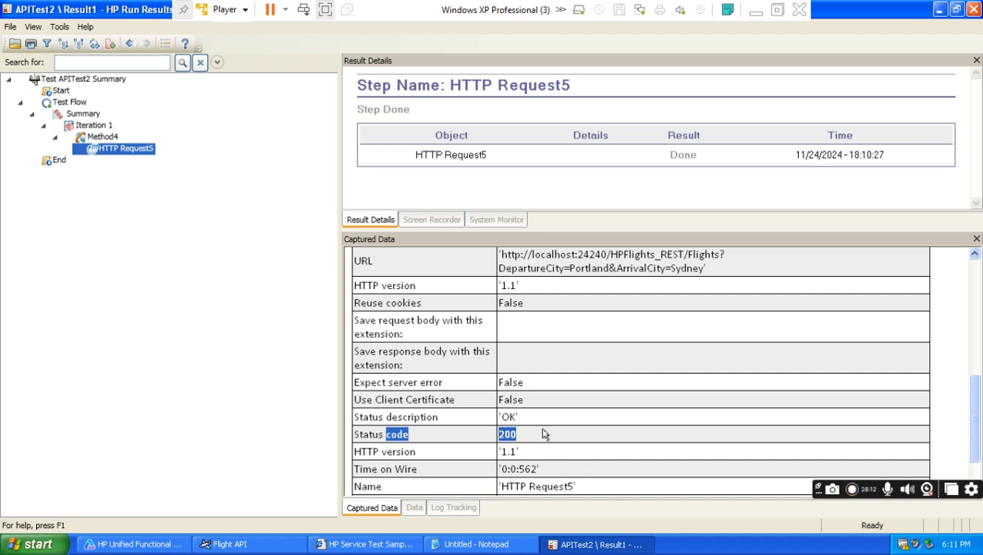
{"action": "left_click_drag", "start_coordinate": [972, 424], "coordinate": [974, 388]}
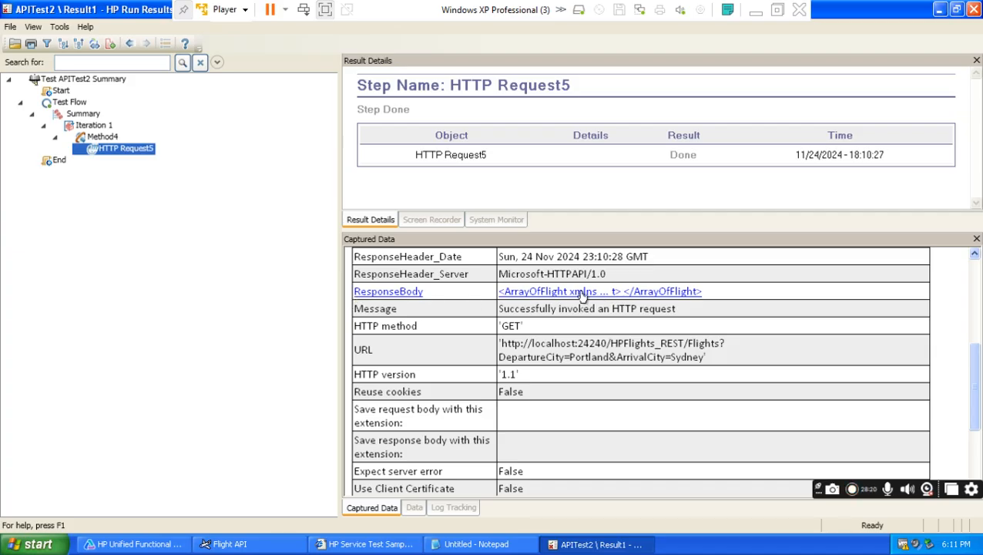
{"action": "left_click", "coordinate": [603, 292]}
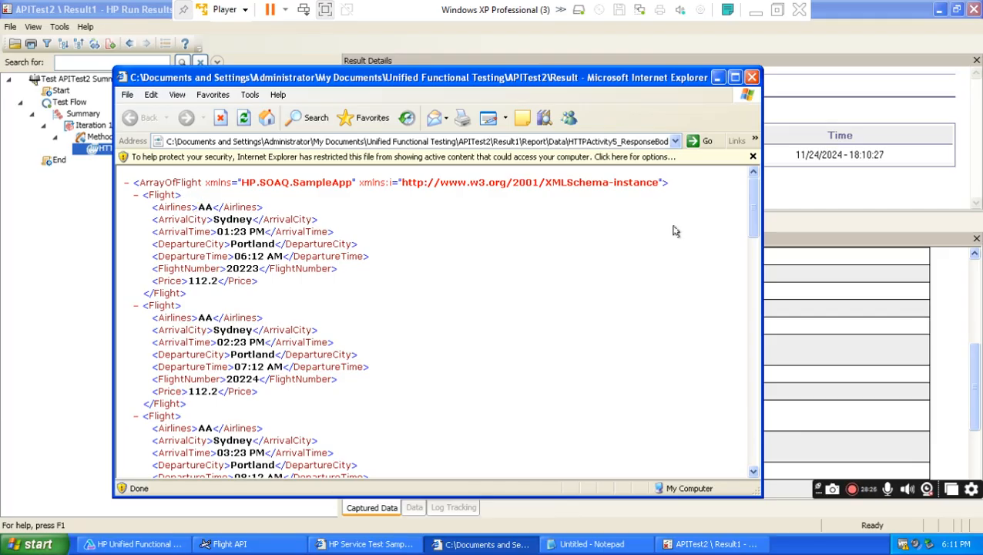
{"action": "left_click", "coordinate": [753, 157]}
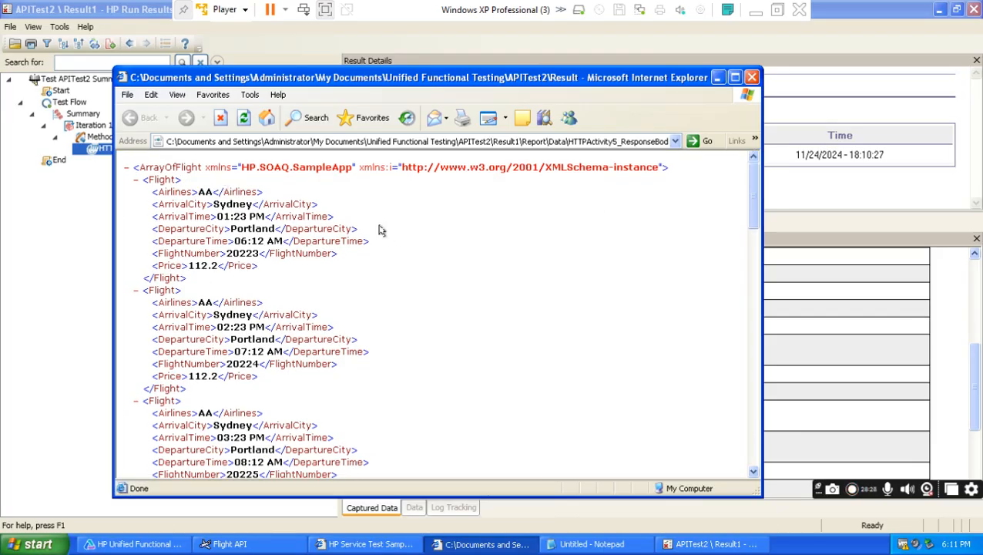
{"action": "scroll", "coordinate": [416, 347], "scroll_direction": "down", "scroll_amount": 4}
{"action": "scroll", "coordinate": [416, 347], "scroll_direction": "down", "scroll_amount": 1}
{"action": "scroll", "coordinate": [355, 337], "scroll_direction": "up", "scroll_amount": 3}
{"action": "left_click_drag", "start_coordinate": [215, 329], "coordinate": [283, 365]}
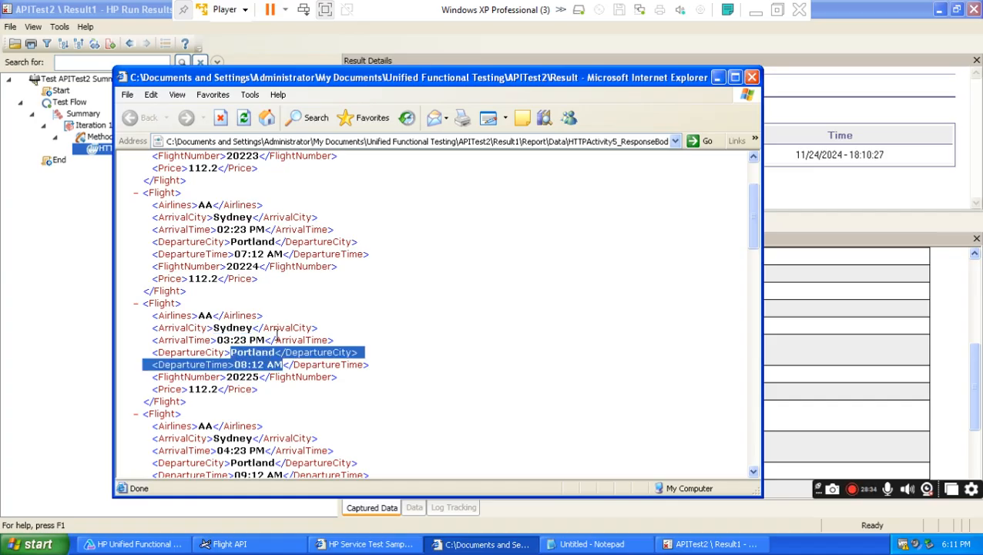
{"action": "left_click_drag", "start_coordinate": [215, 217], "coordinate": [243, 243]}
{"action": "left_click", "coordinate": [396, 293]}
- Copy the entire response XML, close its browser window, and paste it into a new Notepad window that is minimized
{"action": "key", "text": "ctrl+a"}
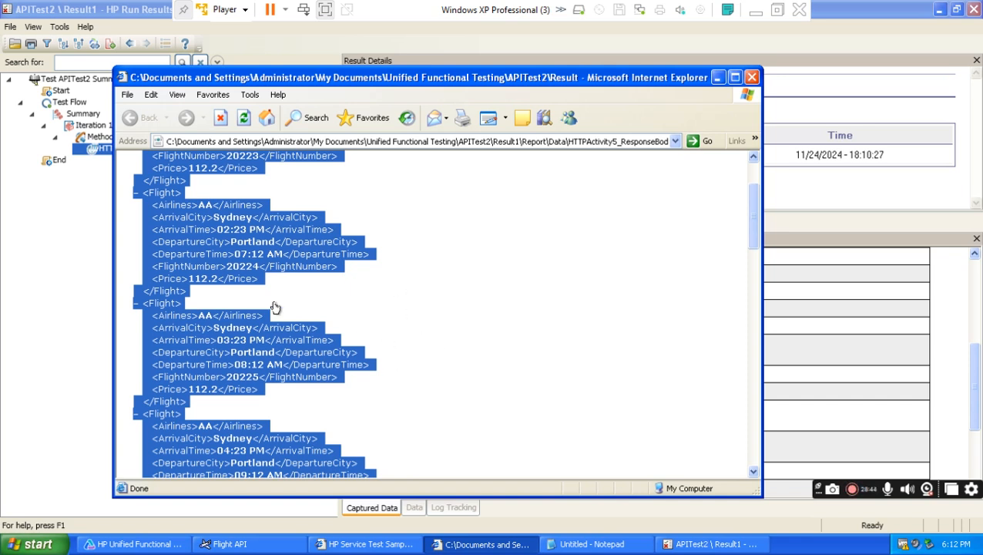
{"action": "left_click", "coordinate": [751, 77]}
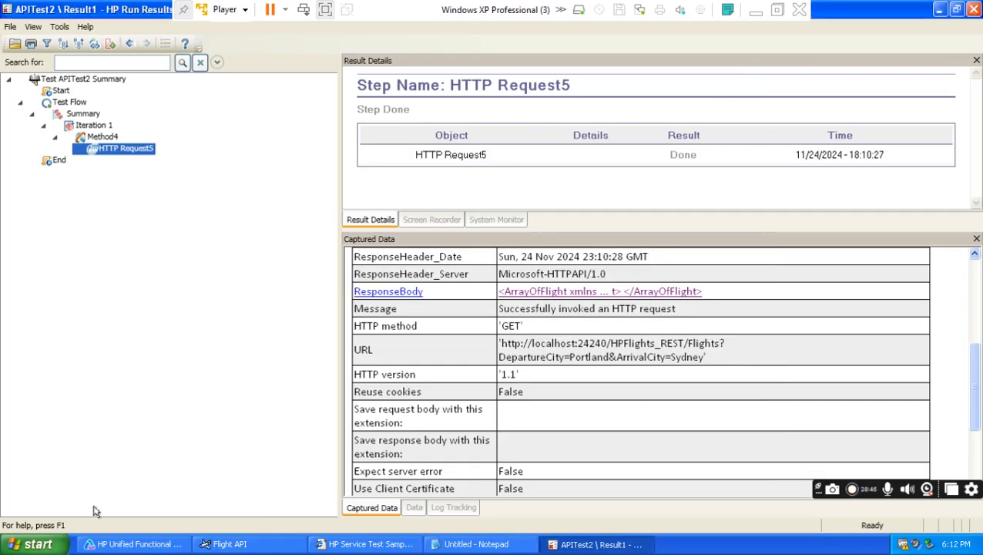
{"action": "left_click", "coordinate": [38, 545]}
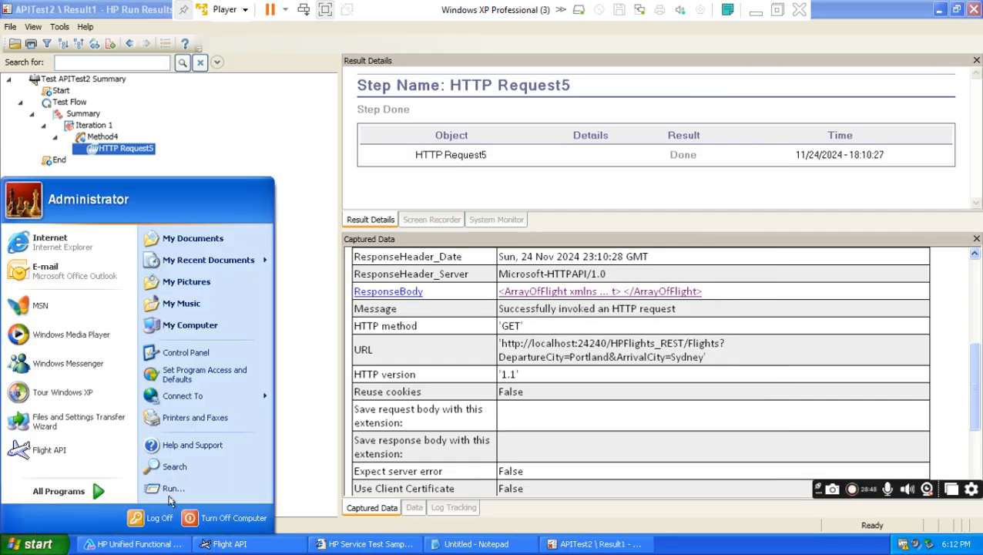
{"action": "left_click", "coordinate": [173, 490]}
{"action": "left_click", "coordinate": [100, 508]}
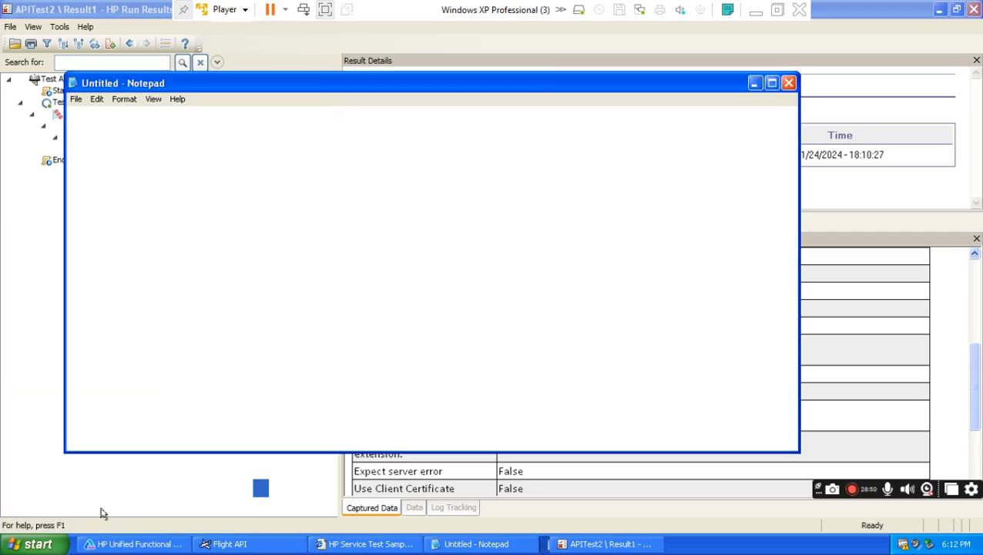
{"action": "key", "text": "ctrl+v"}
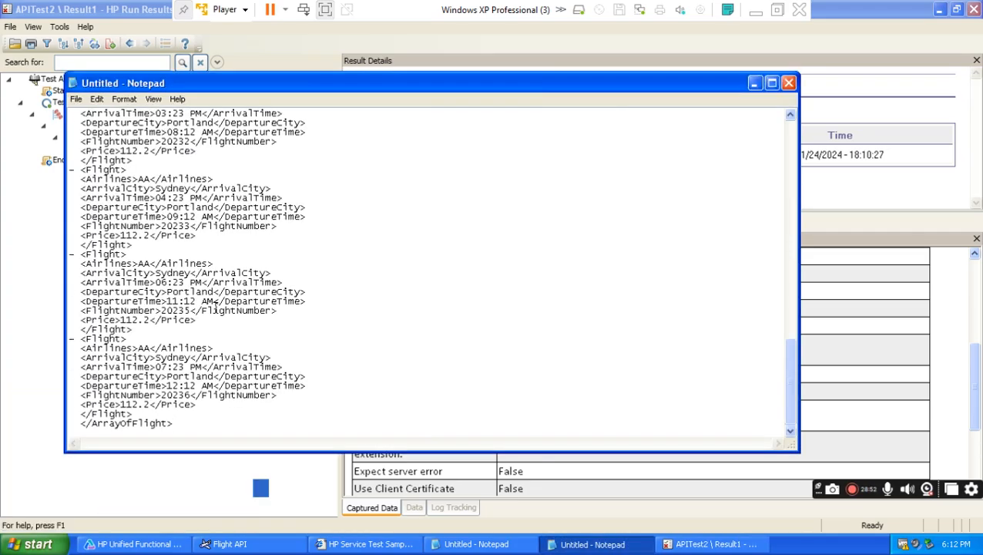
{"action": "left_click_drag", "start_coordinate": [792, 381], "coordinate": [788, 411]}
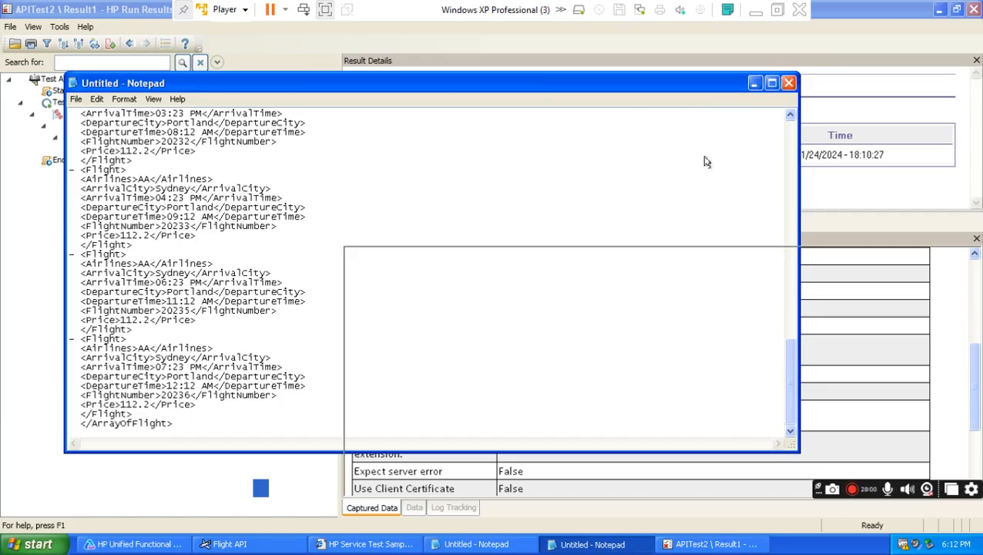
{"action": "left_click", "coordinate": [755, 83]}
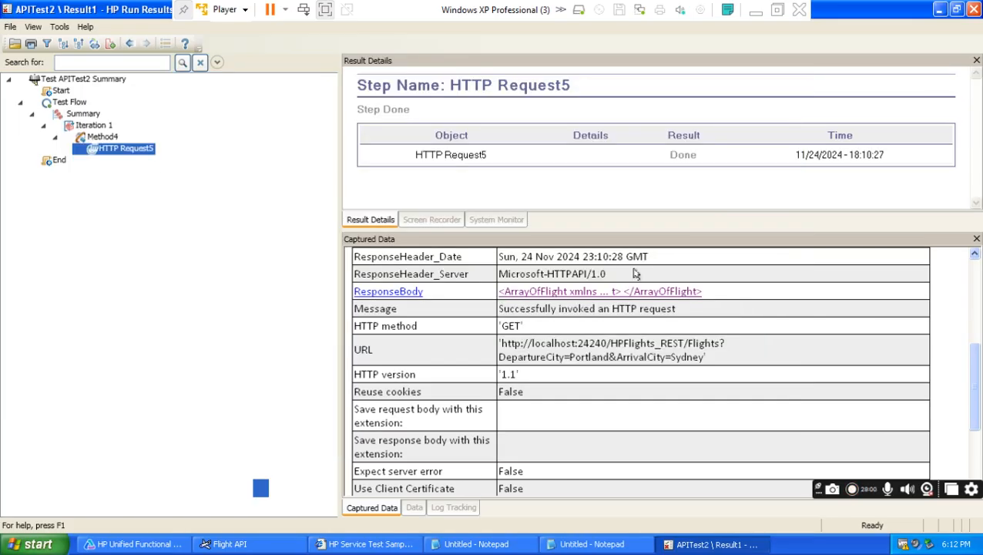
- Close the run results and examine the Flights and Flight Get operations on the sample flight application's help page
{"action": "left_click", "coordinate": [974, 9]}
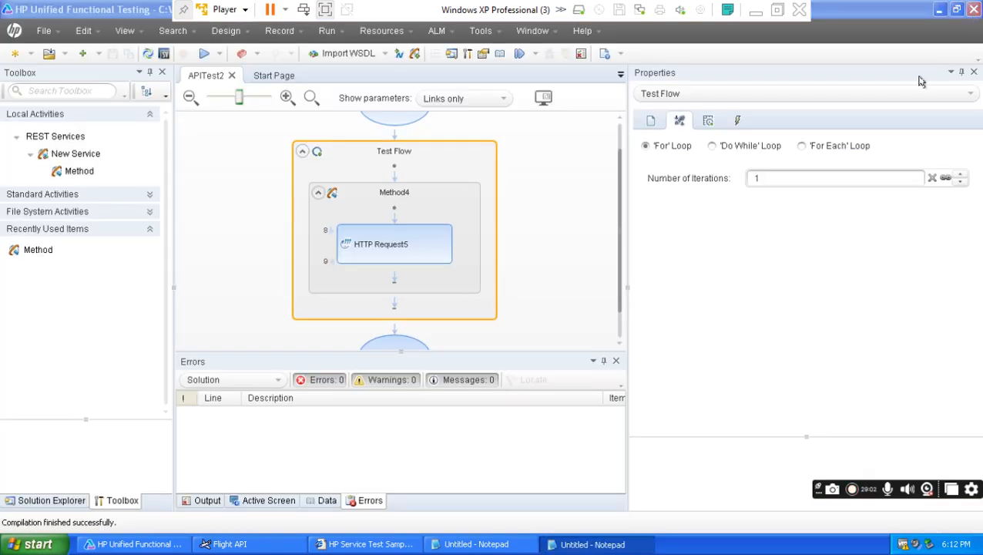
{"action": "left_click", "coordinate": [344, 544]}
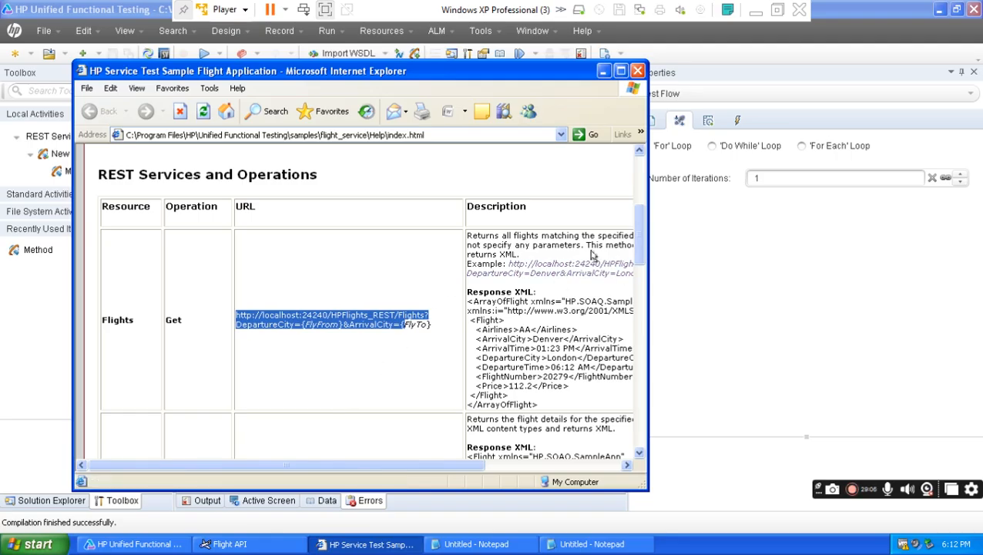
{"action": "left_click_drag", "start_coordinate": [103, 322], "coordinate": [558, 406]}
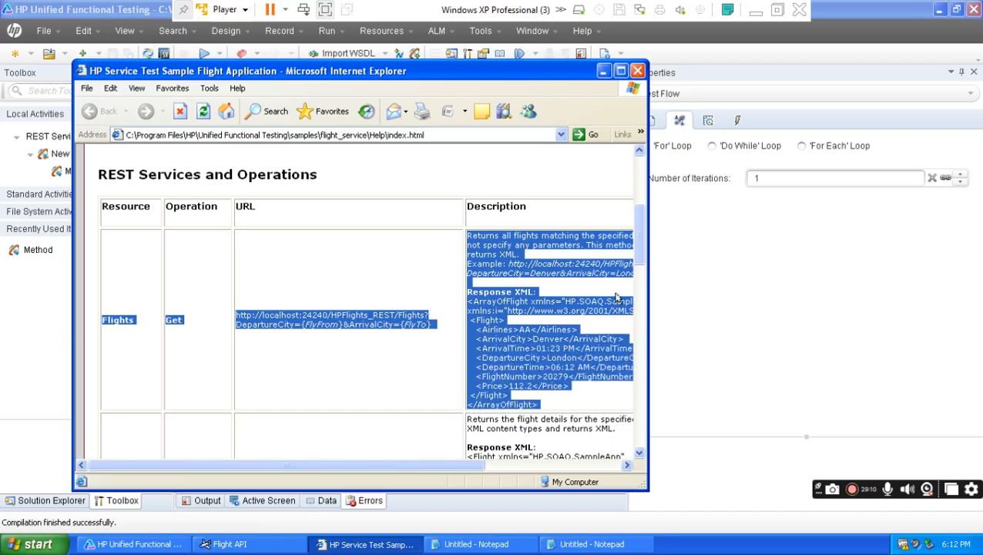
{"action": "left_click_drag", "start_coordinate": [637, 243], "coordinate": [640, 274]}
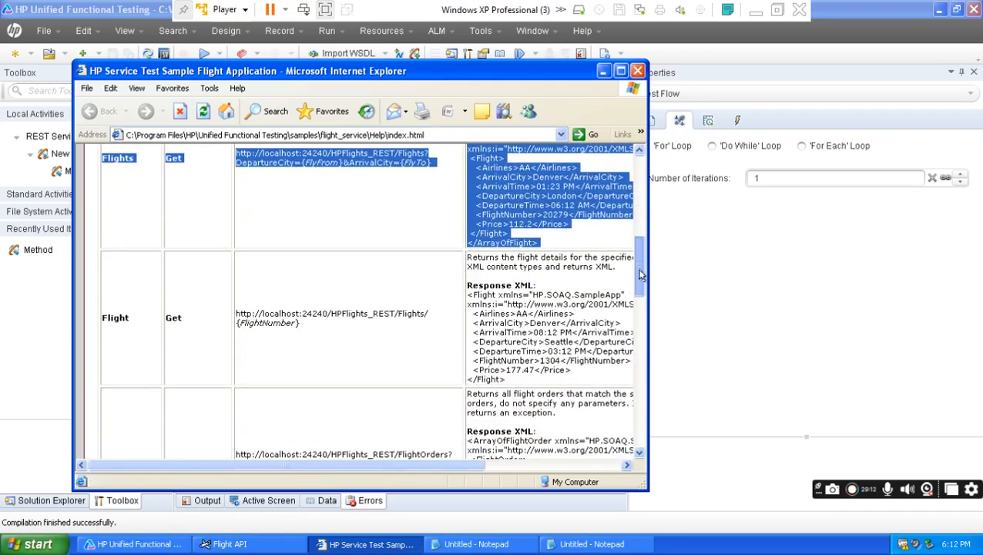
{"action": "left_click_drag", "start_coordinate": [103, 318], "coordinate": [522, 377]}
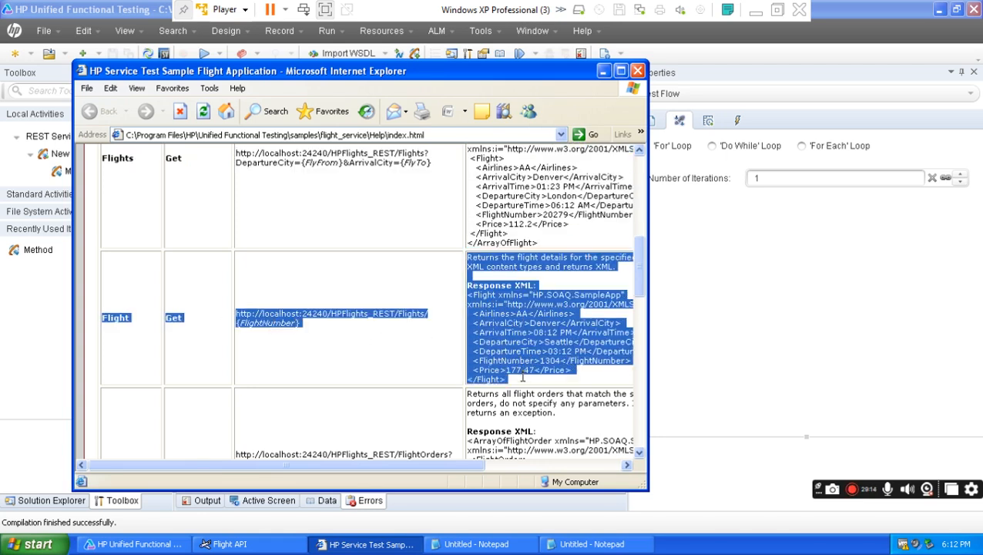
{"action": "left_click", "coordinate": [389, 345]}
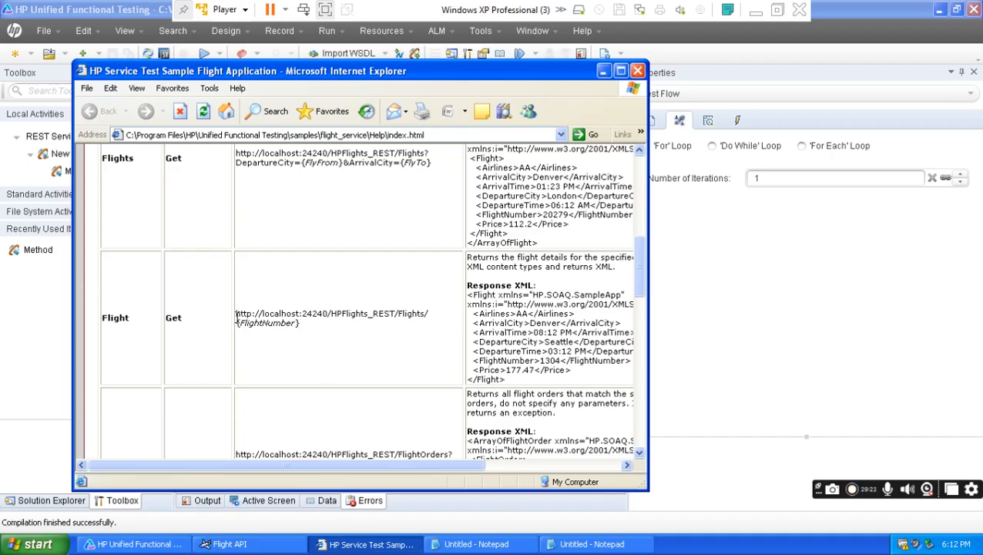
{"action": "left_click_drag", "start_coordinate": [236, 318], "coordinate": [304, 326]}
{"action": "left_click", "coordinate": [402, 339]}
- Switch to the Word notes and set the font colour of all four listed properties, a to d, to black
{"action": "left_click", "coordinate": [758, 15]}
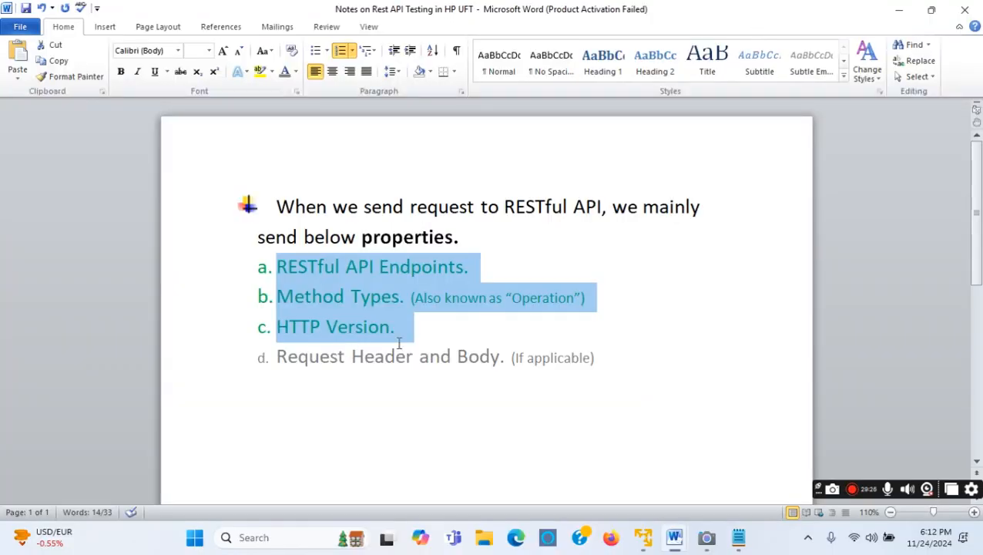
{"action": "left_click", "coordinate": [433, 339]}
{"action": "left_click_drag", "start_coordinate": [610, 354], "coordinate": [296, 266]}
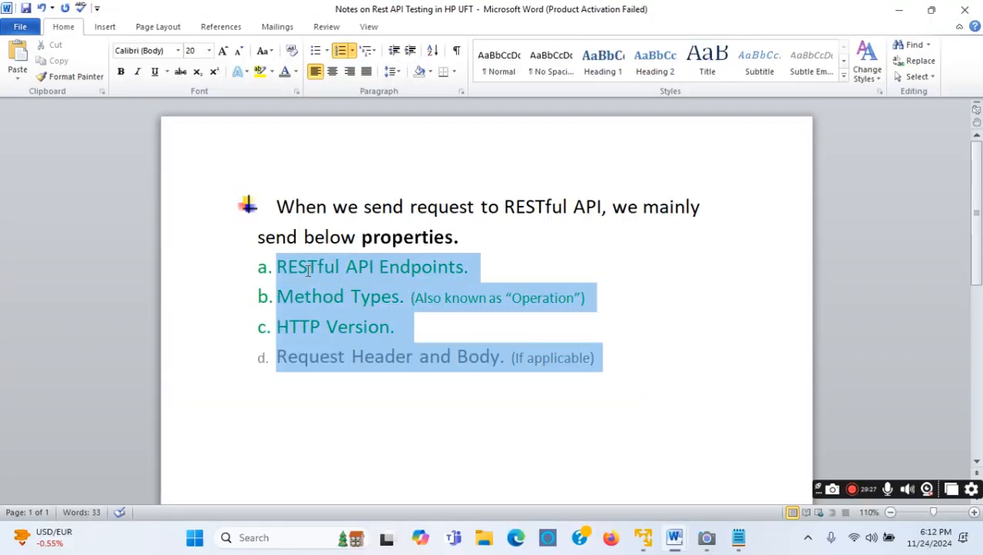
{"action": "left_click", "coordinate": [296, 71]}
{"action": "left_click", "coordinate": [207, 167]}
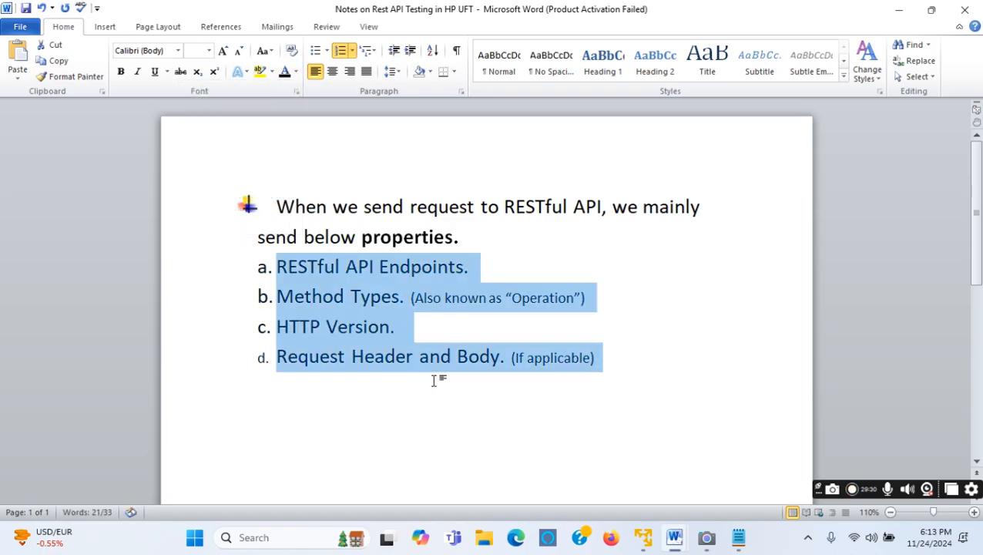
{"action": "left_click", "coordinate": [437, 380]}
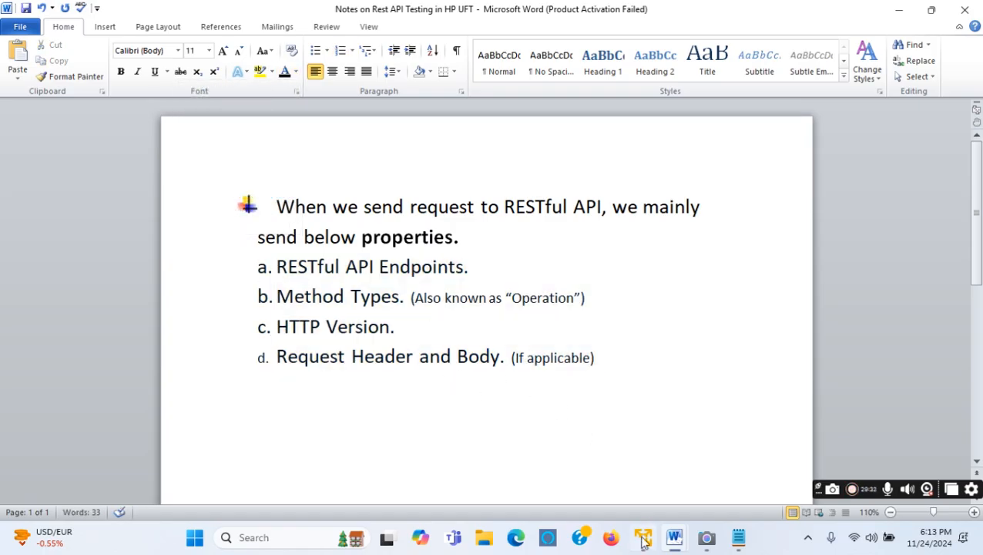
- Colour the "RESTful API Endpoints." list item green in the Word notes
{"action": "mouse_move", "coordinate": [643, 542]}
{"action": "left_click_drag", "start_coordinate": [478, 267], "coordinate": [276, 267]}
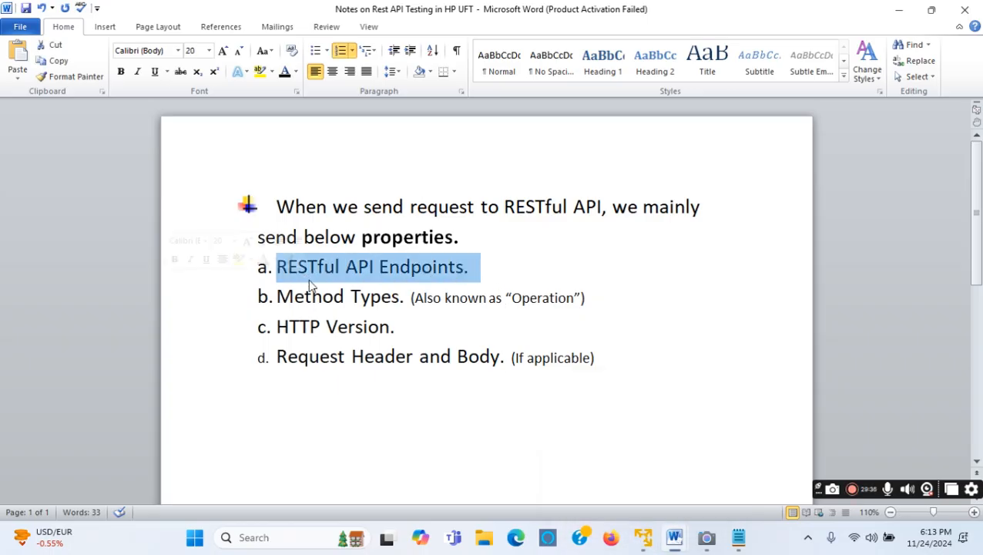
{"action": "left_click", "coordinate": [296, 72]}
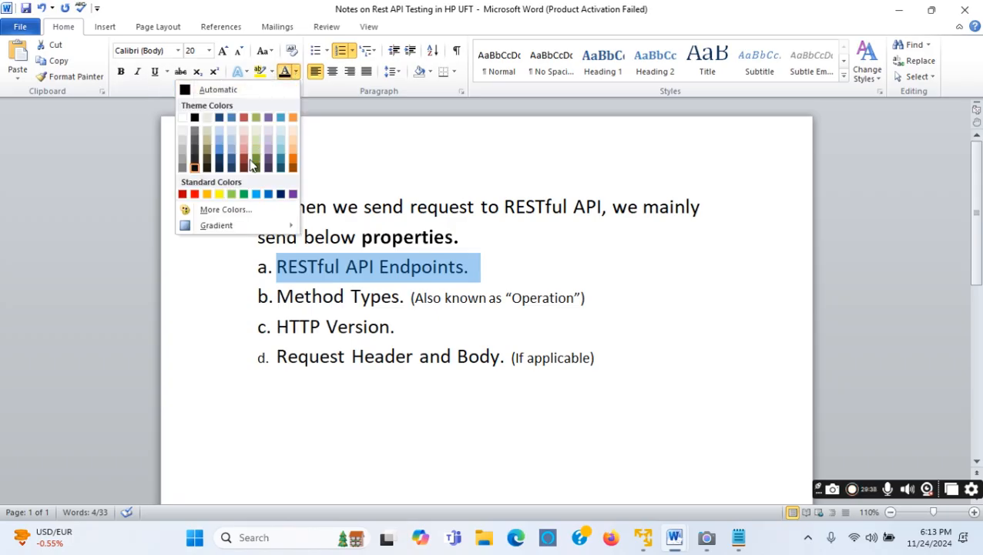
{"action": "left_click", "coordinate": [240, 195]}
{"action": "left_click", "coordinate": [379, 266]}
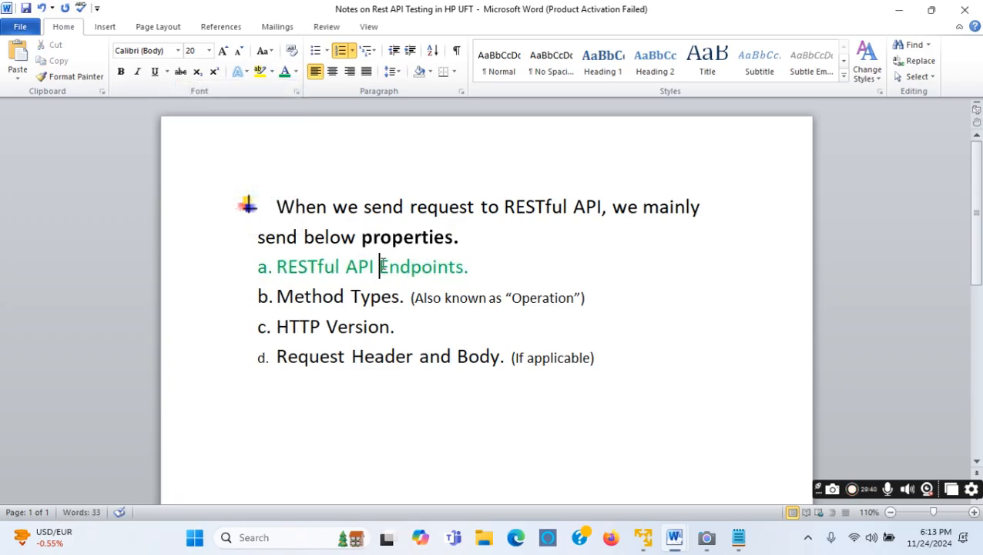
{"action": "left_click", "coordinate": [643, 537]}
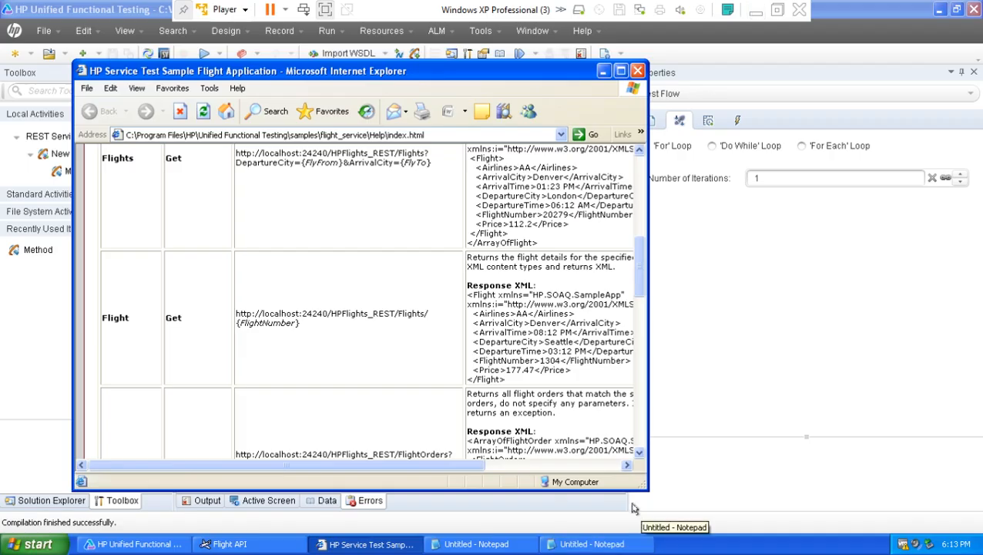
{"action": "left_click_drag", "start_coordinate": [302, 330], "coordinate": [244, 314]}
{"action": "left_click", "coordinate": [305, 334]}
{"action": "left_click_drag", "start_coordinate": [303, 327], "coordinate": [236, 314]}
{"action": "right_click", "coordinate": [268, 319]}
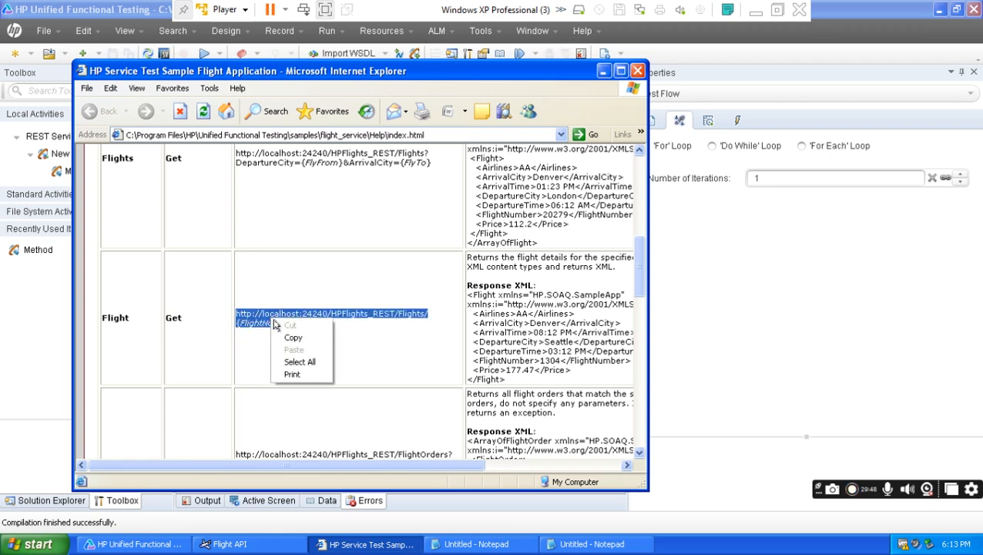
{"action": "left_click", "coordinate": [289, 336]}
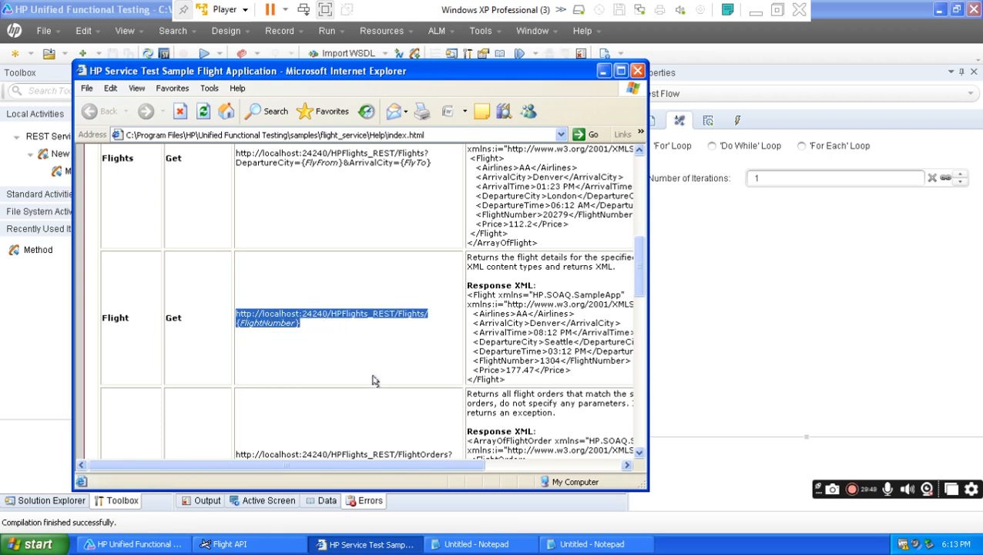
{"action": "left_click", "coordinate": [587, 545]}
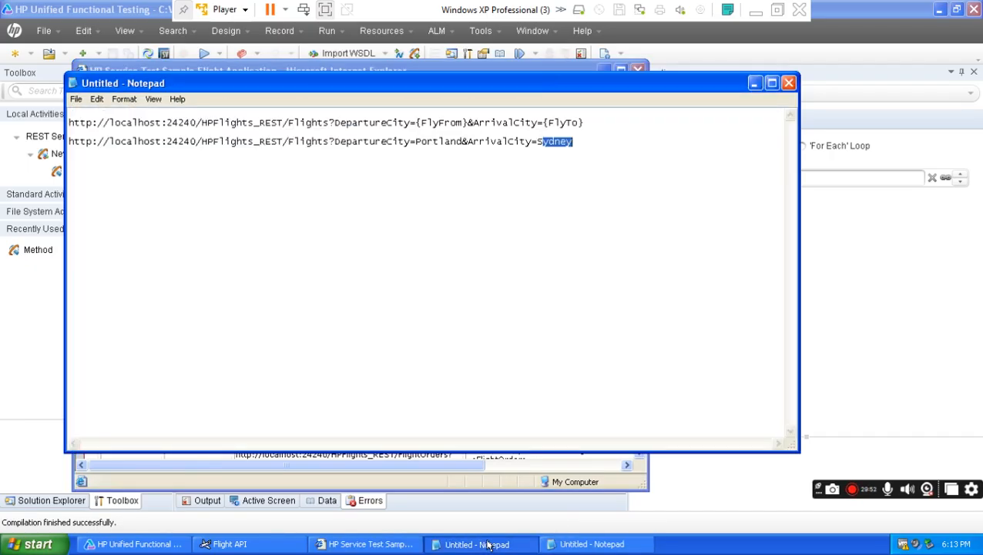
{"action": "left_click_drag", "start_coordinate": [591, 147], "coordinate": [54, 123]}
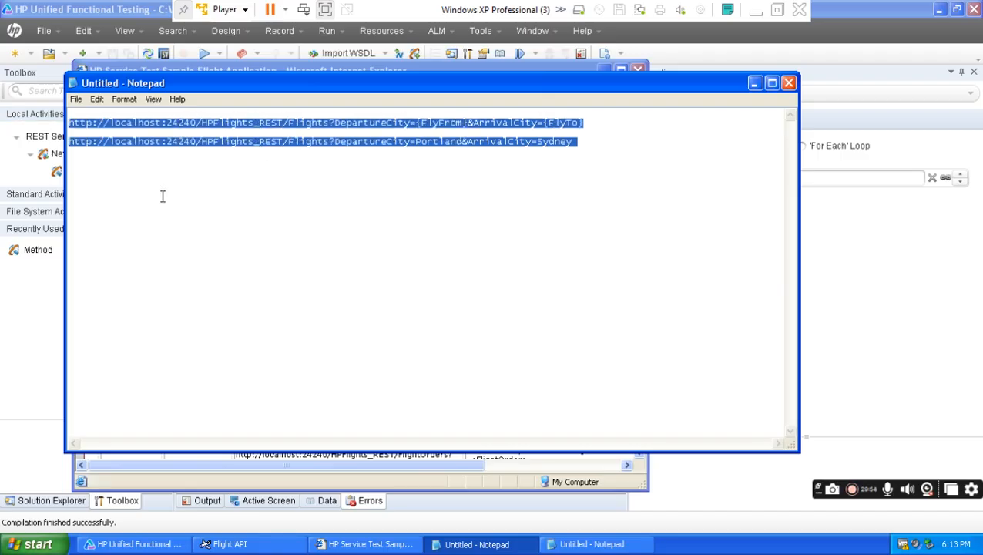
{"action": "key", "text": "ctrl+v"}
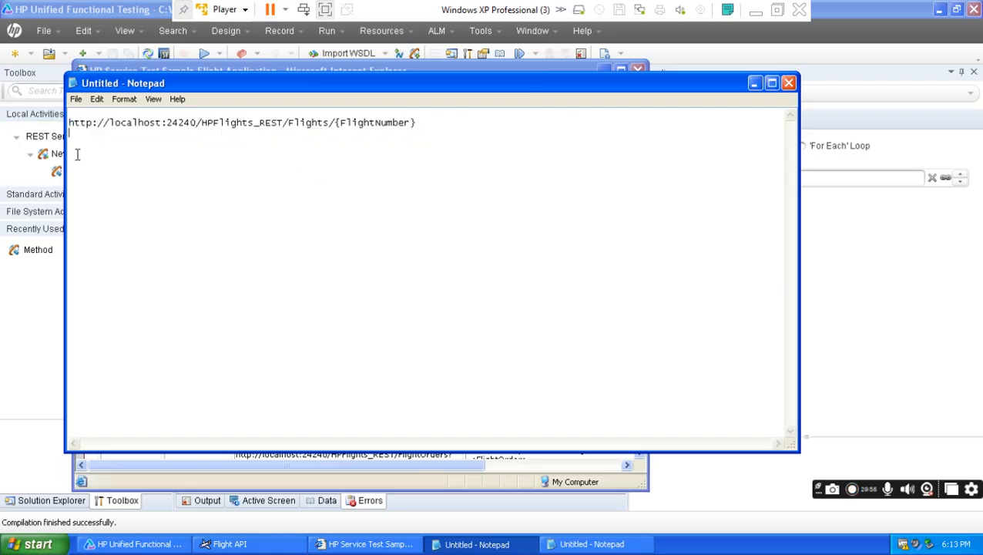
- Examine the base endpoint and the {FlightNumber} parameter of the URL in Notepad
{"action": "left_click_drag", "start_coordinate": [69, 123], "coordinate": [309, 132]}
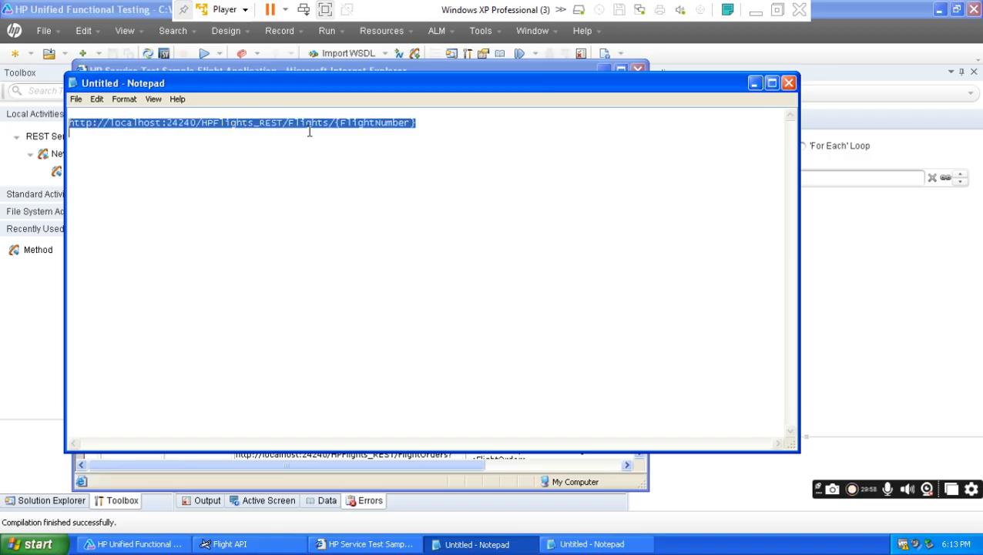
{"action": "left_click", "coordinate": [350, 155]}
{"action": "left_click_drag", "start_coordinate": [336, 125], "coordinate": [416, 124]}
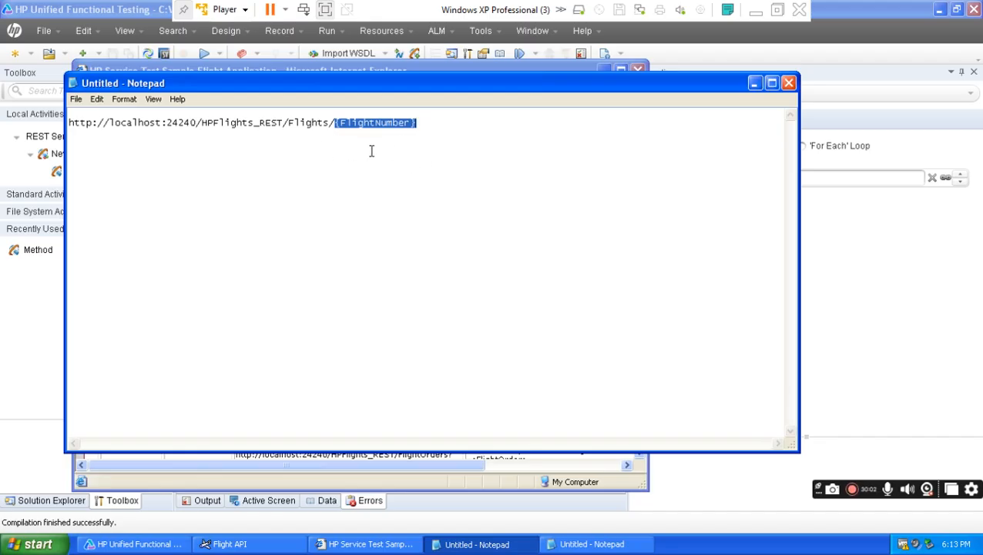
{"action": "left_click", "coordinate": [334, 123]}
{"action": "left_click_drag", "start_coordinate": [336, 123], "coordinate": [107, 111]}
{"action": "left_click_drag", "start_coordinate": [429, 124], "coordinate": [69, 117]}
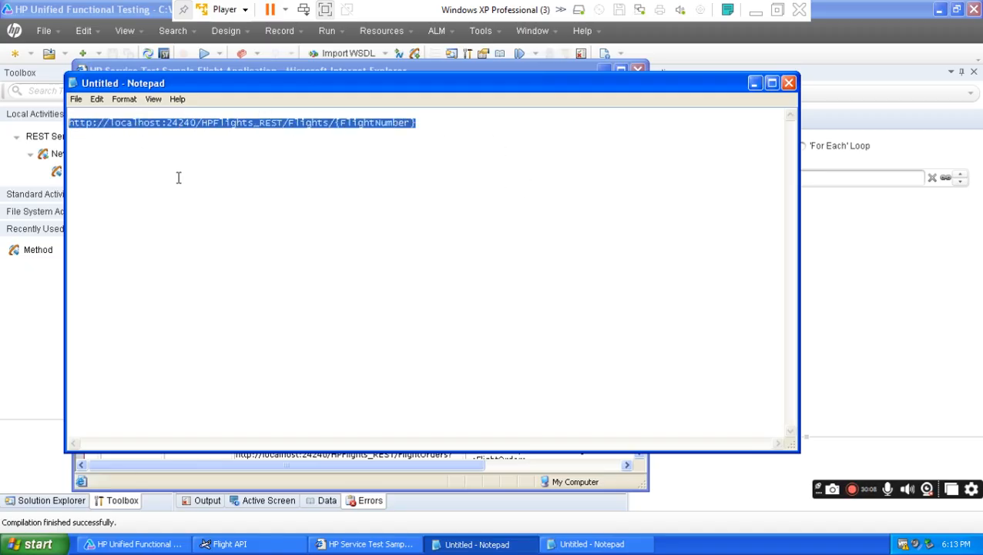
{"action": "left_click", "coordinate": [473, 128]}
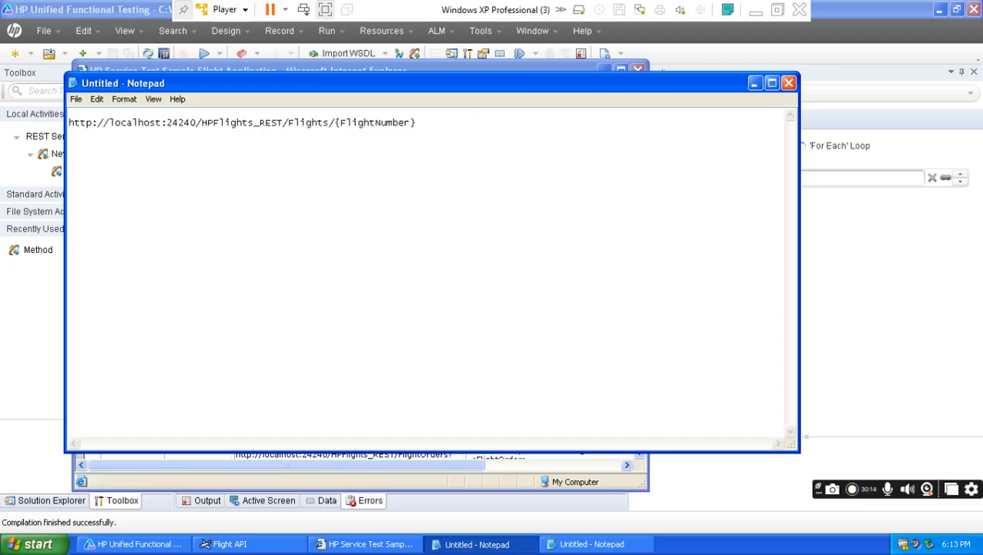
- Add a second copy of the Flight URL in Notepad and replace its {FlightNumber} with 20233, copied from the saved flights response
{"action": "key", "text": "ctrl+v"}
{"action": "left_click_drag", "start_coordinate": [337, 146], "coordinate": [417, 144]}
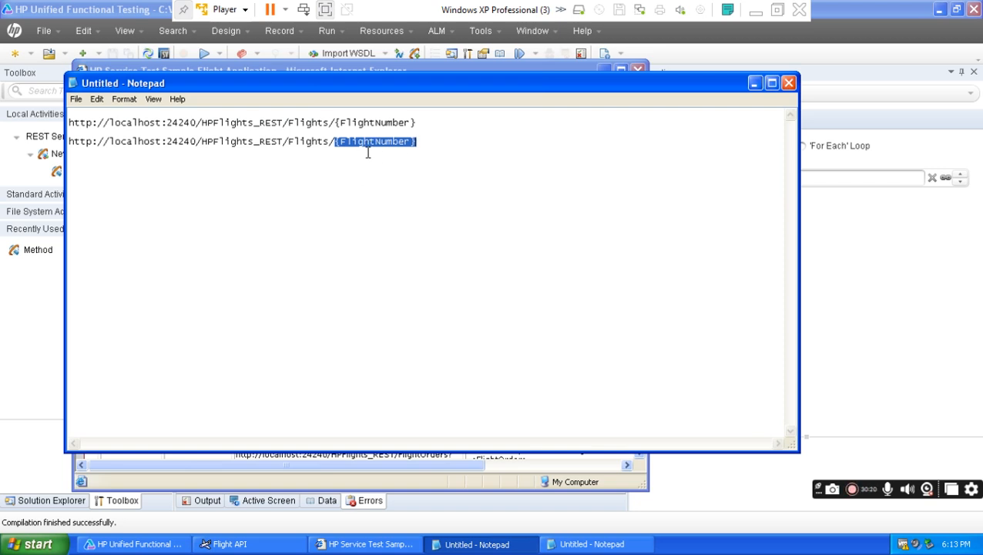
{"action": "left_click", "coordinate": [587, 545]}
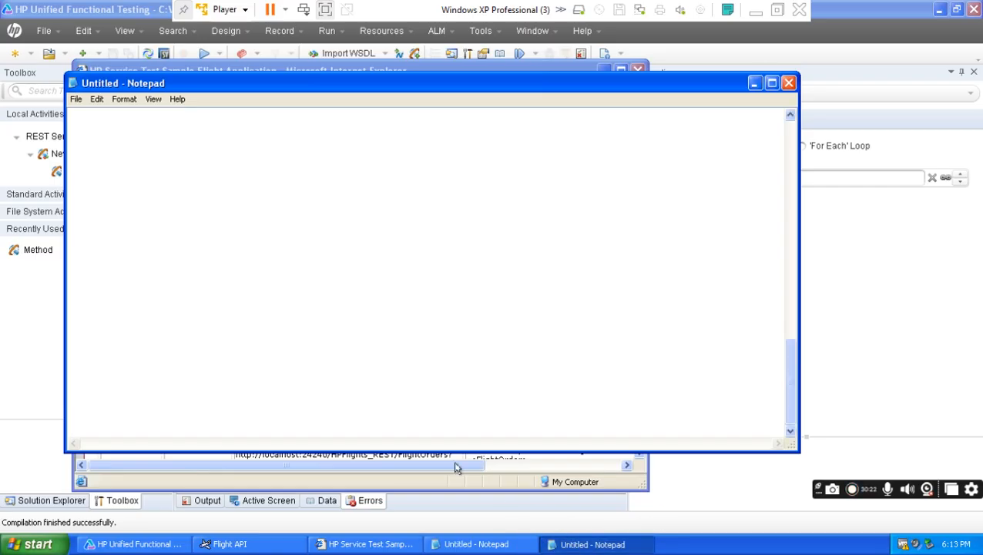
{"action": "left_click_drag", "start_coordinate": [161, 395], "coordinate": [191, 400]}
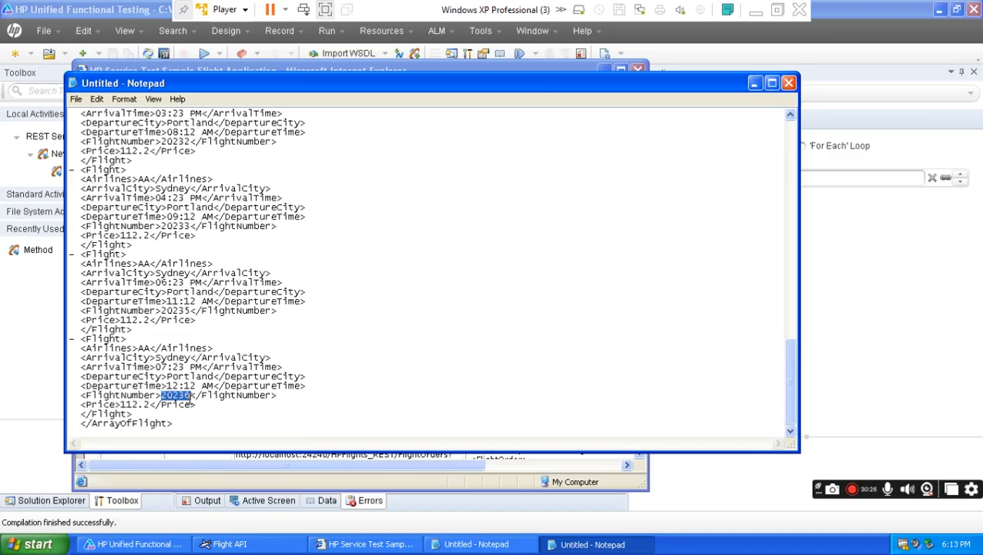
{"action": "left_click_drag", "start_coordinate": [161, 311], "coordinate": [190, 314]}
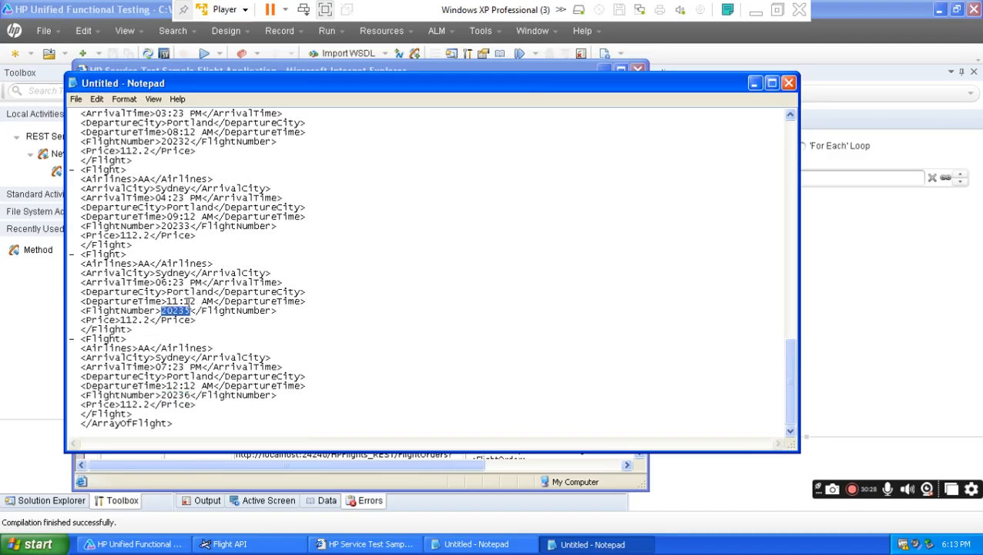
{"action": "left_click_drag", "start_coordinate": [160, 225], "coordinate": [191, 226]}
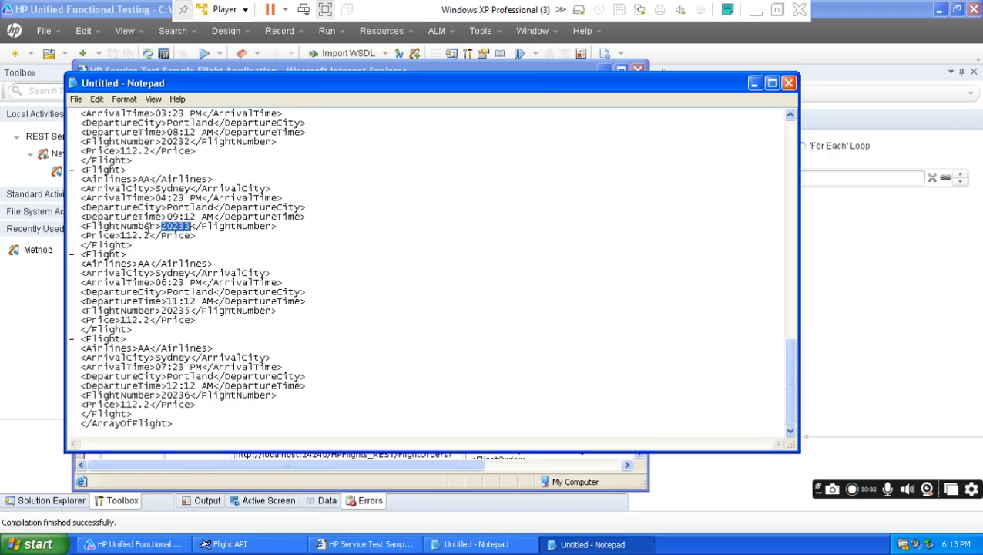
{"action": "right_click", "coordinate": [176, 228]}
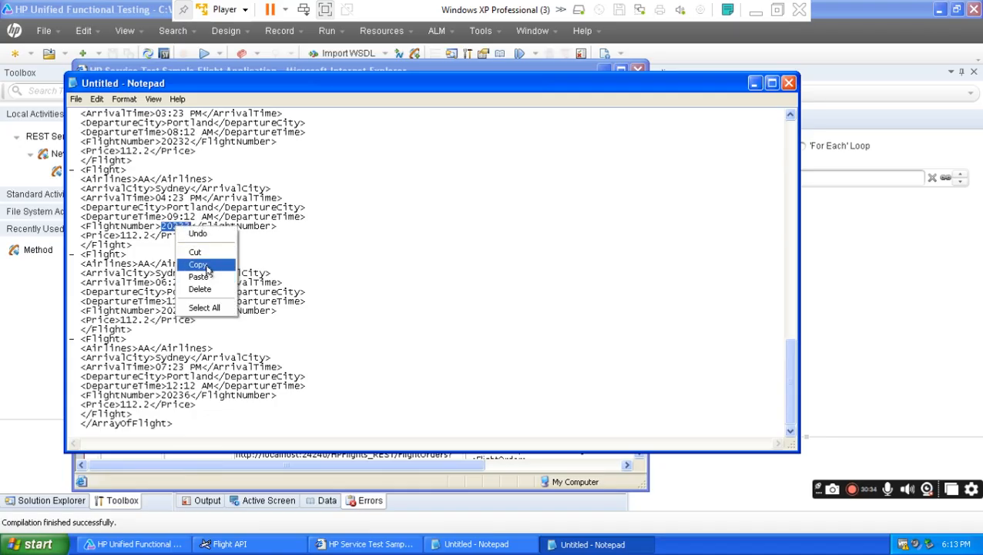
{"action": "left_click", "coordinate": [208, 264]}
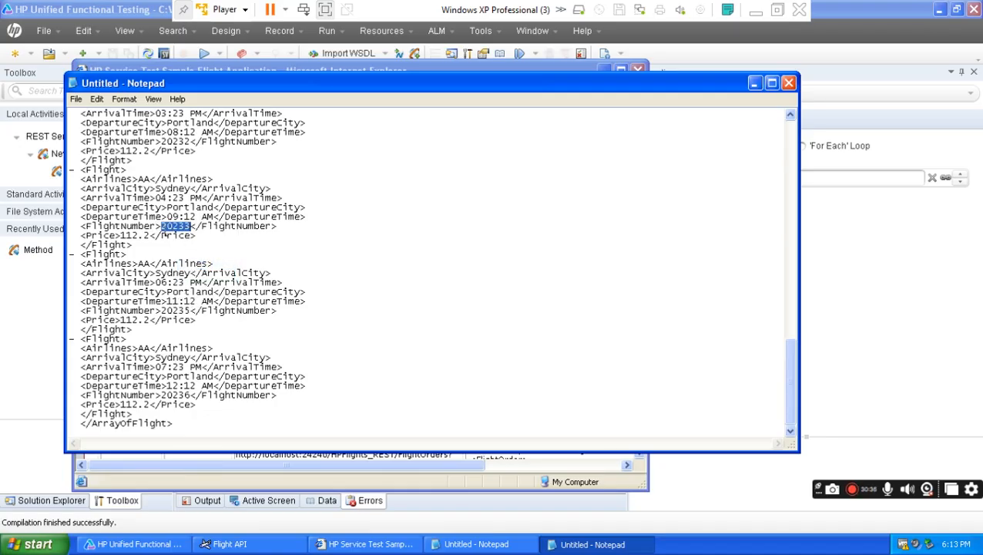
{"action": "left_click", "coordinate": [755, 84]}
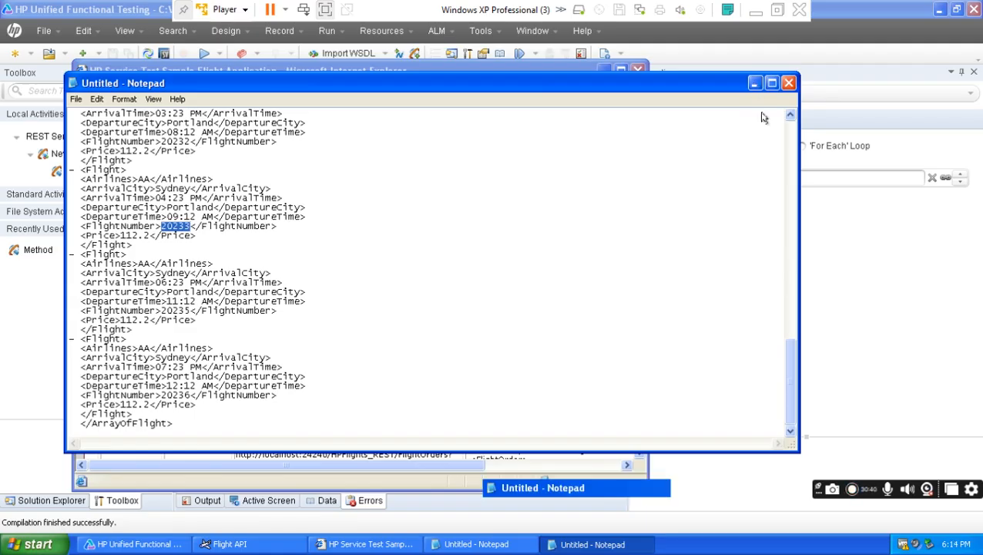
{"action": "left_click_drag", "start_coordinate": [374, 168], "coordinate": [381, 170]}
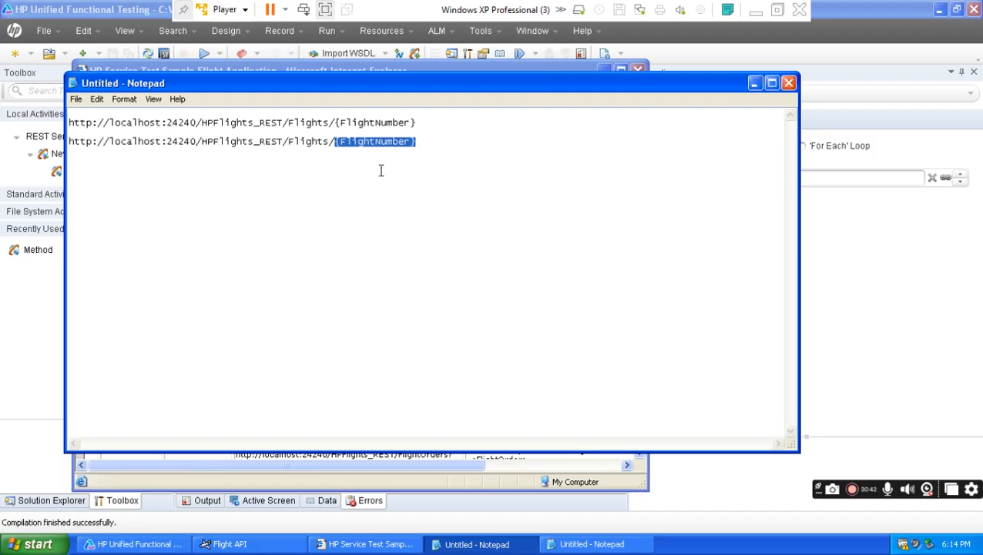
{"action": "key", "text": "ctrl+v"}
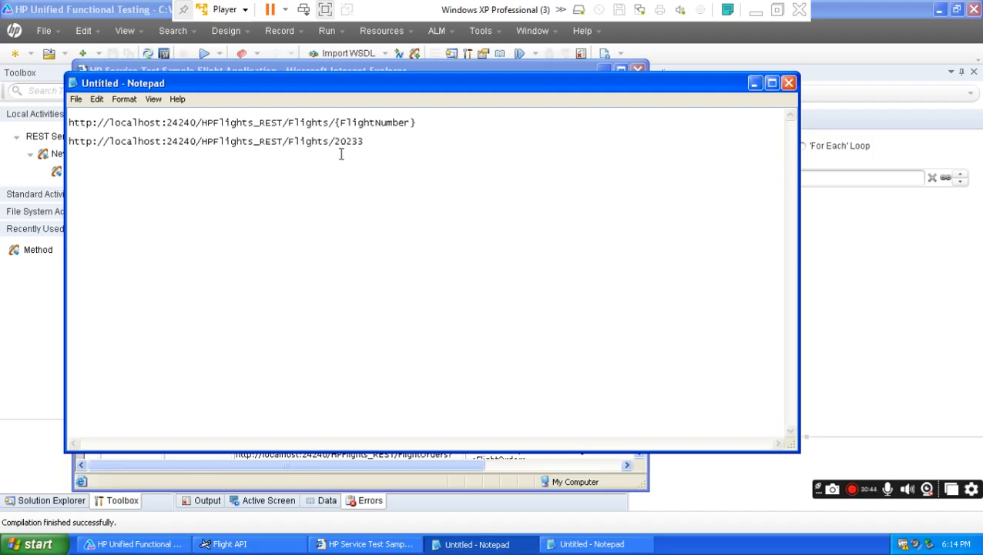
{"action": "left_click_drag", "start_coordinate": [369, 142], "coordinate": [71, 144]}
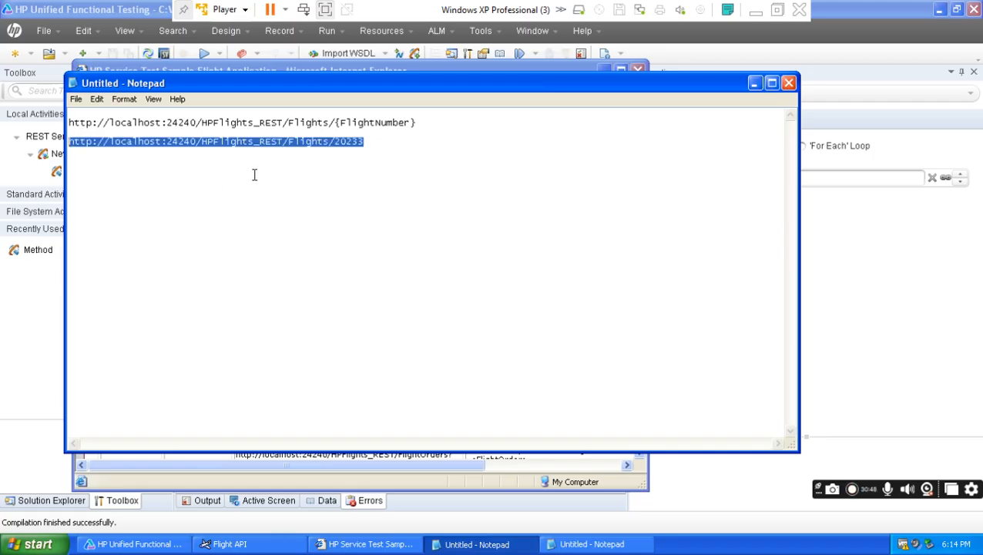
{"action": "right_click", "coordinate": [262, 145]}
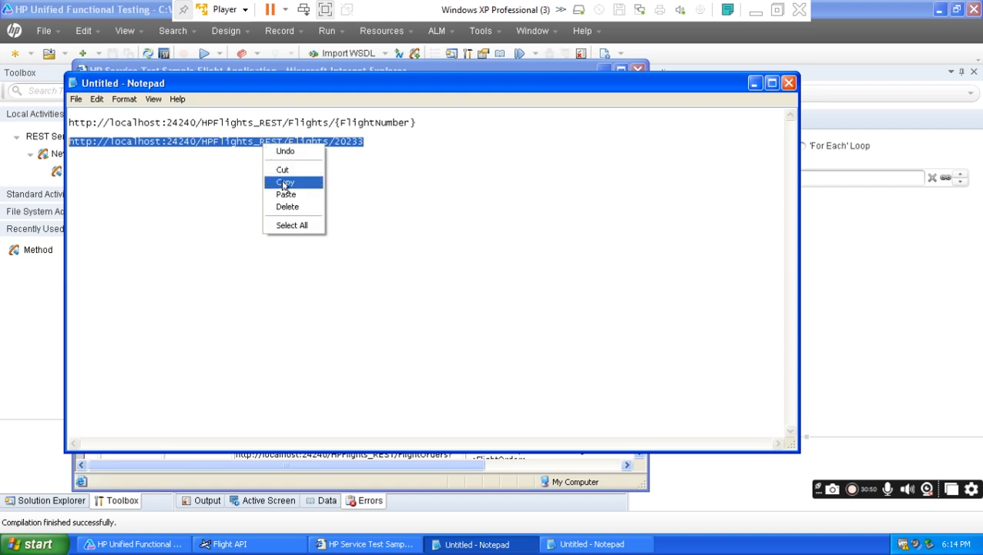
{"action": "left_click", "coordinate": [285, 182]}
{"action": "left_click", "coordinate": [754, 82]}
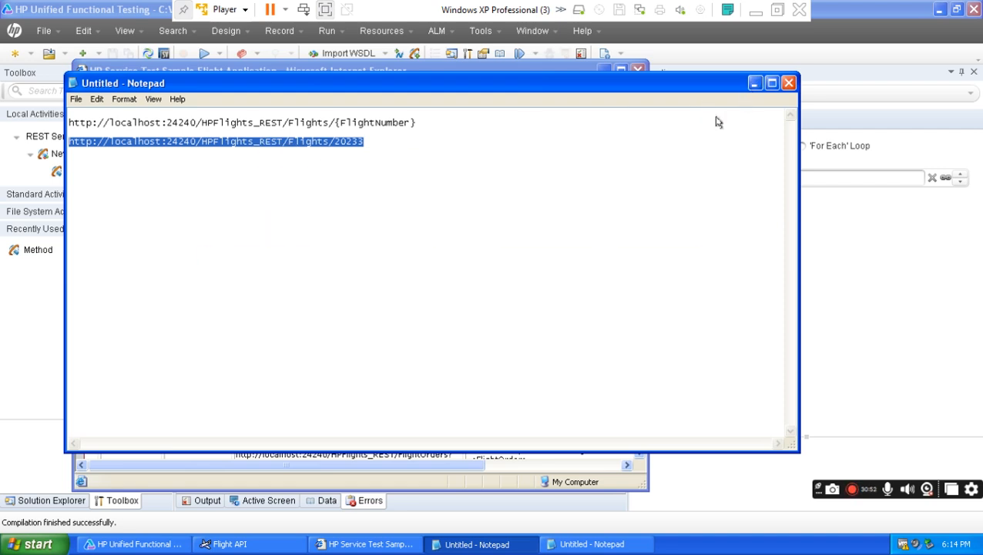
{"action": "left_click", "coordinate": [603, 71]}
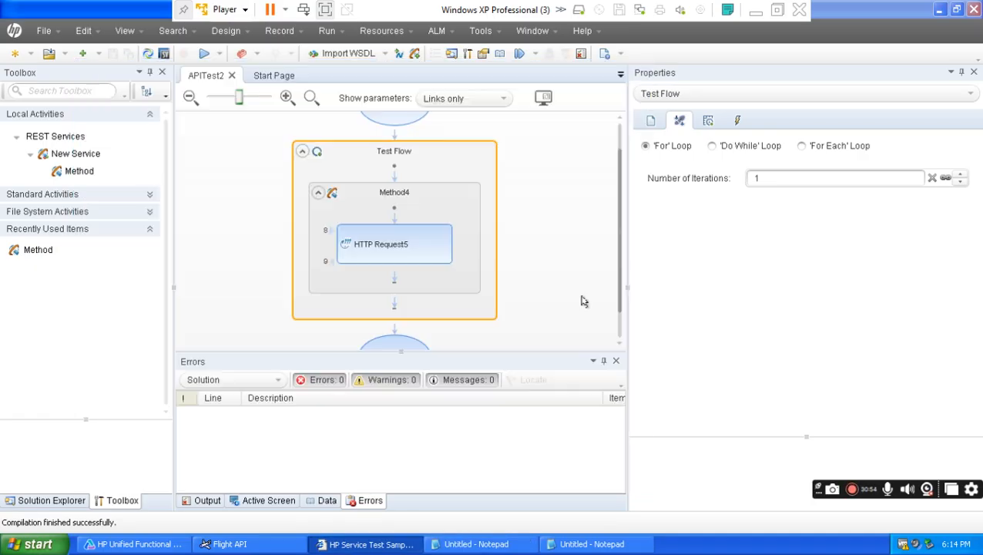
{"action": "left_click", "coordinate": [411, 253]}
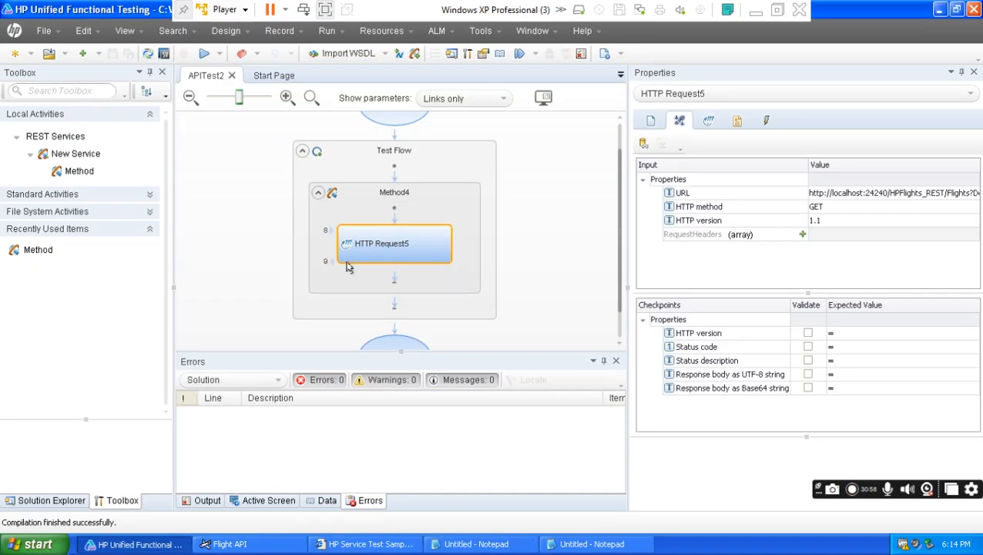
{"action": "left_click", "coordinate": [960, 194]}
{"action": "left_click", "coordinate": [573, 310]}
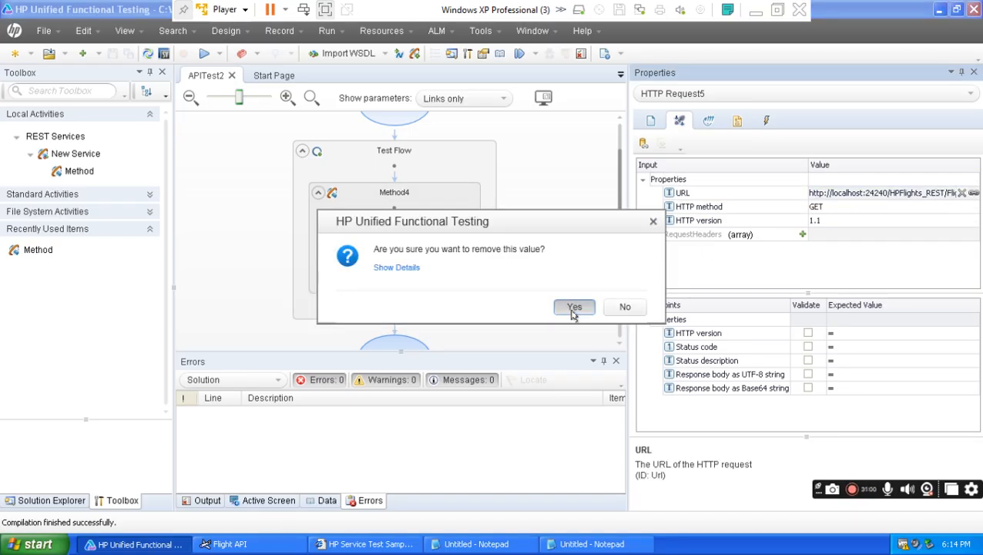
{"action": "key", "text": "ctrl+v"}
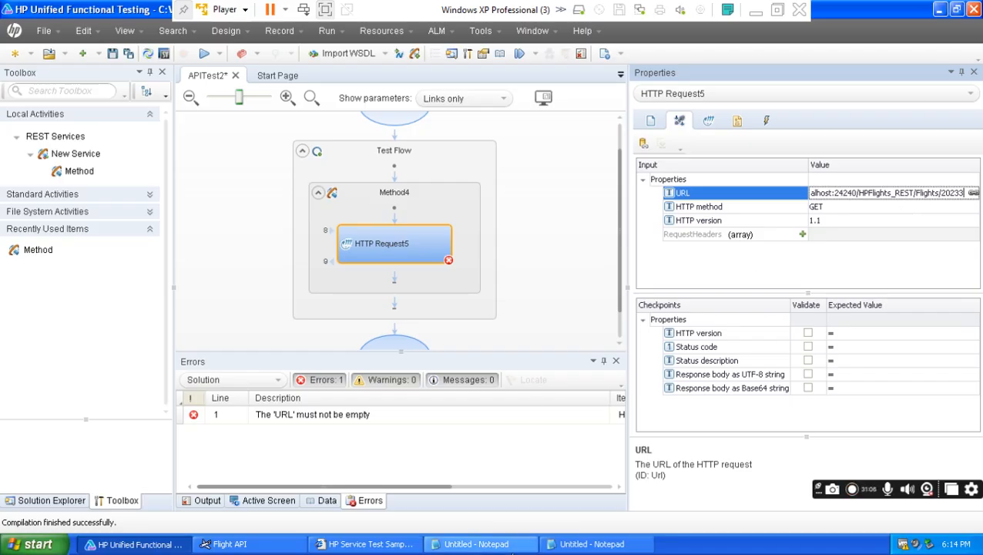
- Switch to the Word notes and select the text of the "Method Types" list item
{"action": "left_click", "coordinate": [757, 10]}
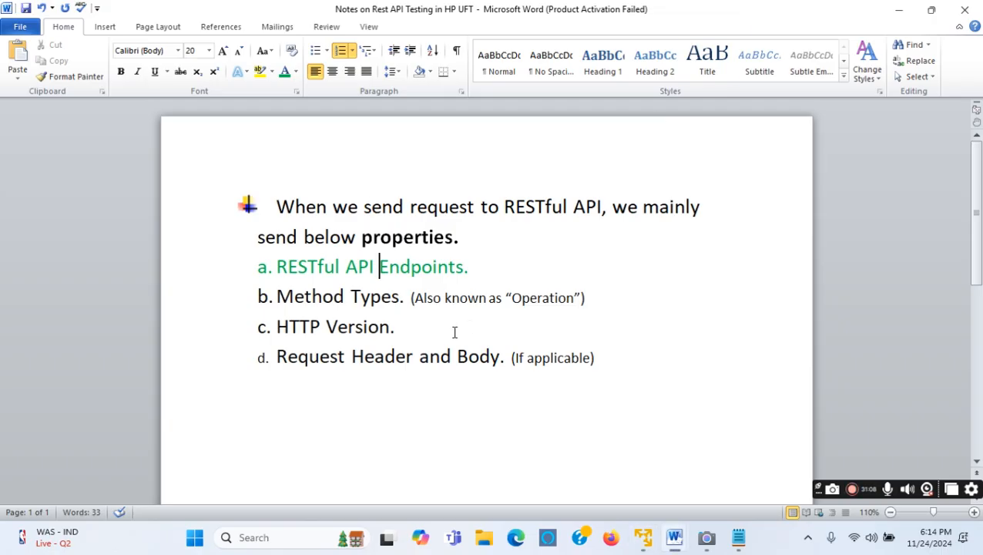
{"action": "left_click_drag", "start_coordinate": [583, 297], "coordinate": [278, 298]}
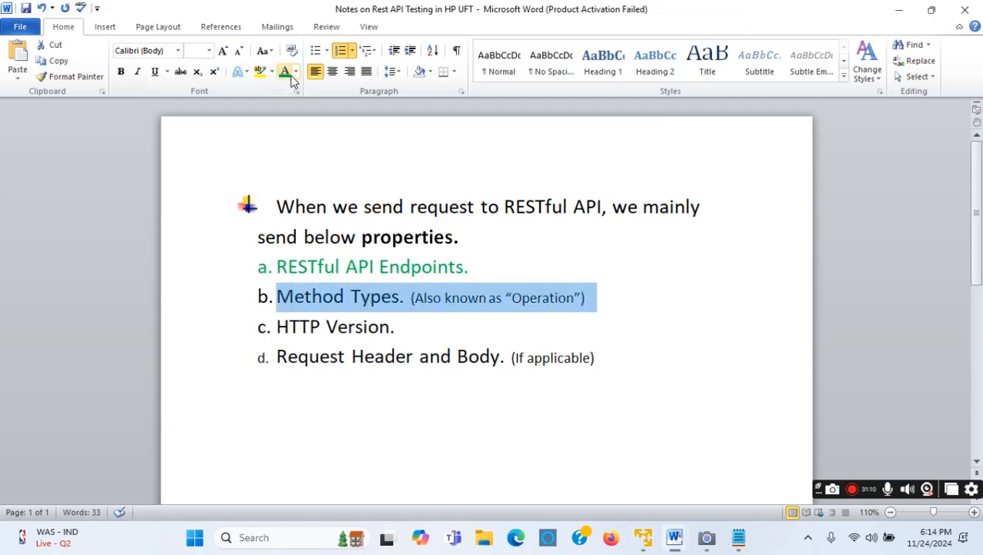
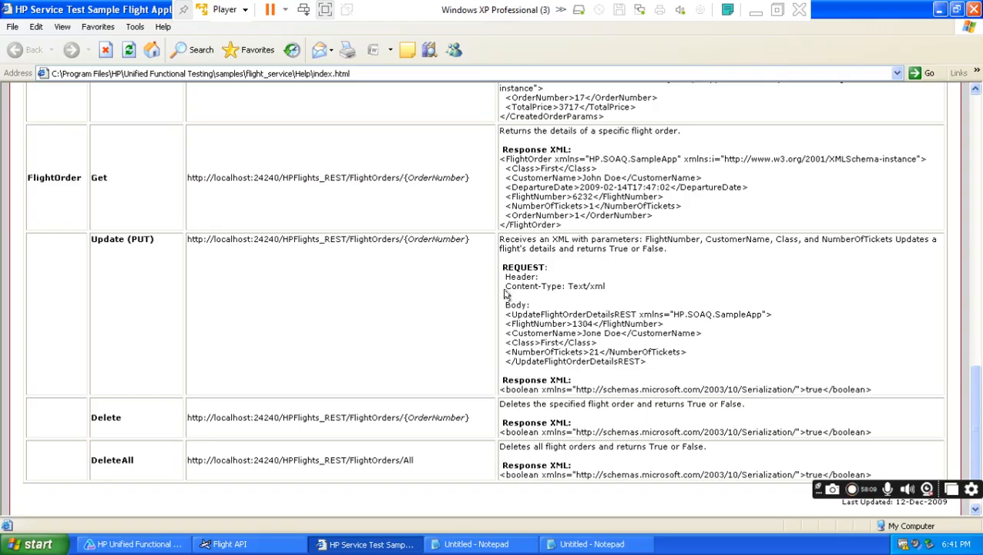
- Add a request header to HTTP Request5 in HP UFT named Content-Type, copied from the FlightOrder Update (PUT) entry on the help page
{"action": "left_click_drag", "start_coordinate": [505, 286], "coordinate": [552, 287]}
{"action": "right_click", "coordinate": [552, 288]}
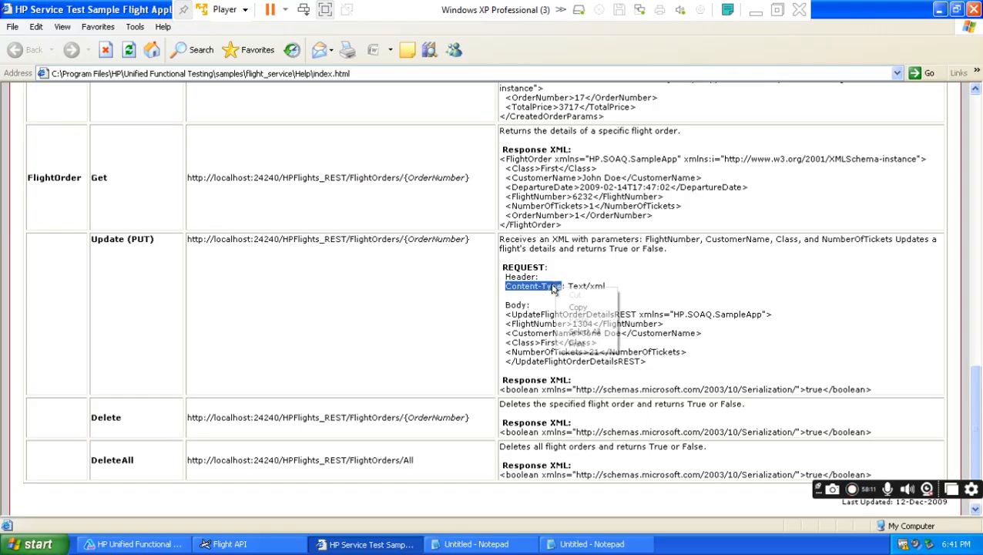
{"action": "left_click", "coordinate": [582, 308]}
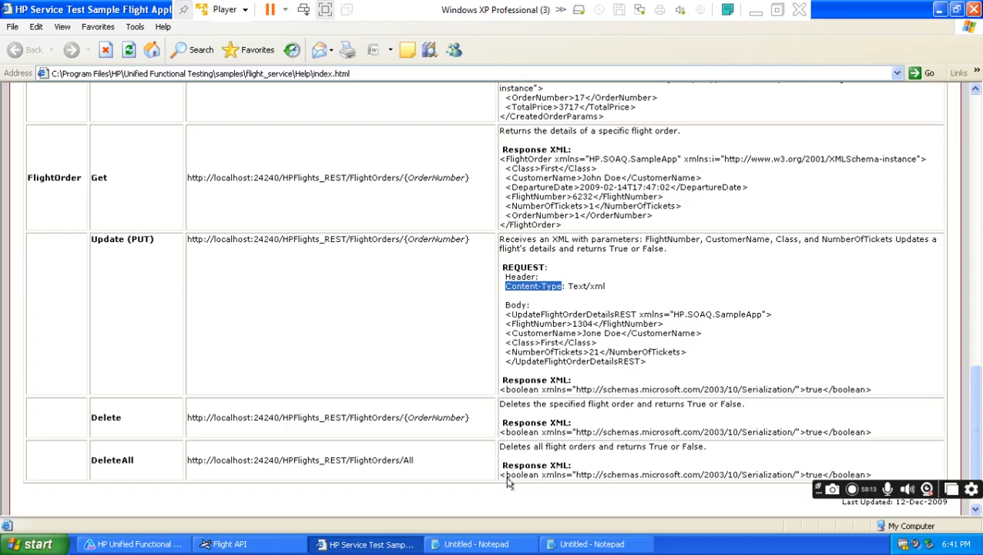
{"action": "left_click", "coordinate": [169, 544]}
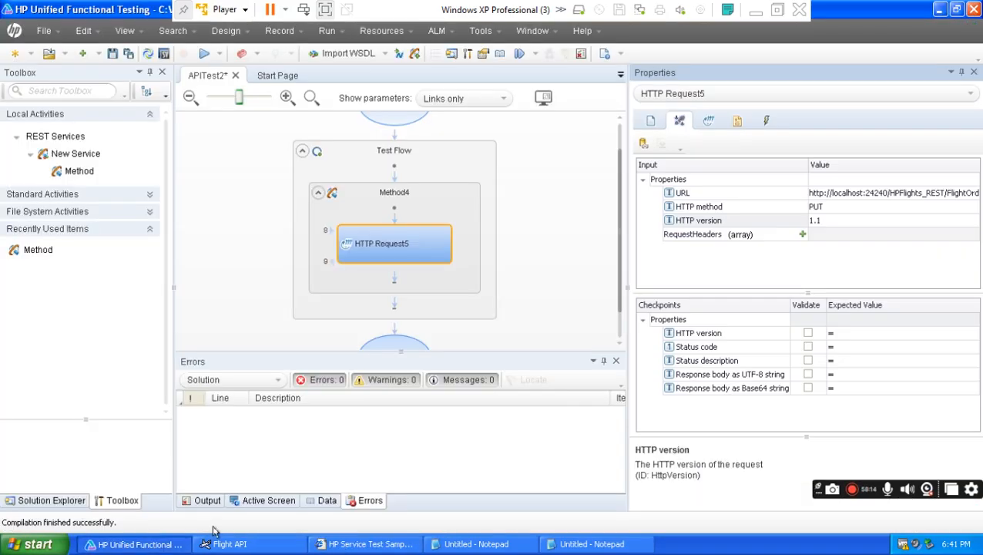
{"action": "left_click", "coordinate": [802, 234]}
{"action": "left_click", "coordinate": [669, 251]}
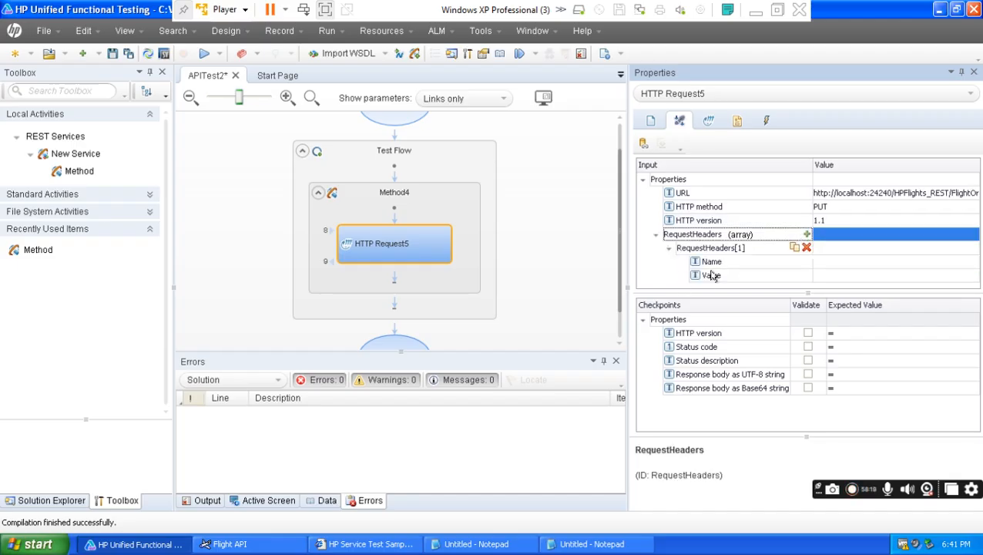
{"action": "left_click", "coordinate": [828, 261]}
{"action": "key", "text": "ctrl+v"}
{"action": "left_click", "coordinate": [370, 543]}
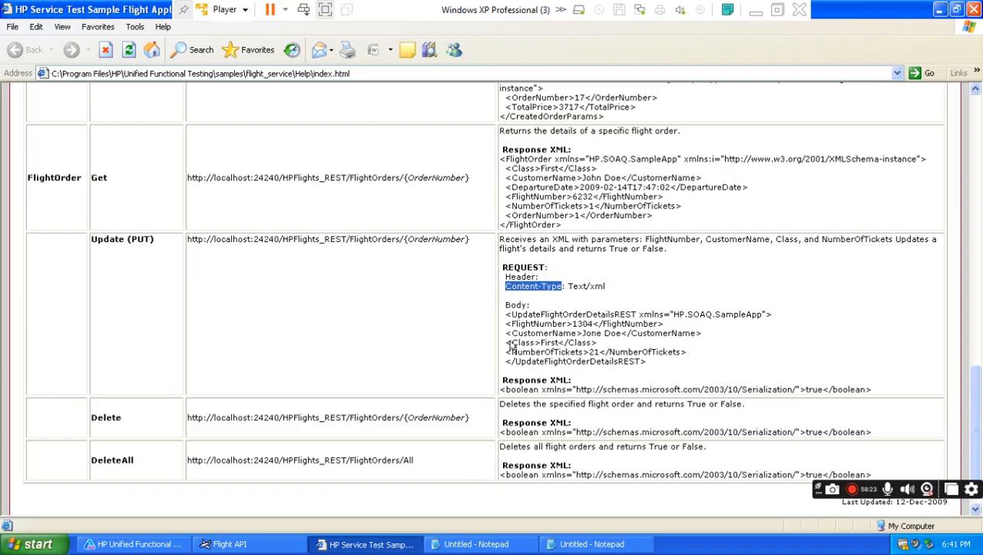
{"action": "key", "text": "alt+Tab"}
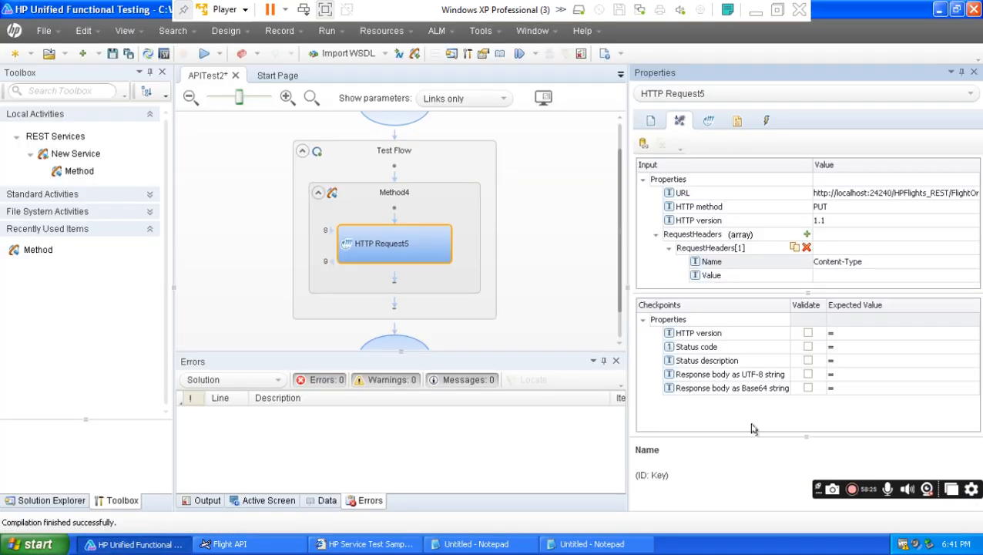
- Set the Content-Type header's value to Text/xml, copied from the help page's PUT entry, and open HTTP Request5's request body settings
{"action": "left_click", "coordinate": [373, 544]}
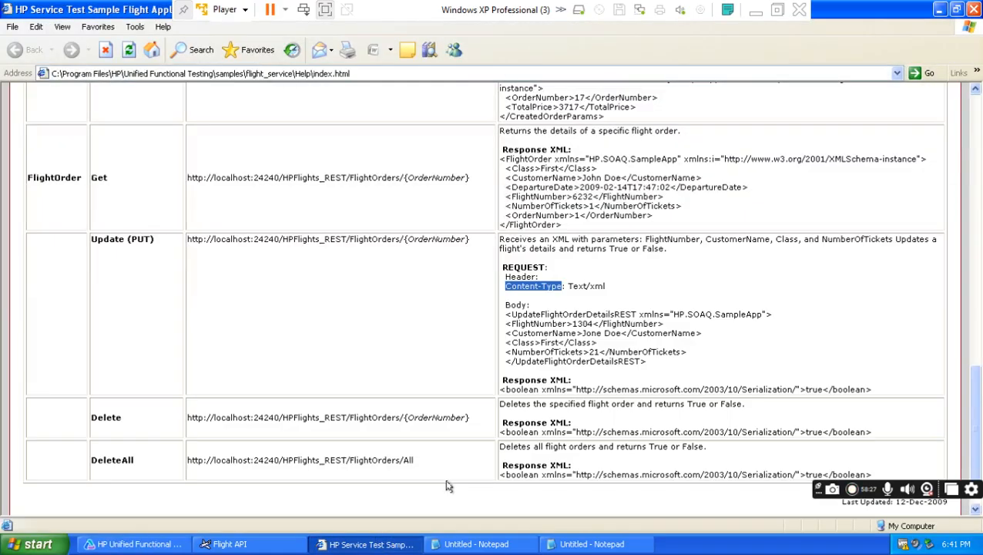
{"action": "left_click_drag", "start_coordinate": [570, 288], "coordinate": [605, 288]}
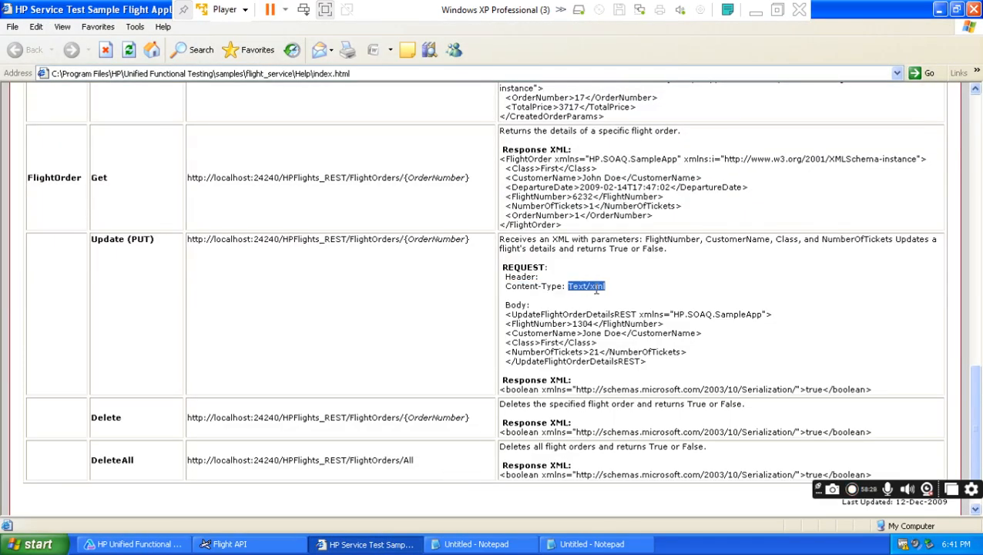
{"action": "right_click", "coordinate": [587, 293]}
{"action": "left_click", "coordinate": [609, 310]}
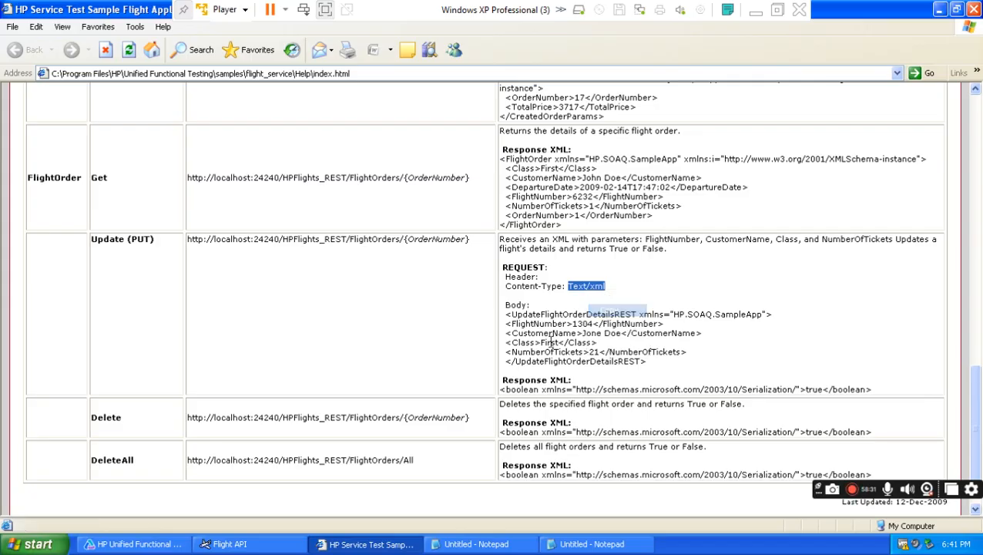
{"action": "left_click", "coordinate": [168, 542]}
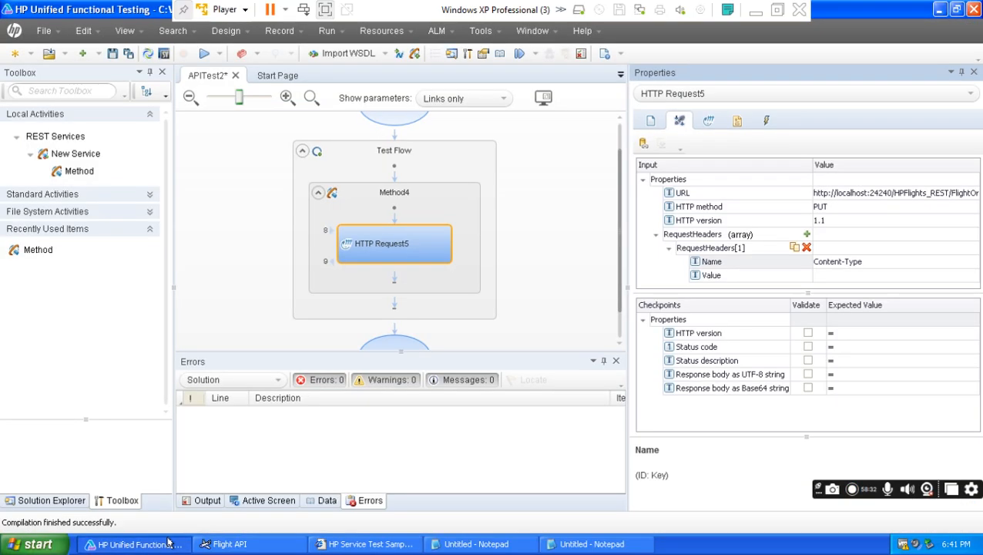
{"action": "left_click", "coordinate": [843, 275]}
{"action": "key", "text": "ctrl+v"}
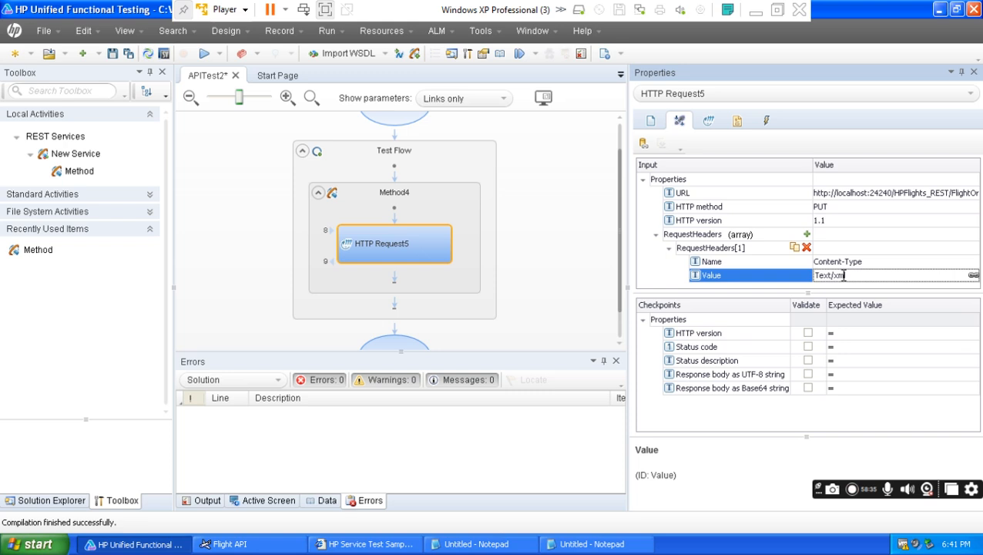
{"action": "left_click", "coordinate": [667, 273]}
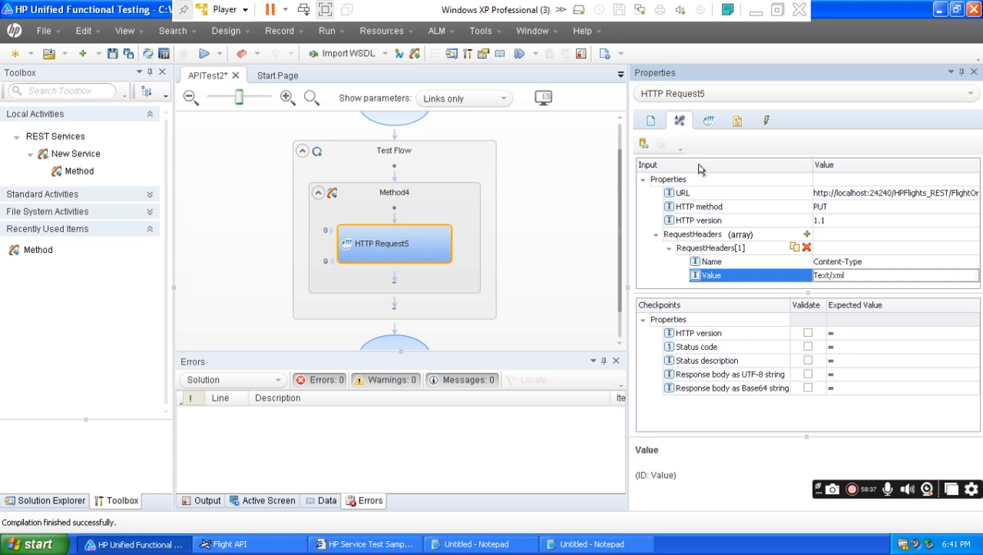
{"action": "left_click", "coordinate": [707, 122]}
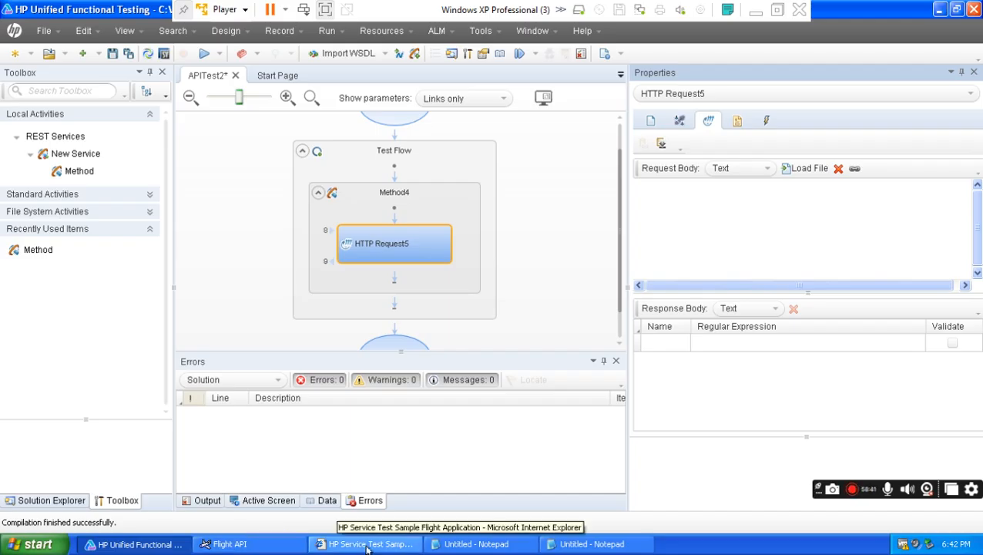
- Switch to the Word notes, colour the word "Header" green in the request item, and select the word "Body"
{"action": "left_click", "coordinate": [754, 9]}
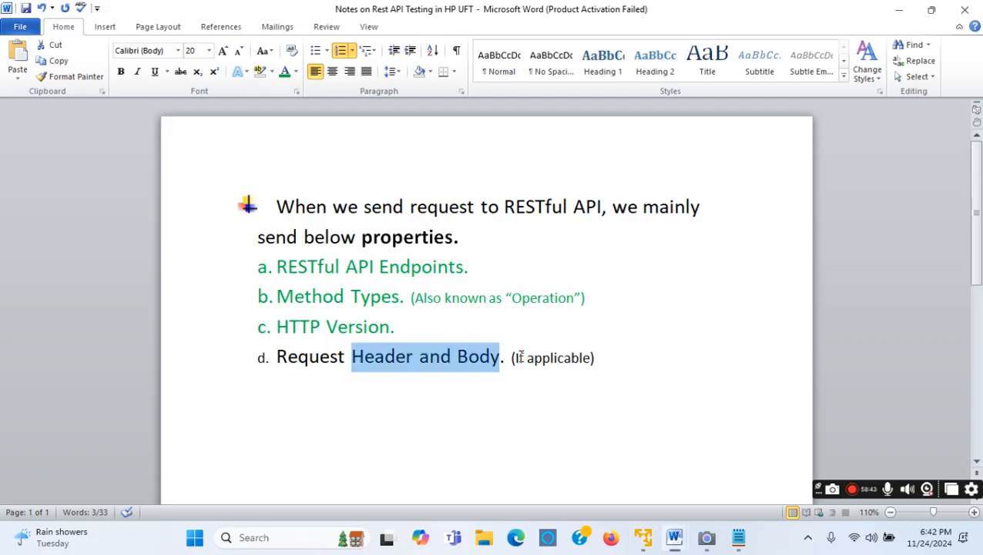
{"action": "left_click", "coordinate": [414, 383]}
{"action": "left_click_drag", "start_coordinate": [413, 356], "coordinate": [358, 366]}
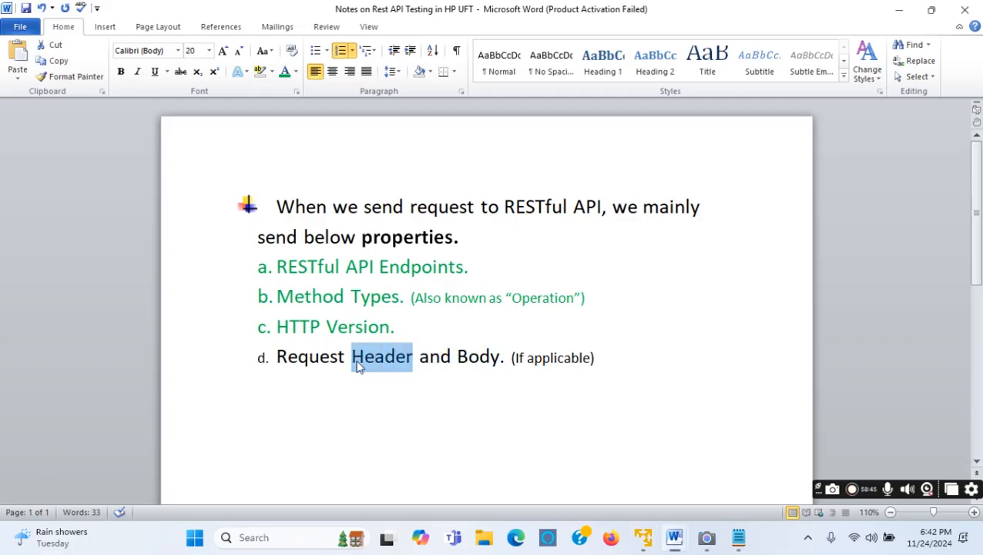
{"action": "left_click", "coordinate": [285, 72]}
{"action": "left_click", "coordinate": [487, 424]}
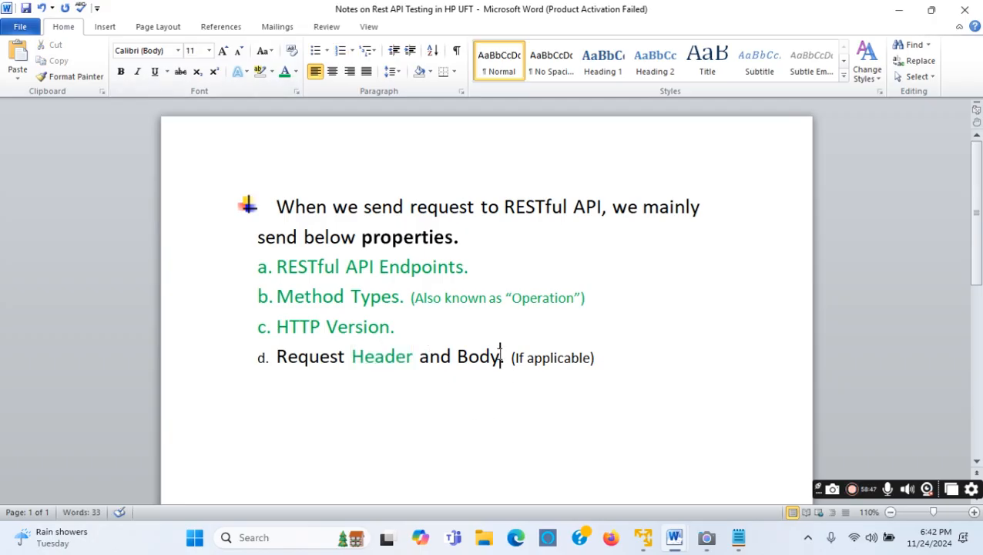
{"action": "left_click_drag", "start_coordinate": [501, 356], "coordinate": [458, 358]}
- Switch to the HP Flights help page and copy the UpdateFlightOrderDetailsREST body XML from the FlightOrder Update (PUT) entry
{"action": "left_click", "coordinate": [642, 538]}
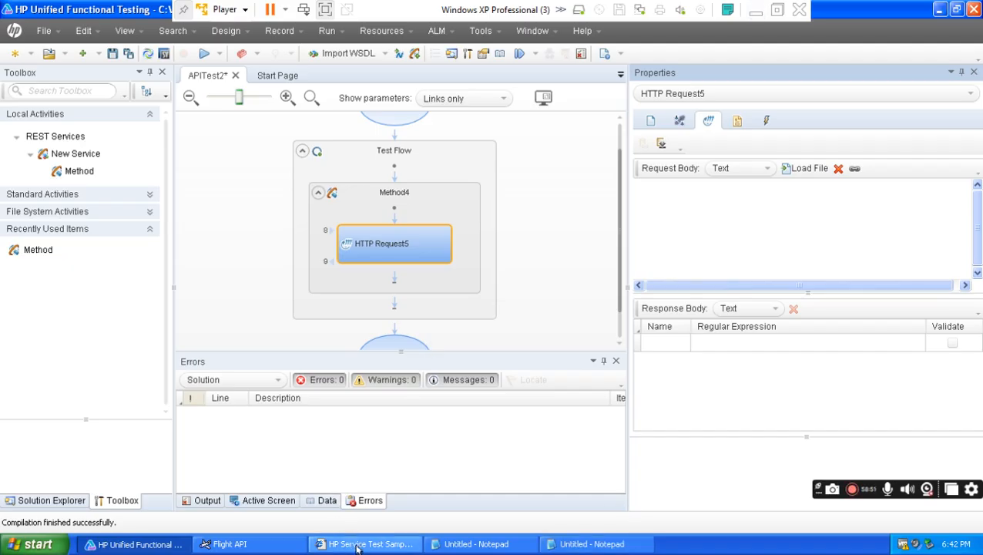
{"action": "left_click", "coordinate": [361, 543]}
{"action": "left_click_drag", "start_coordinate": [531, 306], "coordinate": [505, 305]}
{"action": "left_click_drag", "start_coordinate": [645, 362], "coordinate": [505, 313]}
{"action": "right_click", "coordinate": [565, 339]}
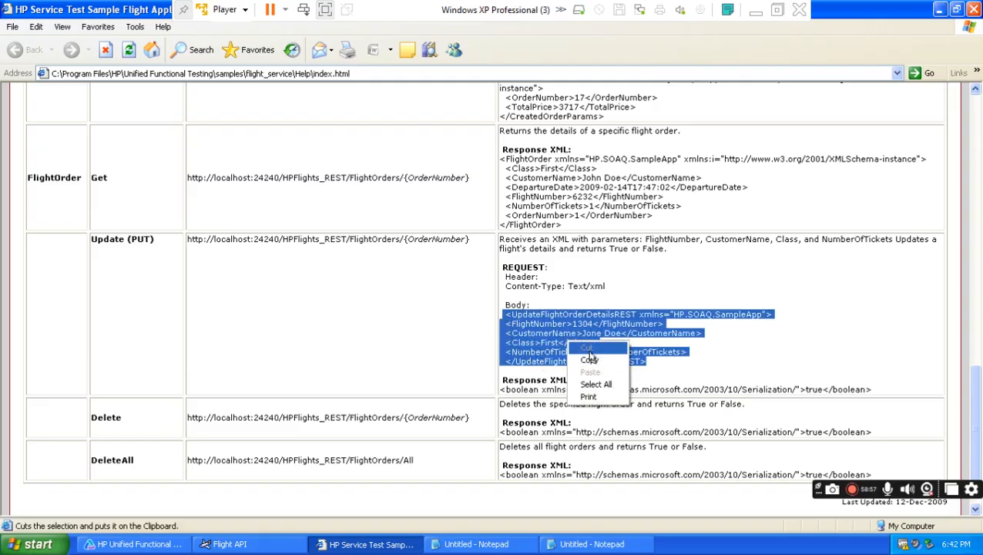
{"action": "left_click", "coordinate": [578, 353]}
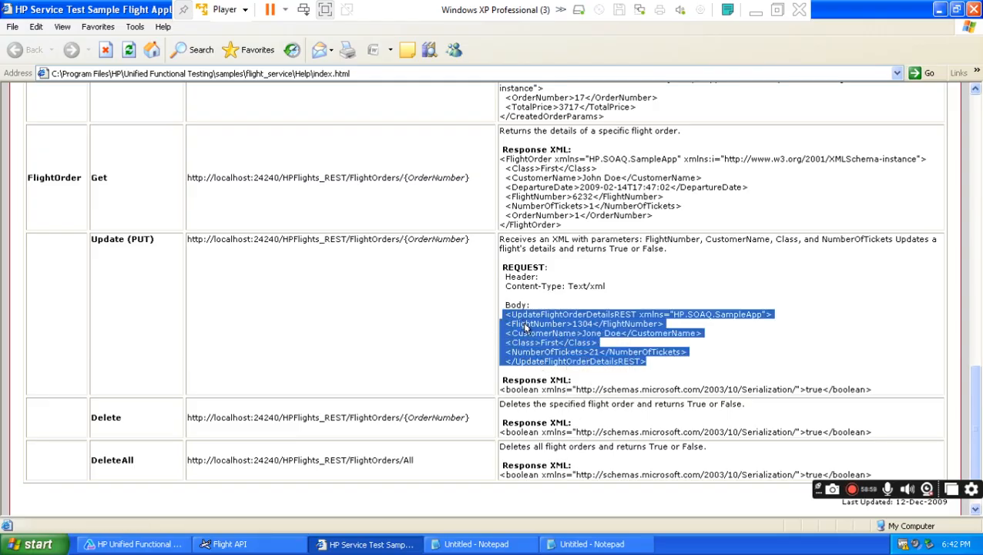
- Switch to HP UFT and paste the copied XML into HTTP Request5's request body
{"action": "left_click", "coordinate": [134, 544]}
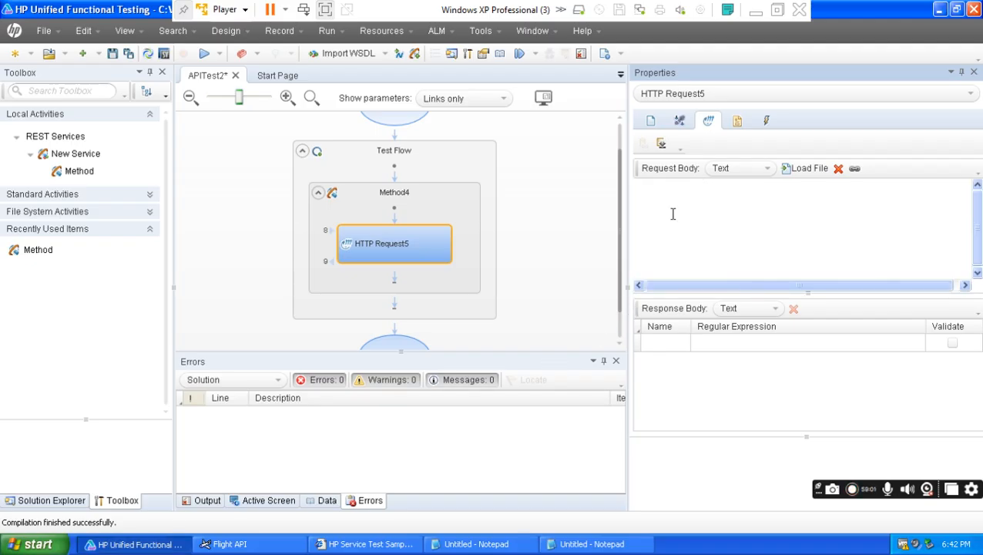
{"action": "right_click", "coordinate": [705, 210]}
{"action": "left_click", "coordinate": [671, 194]}
{"action": "key", "text": "ctrl+v"}
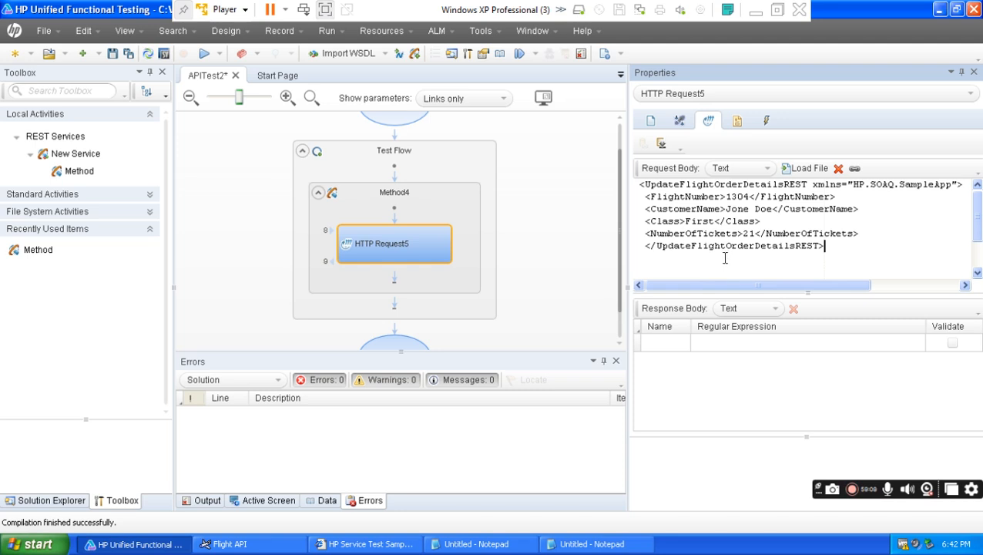
- Remove the FlightNumber, CustomerName and Class elements from the request body and set NumberOfTickets to 5
{"action": "left_click_drag", "start_coordinate": [760, 221], "coordinate": [640, 202]}
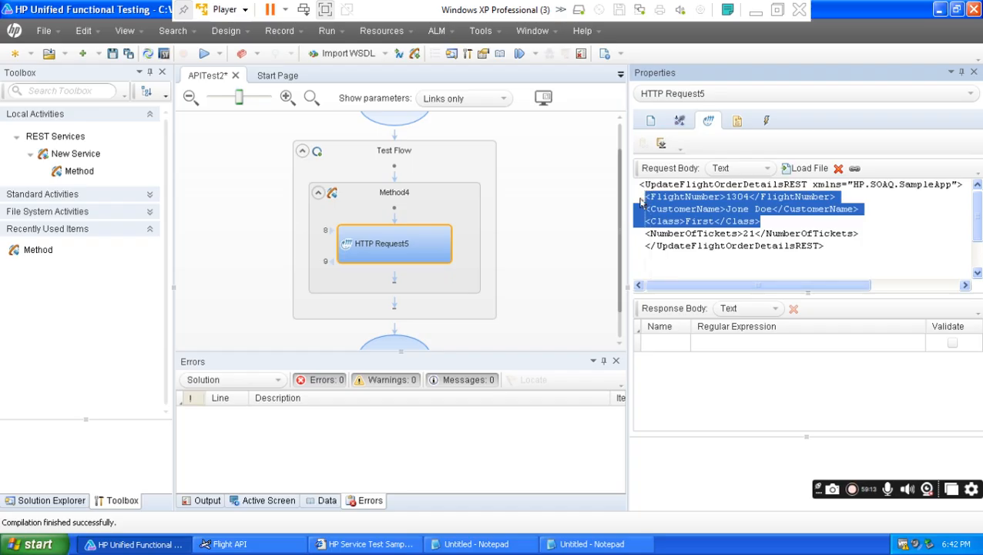
{"action": "key", "text": "Delete"}
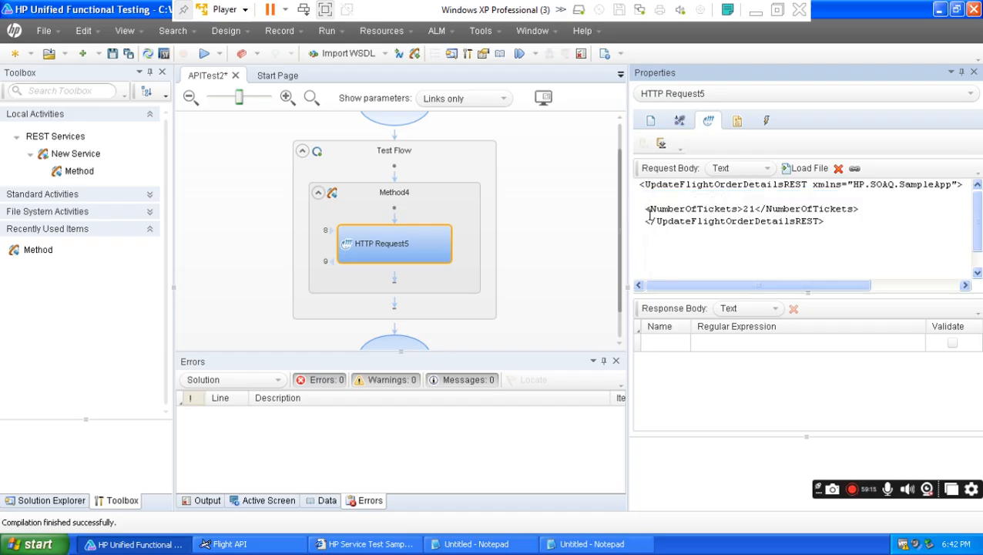
{"action": "left_click", "coordinate": [745, 209]}
{"action": "type", "text": "2"}
{"action": "double_click", "coordinate": [746, 209]}
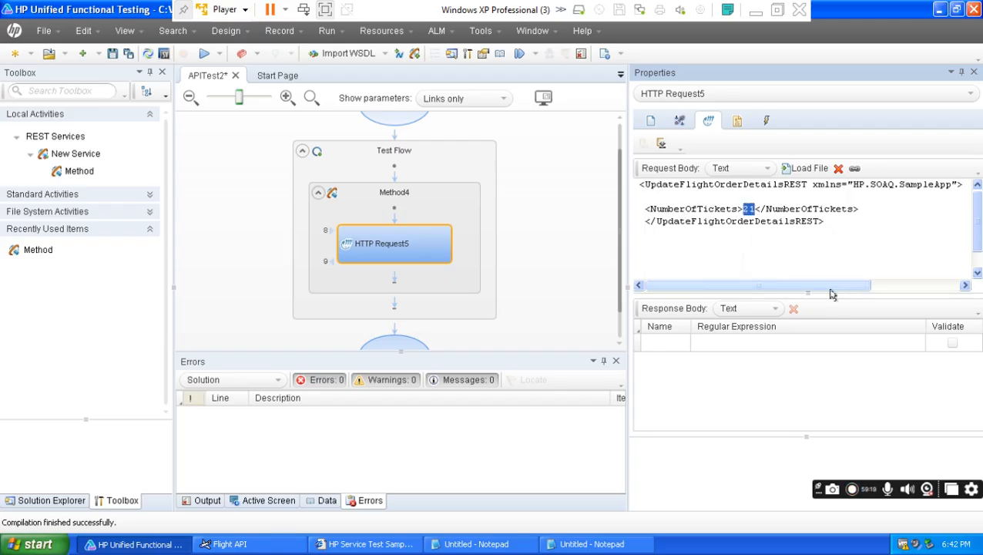
{"action": "type", "text": "5"}
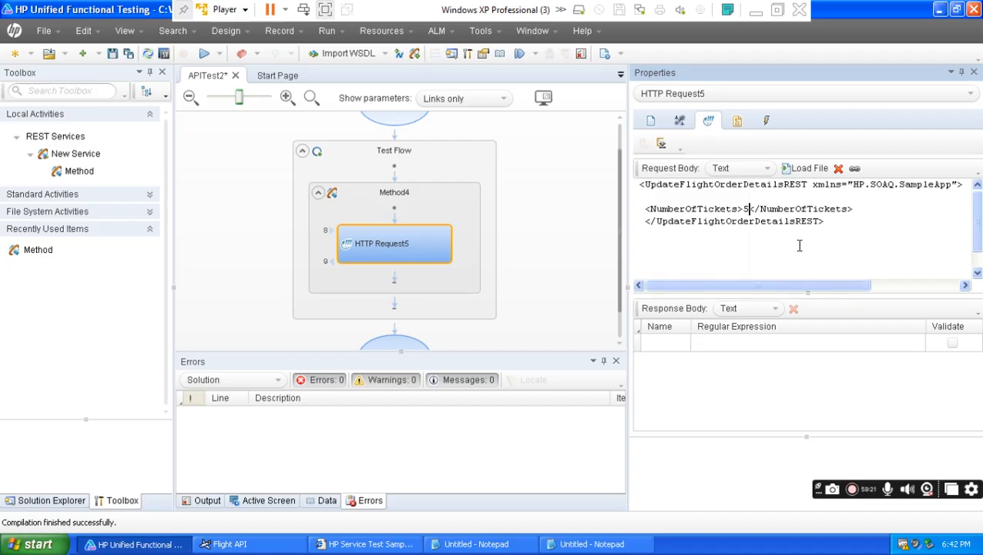
- Remove the blank line and extra space before the NumberOfTickets element in the request body
{"action": "left_click", "coordinate": [661, 196]}
{"action": "key", "text": "Delete"}
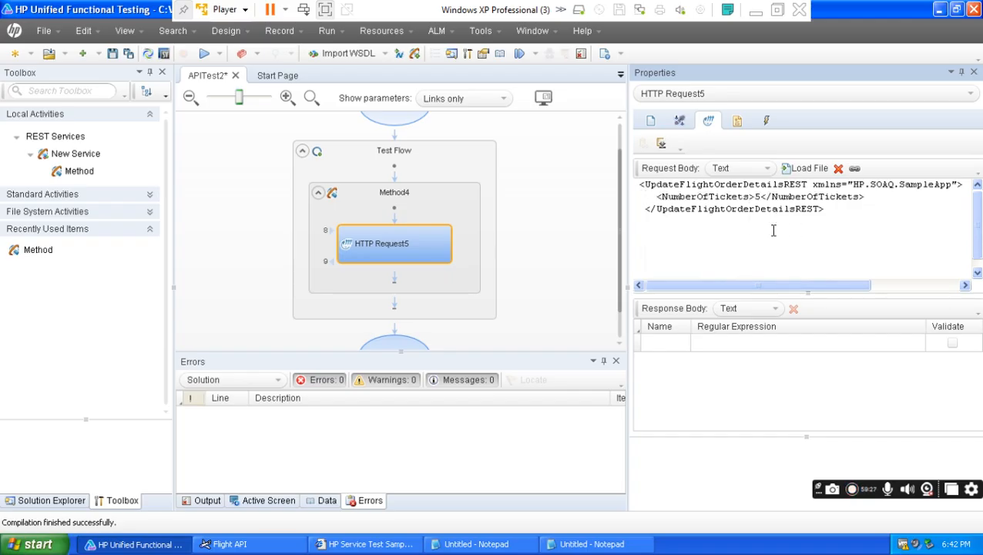
{"action": "key", "text": "Delete"}
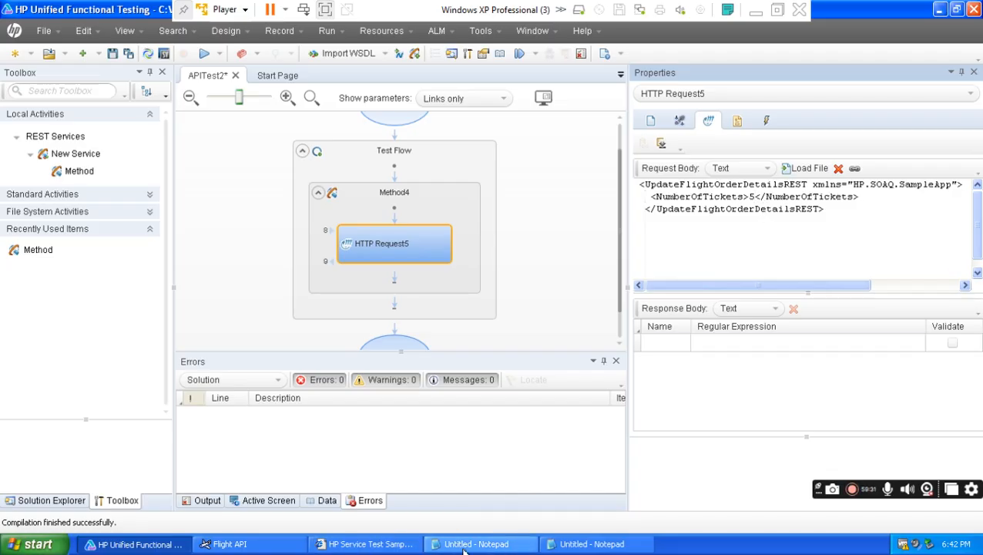
- Compare the NumberOfTickets value in the last FlightOrder response saved in Notepad with the one in HTTP Request5's request body
{"action": "left_click", "coordinate": [571, 543]}
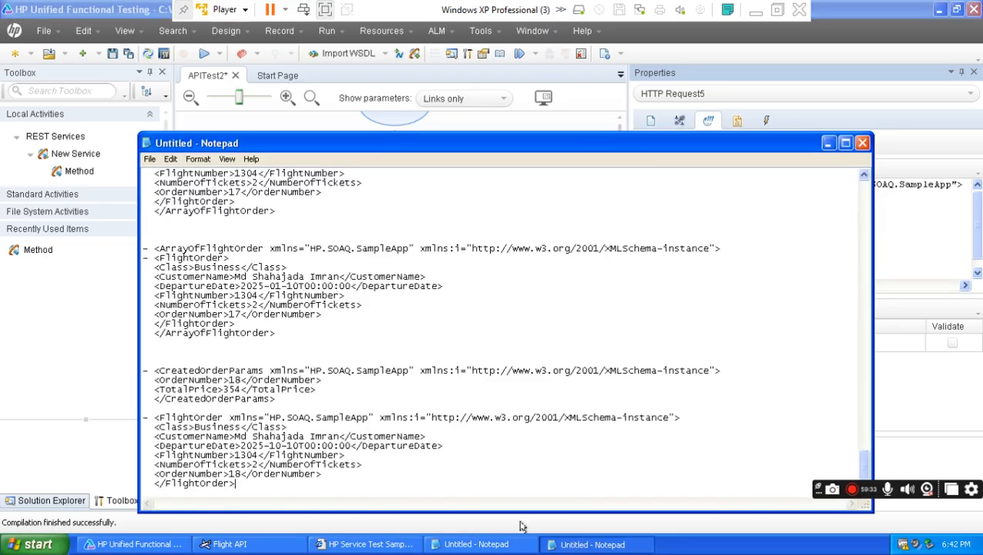
{"action": "left_click_drag", "start_coordinate": [236, 483], "coordinate": [156, 417]}
{"action": "left_click", "coordinate": [187, 467]}
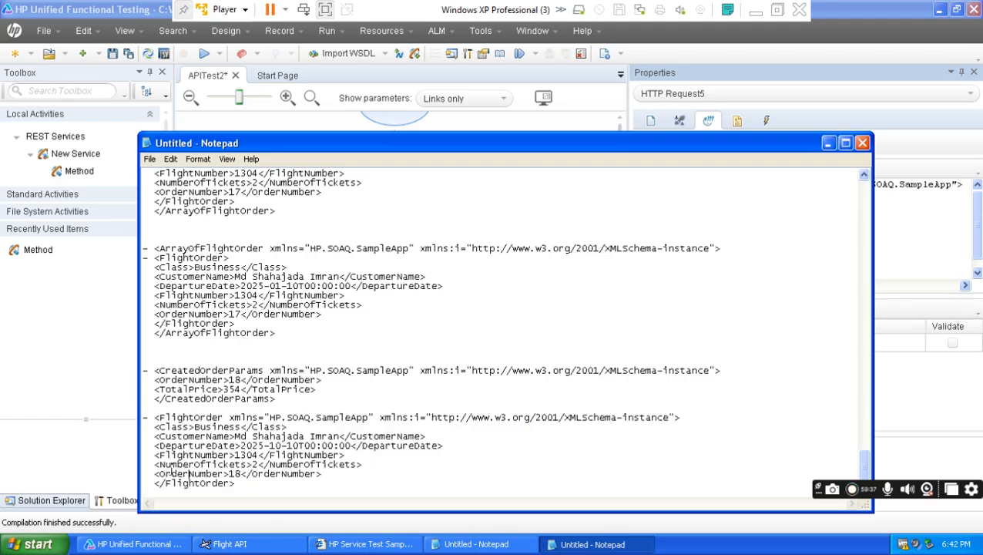
{"action": "left_click_drag", "start_coordinate": [159, 465], "coordinate": [253, 463]}
{"action": "left_click", "coordinate": [270, 462]}
{"action": "left_click", "coordinate": [351, 454]}
{"action": "left_click_drag", "start_coordinate": [260, 465], "coordinate": [252, 464]}
{"action": "left_click", "coordinate": [828, 144]}
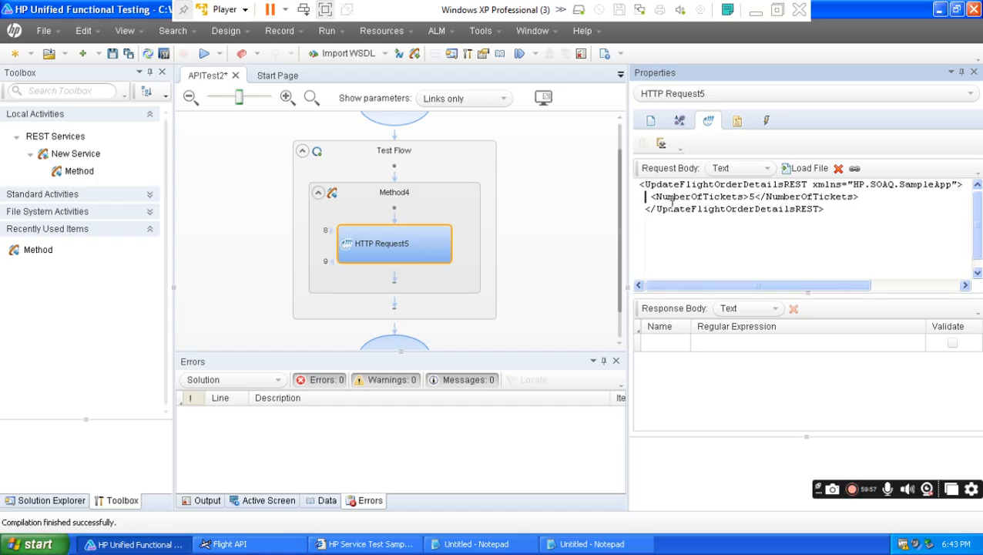
{"action": "left_click_drag", "start_coordinate": [837, 209], "coordinate": [625, 185]}
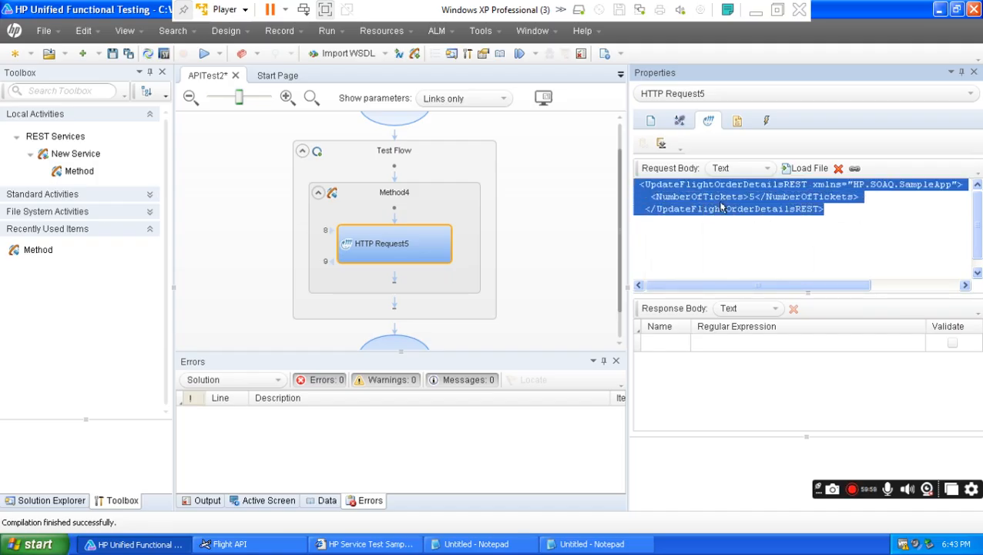
{"action": "left_click", "coordinate": [761, 198]}
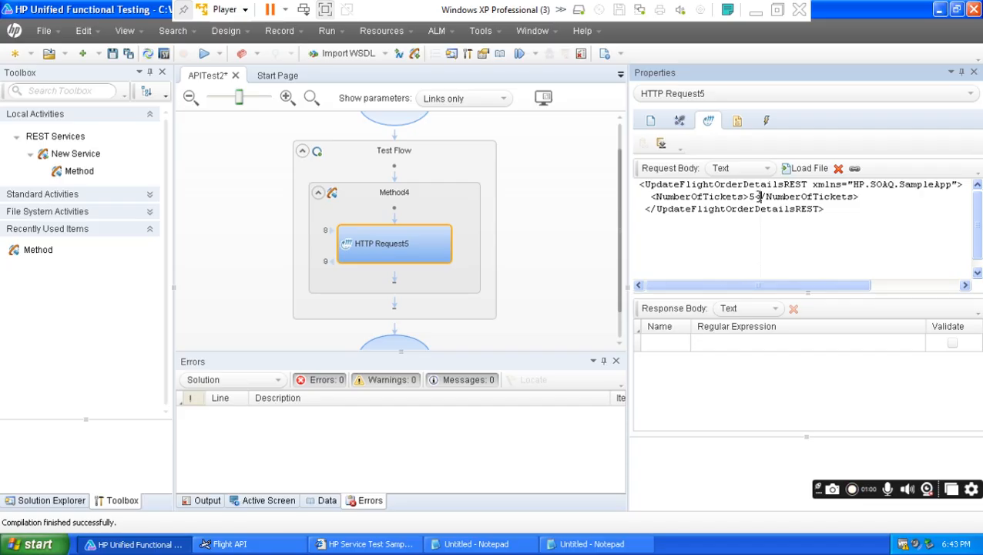
{"action": "double_click", "coordinate": [760, 198]}
- Switch to the Word notes and colour the word "Body" and the rest of the request list item green
{"action": "left_click", "coordinate": [756, 10]}
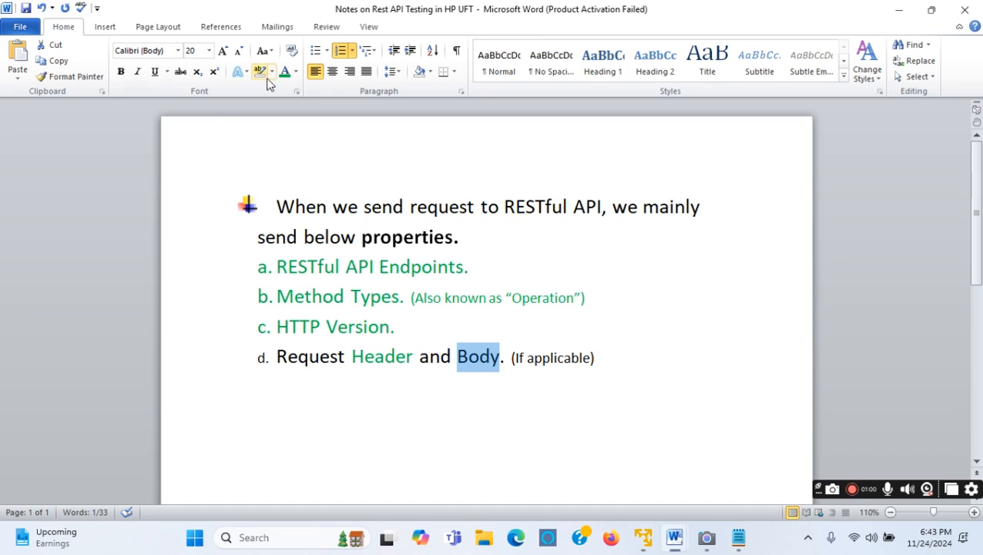
{"action": "left_click", "coordinate": [490, 358]}
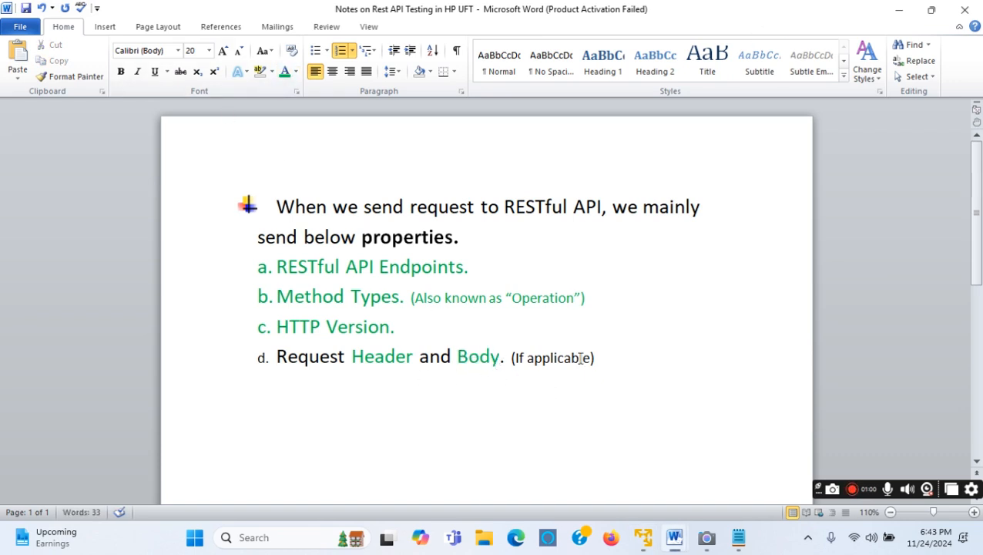
{"action": "left_click_drag", "start_coordinate": [620, 359], "coordinate": [278, 268]}
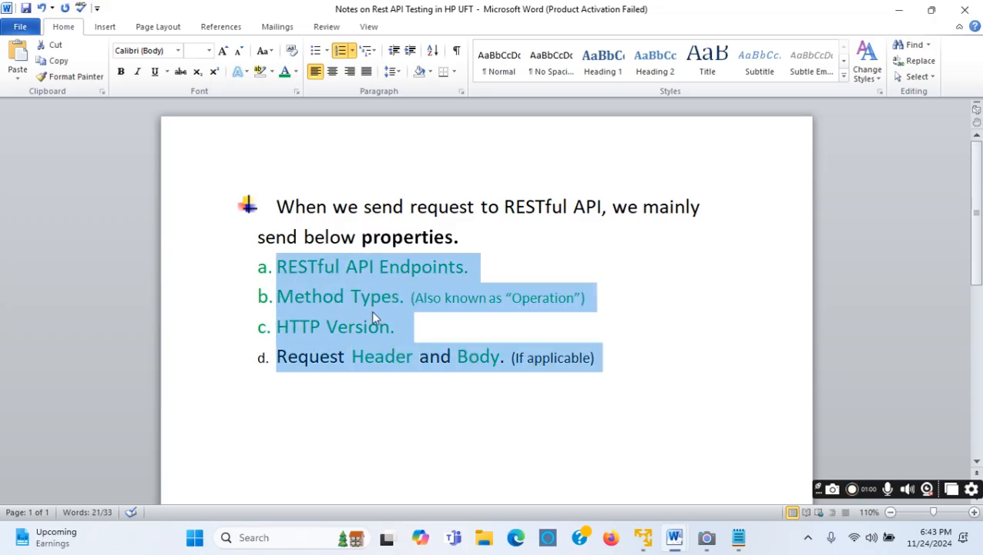
{"action": "left_click", "coordinate": [284, 70]}
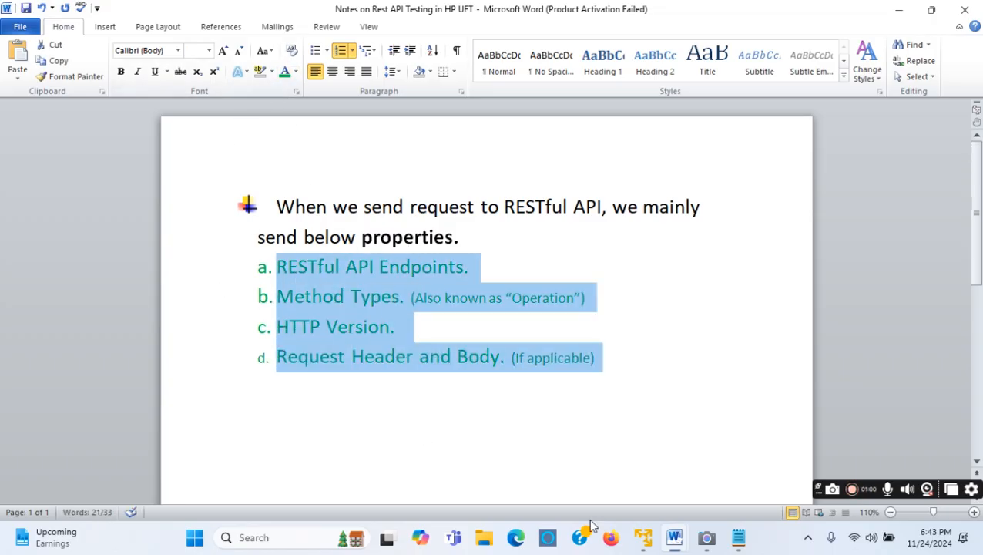
- Switch to HP Unified Functional Testing, display the input and checkpoint properties of HTTP Request5, and run APITest2
{"action": "left_click", "coordinate": [643, 537]}
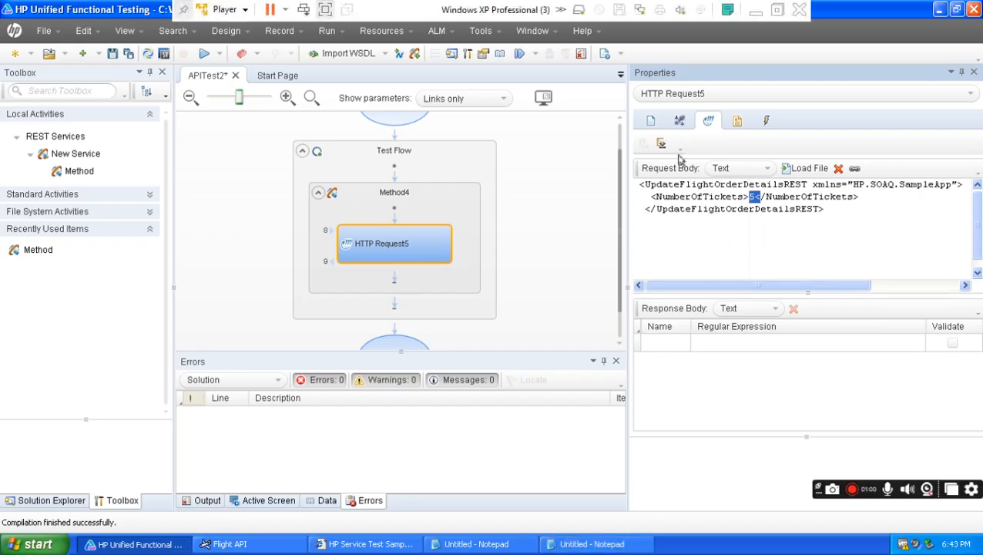
{"action": "left_click", "coordinate": [679, 121]}
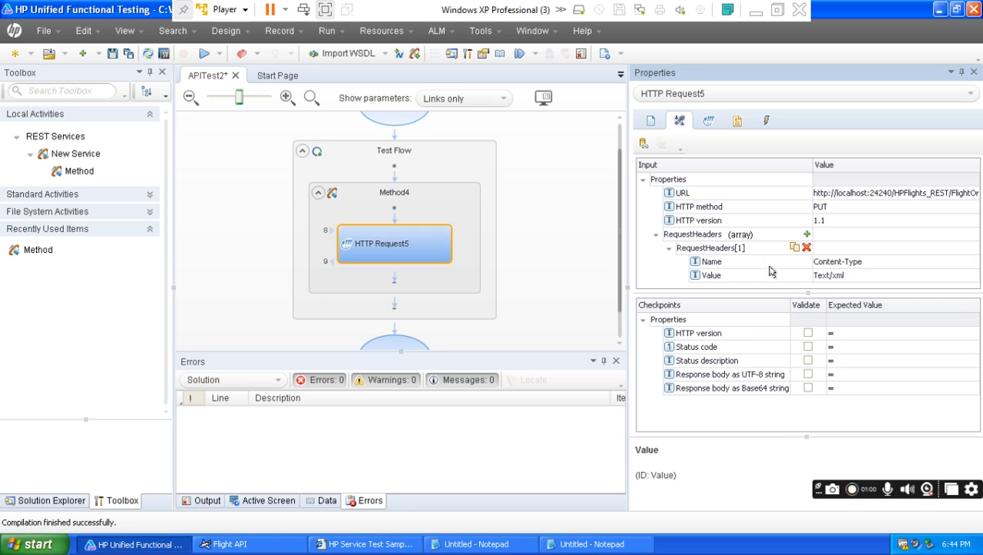
{"action": "left_click", "coordinate": [717, 319]}
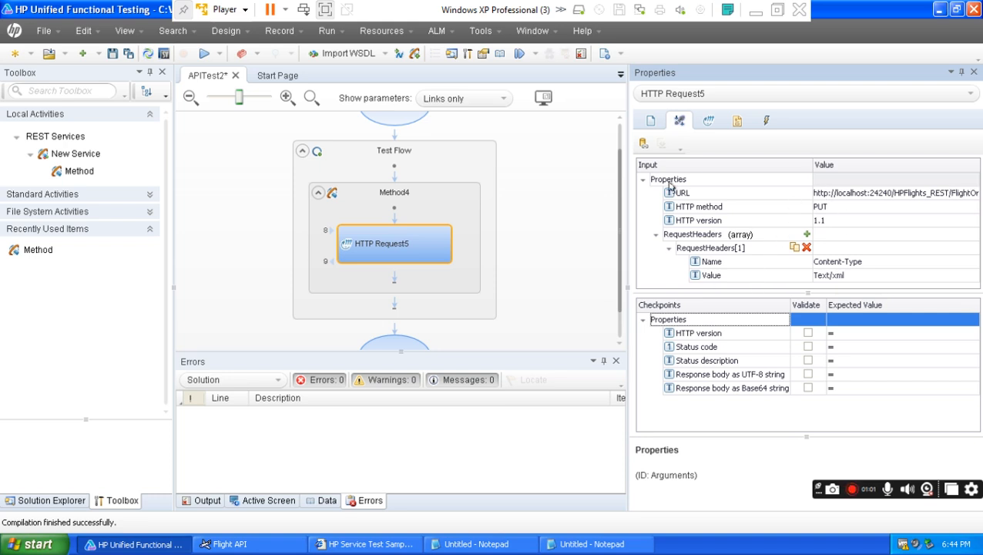
{"action": "left_click", "coordinate": [204, 56]}
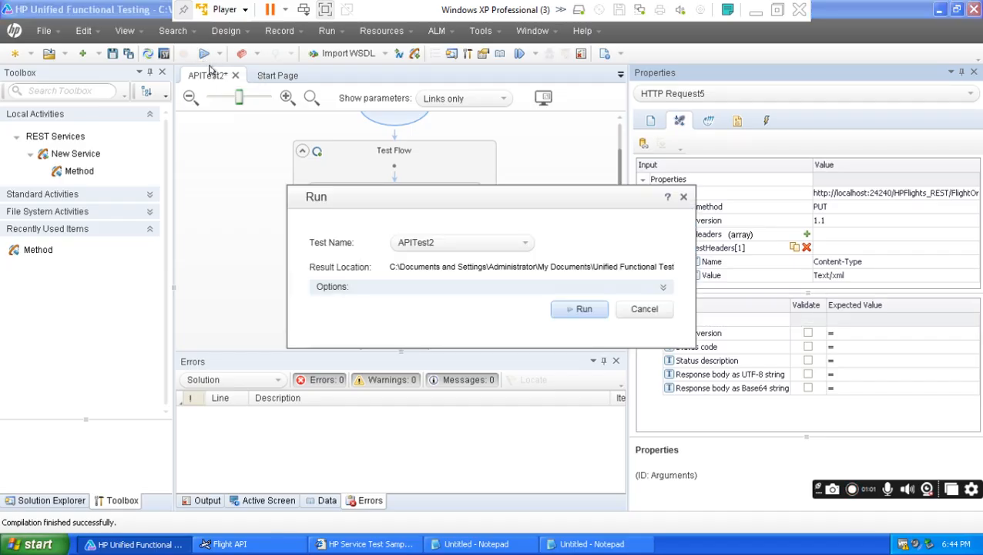
{"action": "left_click", "coordinate": [579, 310]}
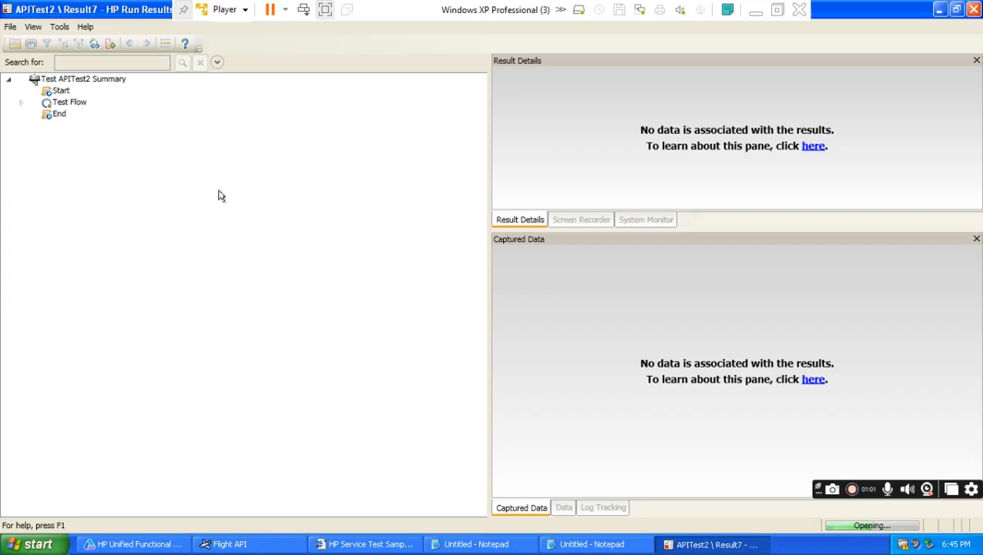
- Expand the run results and examine HTTP Request5's raw HTTP request: method, endpoint, Content-Type header and XML body
{"action": "left_click", "coordinate": [63, 48]}
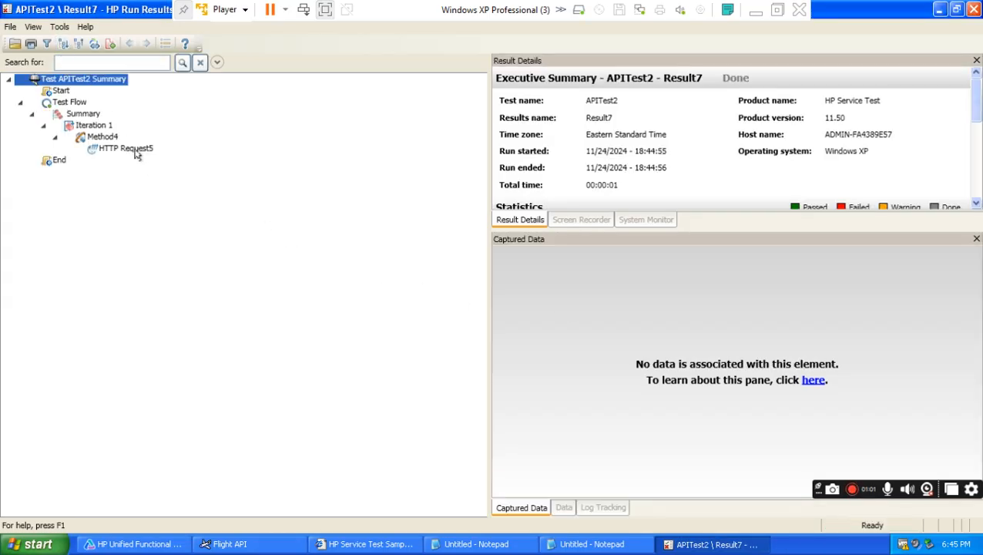
{"action": "left_click", "coordinate": [135, 149]}
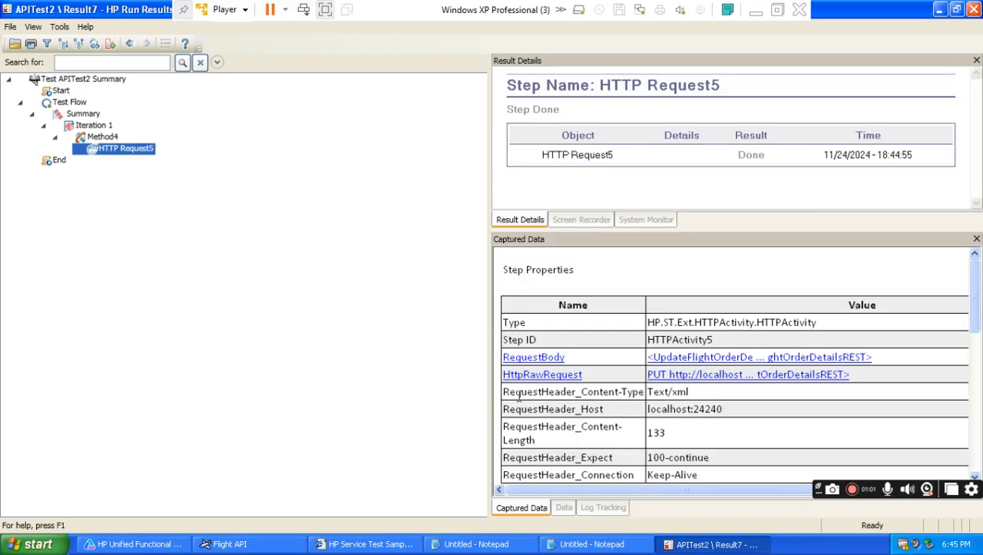
{"action": "left_click", "coordinate": [724, 376]}
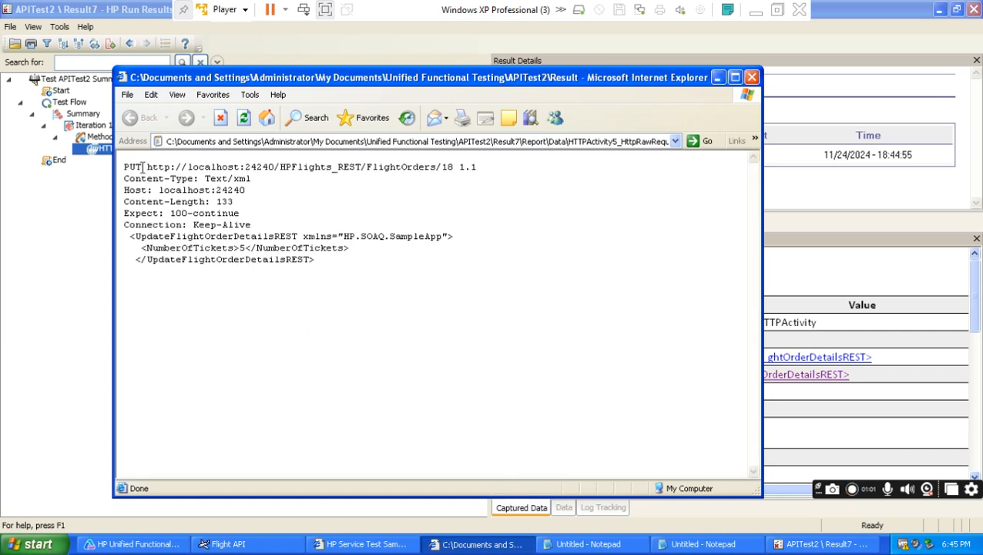
{"action": "left_click_drag", "start_coordinate": [143, 167], "coordinate": [124, 167]}
{"action": "left_click_drag", "start_coordinate": [147, 167], "coordinate": [448, 166]}
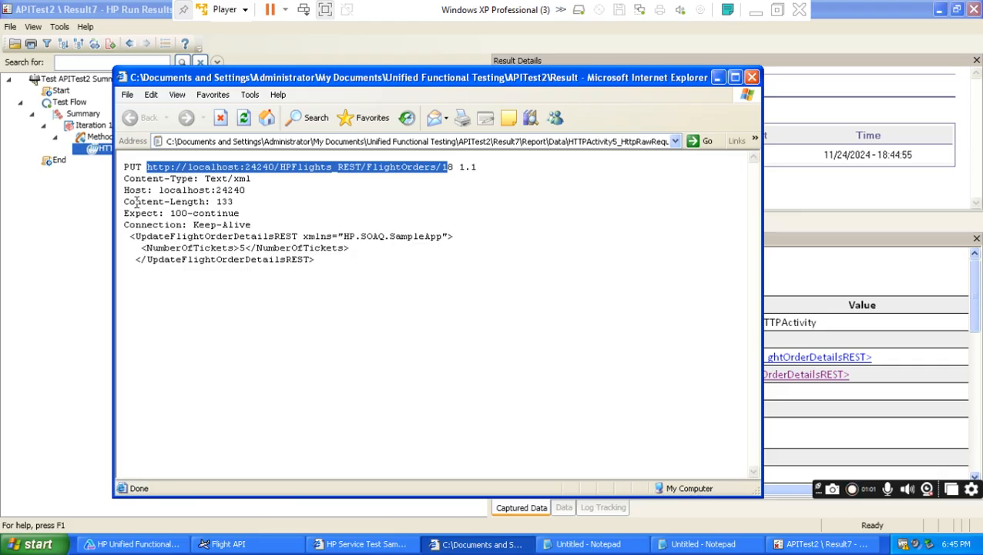
{"action": "left_click_drag", "start_coordinate": [125, 177], "coordinate": [249, 179]}
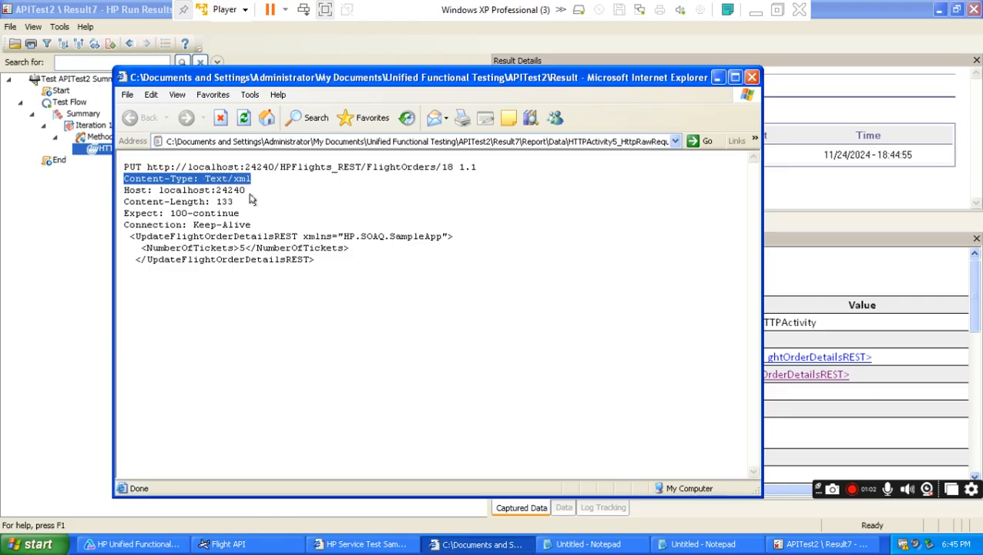
{"action": "left_click_drag", "start_coordinate": [130, 237], "coordinate": [315, 260]}
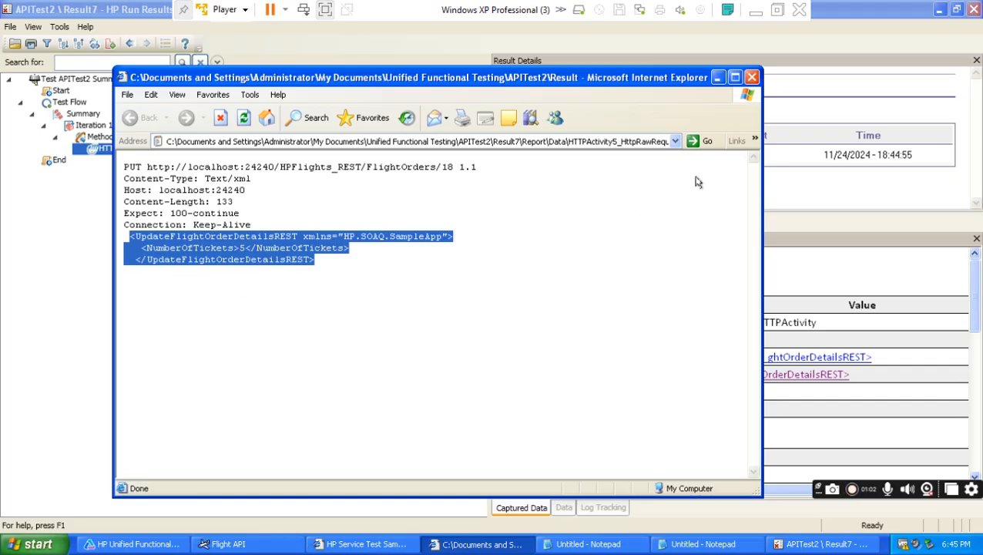
{"action": "left_click", "coordinate": [751, 80]}
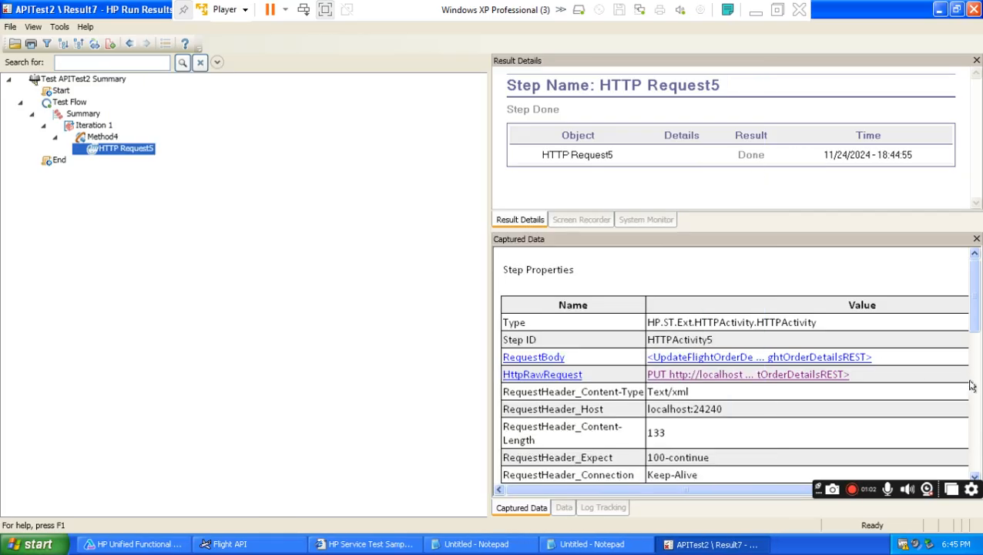
- Check the status code and status description in HTTP Request5's captured data
{"action": "left_click_drag", "start_coordinate": [973, 308], "coordinate": [975, 441]}
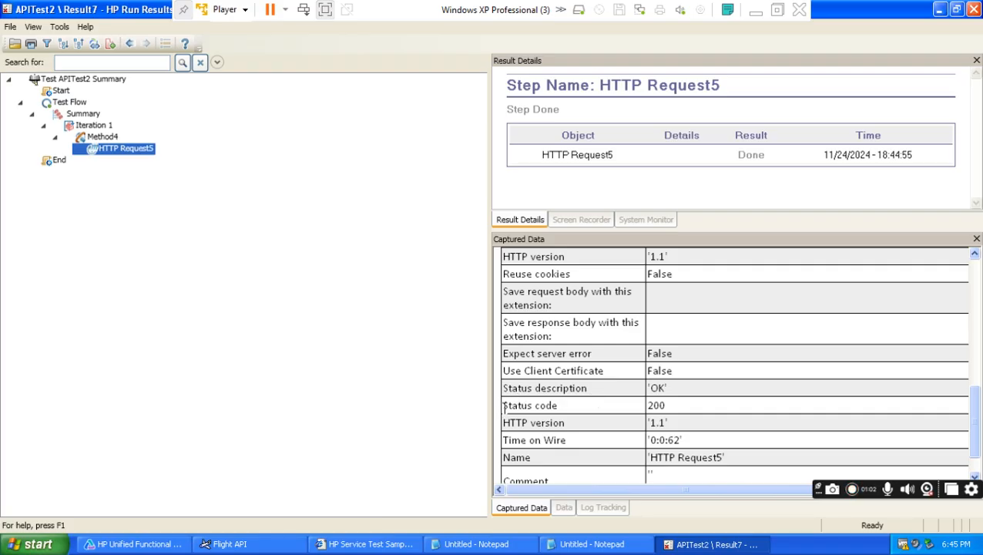
{"action": "left_click_drag", "start_coordinate": [505, 407], "coordinate": [677, 405]}
{"action": "left_click_drag", "start_coordinate": [504, 388], "coordinate": [570, 389]}
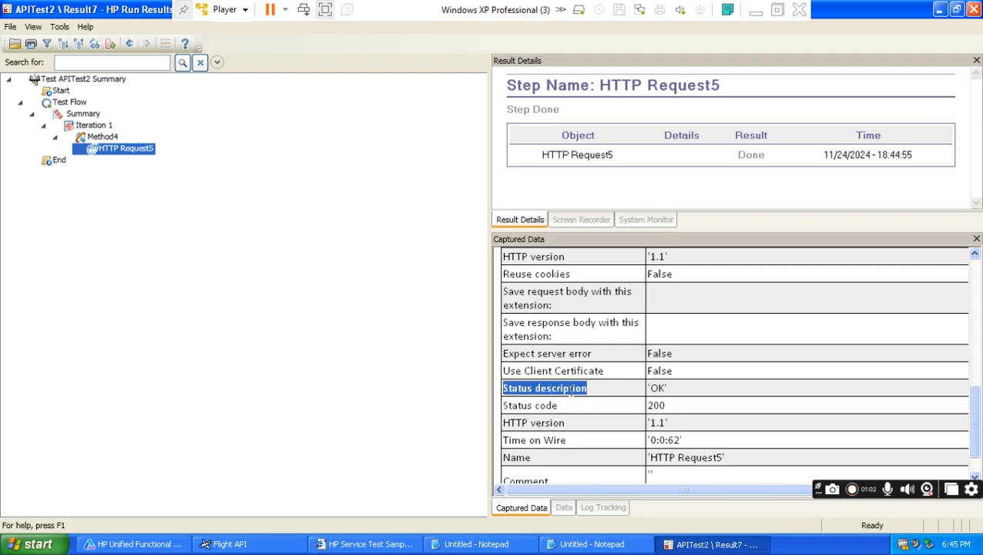
{"action": "left_click_drag", "start_coordinate": [647, 388], "coordinate": [664, 388]}
- Examine the boolean value in HTTP Request5's response body, then close the response and the run results
{"action": "left_click_drag", "start_coordinate": [975, 434], "coordinate": [974, 373]}
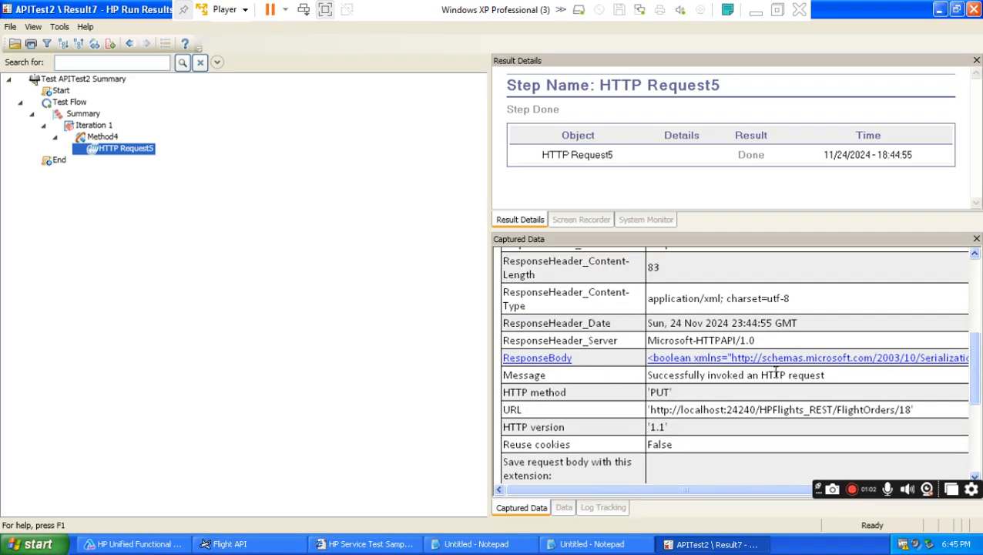
{"action": "left_click", "coordinate": [800, 358]}
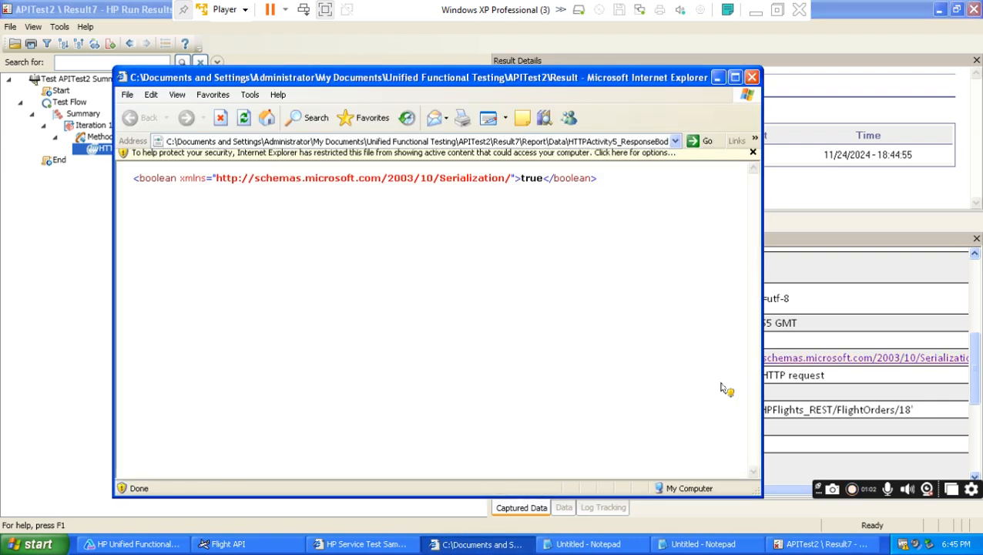
{"action": "left_click_drag", "start_coordinate": [518, 185], "coordinate": [544, 187]}
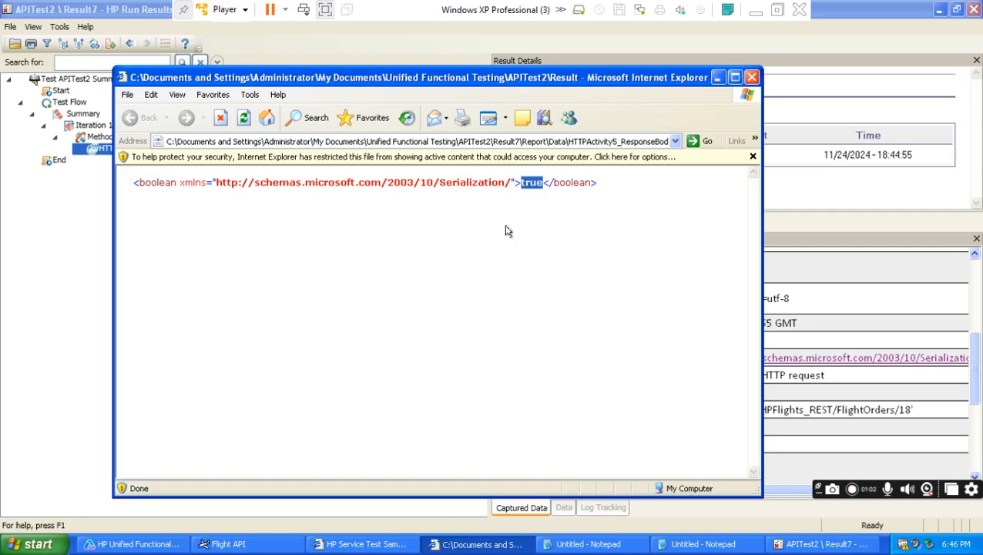
{"action": "left_click", "coordinate": [751, 78]}
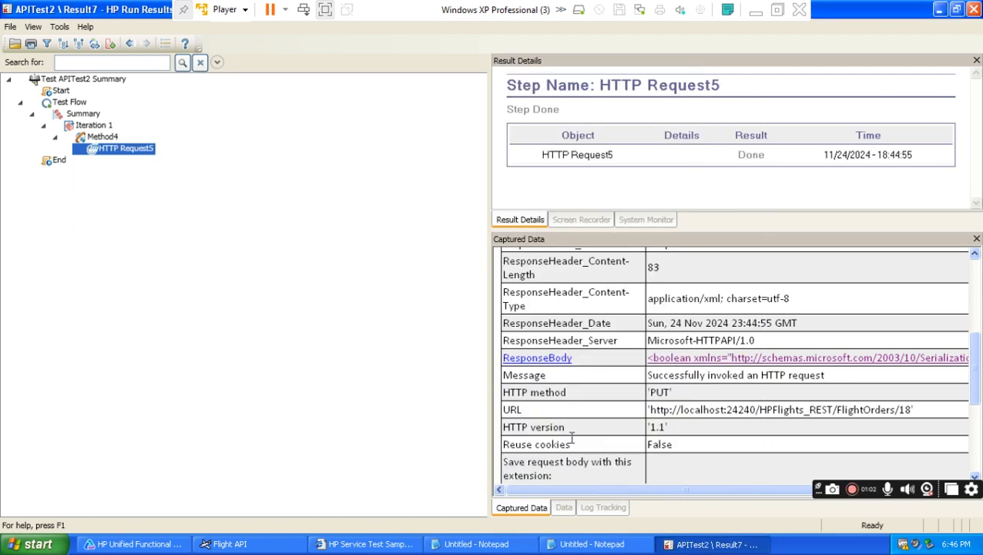
{"action": "left_click", "coordinate": [973, 10]}
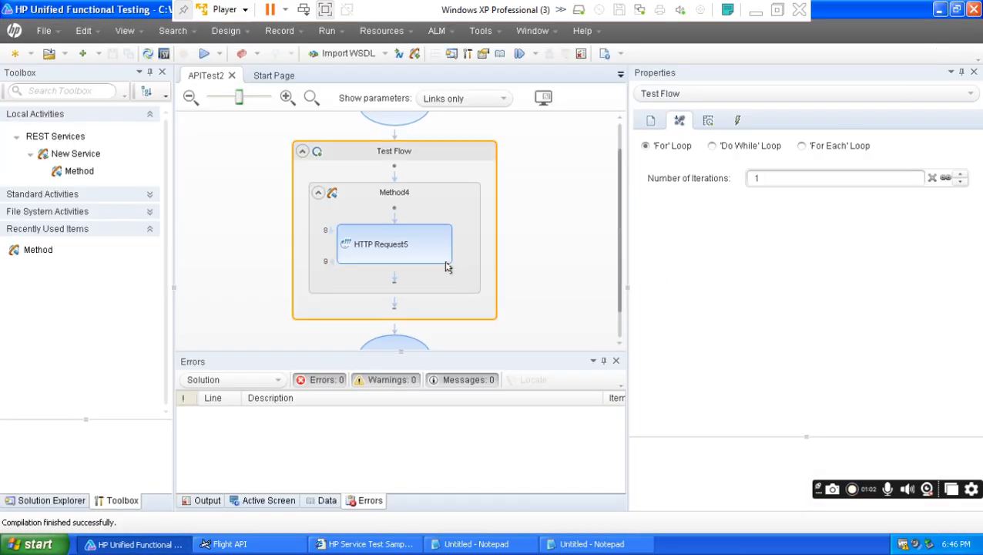
- Copy the FlightOrder Get endpoint URL from the sample flight application help page and return to the API test
{"action": "left_click", "coordinate": [403, 251]}
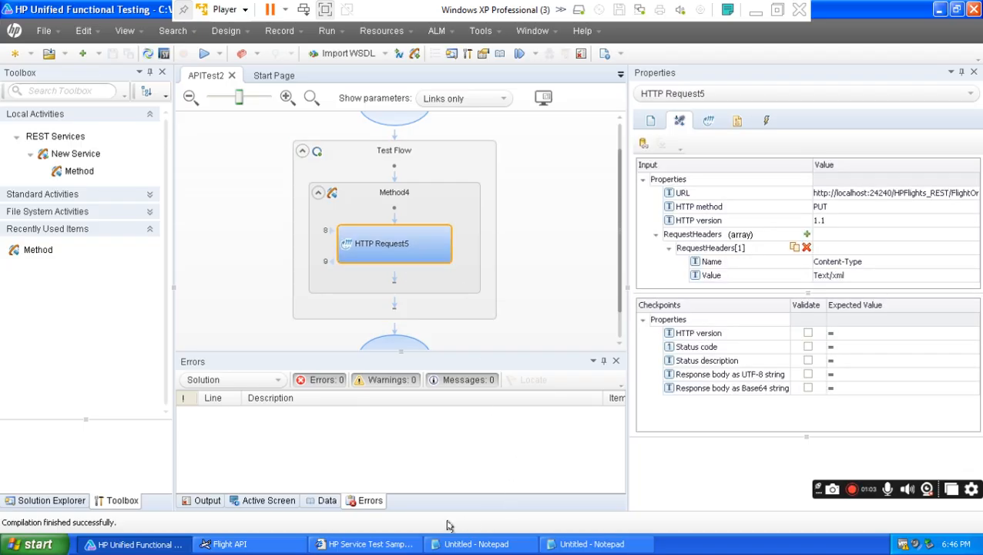
{"action": "left_click", "coordinate": [376, 546]}
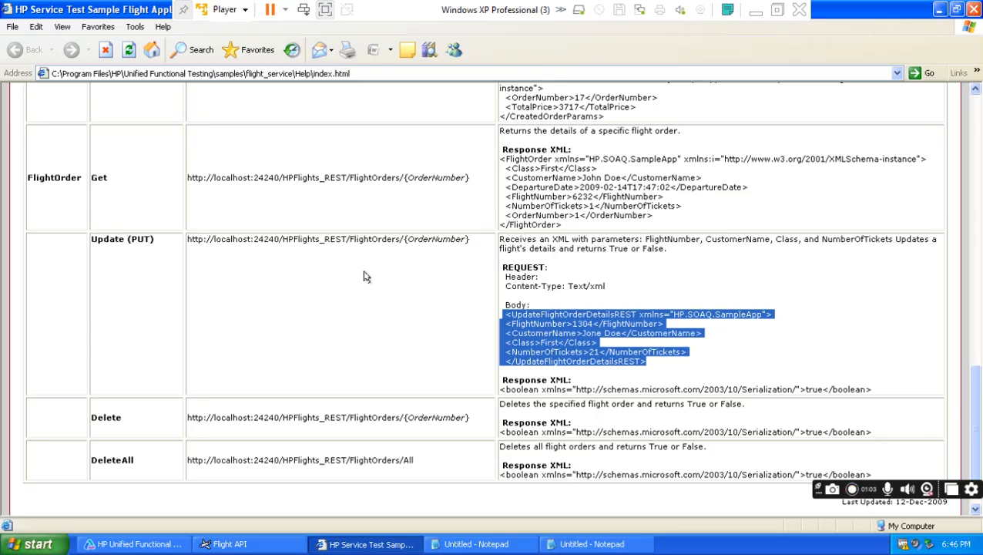
{"action": "left_click_drag", "start_coordinate": [469, 179], "coordinate": [190, 181]}
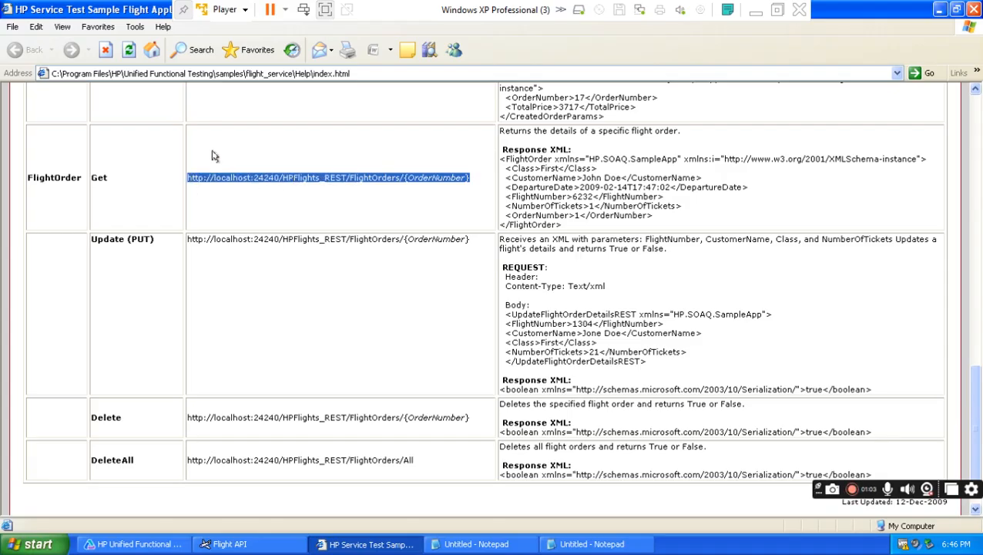
{"action": "right_click", "coordinate": [254, 182]}
{"action": "left_click", "coordinate": [277, 200]}
{"action": "left_click", "coordinate": [139, 545]}
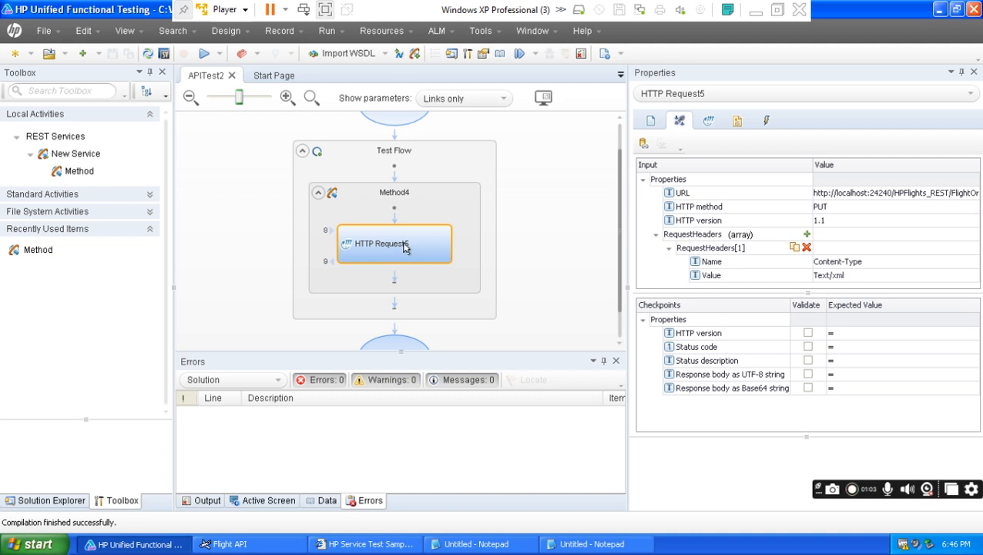
- Delete the Content-Type request header and clear the XML request body of HTTP Request5
{"action": "left_click", "coordinate": [806, 248]}
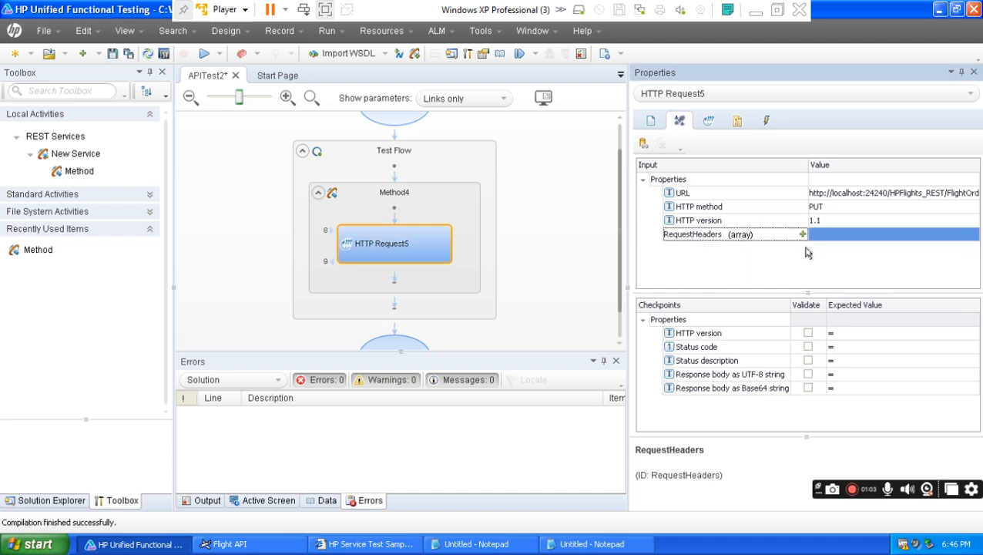
{"action": "left_click", "coordinate": [708, 121]}
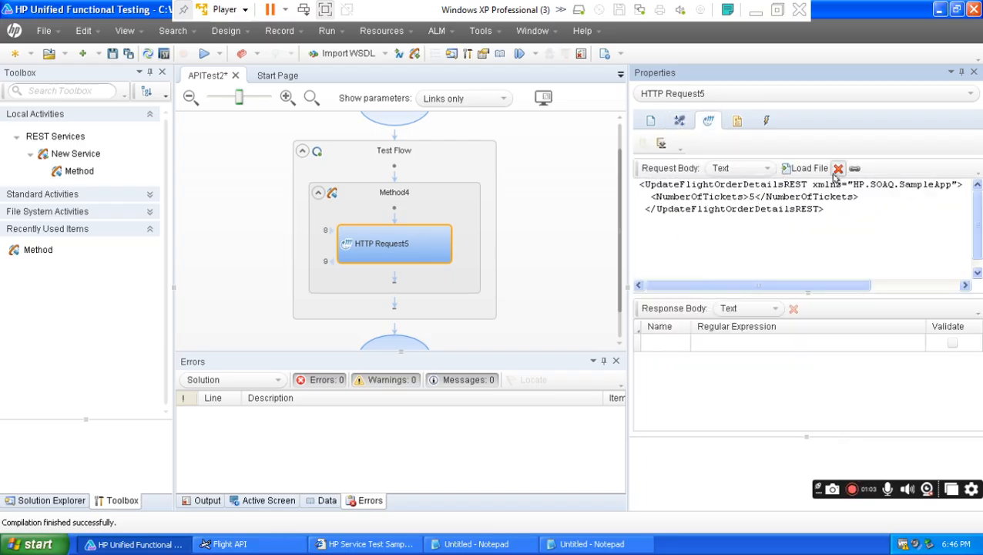
{"action": "left_click", "coordinate": [837, 169]}
- Replace HTTP Request5's URL with the copied FlightOrders endpoint, removing the {OrderNumber} placeholder
{"action": "left_click", "coordinate": [680, 122]}
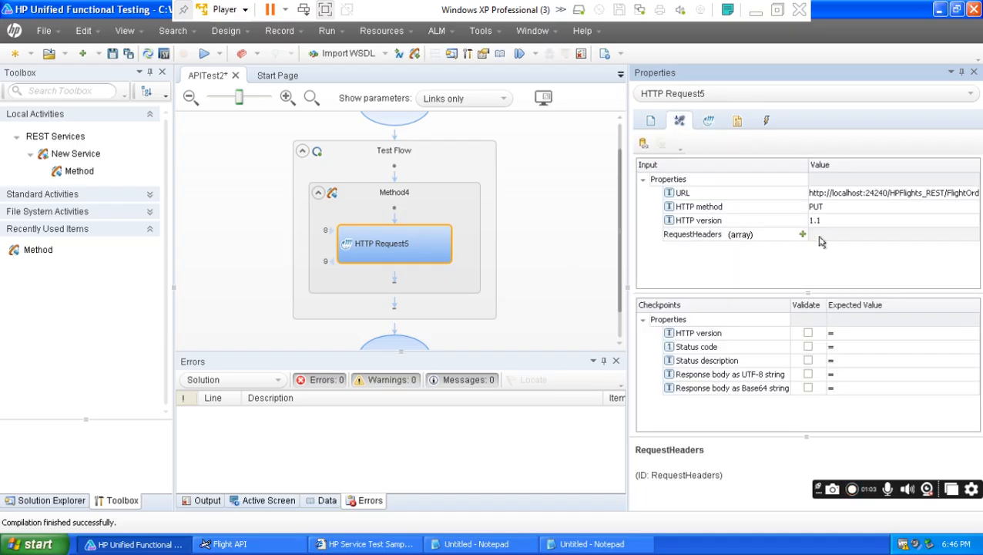
{"action": "left_click", "coordinate": [861, 193]}
{"action": "left_click", "coordinate": [961, 193]}
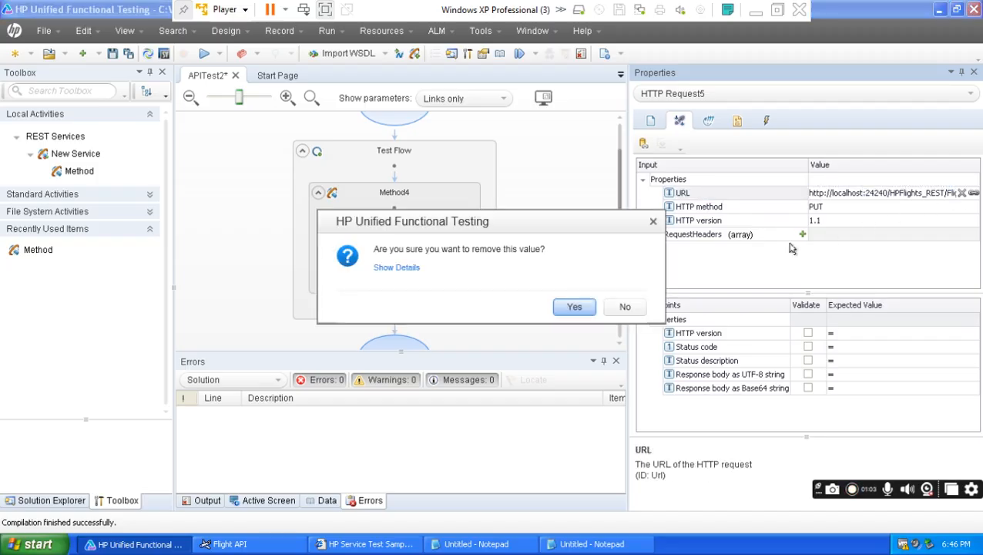
{"action": "left_click", "coordinate": [574, 306]}
{"action": "left_click", "coordinate": [847, 193]}
{"action": "key", "text": "ctrl+v"}
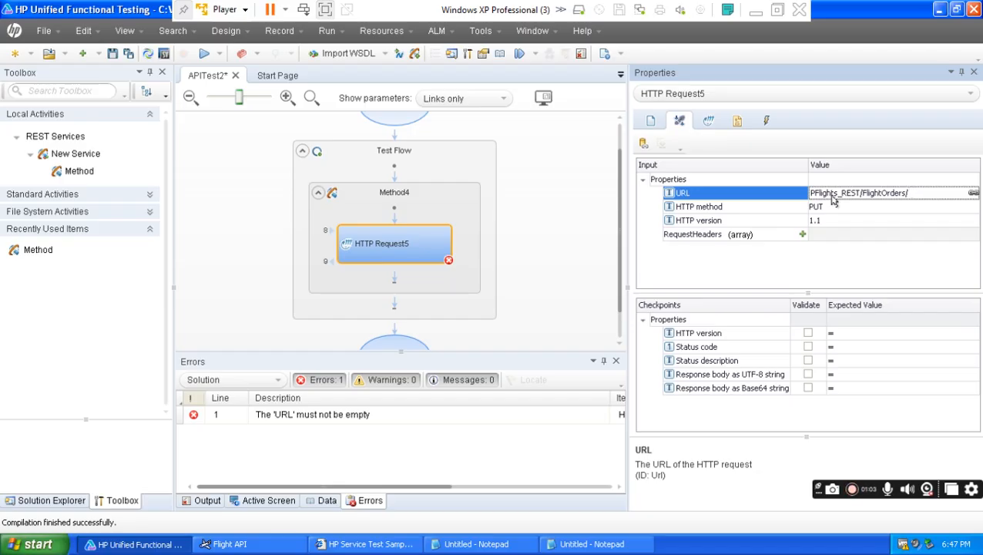
{"action": "left_click", "coordinate": [912, 193]}
- Set the HTTP method of HTTP Request5 to GET and check its HTTP version and request body
{"action": "left_click", "coordinate": [876, 206]}
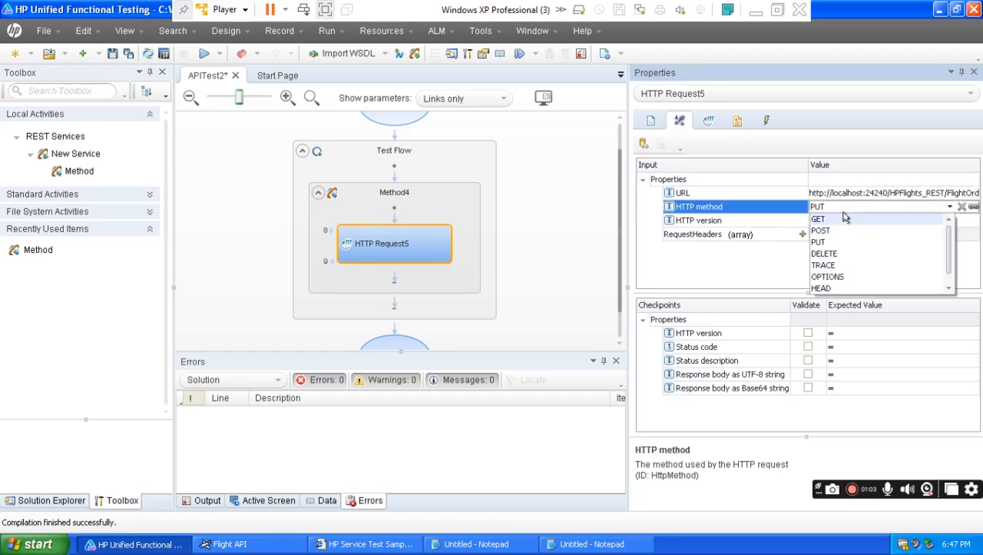
{"action": "left_click", "coordinate": [843, 219]}
{"action": "left_click", "coordinate": [845, 220]}
{"action": "left_click", "coordinate": [855, 245]}
{"action": "left_click", "coordinate": [850, 269]}
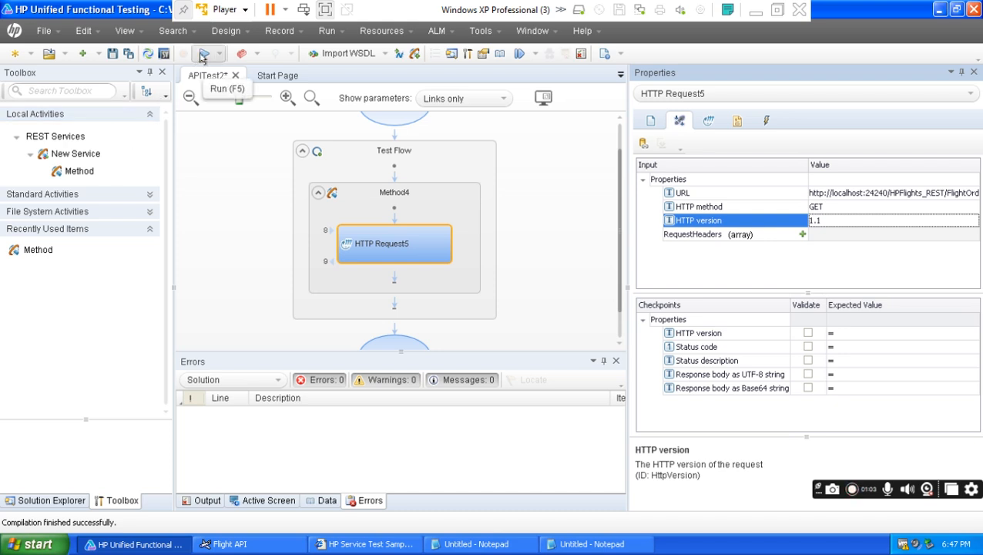
{"action": "left_click", "coordinate": [707, 121]}
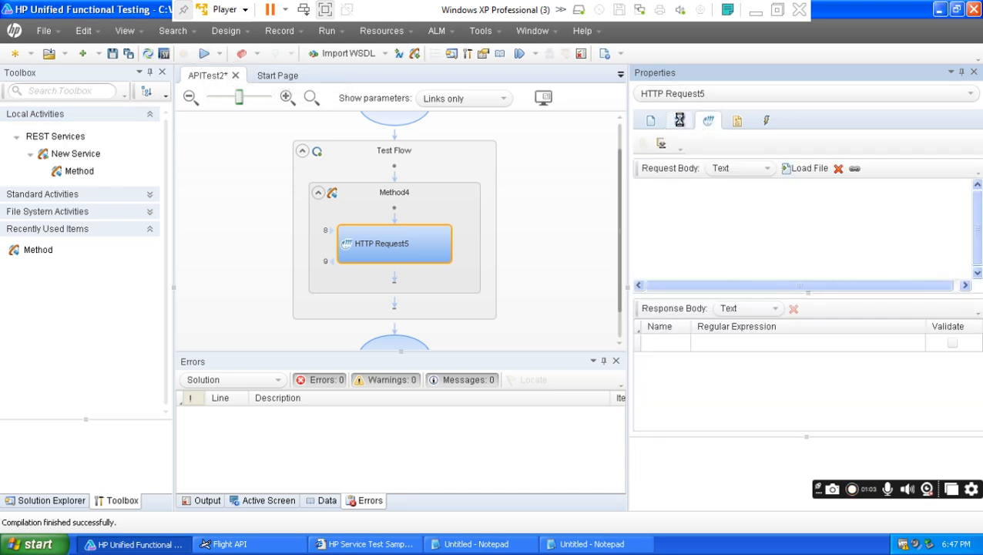
{"action": "left_click", "coordinate": [678, 120]}
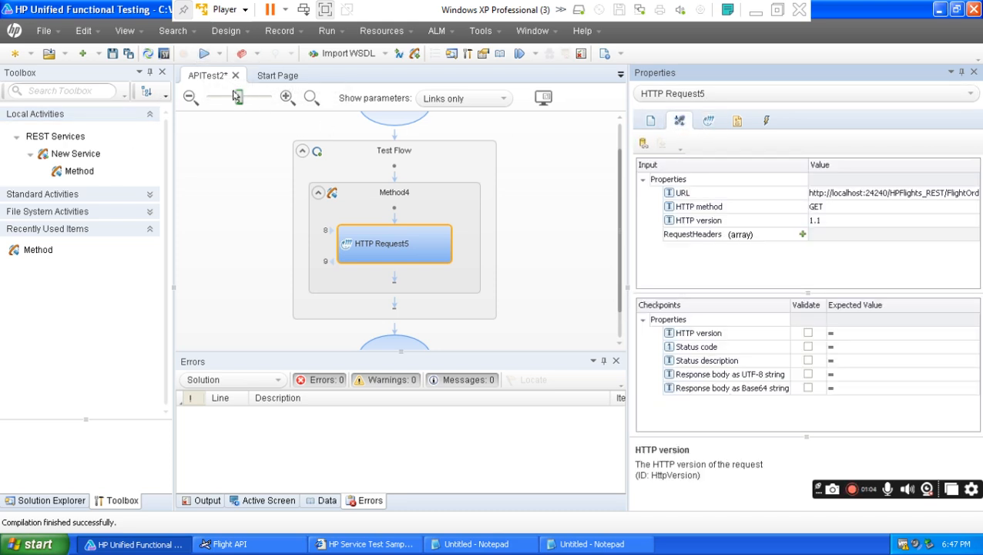
- Run APITest2 with the GET request and expand all nodes of the run results
{"action": "left_click", "coordinate": [204, 55]}
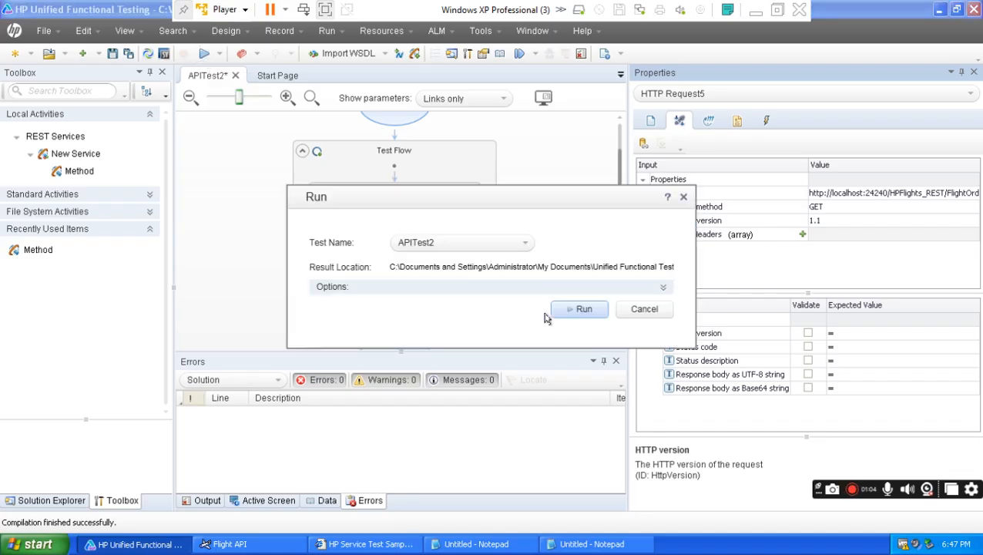
{"action": "left_click", "coordinate": [585, 309]}
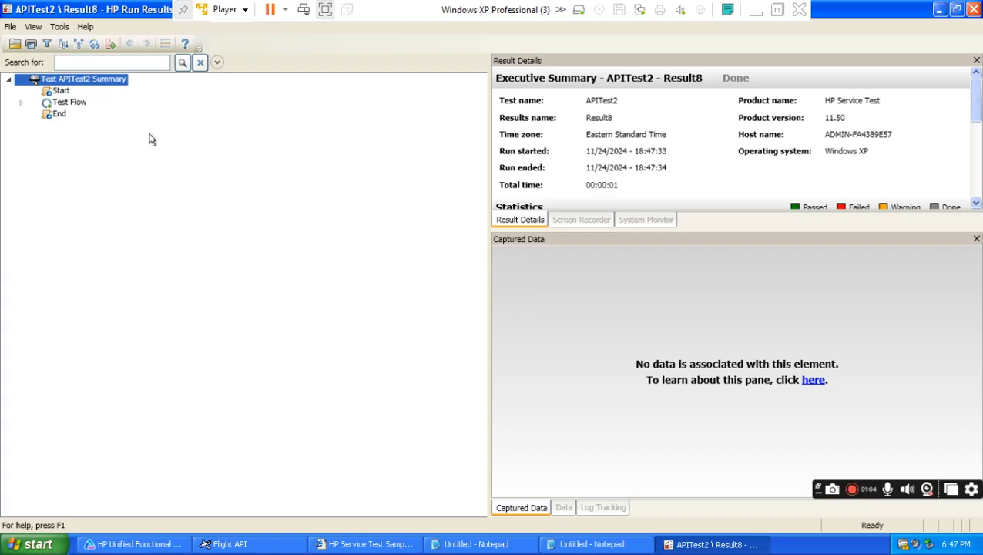
{"action": "left_click", "coordinate": [63, 44]}
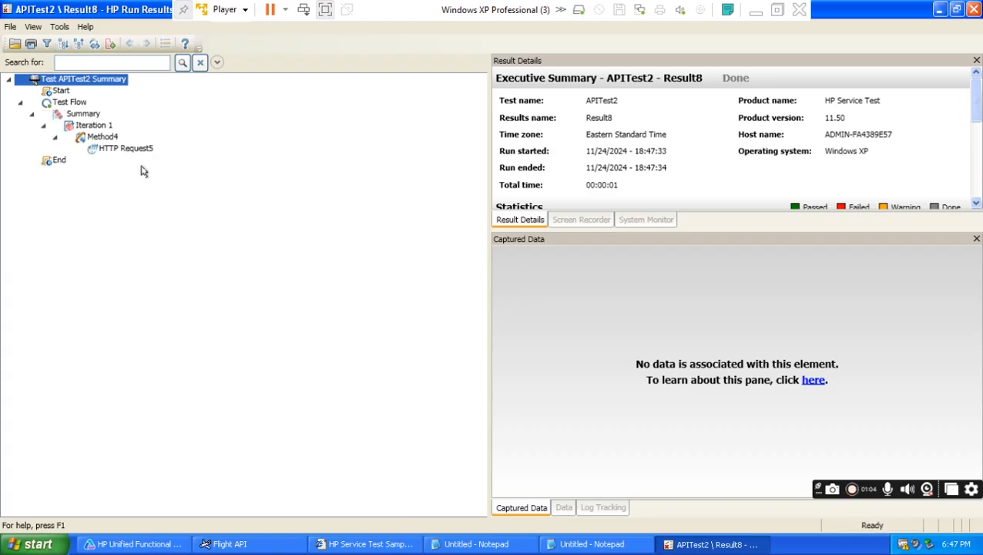
- Open HTTP Request5's response body from the run results, copy the whole FlightOrder XML, and close the response and results windows
{"action": "left_click", "coordinate": [127, 148]}
{"action": "left_click_drag", "start_coordinate": [978, 304], "coordinate": [959, 365]}
{"action": "left_click", "coordinate": [775, 346]}
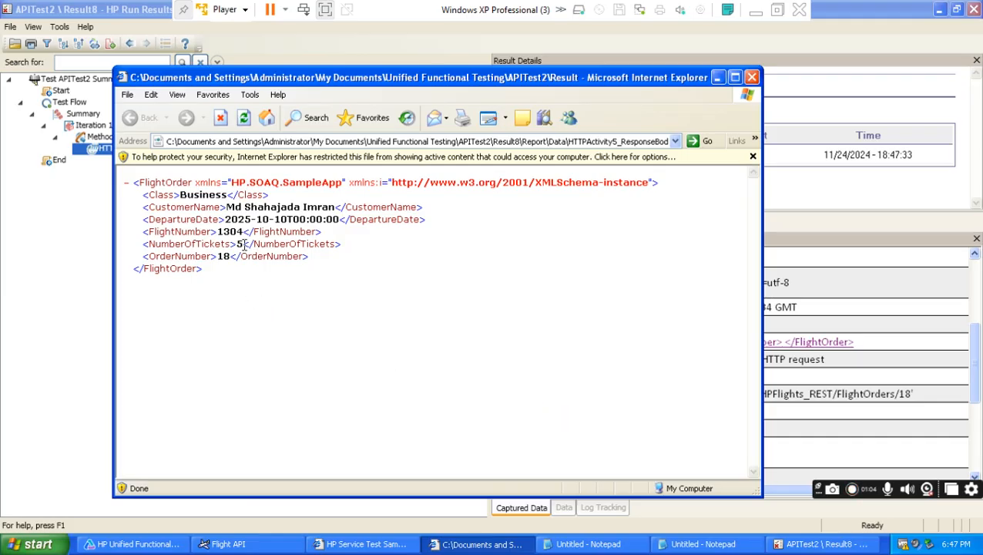
{"action": "left_click_drag", "start_coordinate": [204, 279], "coordinate": [123, 181]}
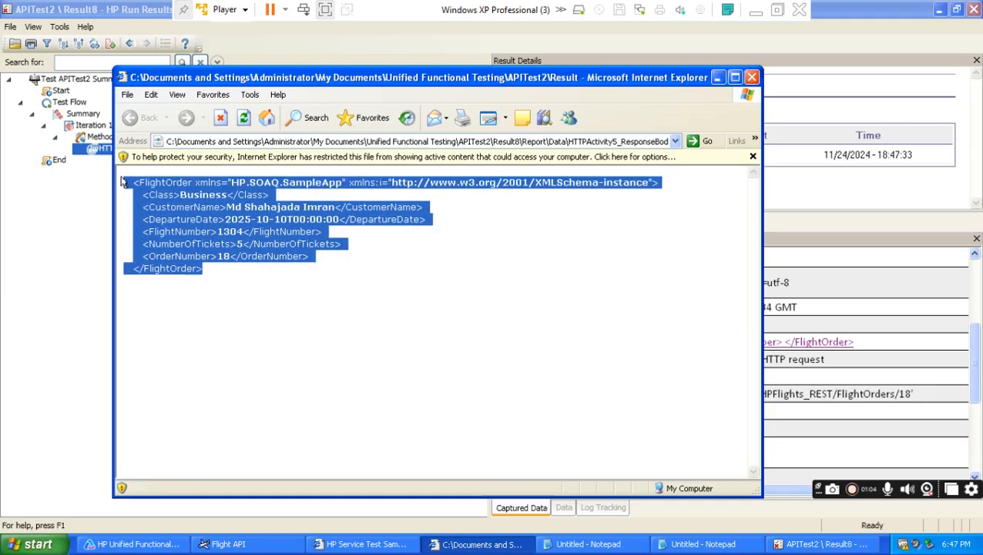
{"action": "right_click", "coordinate": [177, 211]}
{"action": "left_click", "coordinate": [199, 229]}
{"action": "left_click", "coordinate": [752, 77]}
{"action": "left_click", "coordinate": [972, 9]}
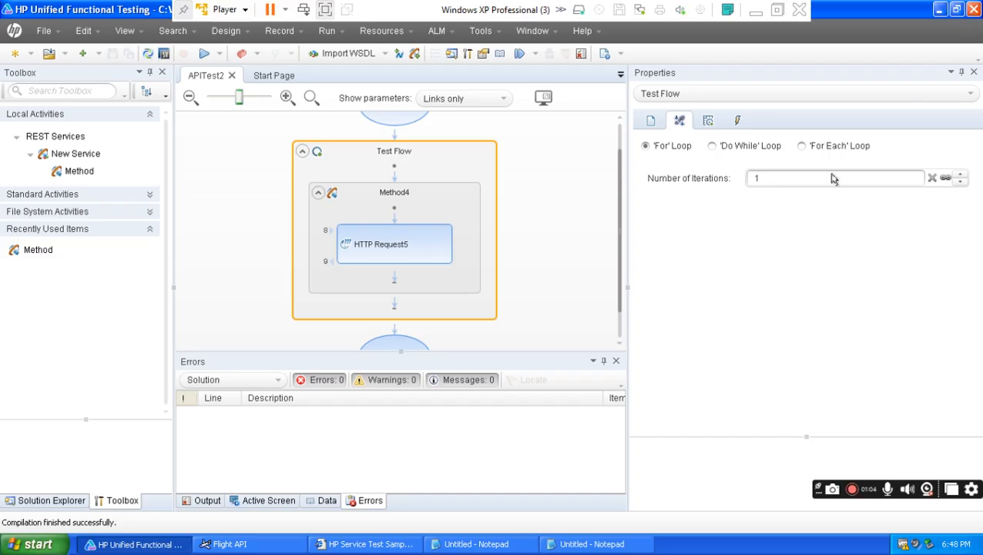
- Paste the copied FlightOrder XML below the last block in the Notepad response notes, separated by blank lines
{"action": "left_click", "coordinate": [585, 544]}
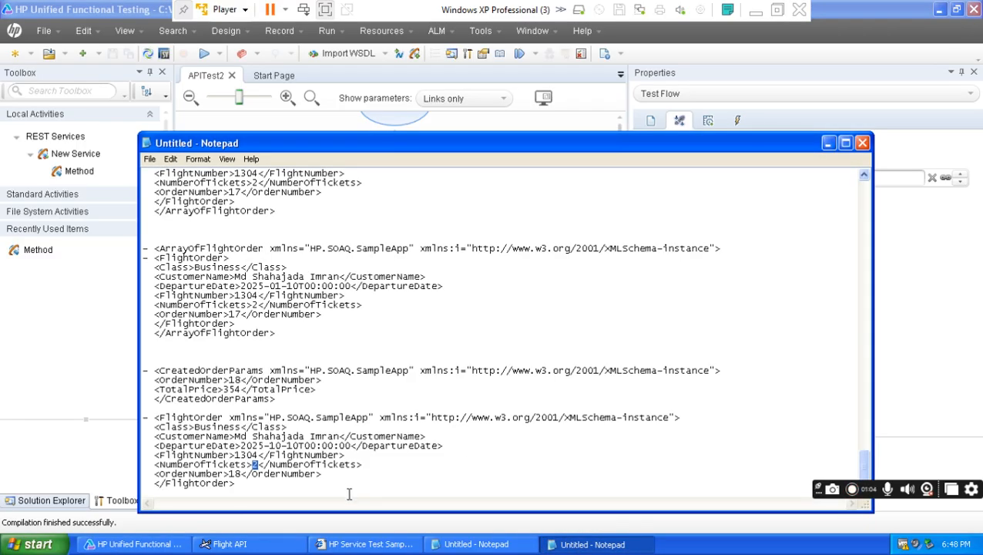
{"action": "key", "text": "Return"}
{"action": "key", "text": "Return"}
{"action": "key", "text": "Return"}
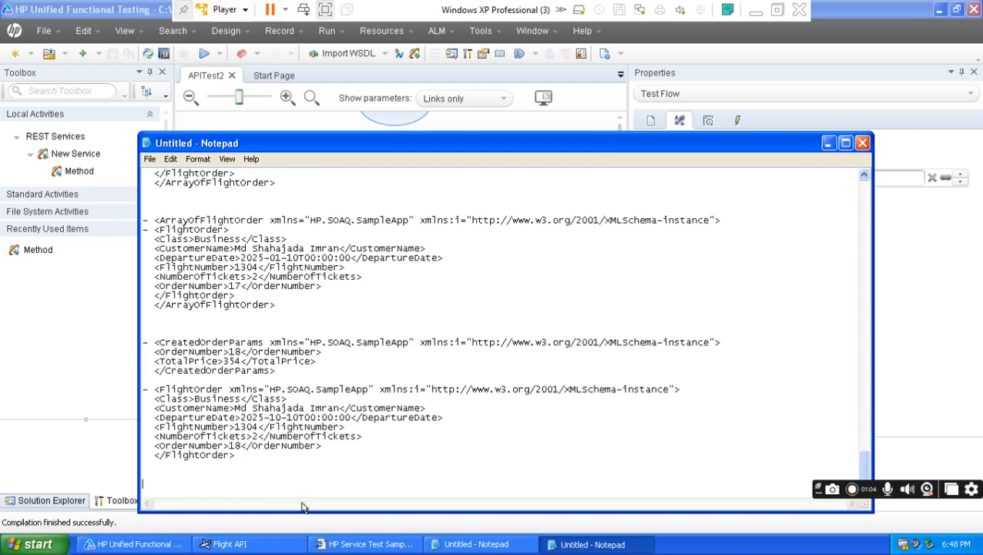
{"action": "key", "text": "ctrl+v"}
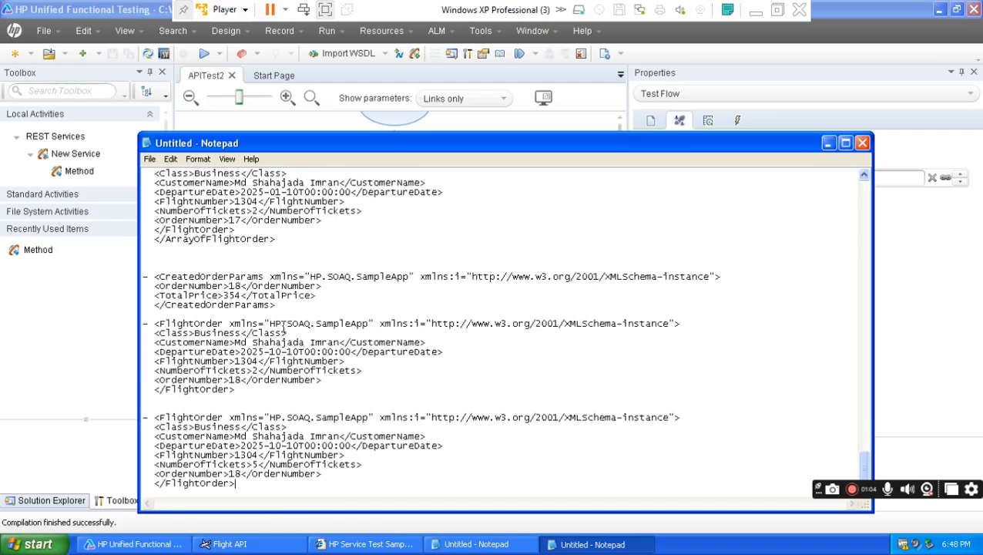
- Compare the NumberOfTickets and OrderNumber values in the last two FlightOrder blocks, then put the notes away
{"action": "left_click_drag", "start_coordinate": [153, 371], "coordinate": [364, 370]}
{"action": "left_click_drag", "start_coordinate": [154, 373], "coordinate": [370, 374]}
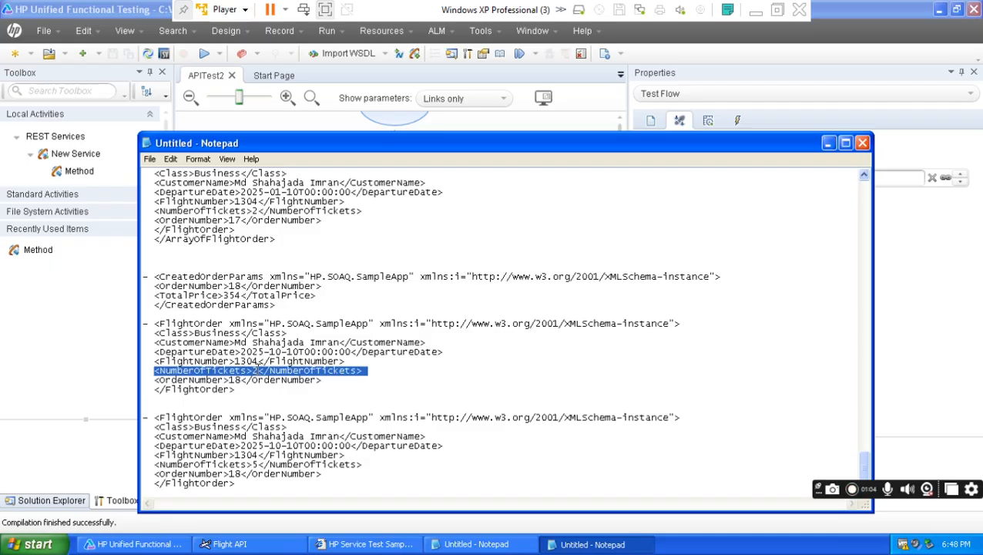
{"action": "double_click", "coordinate": [255, 370]}
{"action": "double_click", "coordinate": [240, 381]}
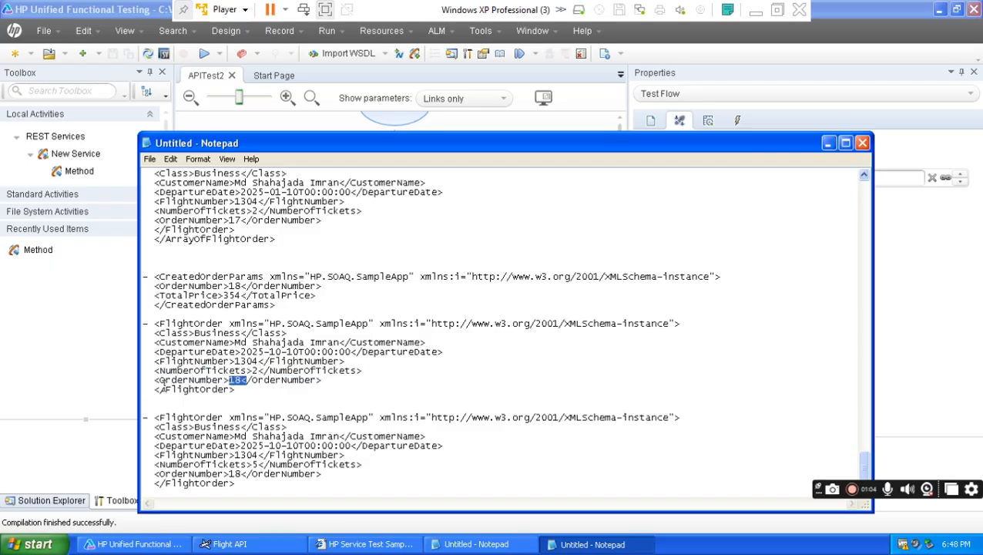
{"action": "left_click_drag", "start_coordinate": [154, 373], "coordinate": [371, 371]}
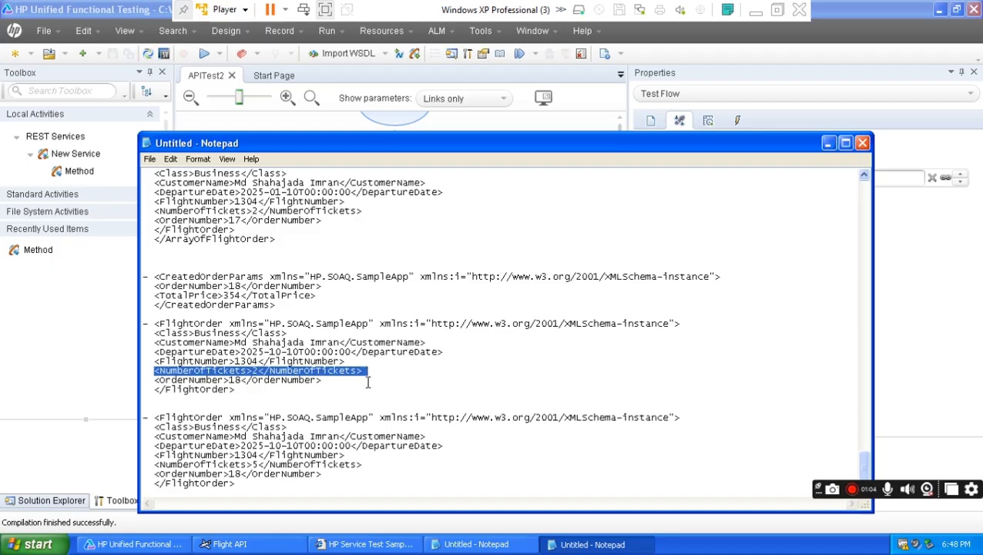
{"action": "left_click_drag", "start_coordinate": [151, 467], "coordinate": [359, 467]}
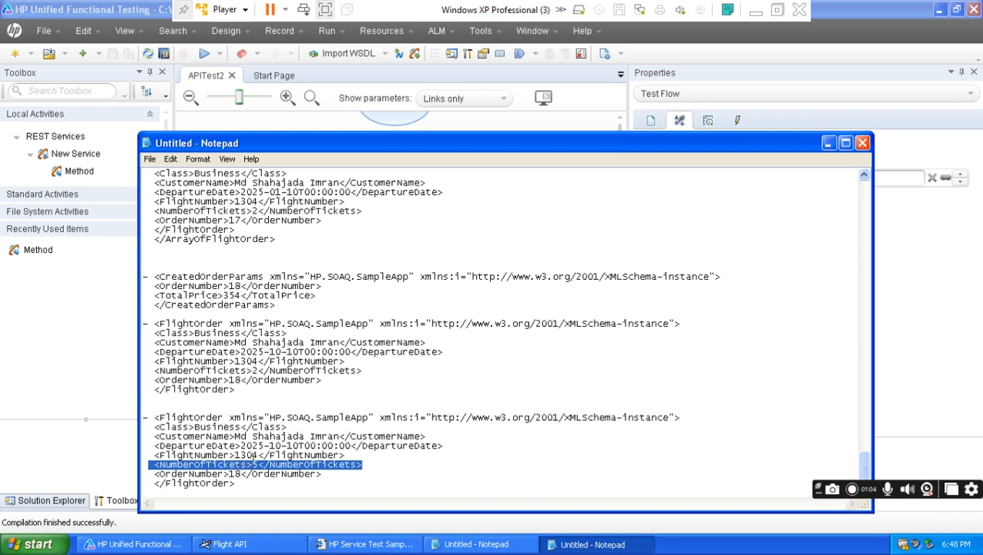
{"action": "left_click", "coordinate": [828, 143]}
- Look up the FlightOrder Delete operation and its endpoint URL in the sample flight application help page
{"action": "left_click", "coordinate": [351, 545]}
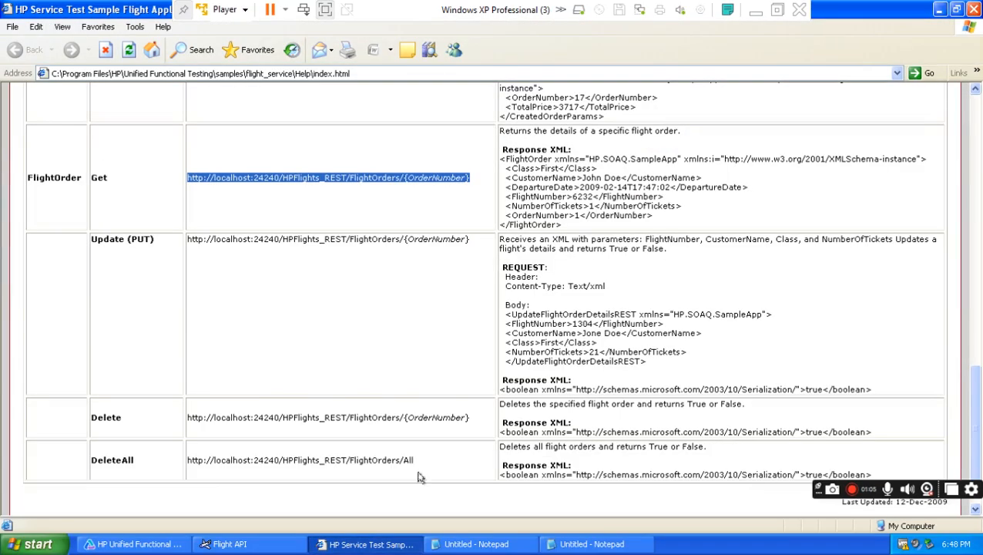
{"action": "left_click", "coordinate": [325, 329]}
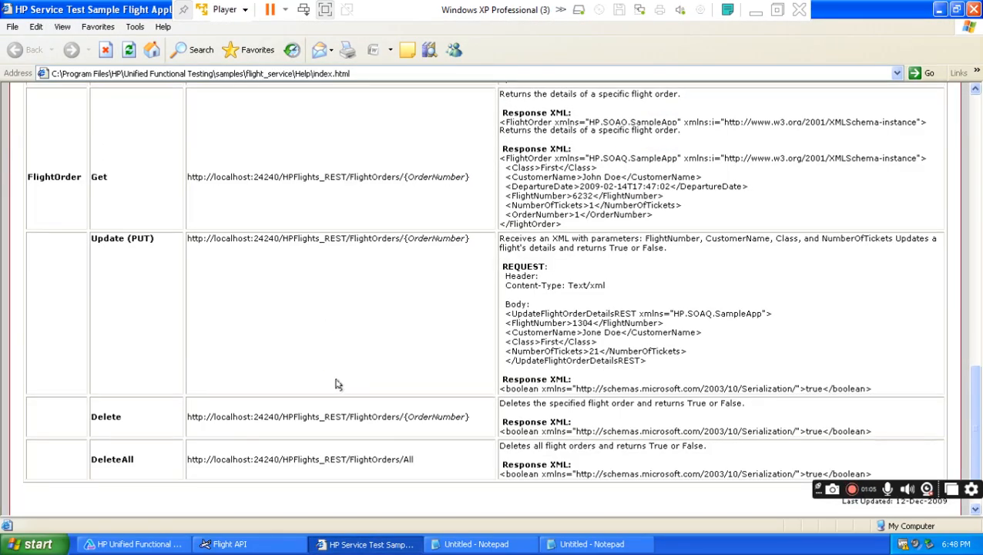
{"action": "scroll", "coordinate": [308, 394], "scroll_direction": "down", "scroll_amount": 1}
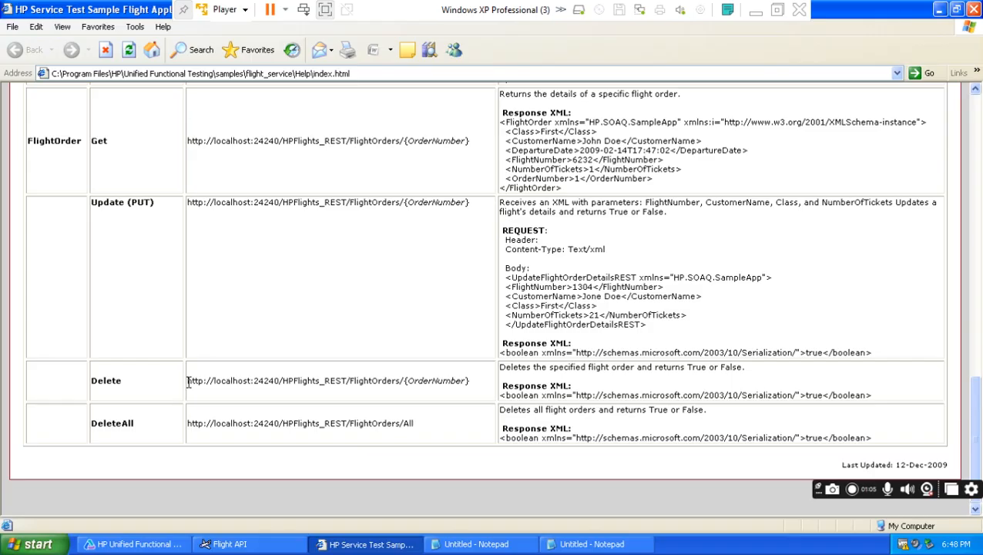
{"action": "left_click_drag", "start_coordinate": [204, 385], "coordinate": [480, 388]}
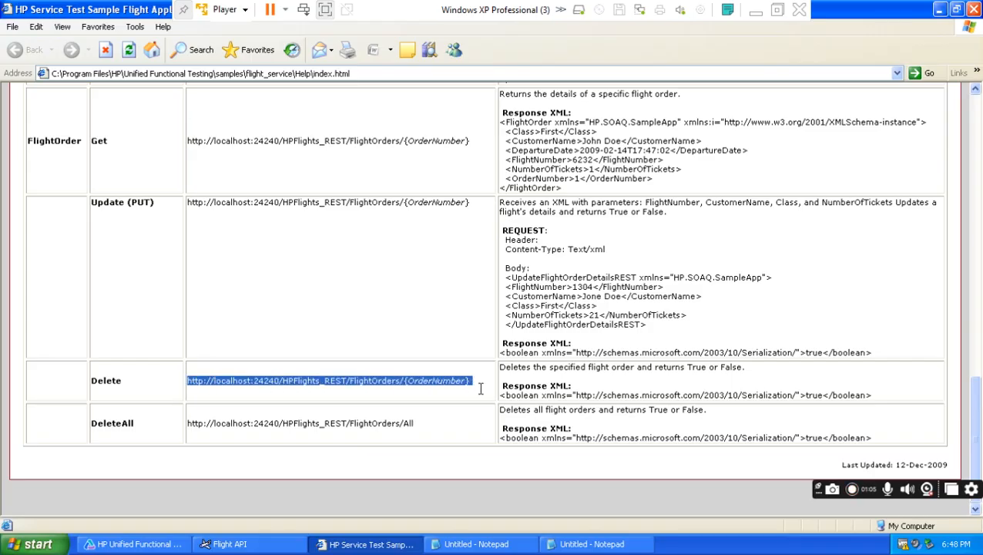
{"action": "left_click", "coordinate": [199, 383]}
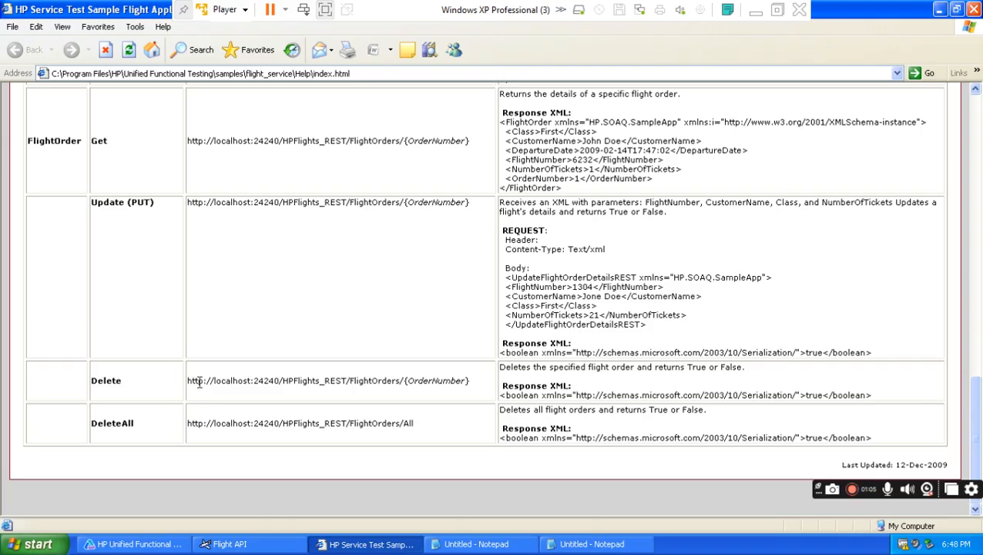
{"action": "left_click_drag", "start_coordinate": [189, 380], "coordinate": [468, 376]}
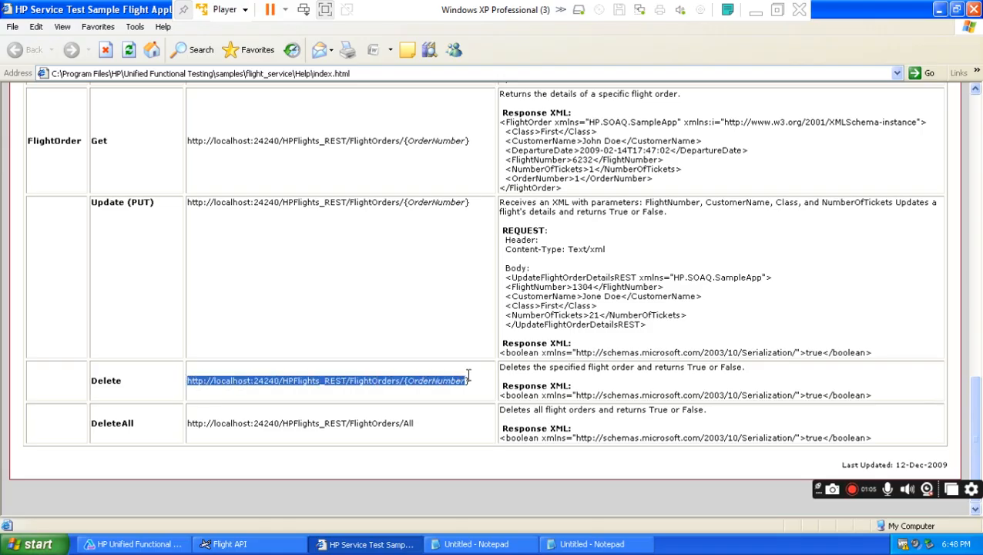
{"action": "right_click", "coordinate": [354, 386]}
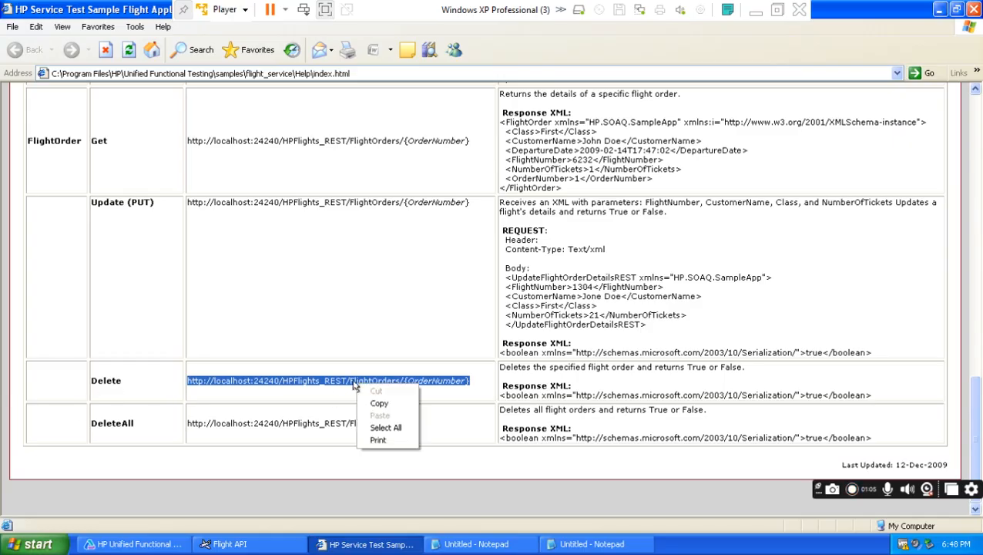
- Switch to the Word notes and set the font color of list items a to d to Automatic
{"action": "left_click", "coordinate": [754, 10]}
{"action": "left_click", "coordinate": [492, 421]}
{"action": "left_click_drag", "start_coordinate": [604, 356], "coordinate": [276, 266]}
{"action": "left_click", "coordinate": [296, 72]}
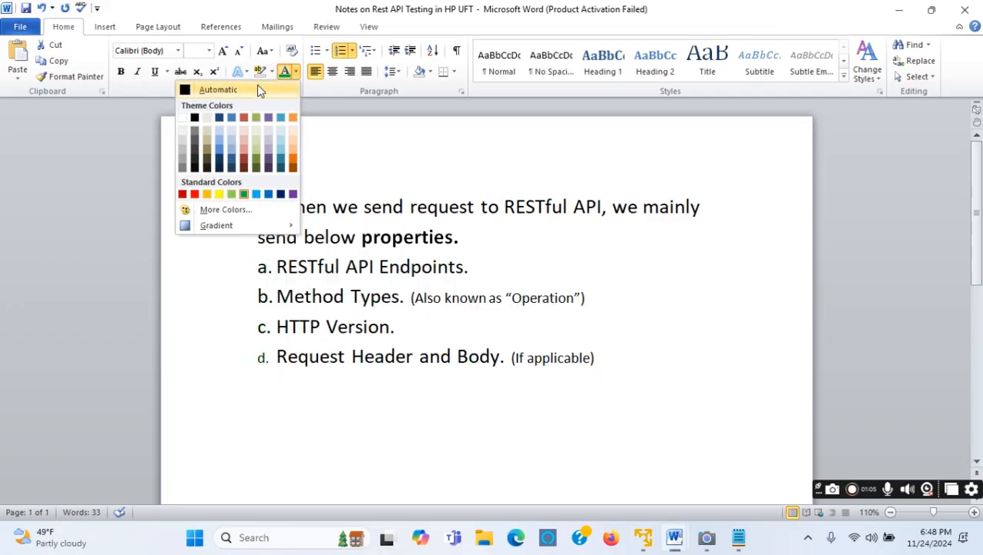
{"action": "left_click", "coordinate": [256, 90]}
{"action": "left_click", "coordinate": [493, 397]}
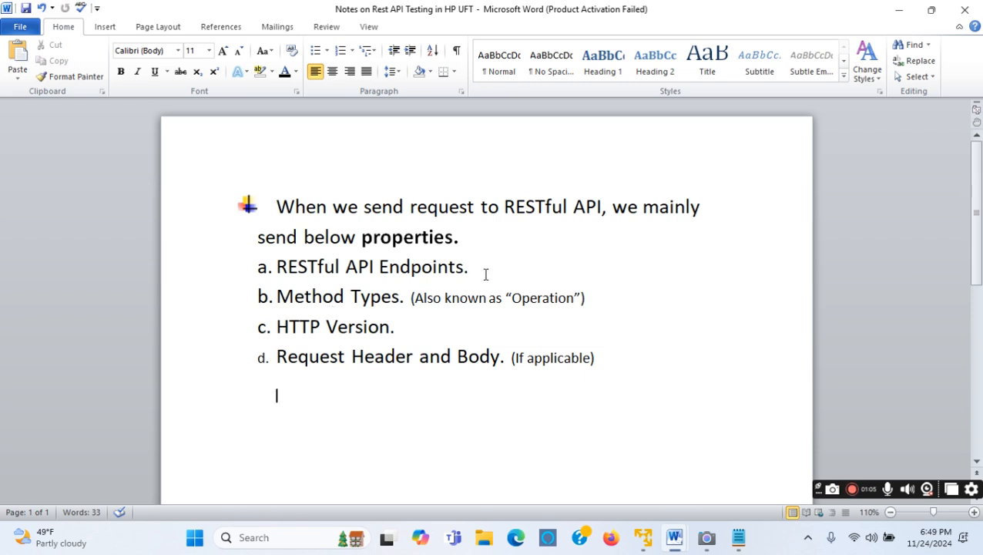
- Check the "RESTful API Endpoints" note against the Delete row in the flight application help page
{"action": "left_click_drag", "start_coordinate": [483, 267], "coordinate": [276, 270]}
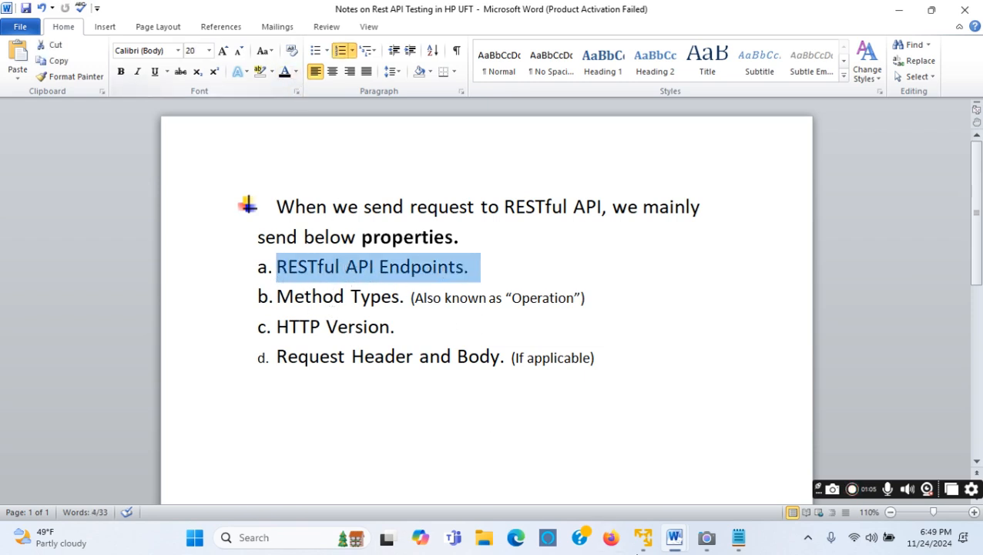
{"action": "left_click", "coordinate": [654, 542]}
{"action": "left_click", "coordinate": [255, 405]}
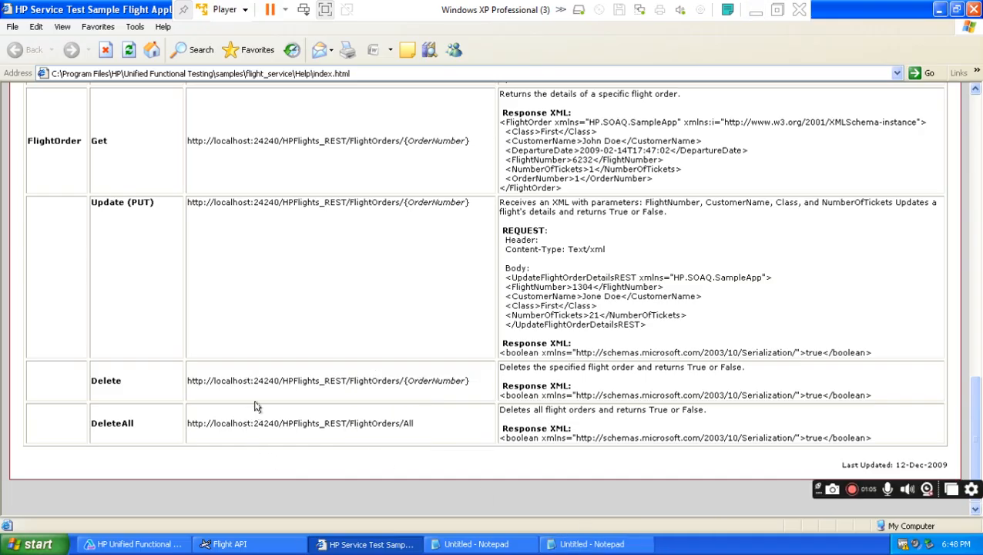
{"action": "left_click_drag", "start_coordinate": [92, 380], "coordinate": [894, 397]}
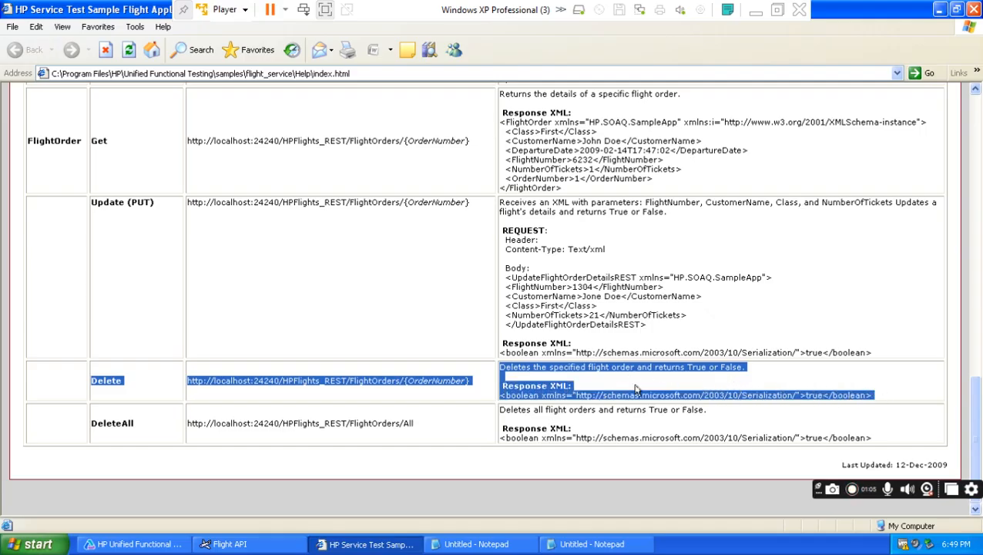
- Color the "RESTful API Endpoints." list item orange in the Word notes
{"action": "left_click", "coordinate": [756, 11]}
{"action": "left_click", "coordinate": [451, 272]}
{"action": "left_click_drag", "start_coordinate": [473, 268], "coordinate": [287, 271]}
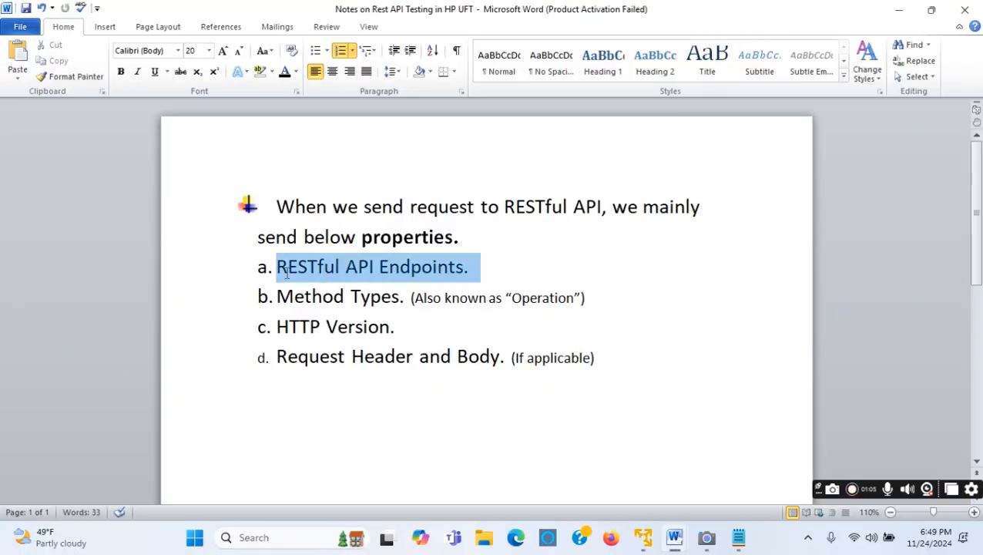
{"action": "left_click", "coordinate": [295, 72]}
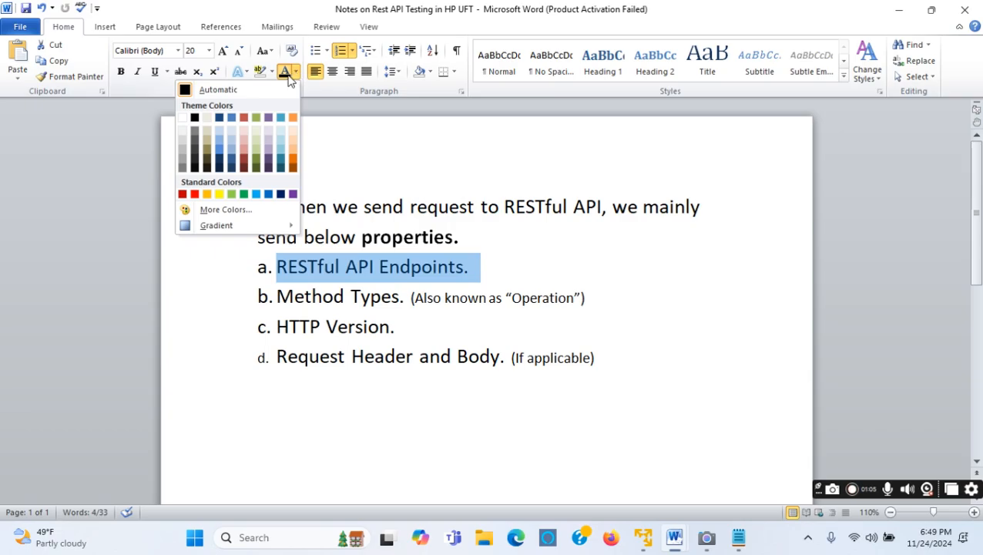
{"action": "left_click", "coordinate": [207, 194]}
{"action": "left_click_drag", "start_coordinate": [346, 268], "coordinate": [445, 267]}
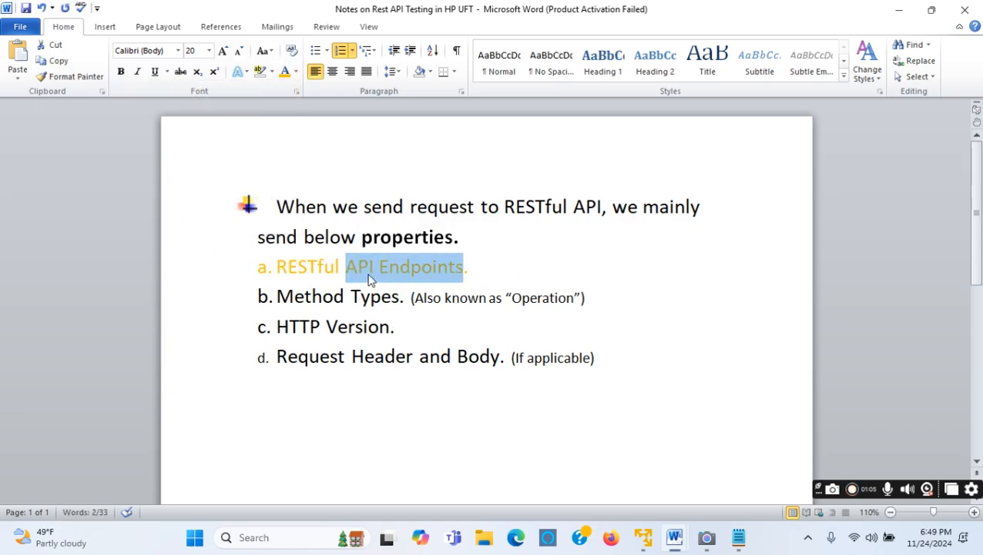
- Copy the Delete endpoint URL from the help page and replace all text in the Notepad URL scratch file with it
{"action": "left_click", "coordinate": [643, 540]}
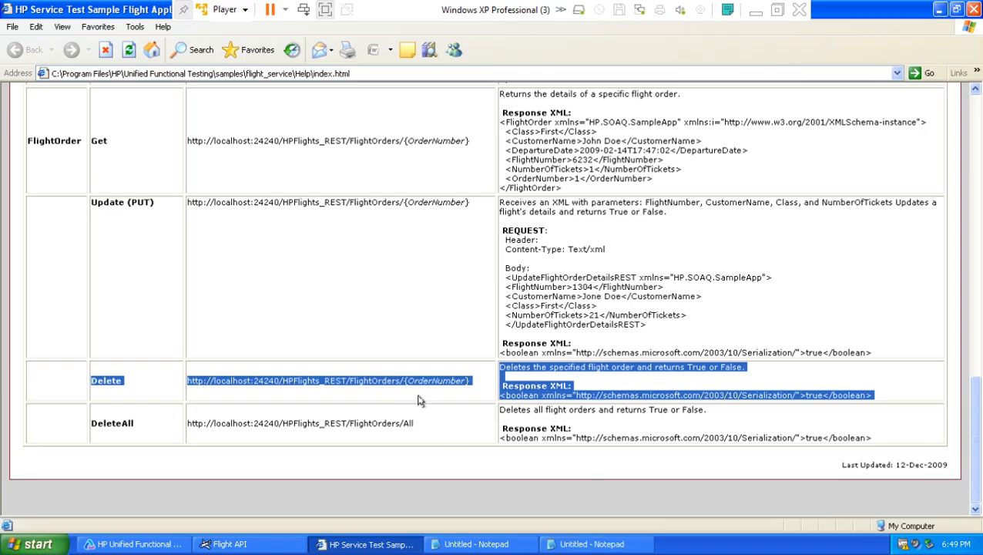
{"action": "left_click", "coordinate": [465, 392]}
{"action": "left_click_drag", "start_coordinate": [470, 385], "coordinate": [188, 388]}
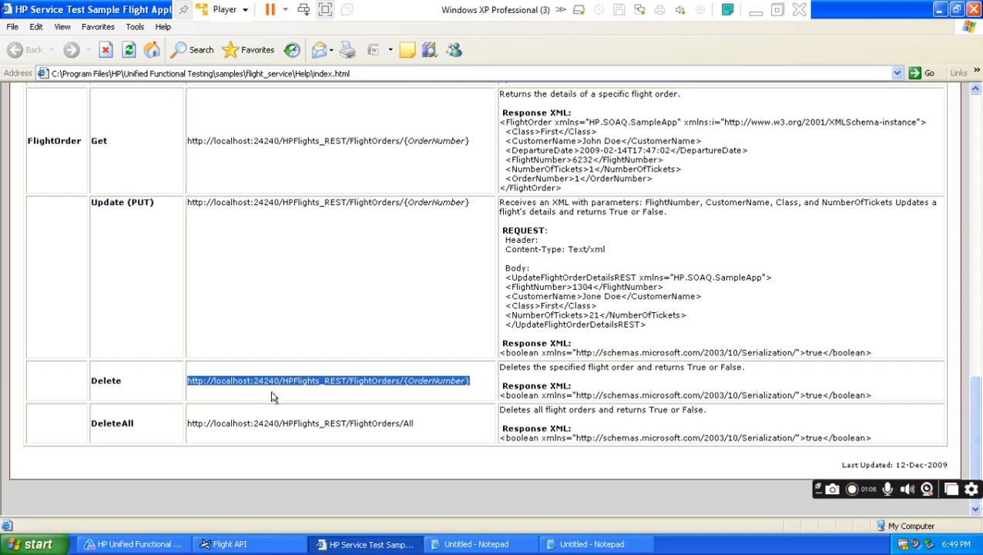
{"action": "right_click", "coordinate": [336, 386]}
{"action": "left_click", "coordinate": [348, 399]}
{"action": "left_click", "coordinate": [478, 543]}
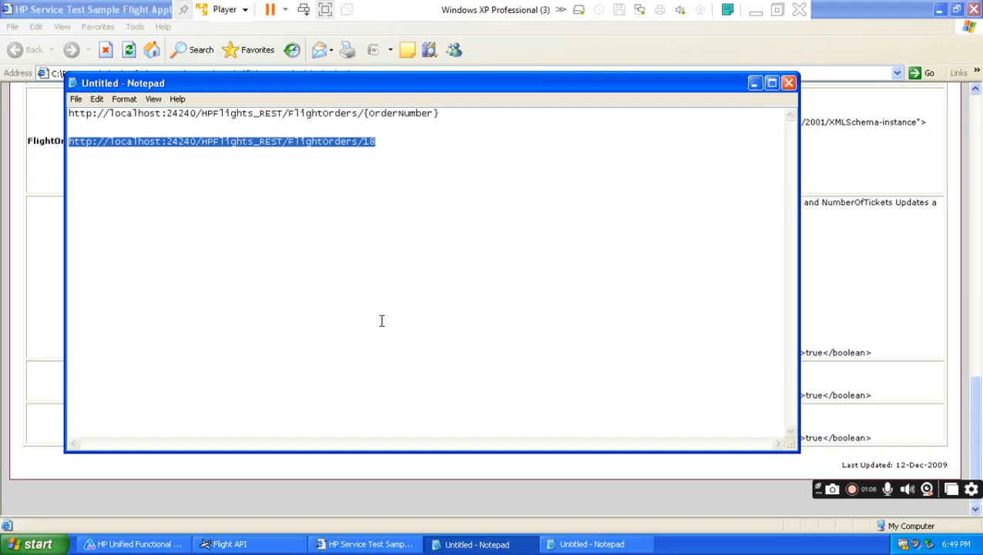
{"action": "key", "text": "ctrl+a"}
{"action": "key", "text": "ctrl+v"}
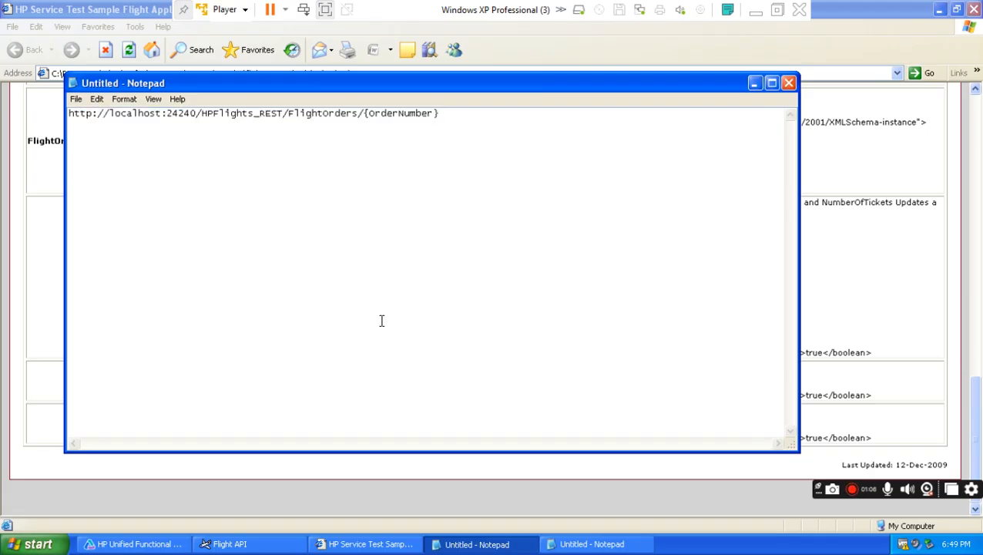
- Add a second copy of the Delete URL below the first, replacing its {OrderNumber} placeholder with the existing order's number
{"action": "left_click_drag", "start_coordinate": [455, 113], "coordinate": [64, 114]}
{"action": "left_click", "coordinate": [373, 134]}
{"action": "left_click_drag", "start_coordinate": [364, 113], "coordinate": [452, 114]}
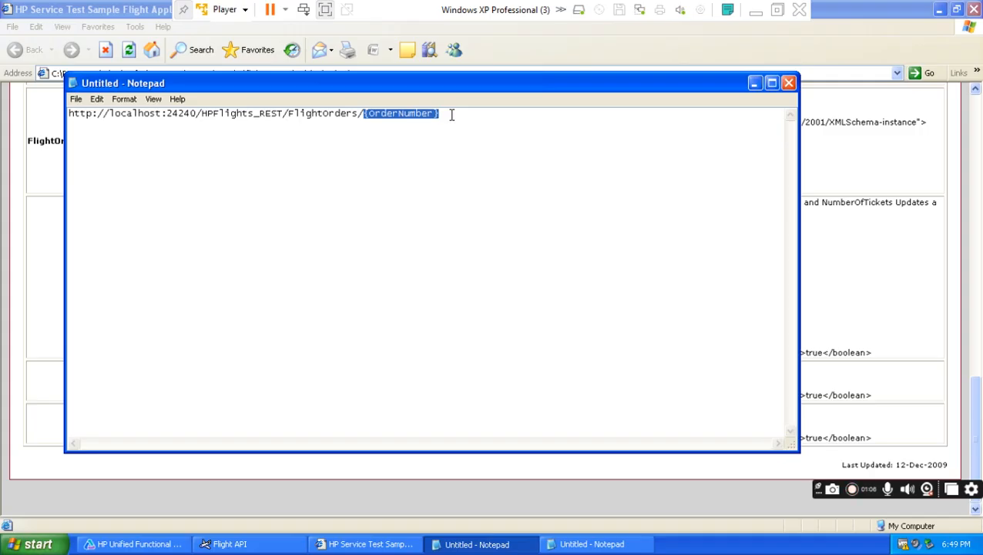
{"action": "left_click", "coordinate": [462, 113]}
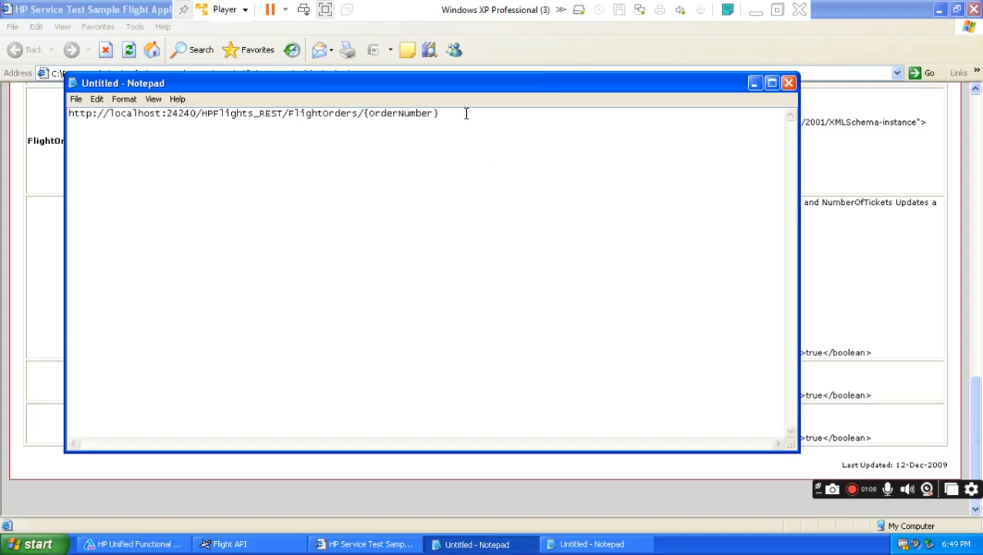
{"action": "key", "text": "ctrl+v"}
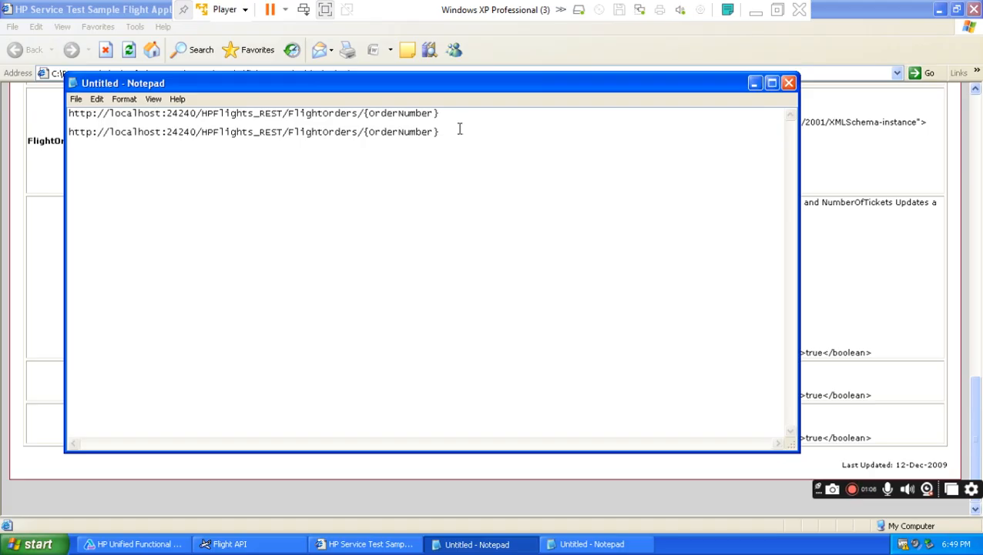
{"action": "left_click_drag", "start_coordinate": [365, 133], "coordinate": [446, 135]}
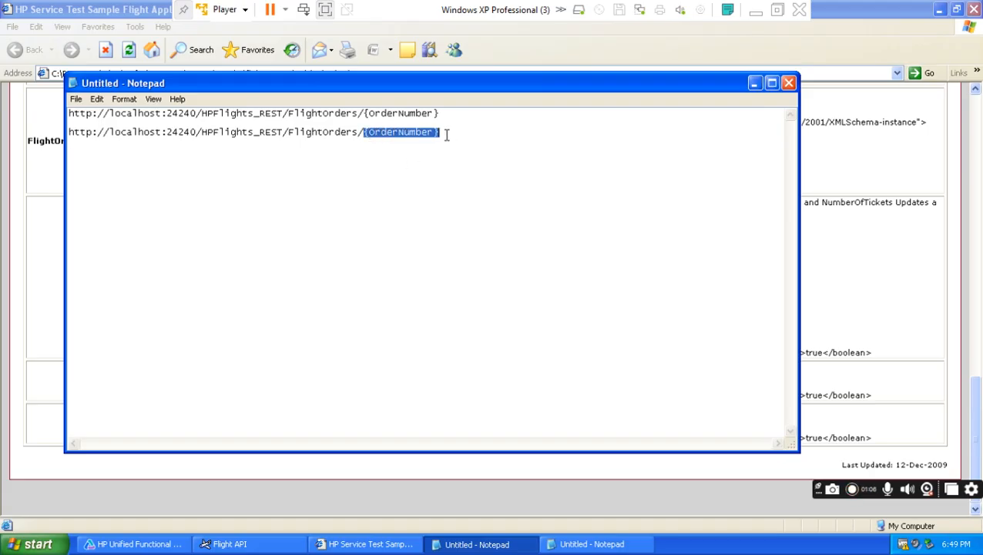
{"action": "type", "text": "18"}
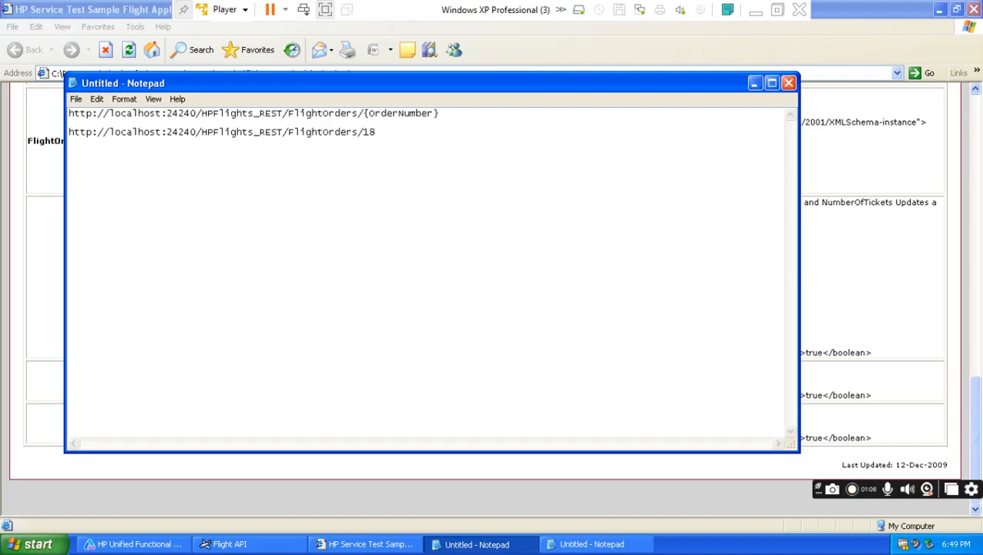
- Copy the completed Delete URL containing the order's number and minimize the Notepad scratch file
{"action": "left_click_drag", "start_coordinate": [378, 132], "coordinate": [70, 131]}
{"action": "right_click", "coordinate": [90, 138]}
{"action": "left_click", "coordinate": [116, 172]}
{"action": "left_click", "coordinate": [755, 83]}
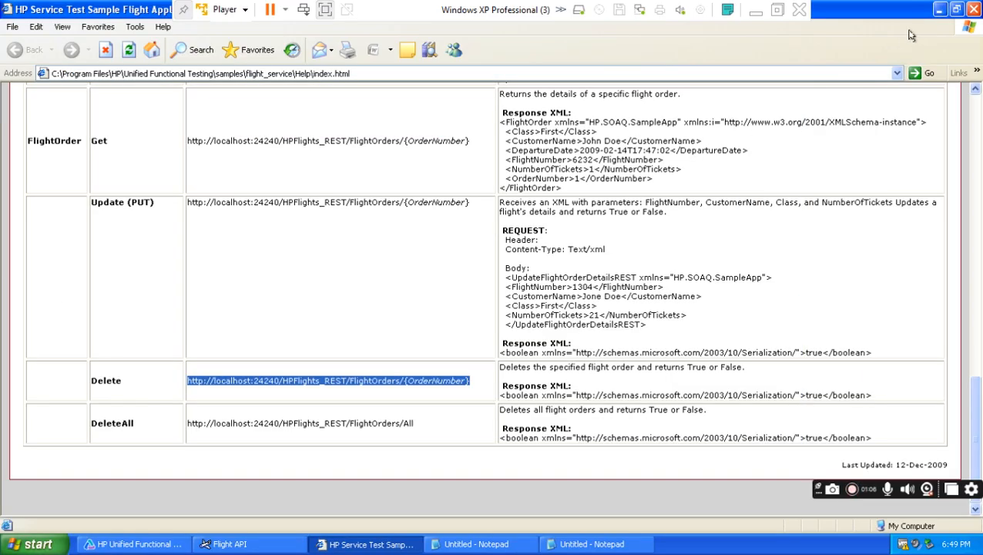
- Switch to HP Unified Functional Testing and replace HTTP Request5's URL with the copied Delete URL containing the order's number
{"action": "key", "text": "alt+Tab"}
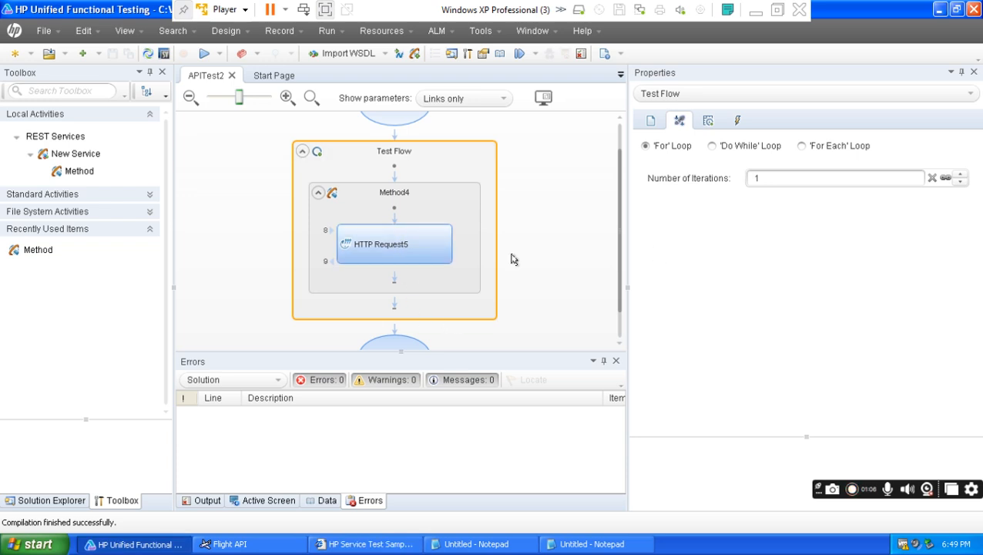
{"action": "left_click", "coordinate": [443, 248]}
{"action": "left_click", "coordinate": [872, 194]}
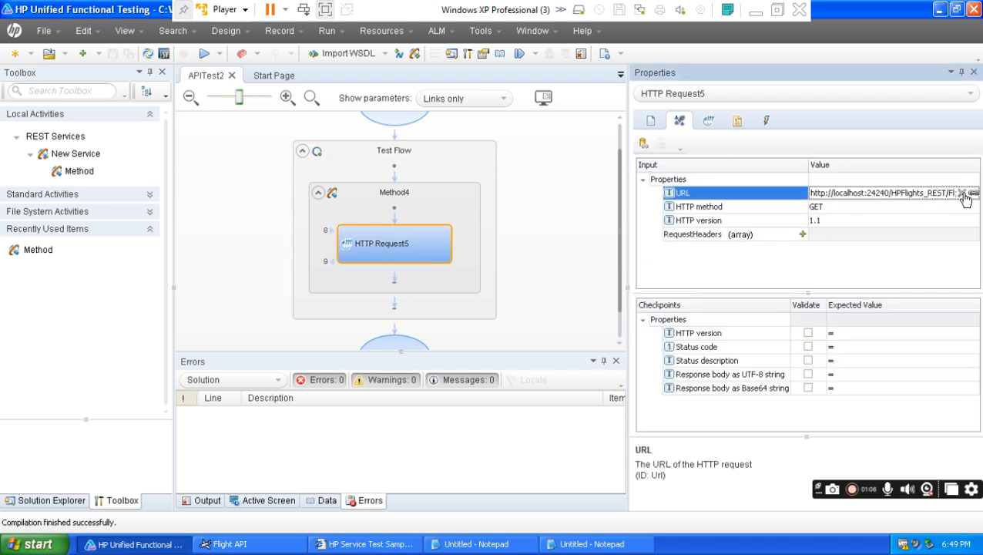
{"action": "left_click", "coordinate": [961, 193]}
{"action": "left_click", "coordinate": [570, 306]}
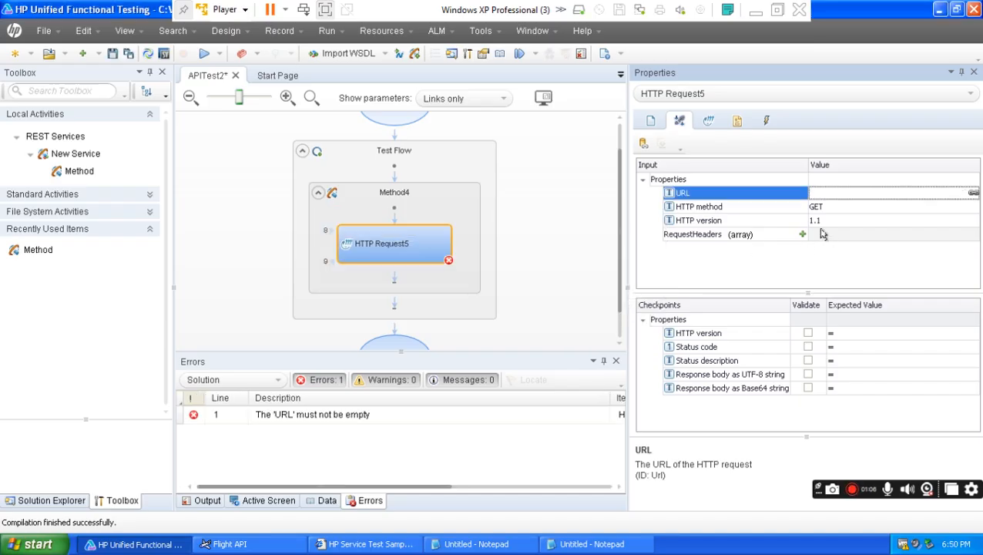
{"action": "key", "text": "ctrl+v"}
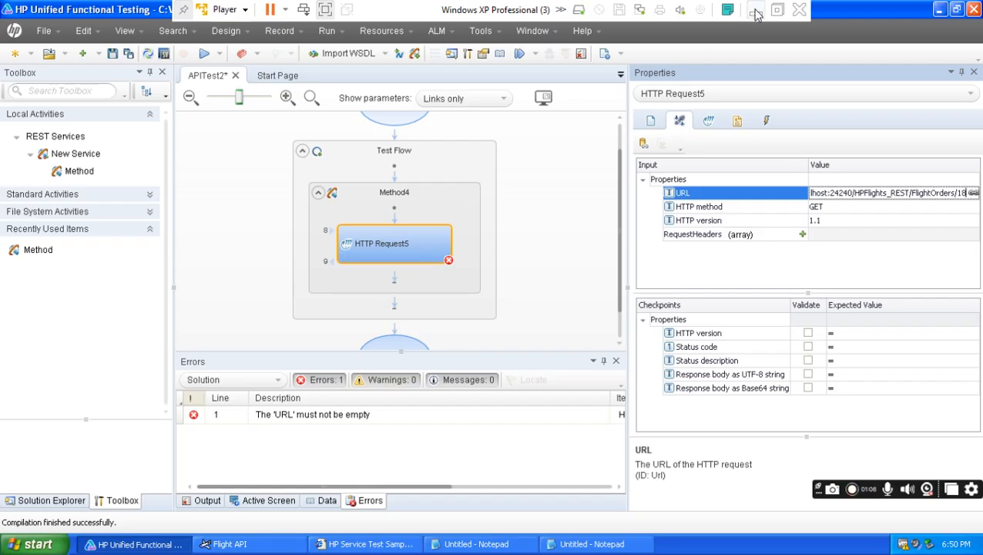
{"action": "left_click", "coordinate": [843, 207]}
- Switch to the Word notes and color the "RESTful API Endpoints." list item green
{"action": "left_click", "coordinate": [756, 10]}
{"action": "left_click_drag", "start_coordinate": [482, 270], "coordinate": [276, 266]}
{"action": "left_click", "coordinate": [295, 72]}
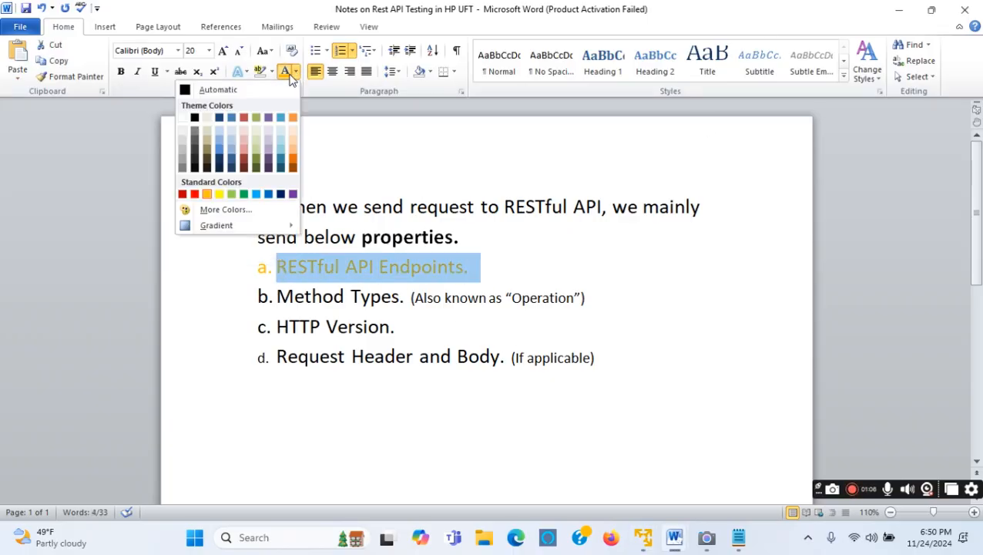
{"action": "left_click", "coordinate": [244, 193]}
{"action": "left_click", "coordinate": [527, 325]}
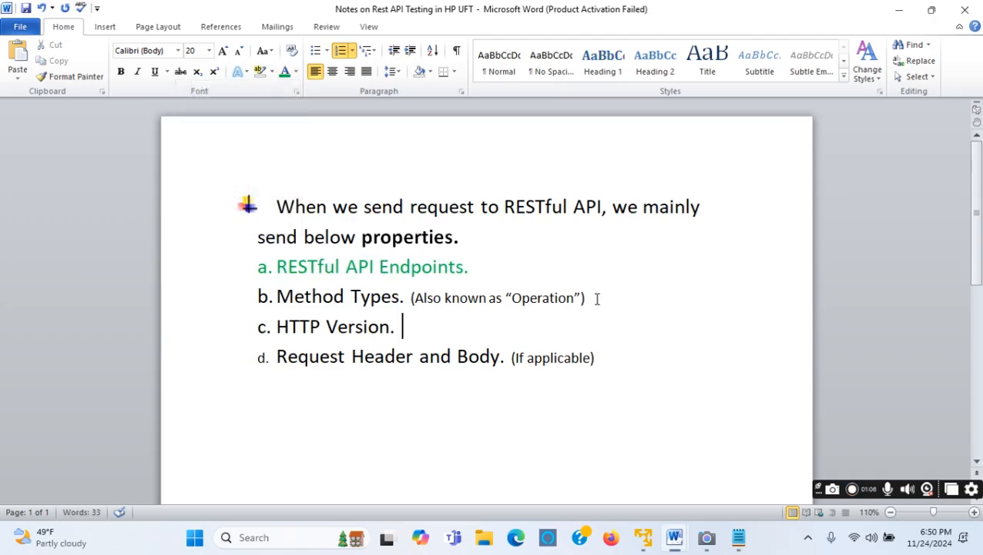
- Color the "Method Types. (Also known as "Operation")" list item orange in the Word notes
{"action": "left_click_drag", "start_coordinate": [596, 298], "coordinate": [281, 298]}
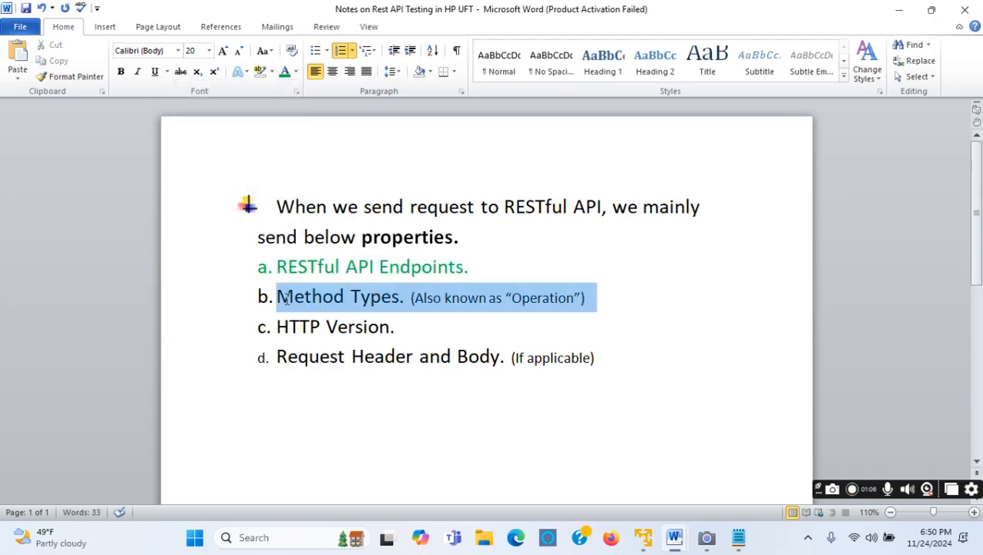
{"action": "left_click", "coordinate": [297, 72]}
{"action": "left_click", "coordinate": [209, 193]}
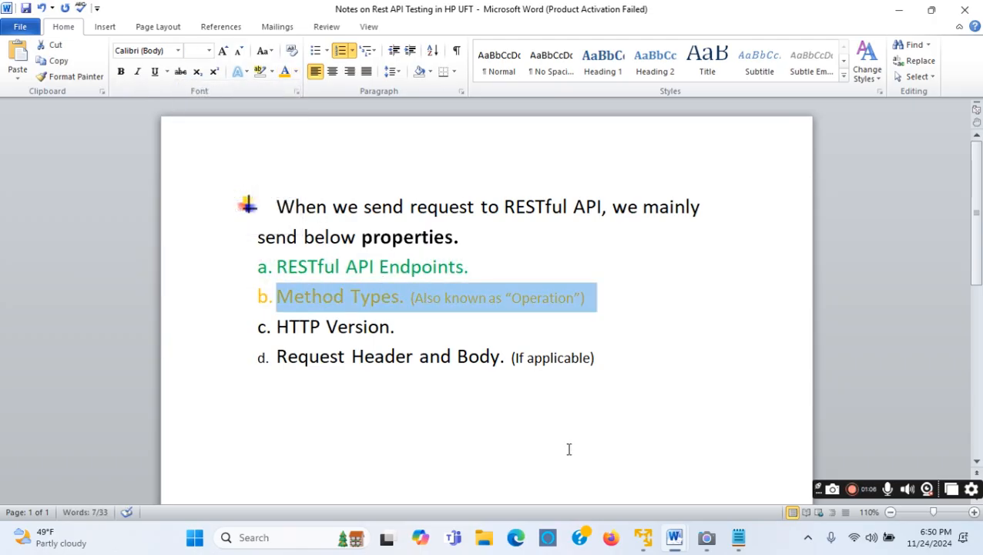
- Check the Delete operation on the help page, and set HTTP Request5's HTTP method to DELETE and HTTP version to 1.1
{"action": "left_click", "coordinate": [643, 537]}
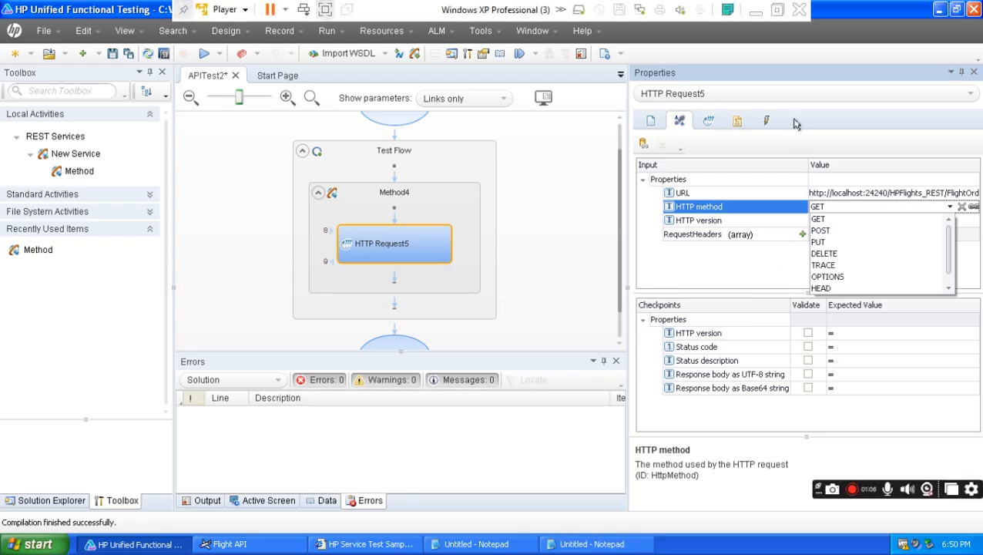
{"action": "left_click", "coordinate": [358, 544]}
{"action": "left_click_drag", "start_coordinate": [121, 381], "coordinate": [91, 381]}
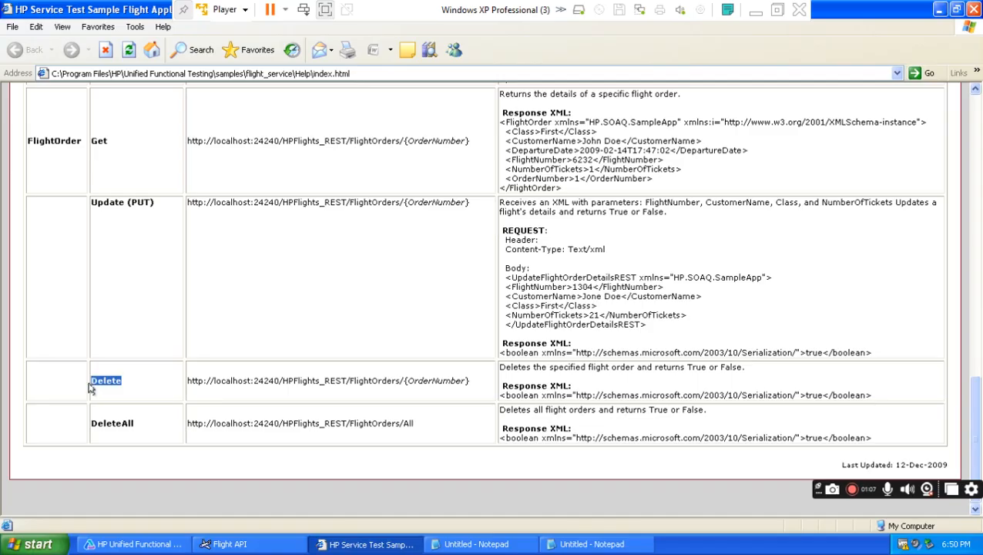
{"action": "left_click", "coordinate": [137, 545]}
{"action": "left_click", "coordinate": [878, 207]}
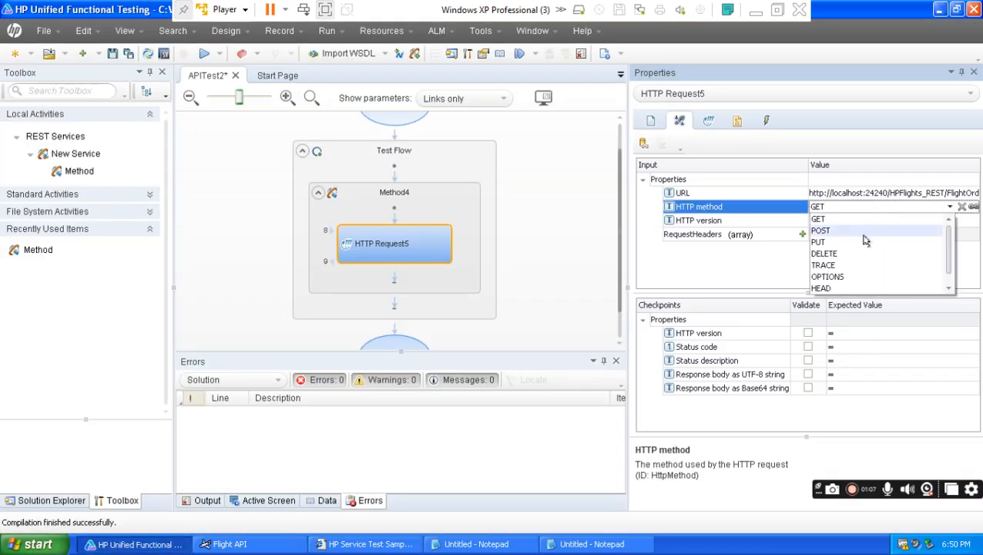
{"action": "left_click", "coordinate": [948, 282]}
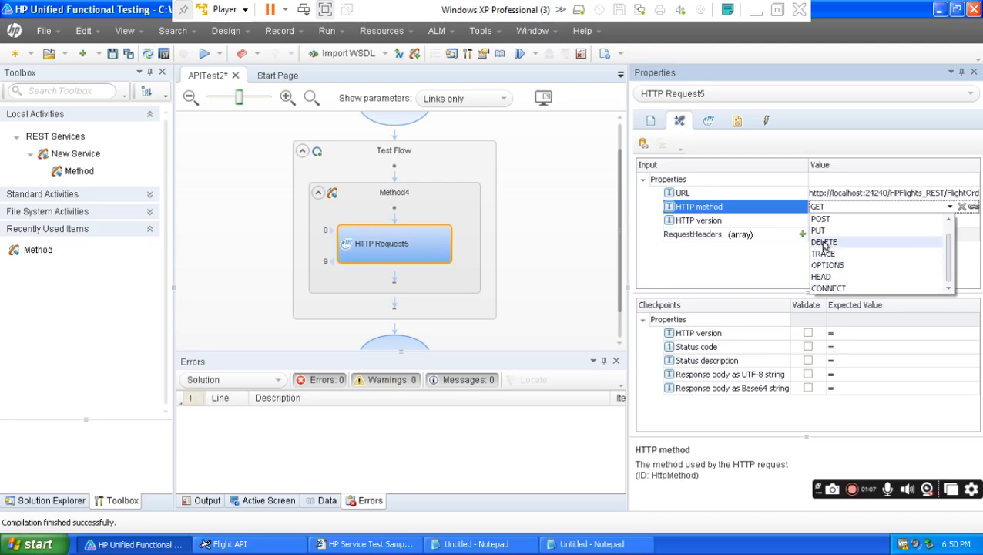
{"action": "left_click", "coordinate": [824, 243]}
{"action": "left_click", "coordinate": [821, 222]}
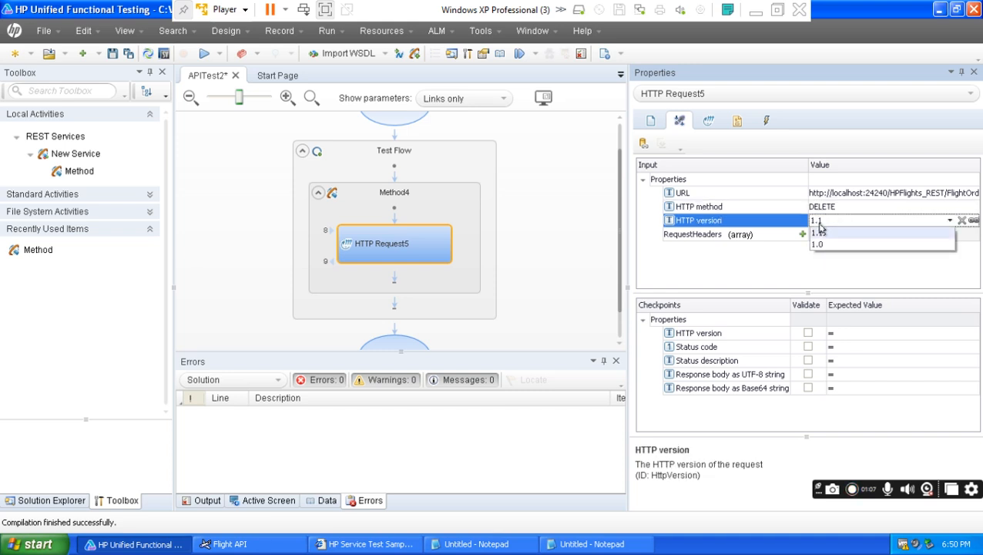
{"action": "left_click", "coordinate": [822, 233]}
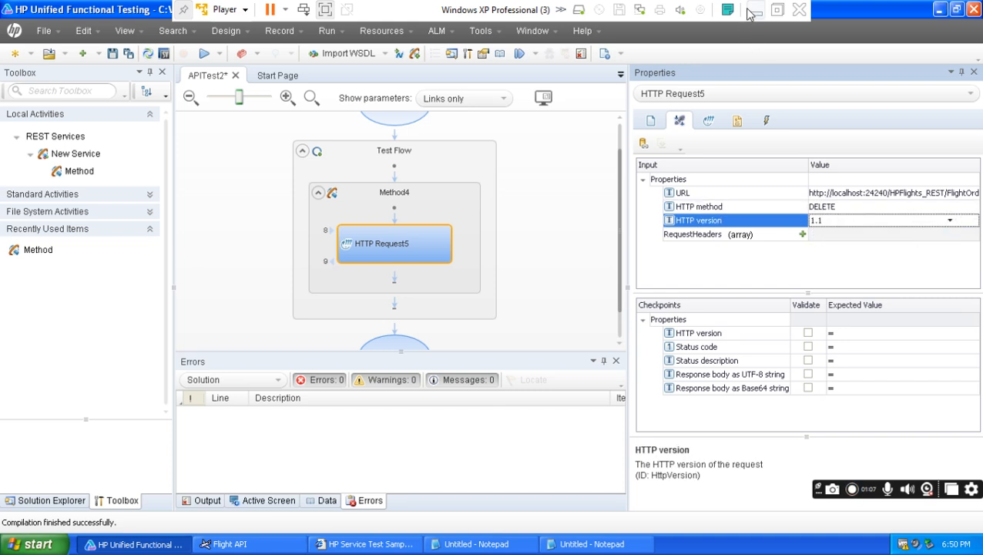
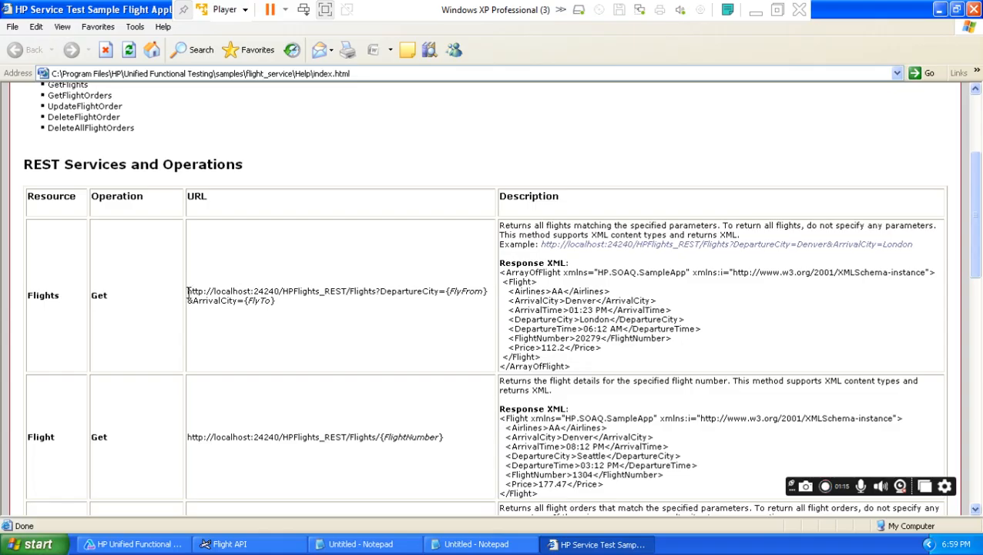
- Examine the Flights Get entry on the help page, including its DepartureCity, {FlyFrom} and ArrivalCity URL parts
{"action": "left_click_drag", "start_coordinate": [27, 302], "coordinate": [577, 364]}
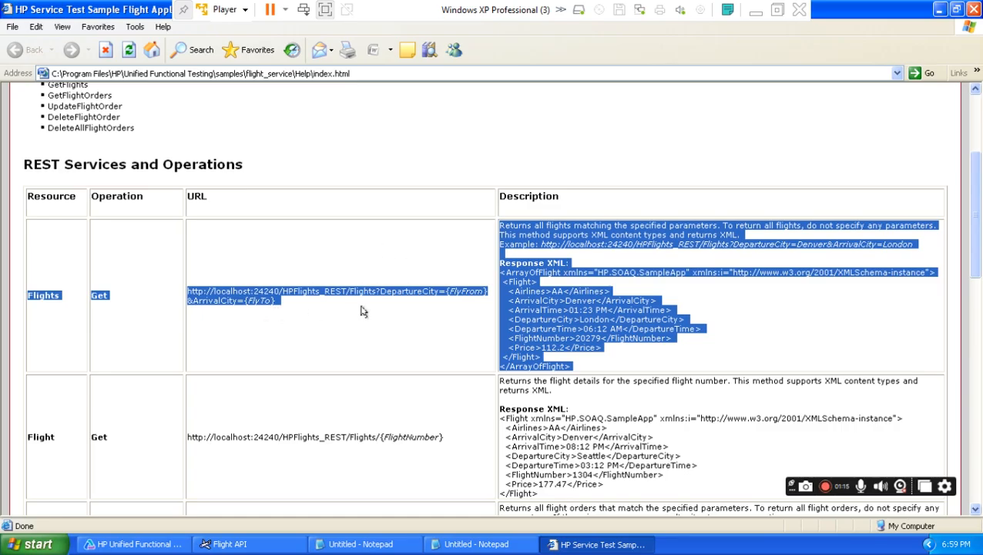
{"action": "left_click", "coordinate": [400, 323]}
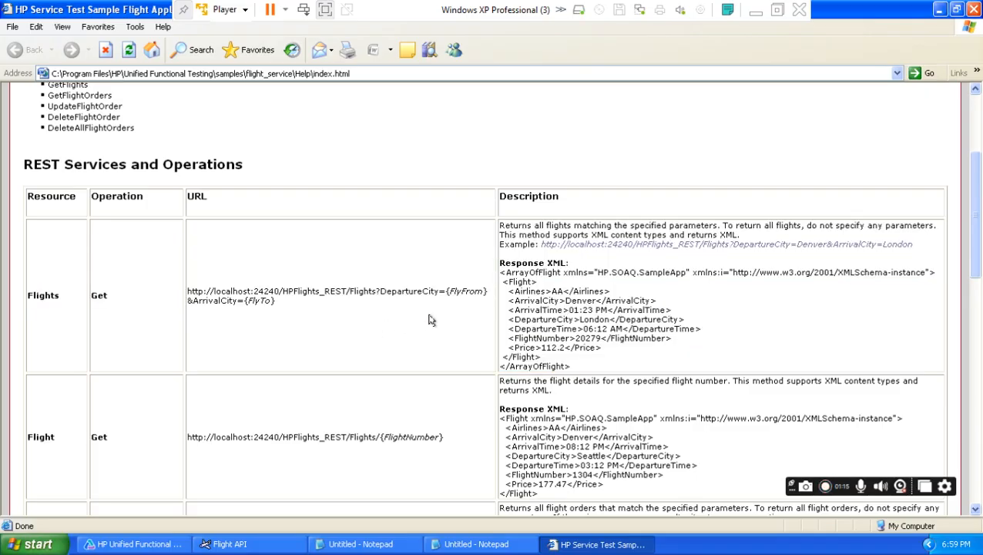
{"action": "double_click", "coordinate": [470, 293]}
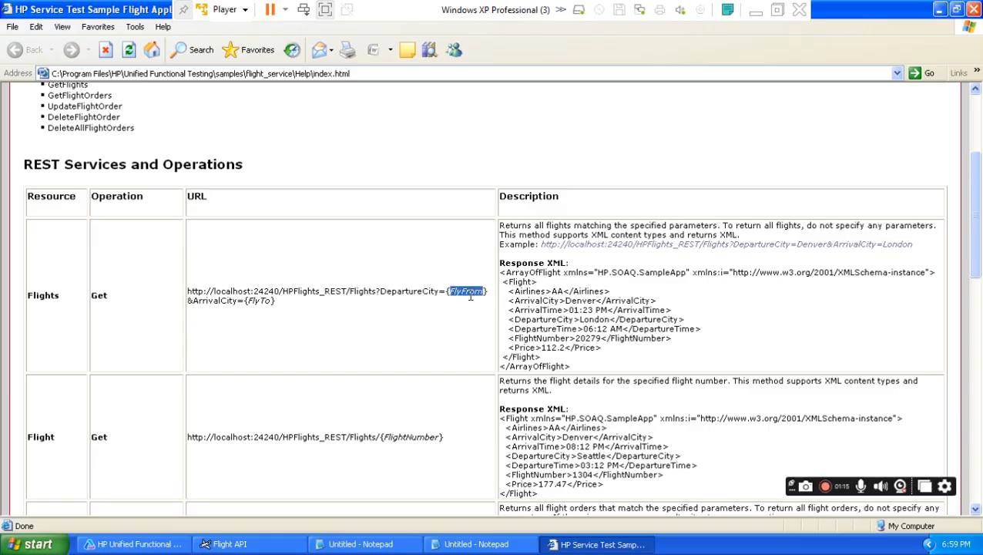
{"action": "left_click_drag", "start_coordinate": [381, 292], "coordinate": [438, 293]}
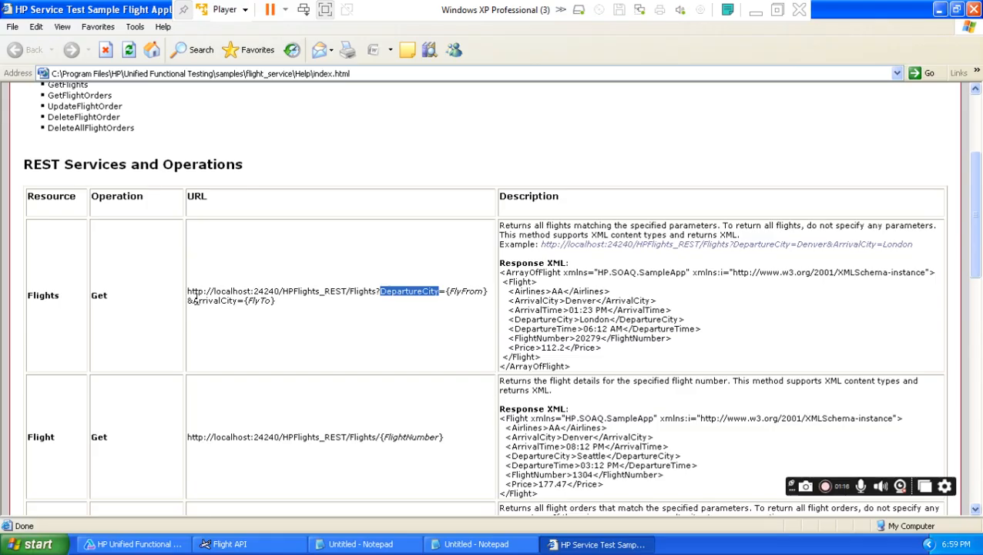
{"action": "left_click_drag", "start_coordinate": [193, 301], "coordinate": [232, 307]}
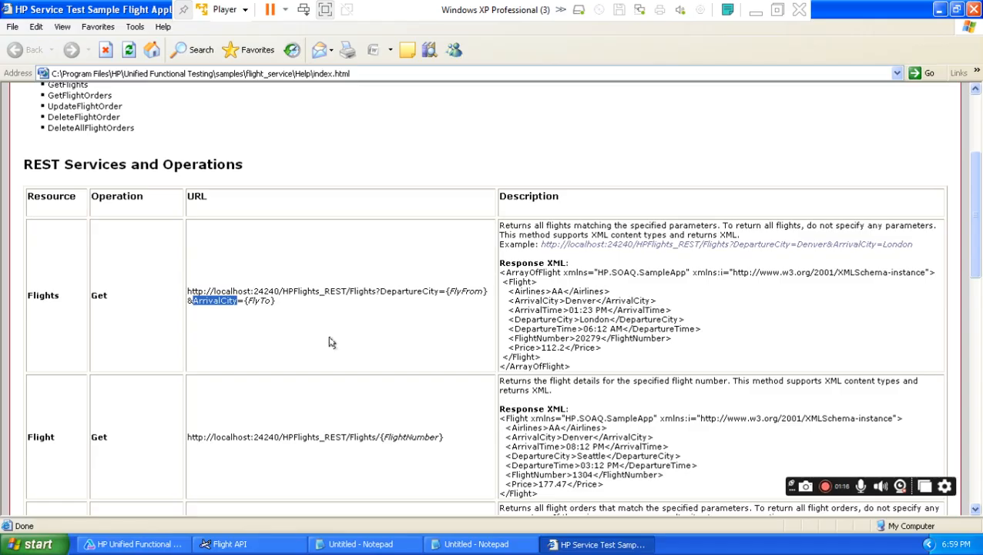
{"action": "left_click", "coordinate": [277, 316]}
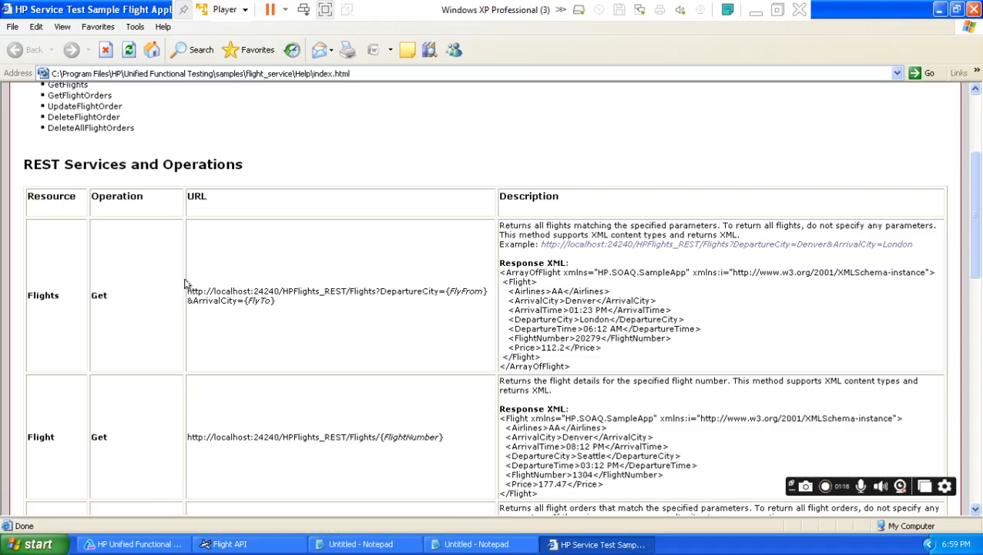
- Copy the Flights Get URL from the help page and replace all text in the Notepad URL scratch file with it
{"action": "left_click_drag", "start_coordinate": [188, 290], "coordinate": [282, 308]}
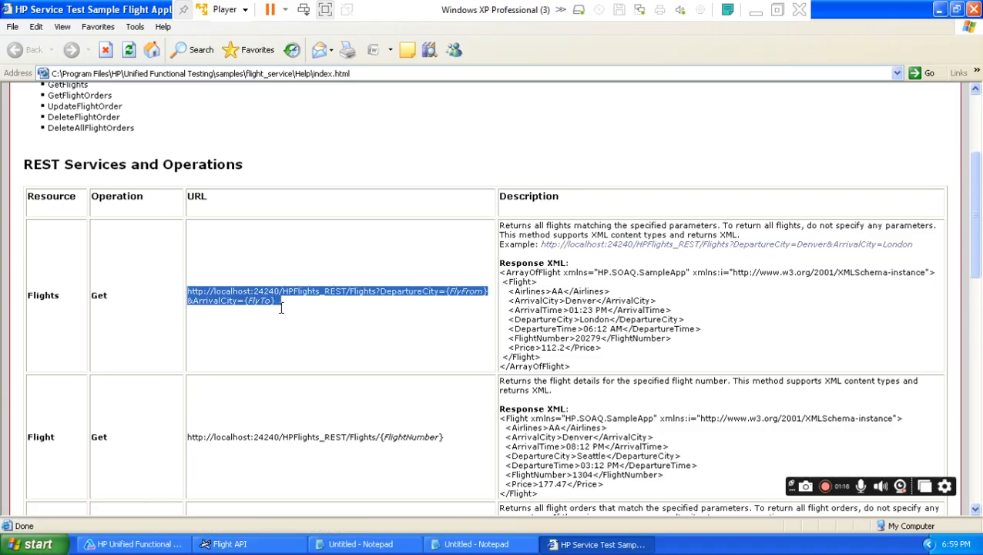
{"action": "right_click", "coordinate": [255, 297]}
{"action": "left_click", "coordinate": [279, 316]}
{"action": "left_click", "coordinate": [473, 545]}
{"action": "left_click", "coordinate": [468, 543]}
{"action": "left_click", "coordinate": [345, 544]}
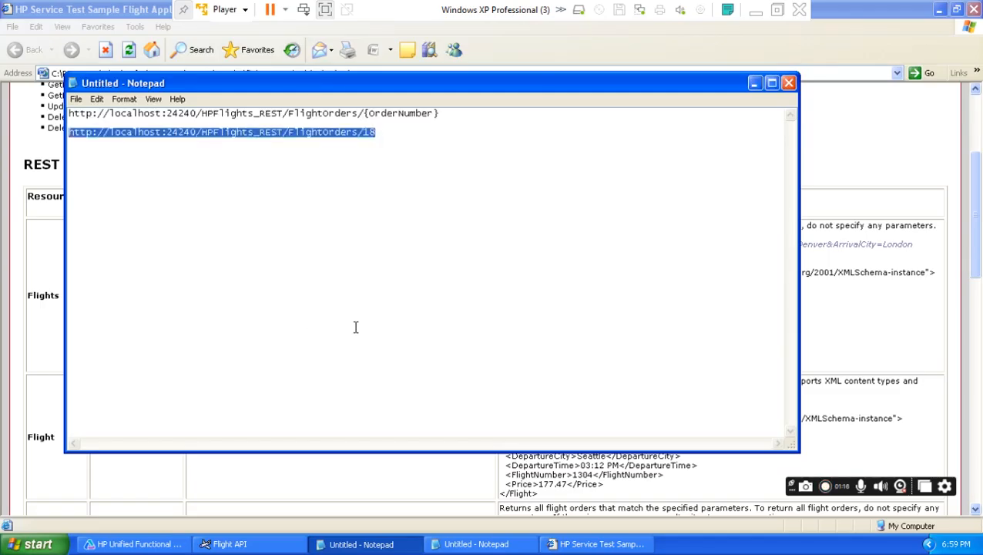
{"action": "key", "text": "ctrl+a"}
{"action": "key", "text": "ctrl+v"}
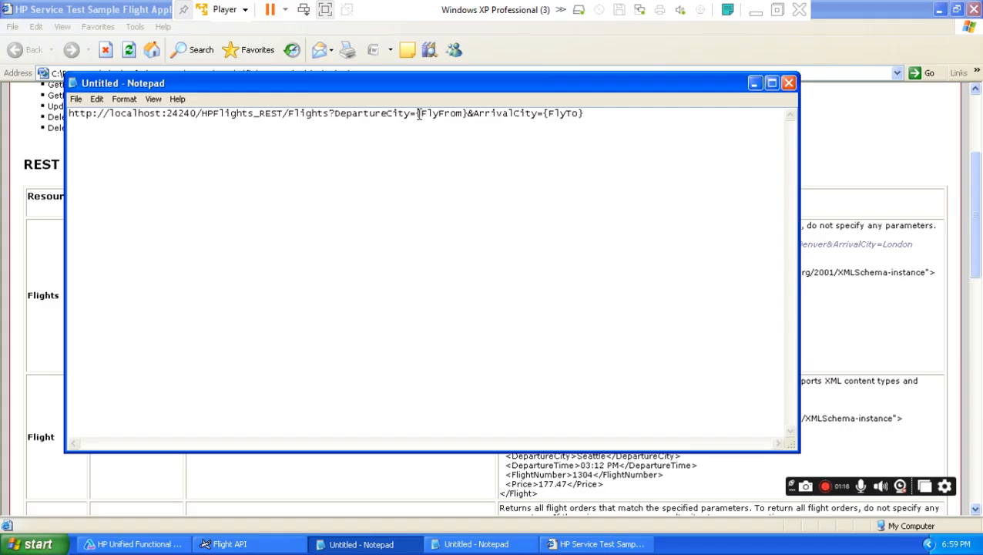
{"action": "left_click_drag", "start_coordinate": [415, 116], "coordinate": [464, 115]}
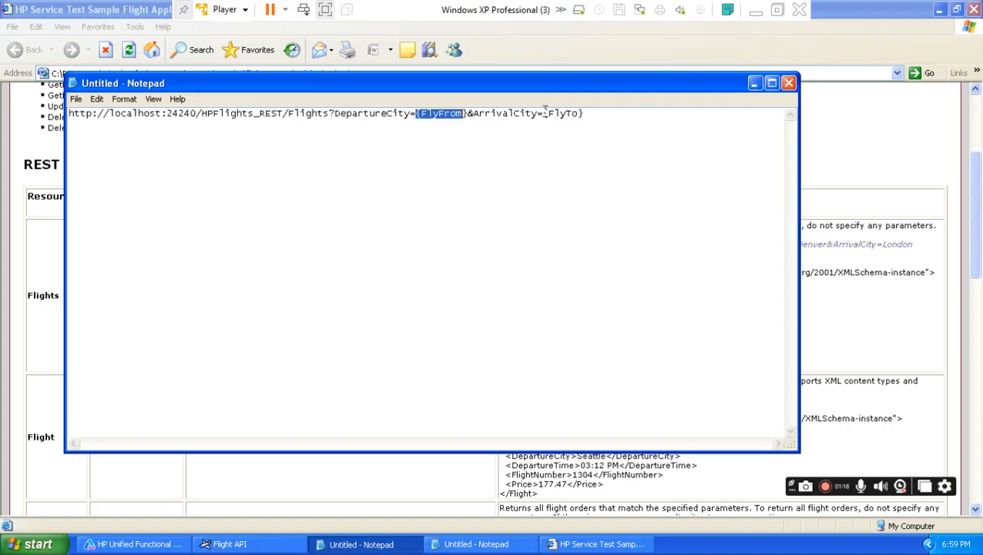
{"action": "left_click_drag", "start_coordinate": [543, 113], "coordinate": [584, 114]}
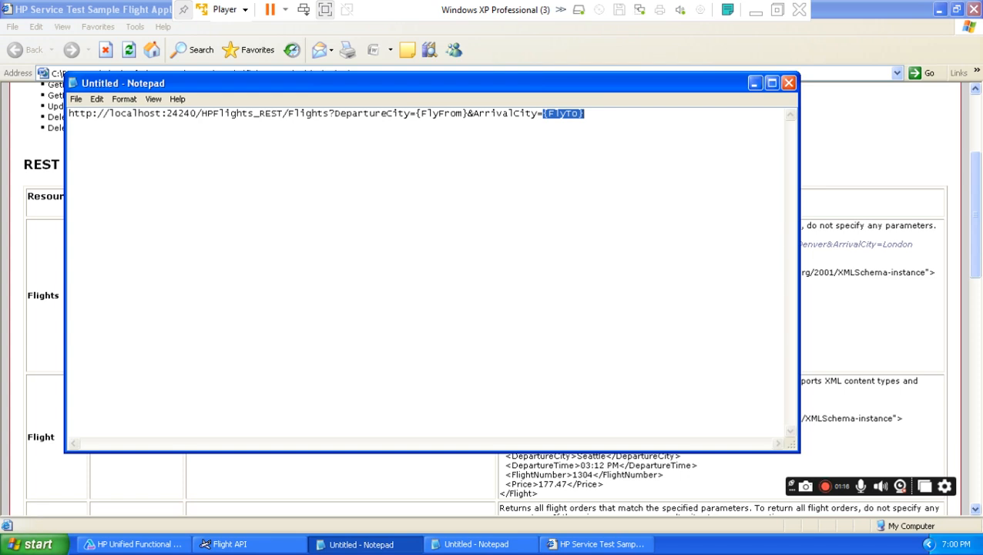
- Uncover the desktop behind Notepad and open the limon workbook in Excel, showing Sheet2
{"action": "left_click", "coordinate": [23, 544]}
{"action": "left_click", "coordinate": [610, 255]}
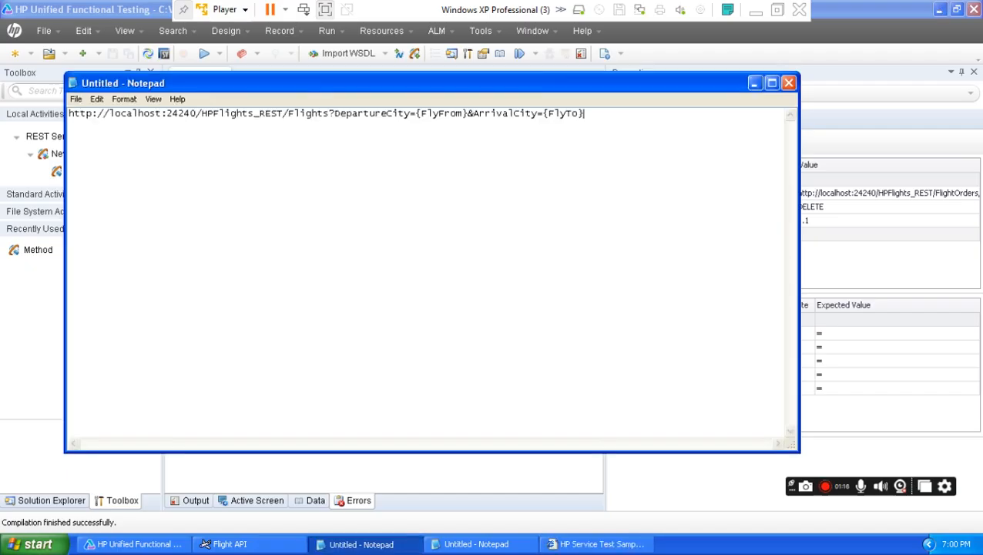
{"action": "left_click", "coordinate": [939, 10]}
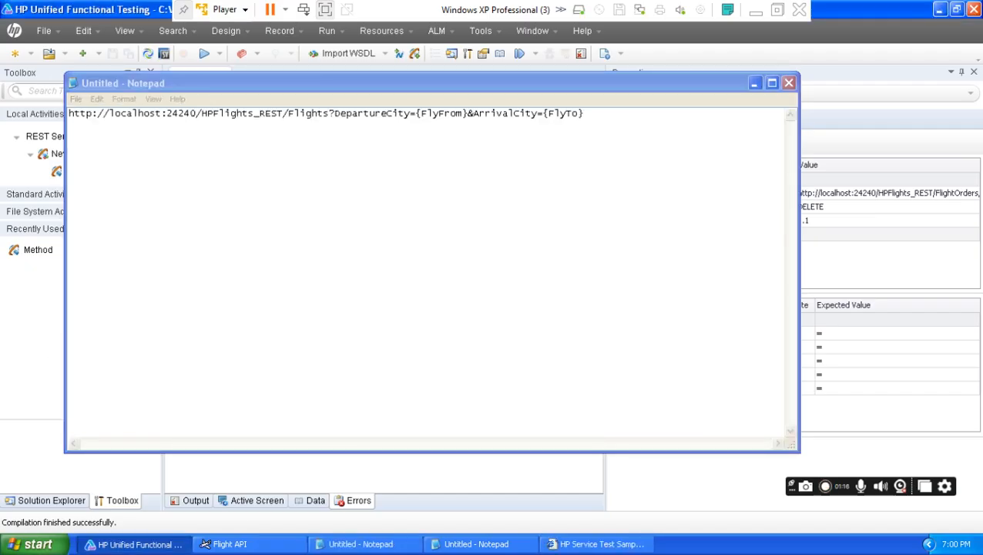
{"action": "left_click_drag", "start_coordinate": [534, 84], "coordinate": [673, 79]}
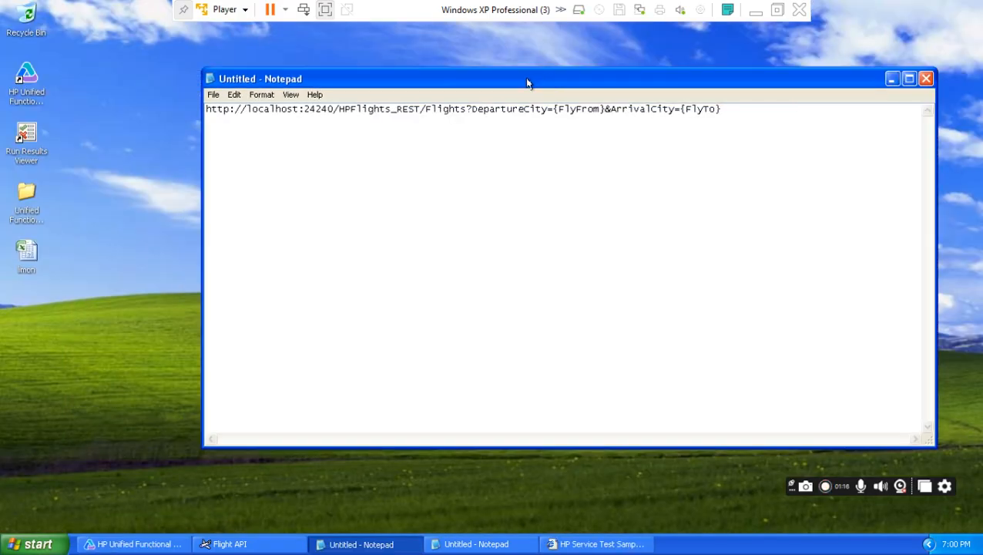
{"action": "left_click", "coordinate": [21, 254]}
{"action": "double_click", "coordinate": [23, 252]}
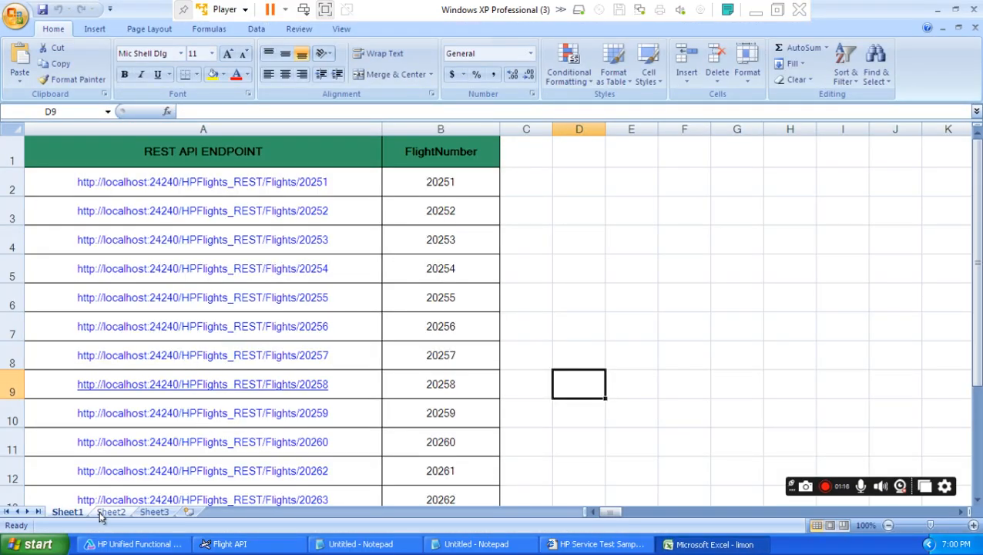
{"action": "left_click", "coordinate": [110, 511]}
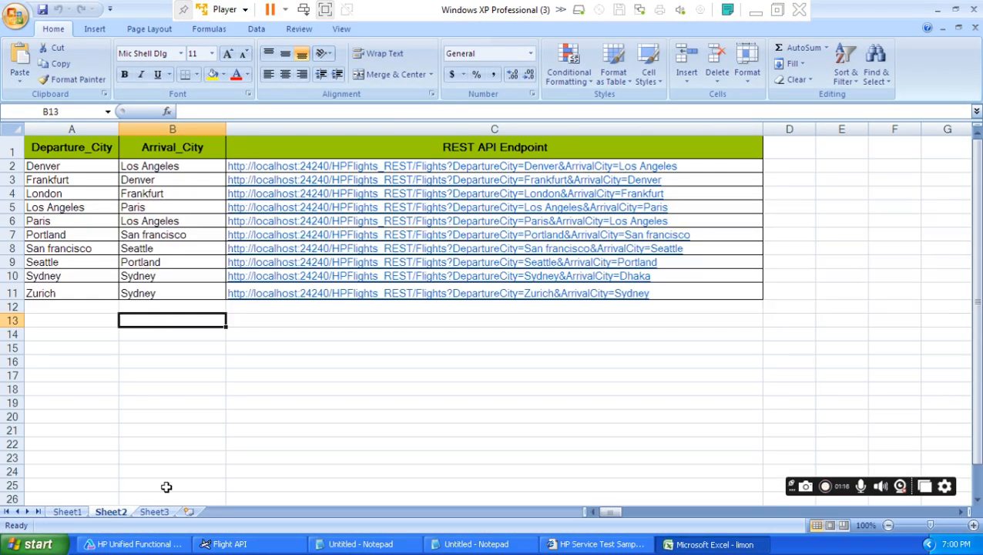
- Copy London from the Departure_City column in Excel and replace the {FlyFrom} placeholder in the Notepad URL with it
{"action": "left_click", "coordinate": [66, 193]}
{"action": "double_click", "coordinate": [65, 193]}
{"action": "left_click_drag", "start_coordinate": [66, 194], "coordinate": [27, 193]}
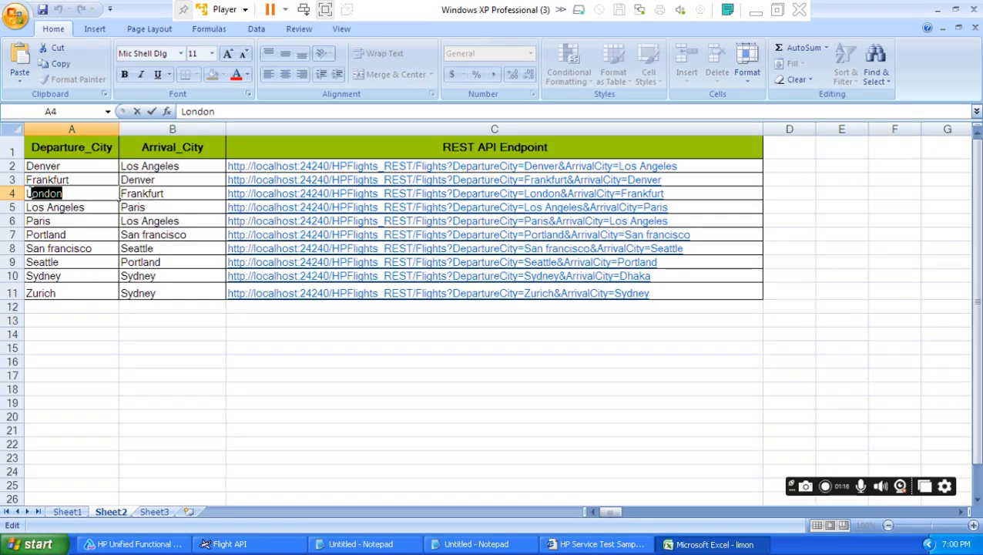
{"action": "right_click", "coordinate": [38, 193]}
{"action": "left_click", "coordinate": [77, 216]}
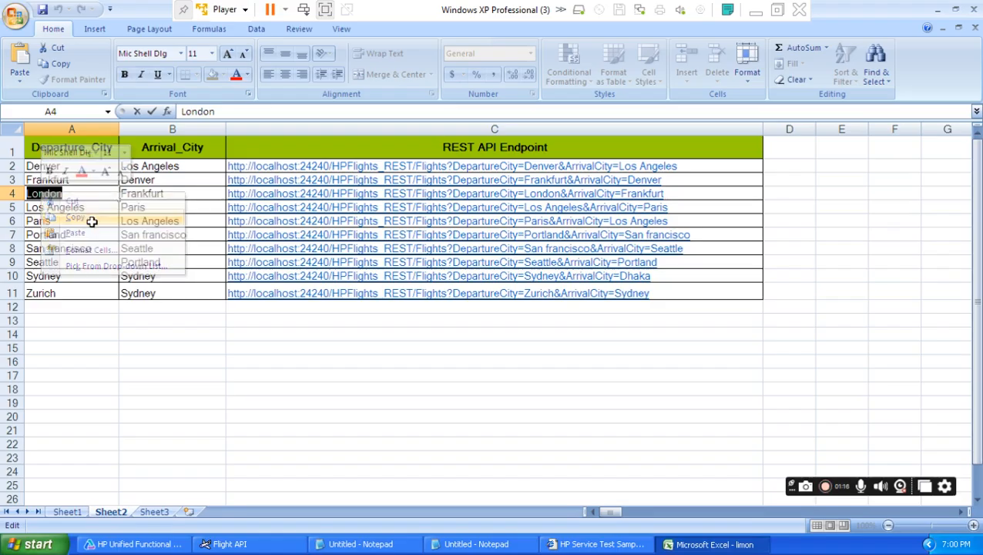
{"action": "left_click", "coordinate": [367, 545]}
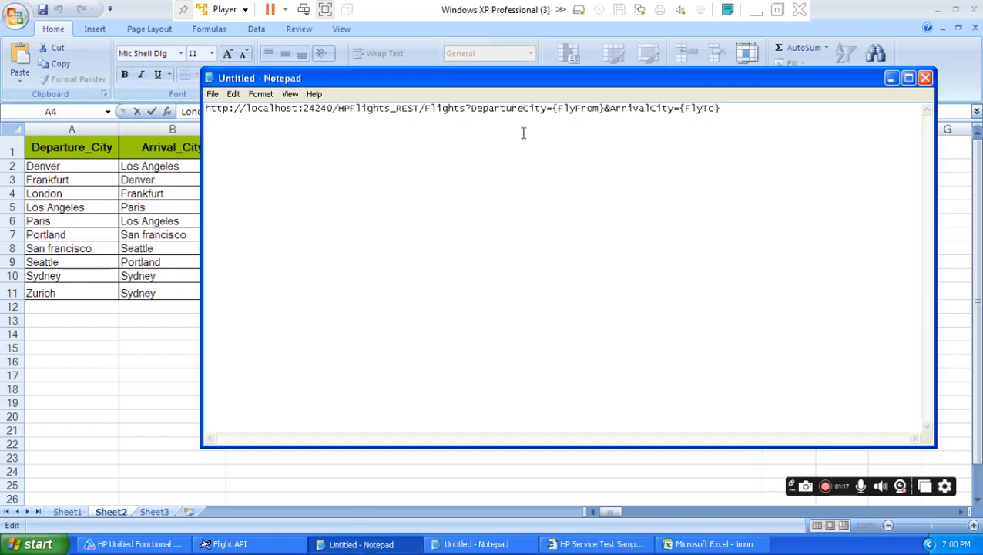
{"action": "left_click_drag", "start_coordinate": [598, 110], "coordinate": [556, 111]}
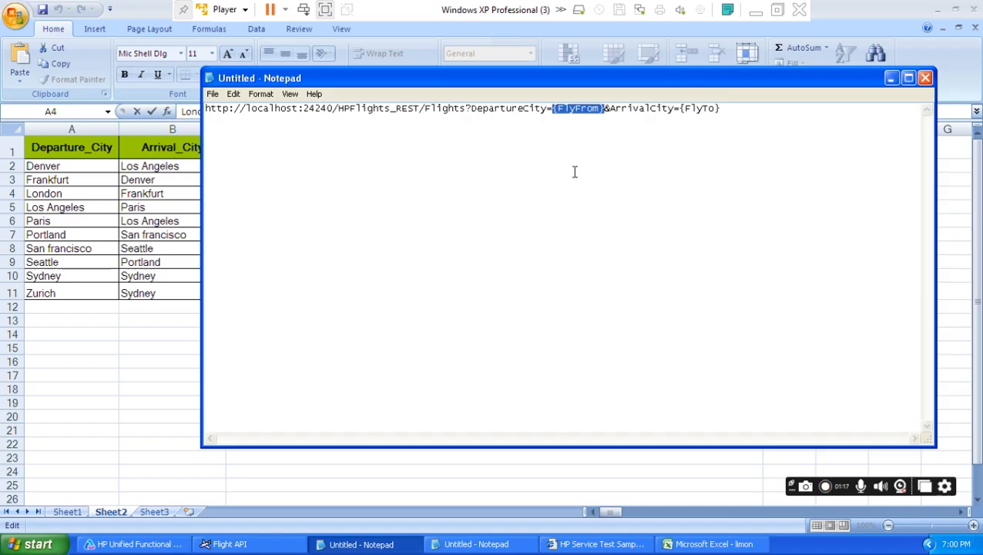
{"action": "key", "text": "ctrl+v"}
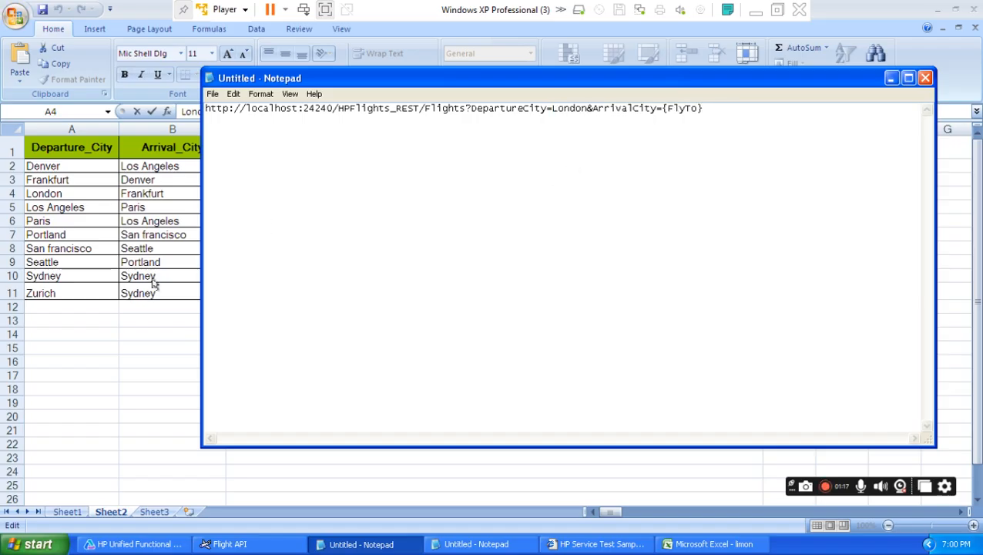
- Copy Frankfurt from the Arrival_City cell of the London row and replace the {FlyTo} placeholder in the Notepad URL with it
{"action": "key", "text": "alt+Tab"}
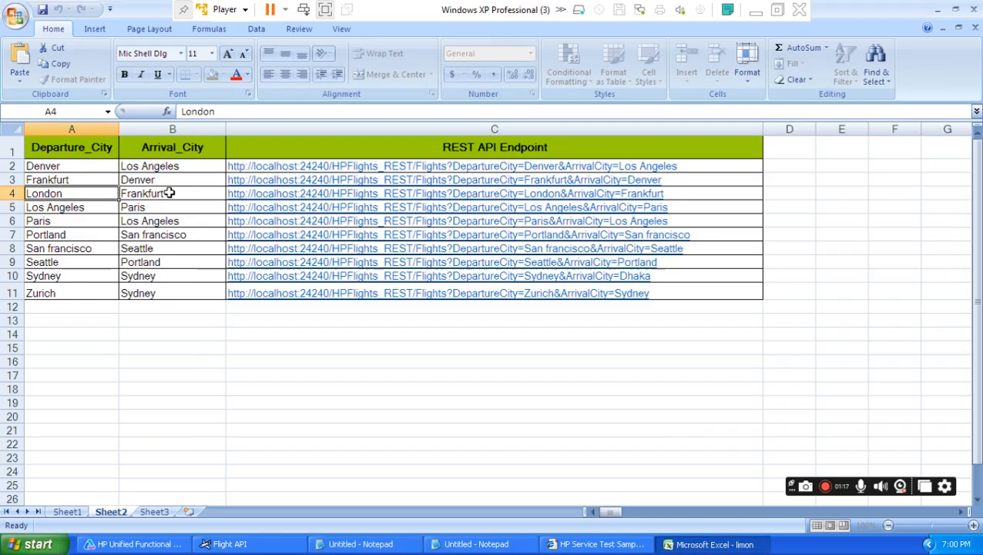
{"action": "double_click", "coordinate": [170, 193]}
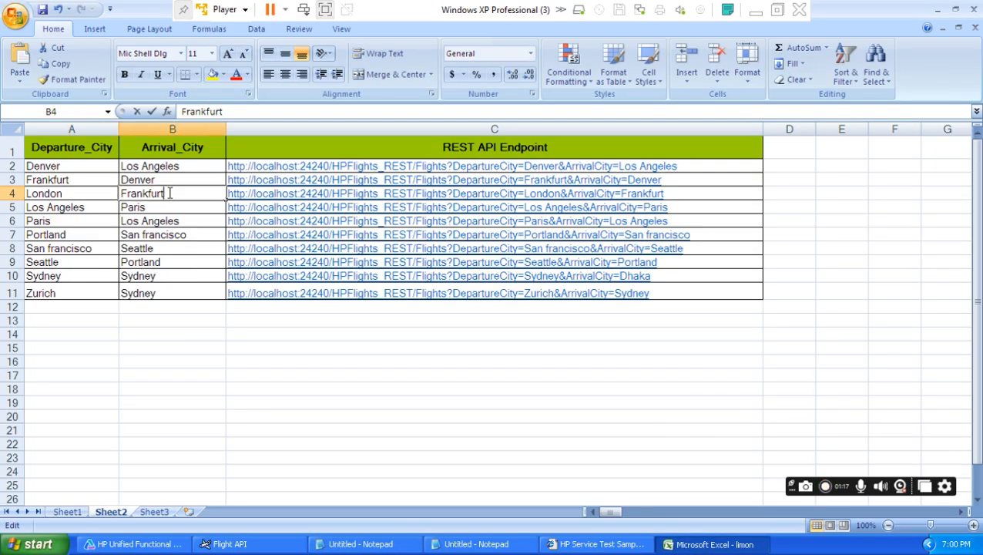
{"action": "left_click_drag", "start_coordinate": [164, 193], "coordinate": [122, 193]}
{"action": "right_click", "coordinate": [143, 196]}
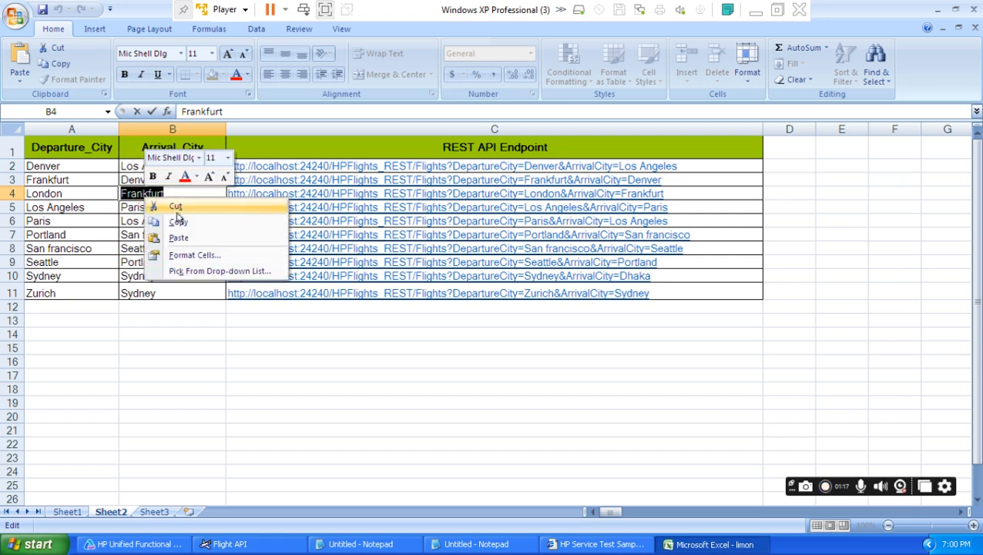
{"action": "left_click", "coordinate": [185, 223]}
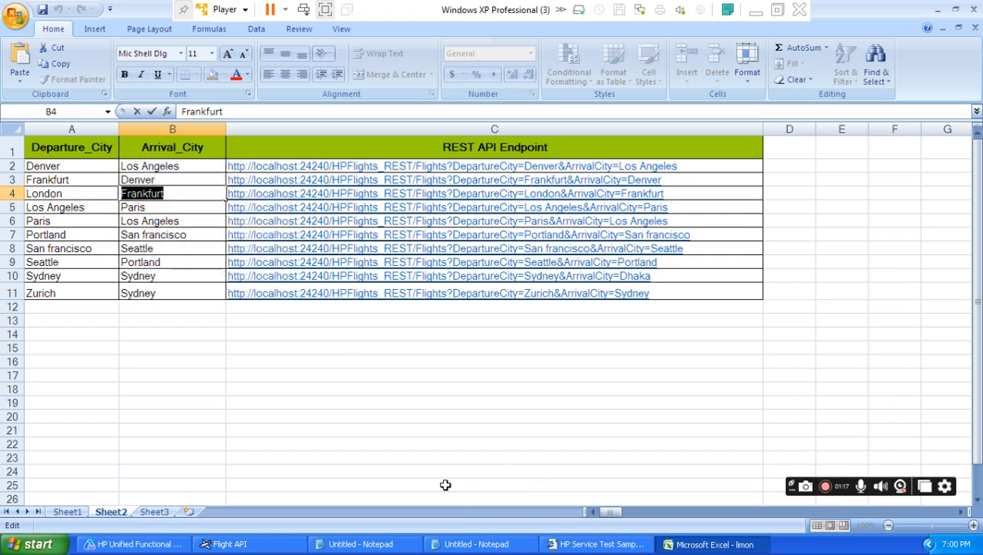
{"action": "left_click", "coordinate": [361, 544]}
{"action": "left_click_drag", "start_coordinate": [664, 111], "coordinate": [710, 108]}
{"action": "key", "text": "ctrl+v"}
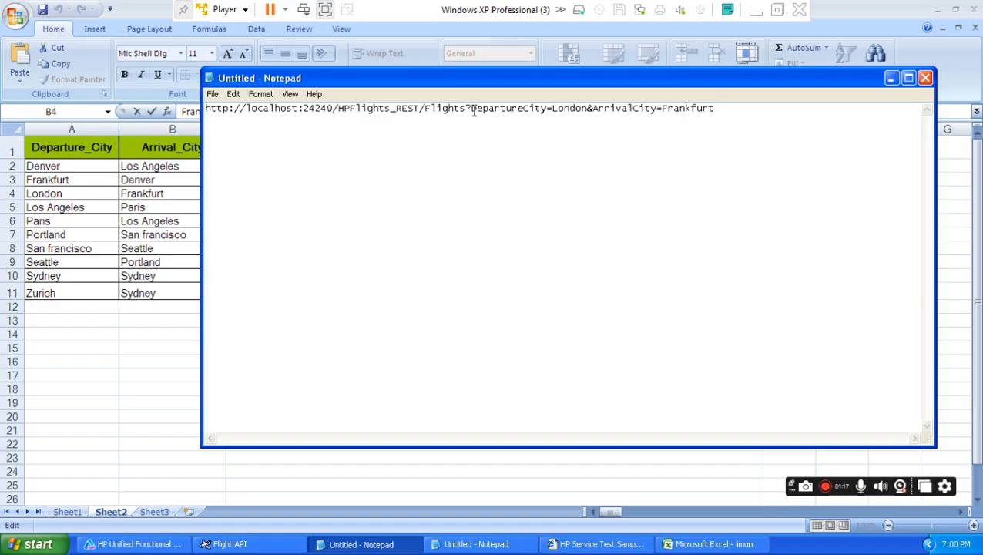
- Select and copy the complete London to Frankfurt Flights URL in Notepad
{"action": "left_click_drag", "start_coordinate": [722, 110], "coordinate": [202, 109]}
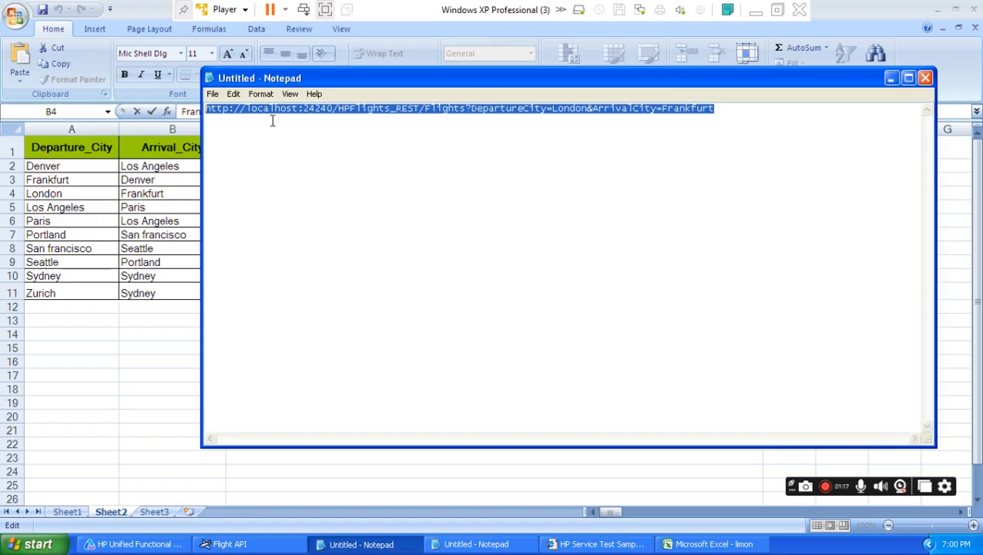
{"action": "right_click", "coordinate": [336, 106]}
{"action": "left_click", "coordinate": [370, 148]}
{"action": "right_click", "coordinate": [434, 108]}
{"action": "left_click", "coordinate": [476, 147]}
- Switch to the Word notes on Rest API Testing and color the "RESTful API Endpoints." line orange
{"action": "left_click", "coordinate": [756, 9]}
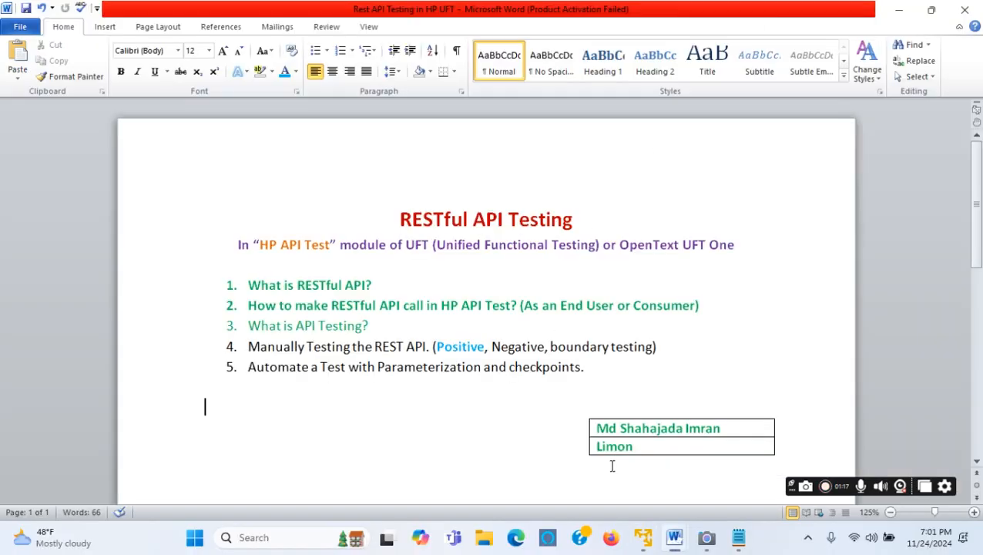
{"action": "mouse_move", "coordinate": [677, 539]}
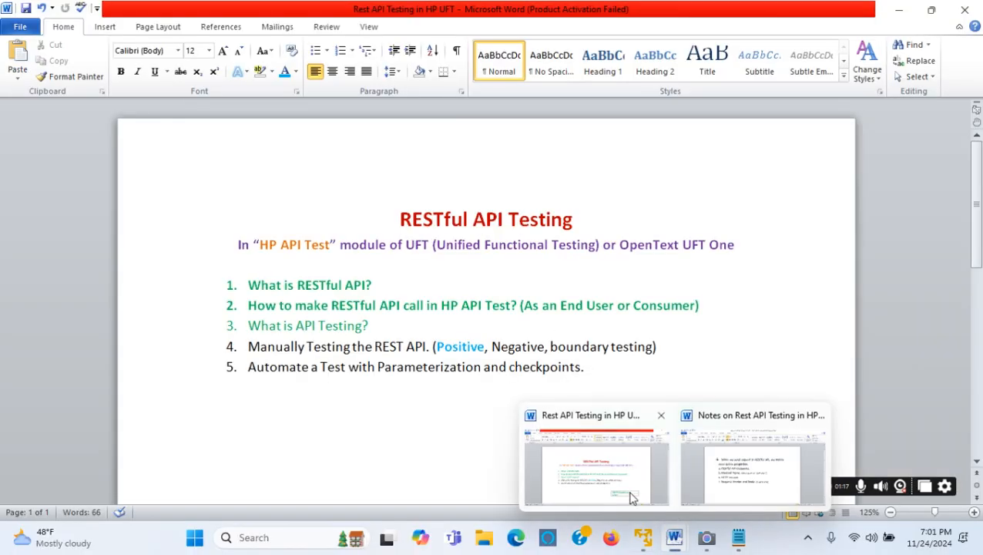
{"action": "left_click", "coordinate": [701, 470]}
{"action": "left_click_drag", "start_coordinate": [499, 257], "coordinate": [276, 266]}
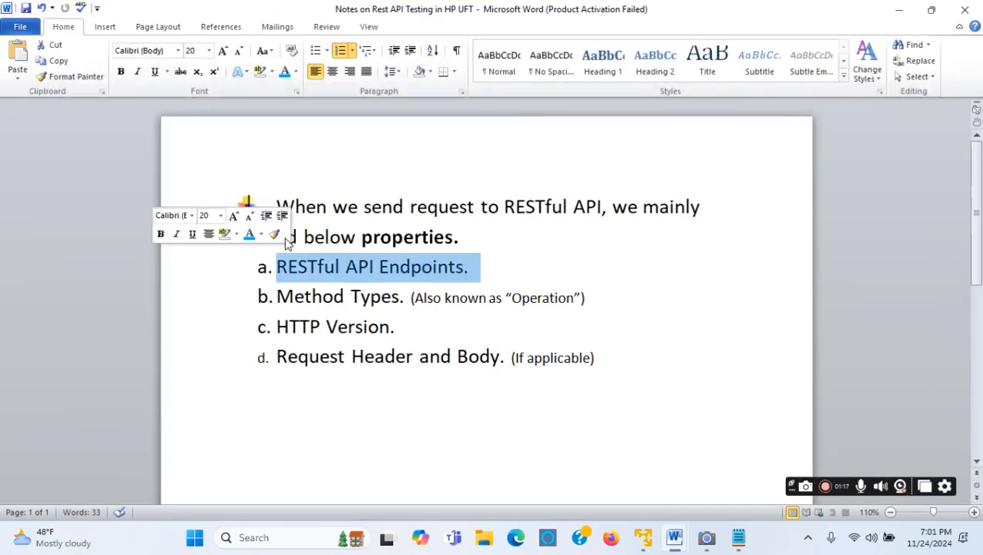
{"action": "left_click", "coordinate": [295, 71]}
{"action": "left_click", "coordinate": [207, 194]}
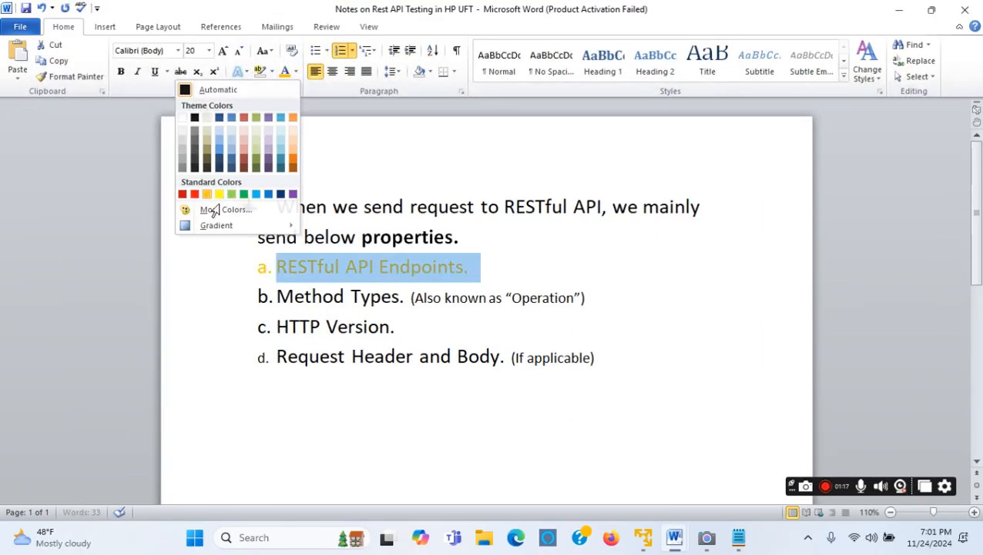
- Return to the Windows XP virtual machine and close the limon workbook in Excel
{"action": "left_click", "coordinate": [645, 543]}
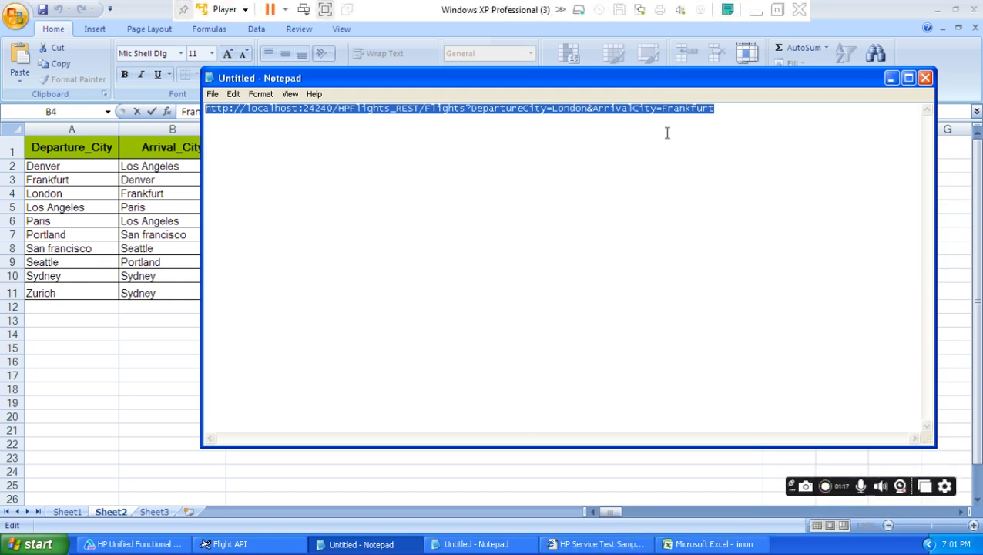
{"action": "left_click", "coordinate": [925, 78]}
{"action": "left_click", "coordinate": [974, 9]}
{"action": "left_click", "coordinate": [493, 314]}
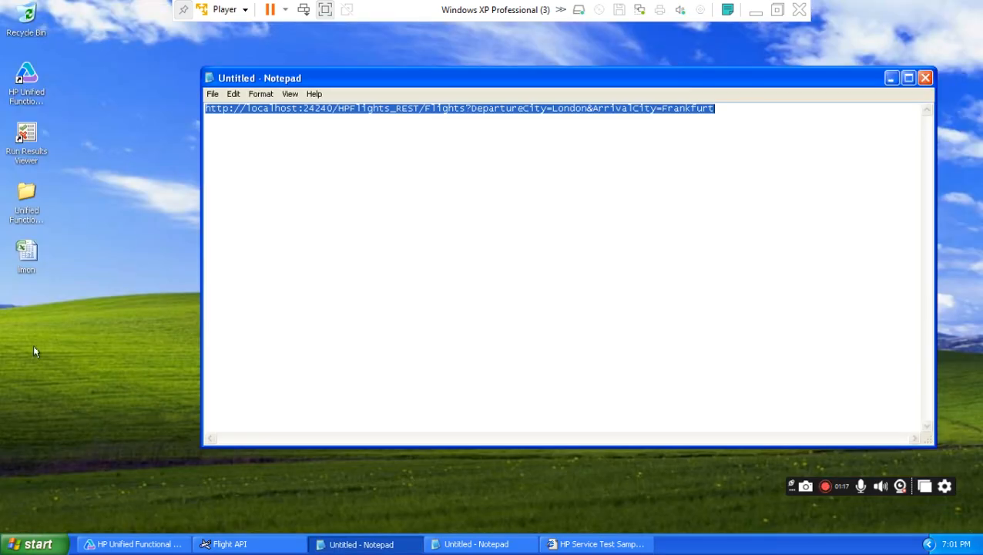
{"action": "right_click", "coordinate": [448, 106]}
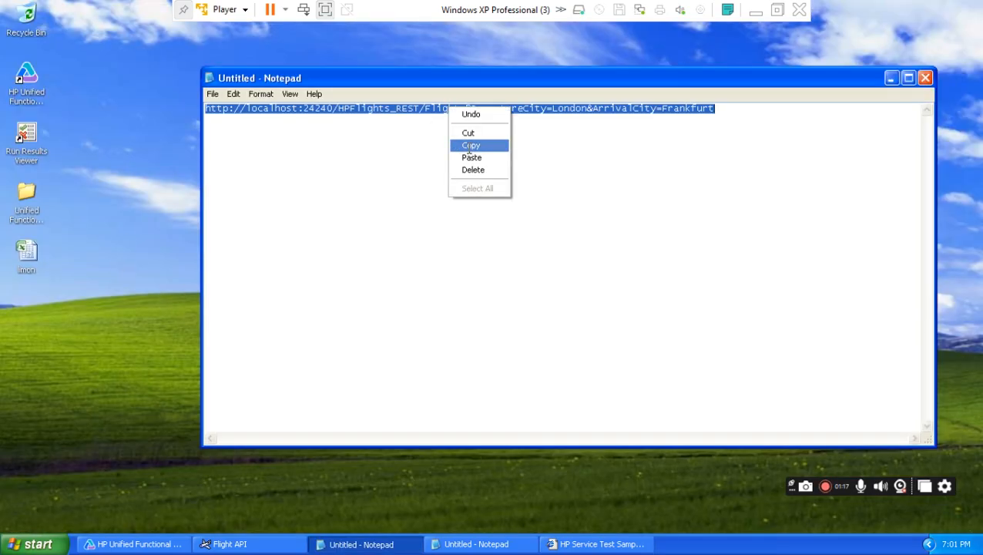
{"action": "left_click", "coordinate": [469, 145]}
{"action": "left_click", "coordinate": [891, 78]}
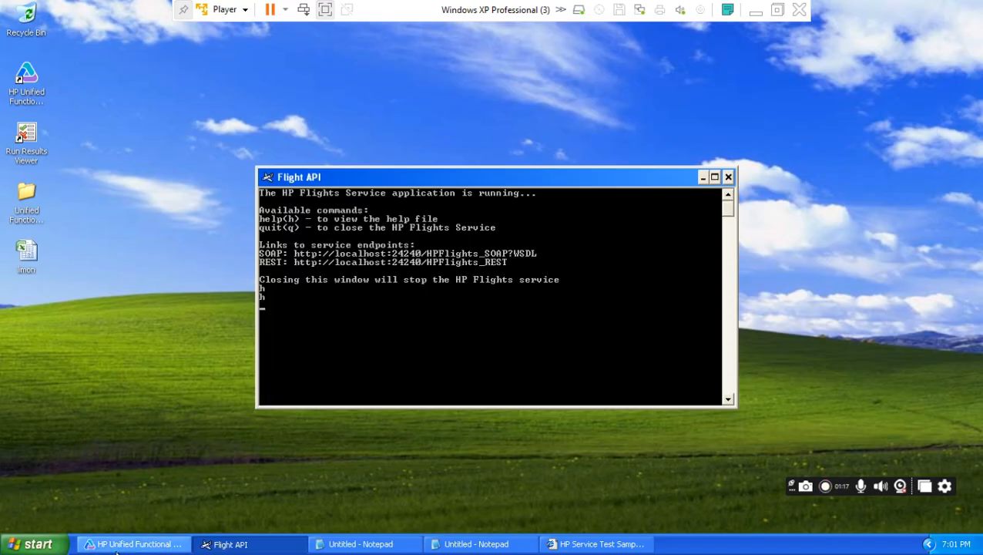
{"action": "left_click", "coordinate": [183, 542]}
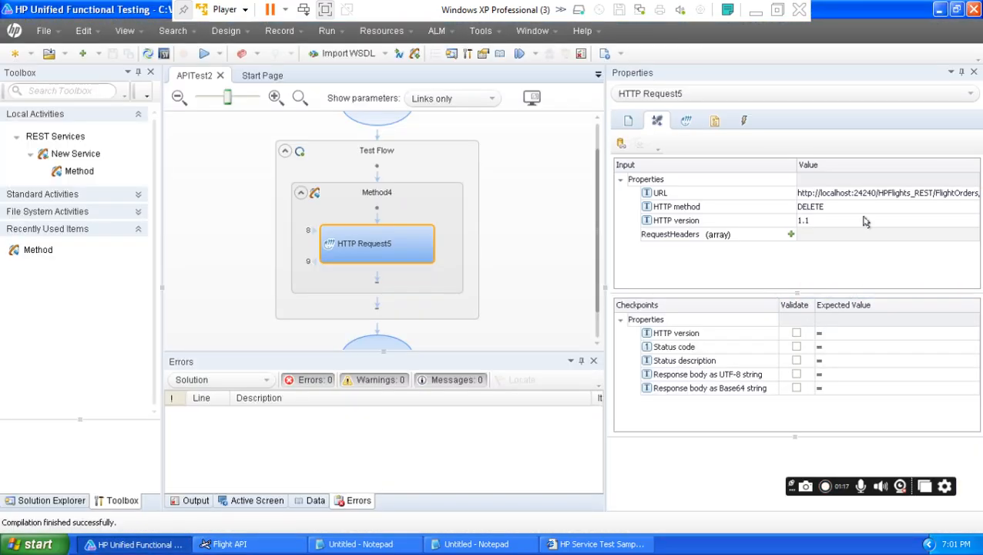
{"action": "left_click", "coordinate": [871, 193]}
{"action": "left_click", "coordinate": [961, 192]}
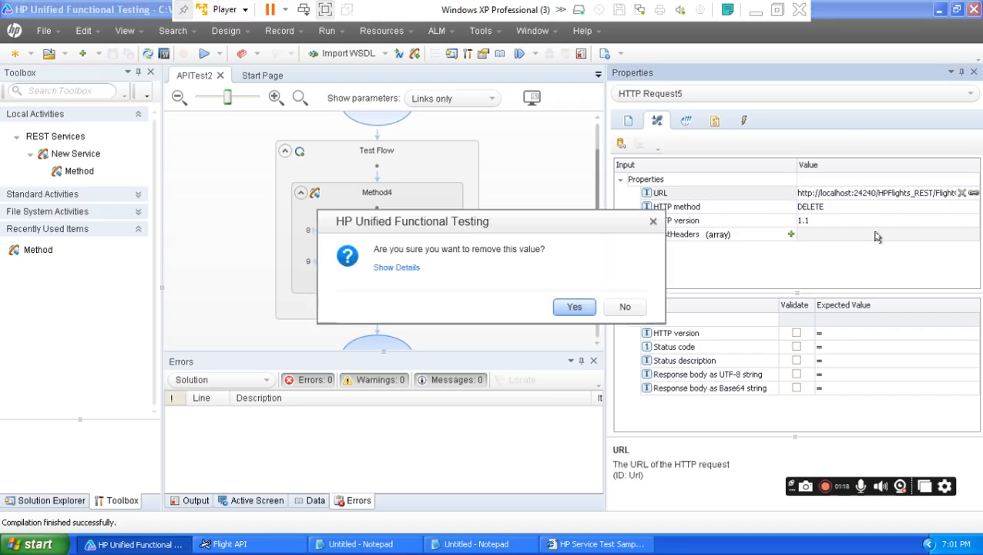
{"action": "key", "text": "Return"}
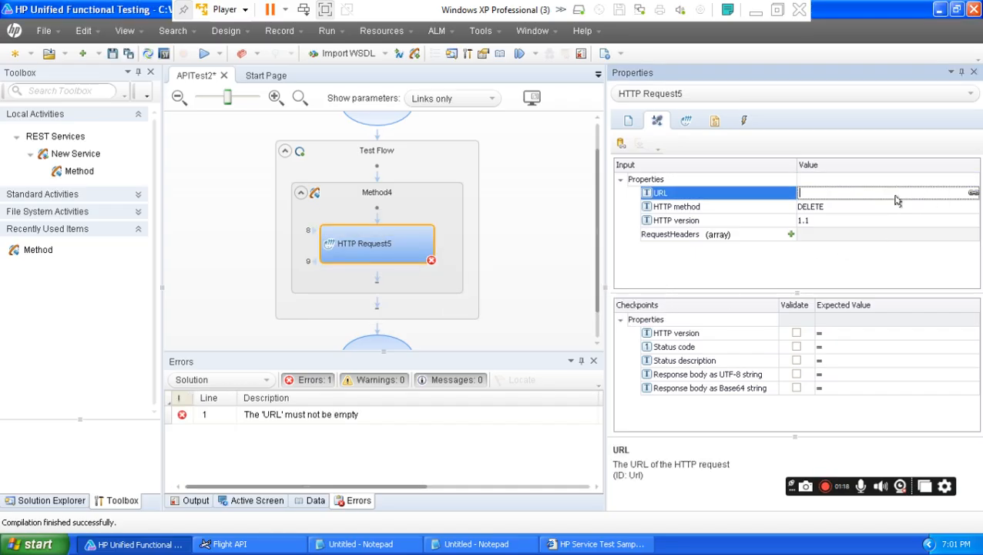
{"action": "key", "text": "ctrl+v"}
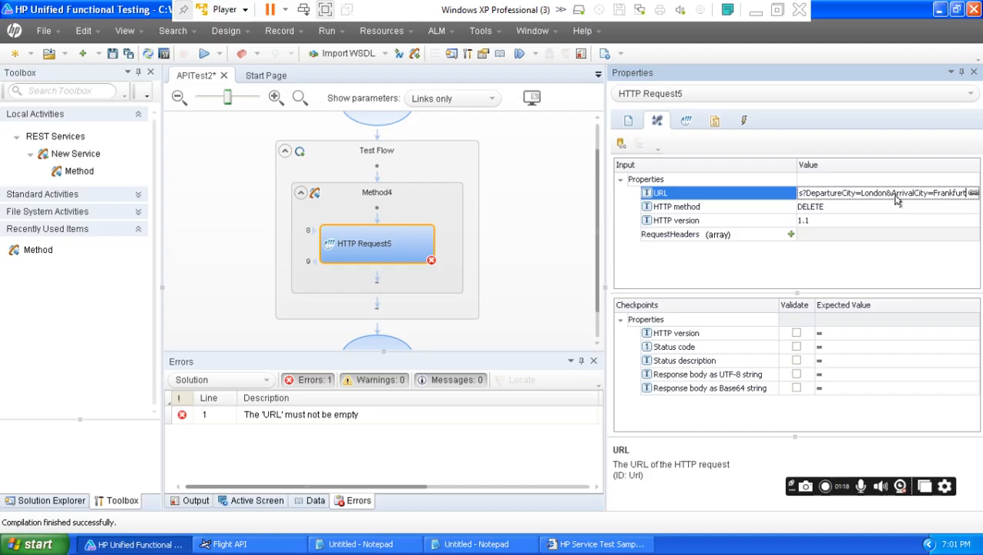
- Set HTTP Request5's HTTP method to GET and check it against the Flights operation on the help page
{"action": "left_click", "coordinate": [843, 207]}
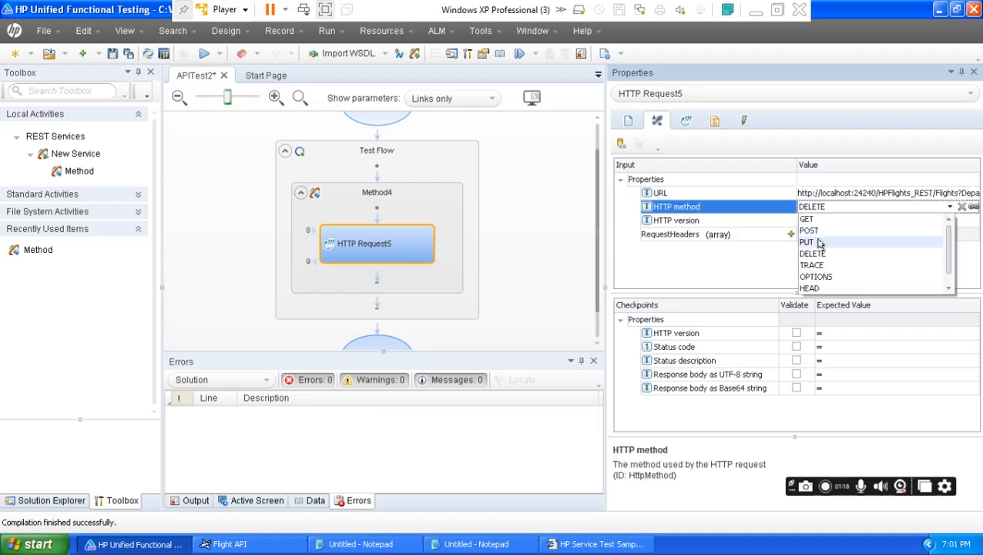
{"action": "left_click", "coordinate": [807, 219]}
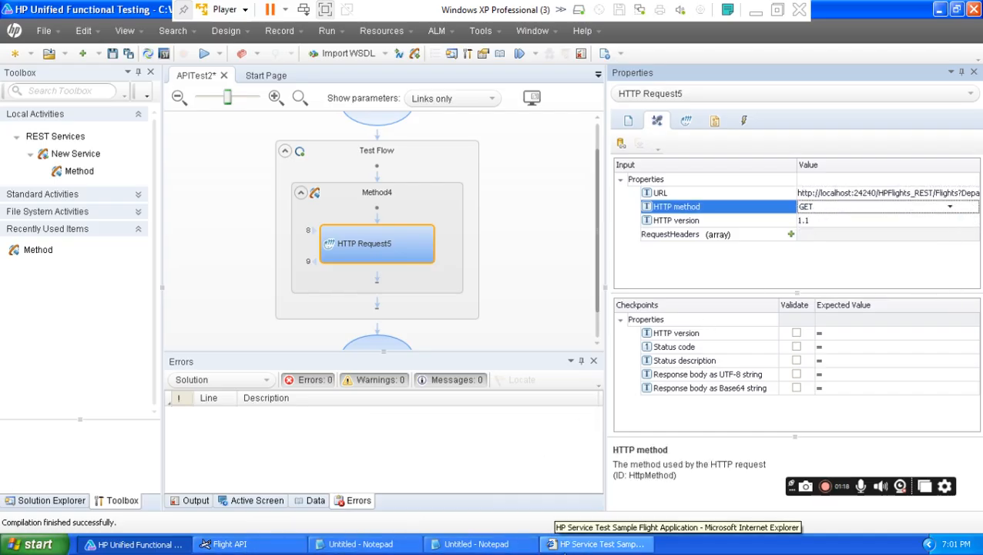
{"action": "left_click", "coordinate": [598, 547]}
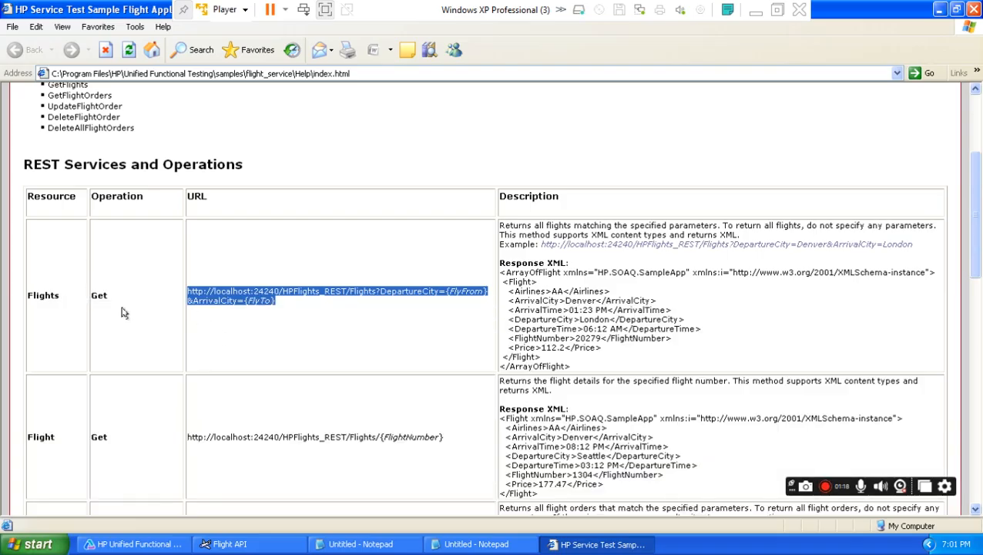
{"action": "left_click", "coordinate": [110, 302]}
{"action": "left_click_drag", "start_coordinate": [110, 303], "coordinate": [91, 301]}
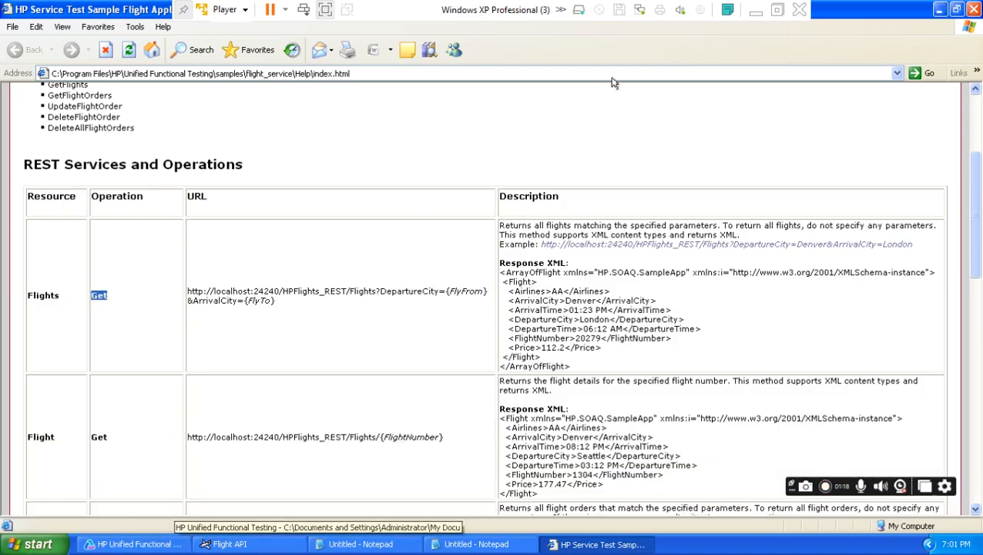
{"action": "left_click", "coordinate": [145, 547]}
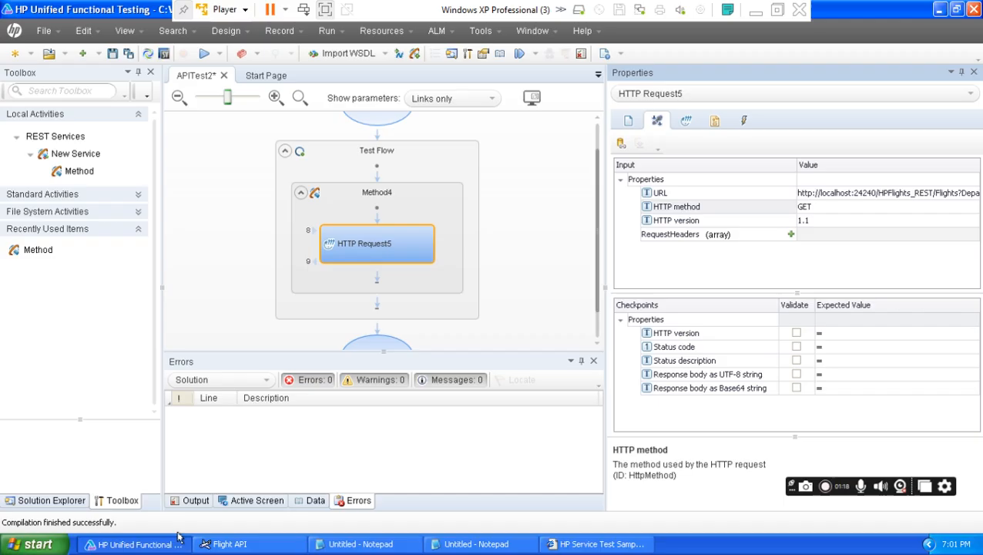
{"action": "mouse_move", "coordinate": [814, 223]}
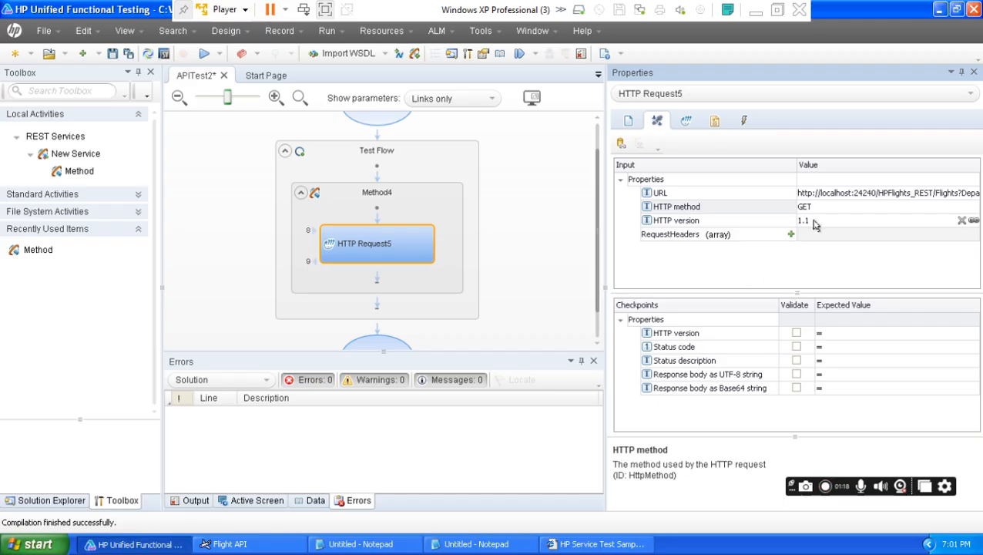
- Switch to the Word notes, color the API Endpoints, Method Types and HTTP Version lines green, and review each one
{"action": "left_click", "coordinate": [755, 9]}
{"action": "left_click_drag", "start_coordinate": [396, 339], "coordinate": [277, 266]}
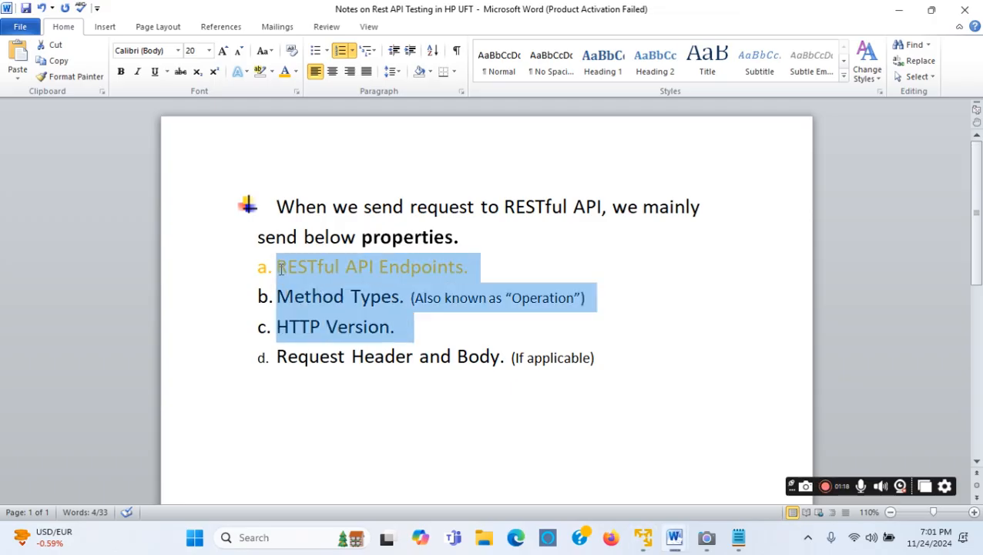
{"action": "left_click", "coordinate": [296, 71]}
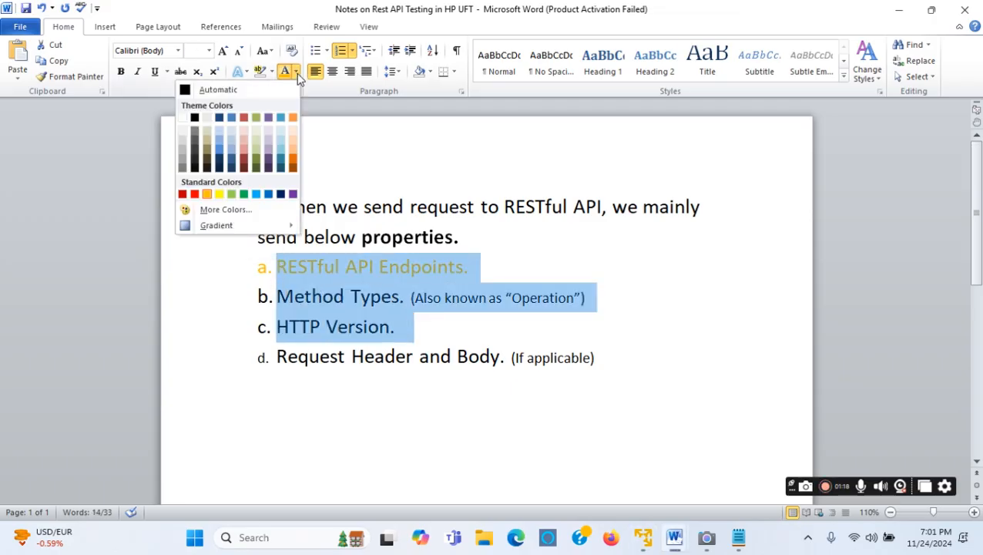
{"action": "left_click", "coordinate": [244, 193]}
{"action": "left_click", "coordinate": [370, 266]}
{"action": "left_click_drag", "start_coordinate": [466, 268], "coordinate": [362, 268]}
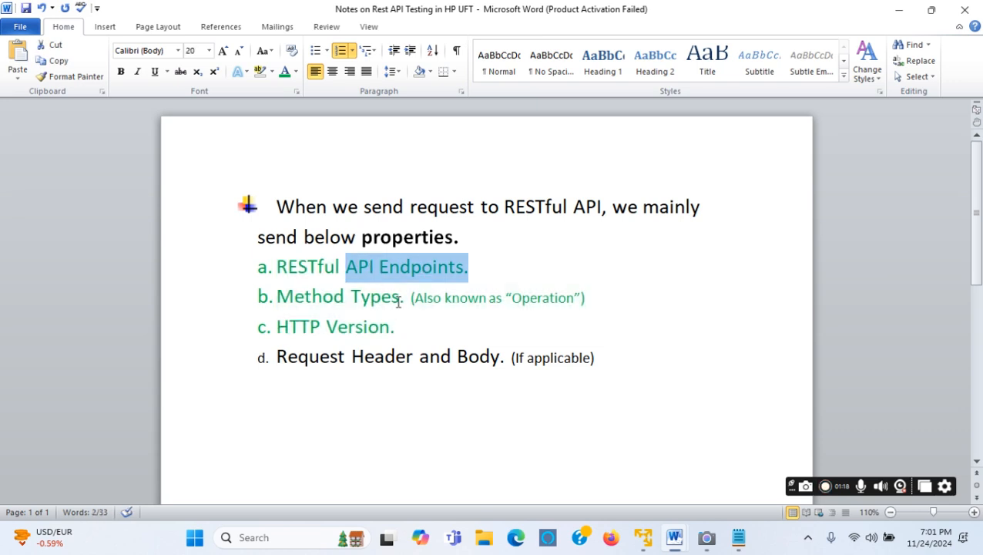
{"action": "left_click_drag", "start_coordinate": [401, 300], "coordinate": [283, 301]}
{"action": "left_click_drag", "start_coordinate": [408, 335], "coordinate": [277, 329]}
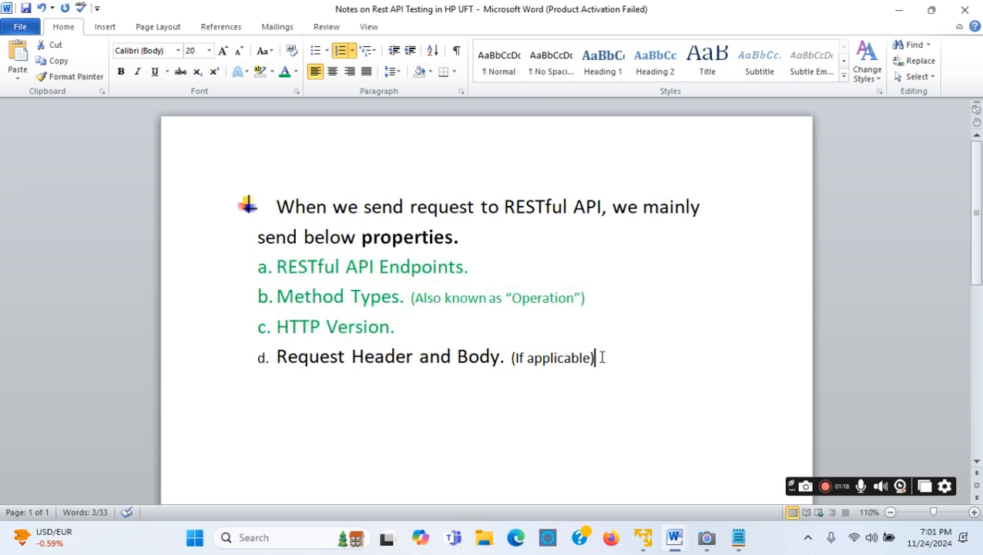
- Color the "Request Header and Body. (If applicable)" line gray and select items a to c of the properties list
{"action": "left_click_drag", "start_coordinate": [595, 358], "coordinate": [280, 362]}
{"action": "left_click", "coordinate": [295, 72]}
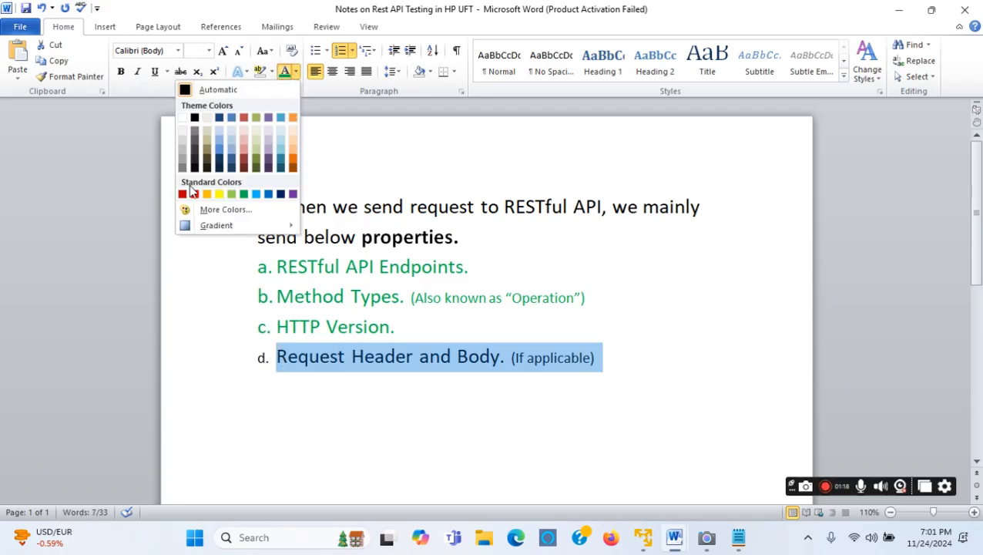
{"action": "left_click", "coordinate": [185, 162]}
{"action": "left_click", "coordinate": [472, 430]}
{"action": "left_click_drag", "start_coordinate": [405, 330], "coordinate": [281, 270]}
{"action": "left_click_drag", "start_coordinate": [363, 241], "coordinate": [431, 242]}
{"action": "left_click_drag", "start_coordinate": [409, 327], "coordinate": [283, 274]}
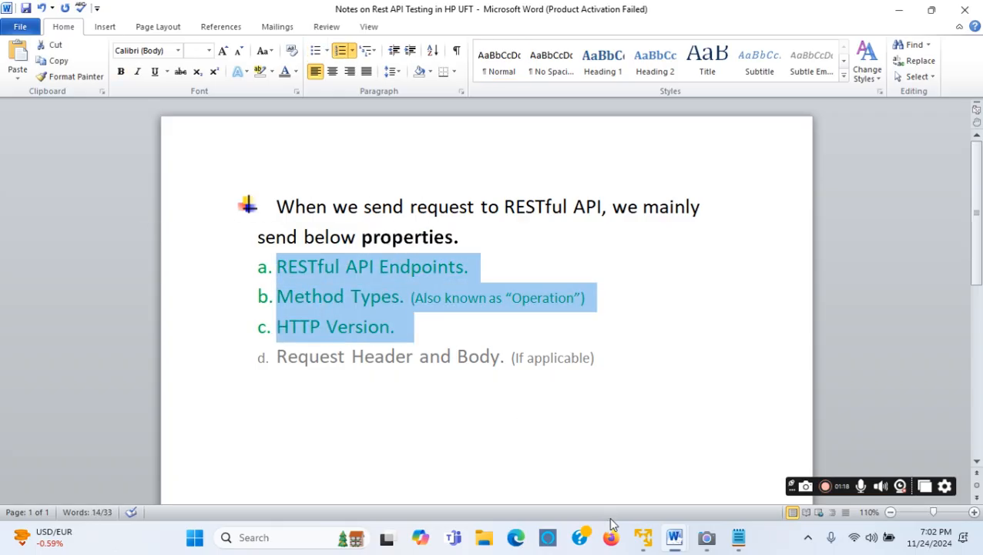
- Switch to HP UFT and run the APITest2 test
{"action": "left_click", "coordinate": [642, 538]}
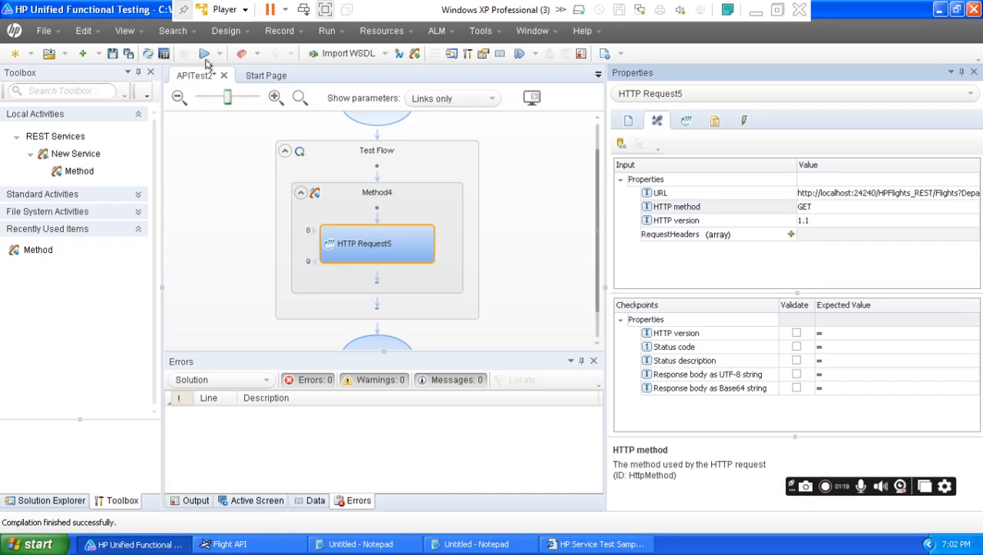
{"action": "left_click", "coordinate": [638, 319]}
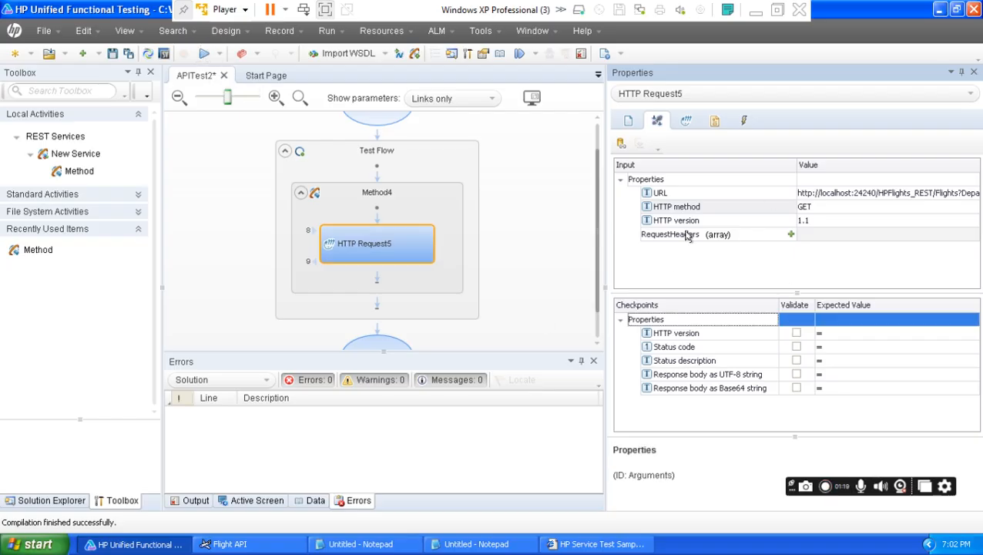
{"action": "left_click", "coordinate": [204, 54]}
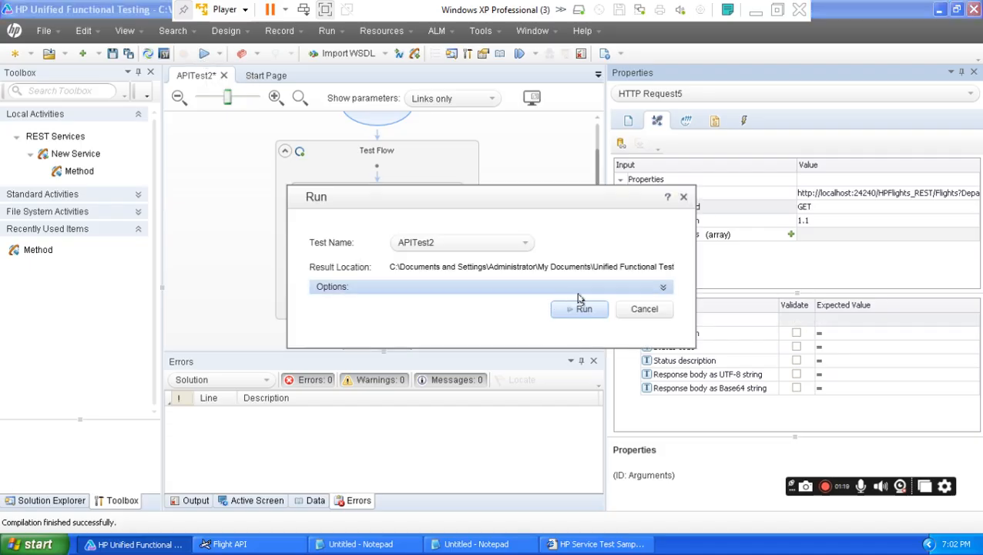
{"action": "left_click", "coordinate": [584, 310]}
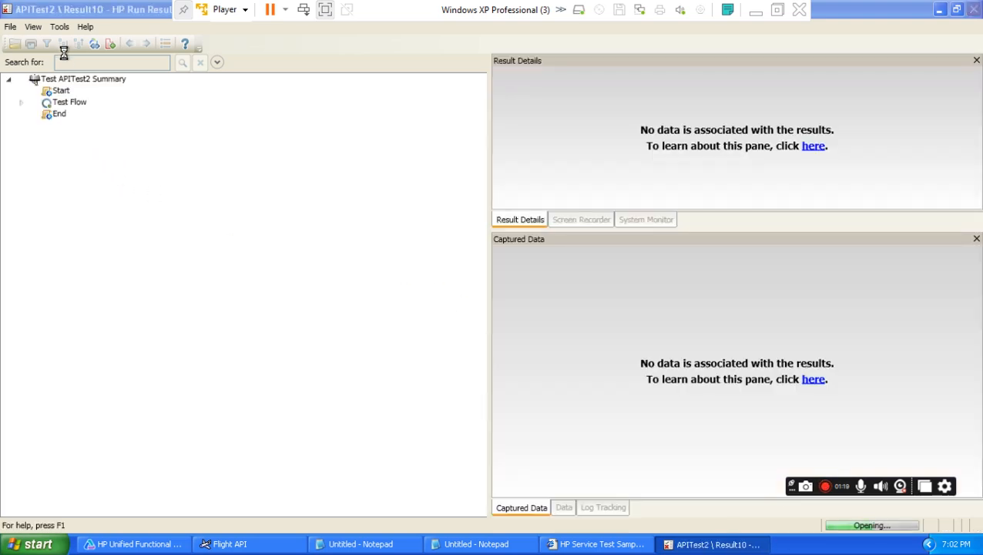
{"action": "left_click", "coordinate": [63, 45]}
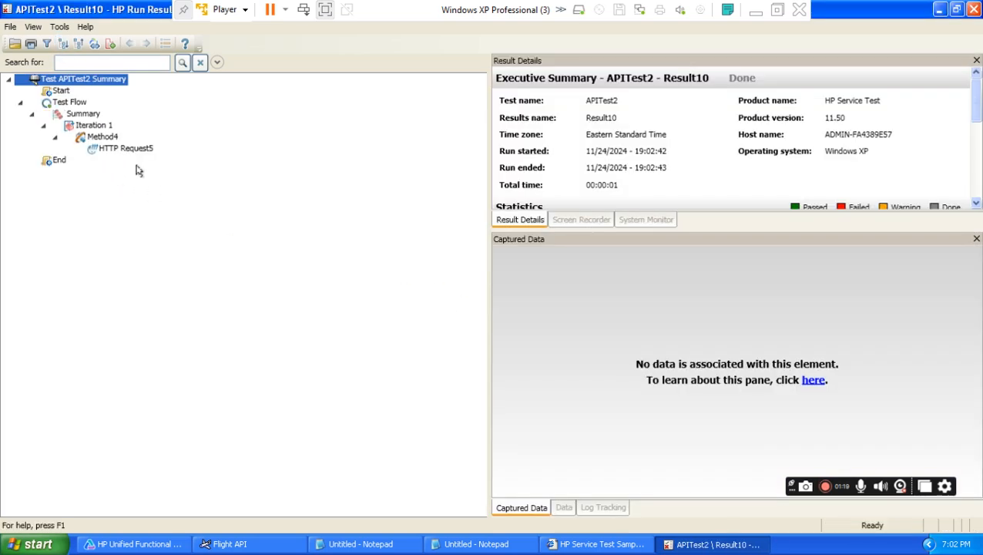
- Open HTTP Request5's raw request from the run results, check the requested URL, and close it
{"action": "left_click", "coordinate": [126, 148]}
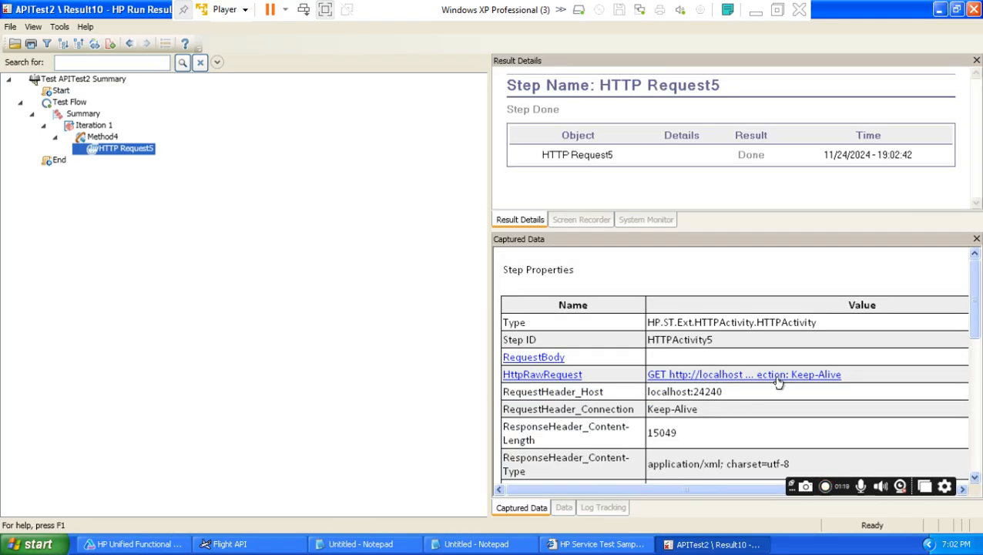
{"action": "left_click", "coordinate": [744, 375]}
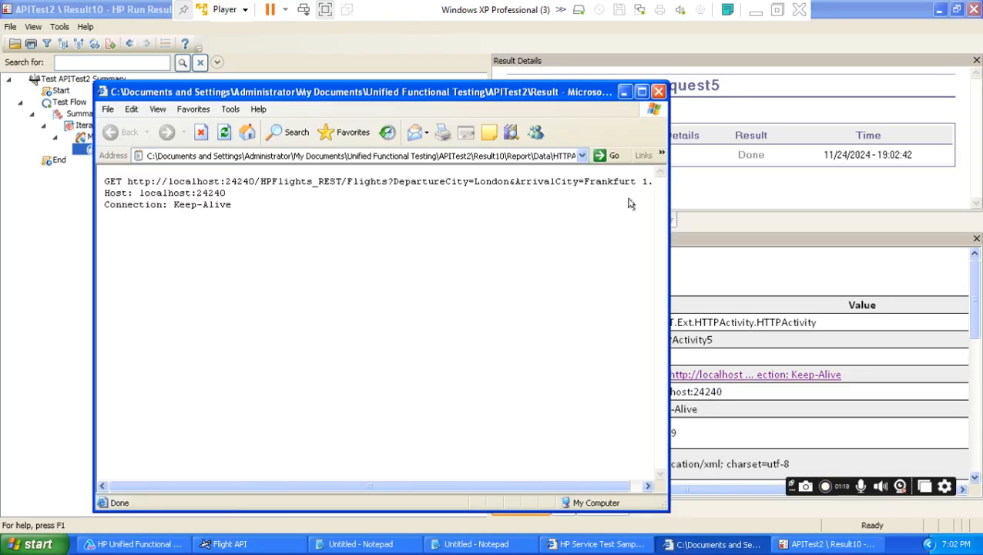
{"action": "left_click_drag", "start_coordinate": [121, 180], "coordinate": [615, 183]}
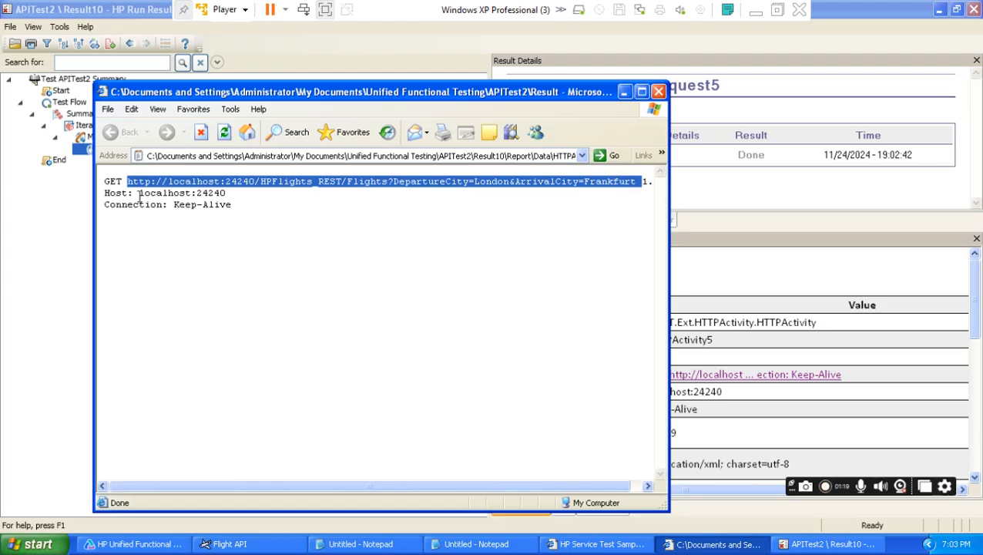
{"action": "left_click", "coordinate": [659, 90]}
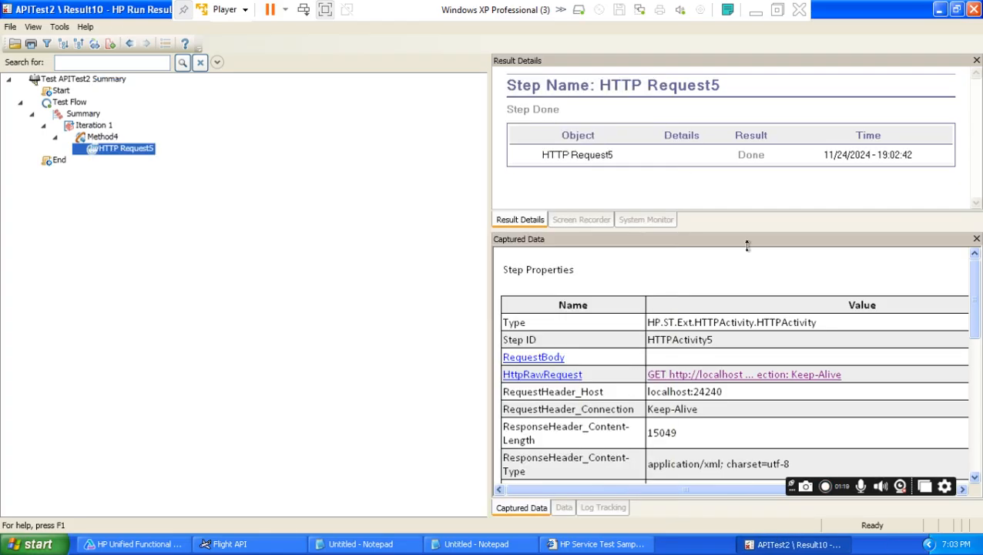
- Open HTTP Request5's response body and check the arrival and departure cities of the NW flight and the QF flight below it
{"action": "left_click_drag", "start_coordinate": [977, 315], "coordinate": [977, 379]}
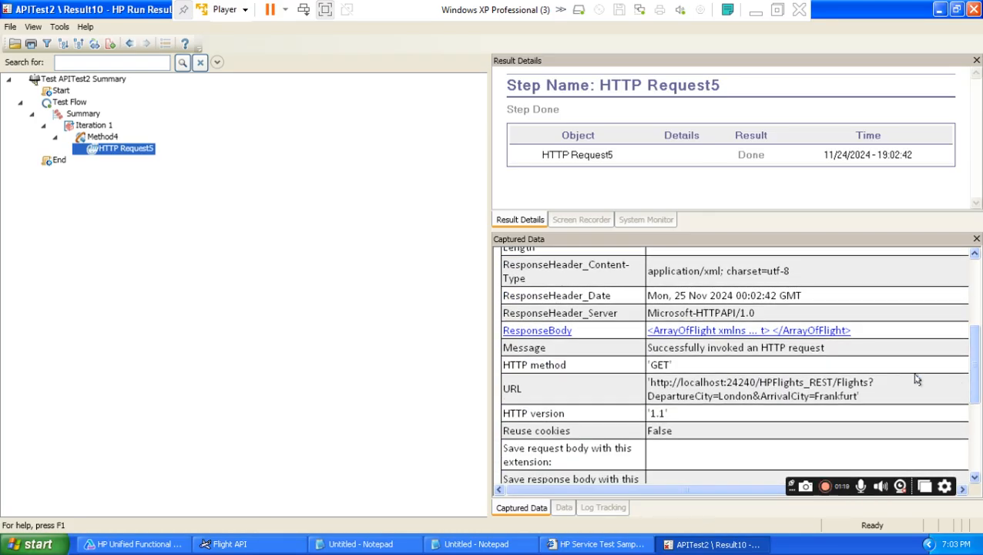
{"action": "left_click", "coordinate": [787, 331]}
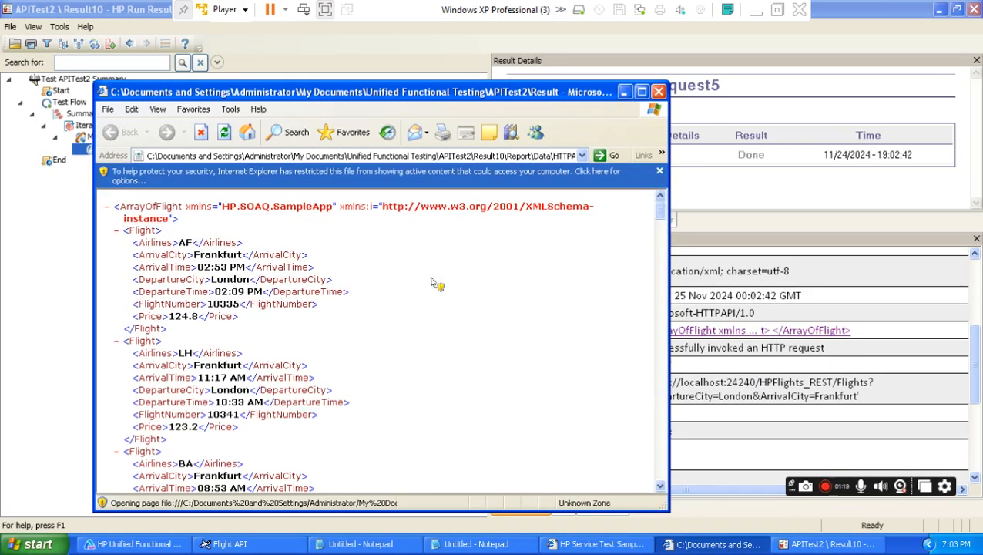
{"action": "left_click_drag", "start_coordinate": [660, 204], "coordinate": [660, 243]}
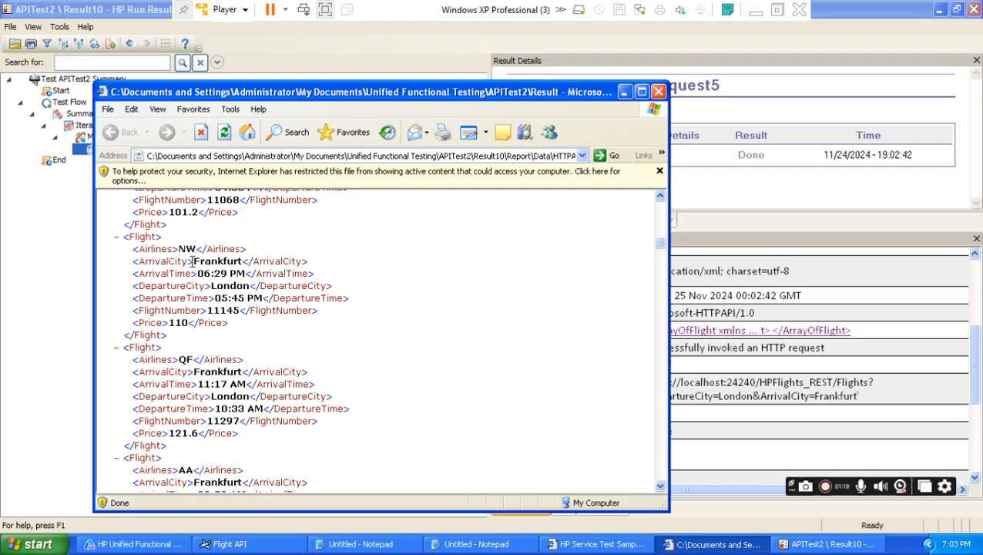
{"action": "double_click", "coordinate": [221, 261]}
{"action": "left_click_drag", "start_coordinate": [212, 286], "coordinate": [262, 299]}
{"action": "left_click_drag", "start_coordinate": [194, 372], "coordinate": [237, 397]}
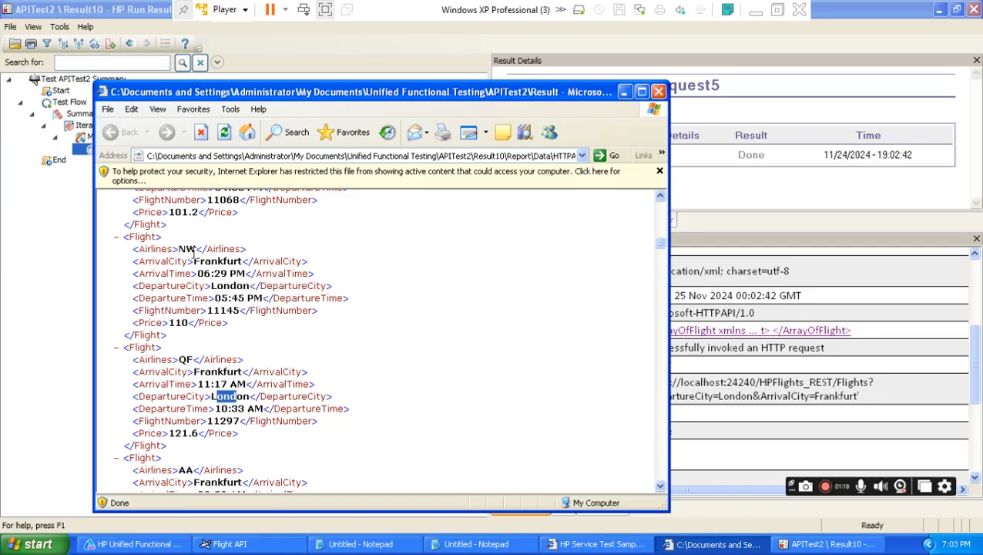
- Check the cities of flights further down the response, mark whole Flight records, and close the response body
{"action": "left_click_drag", "start_coordinate": [659, 243], "coordinate": [627, 279]}
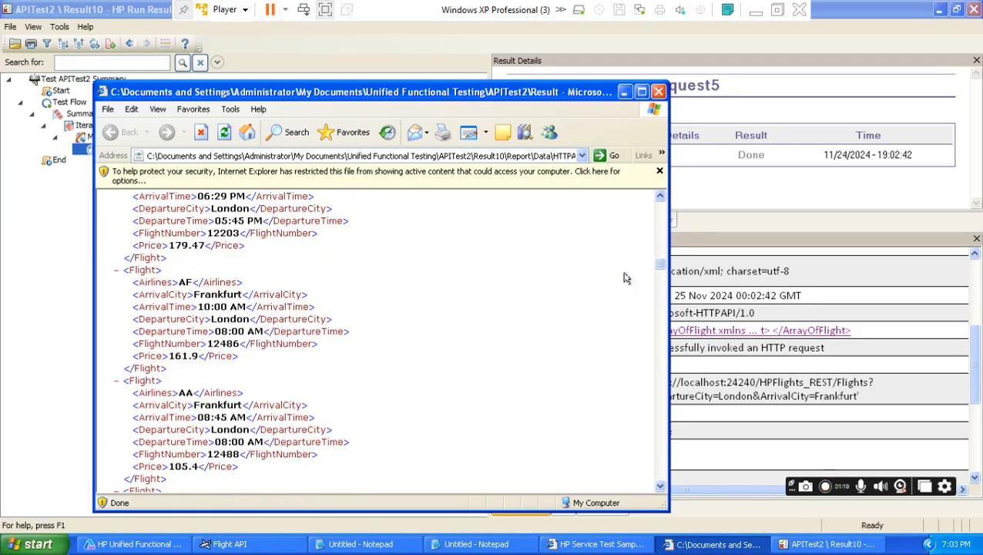
{"action": "left_click_drag", "start_coordinate": [189, 296], "coordinate": [223, 319]}
{"action": "left_click_drag", "start_coordinate": [196, 404], "coordinate": [223, 429]}
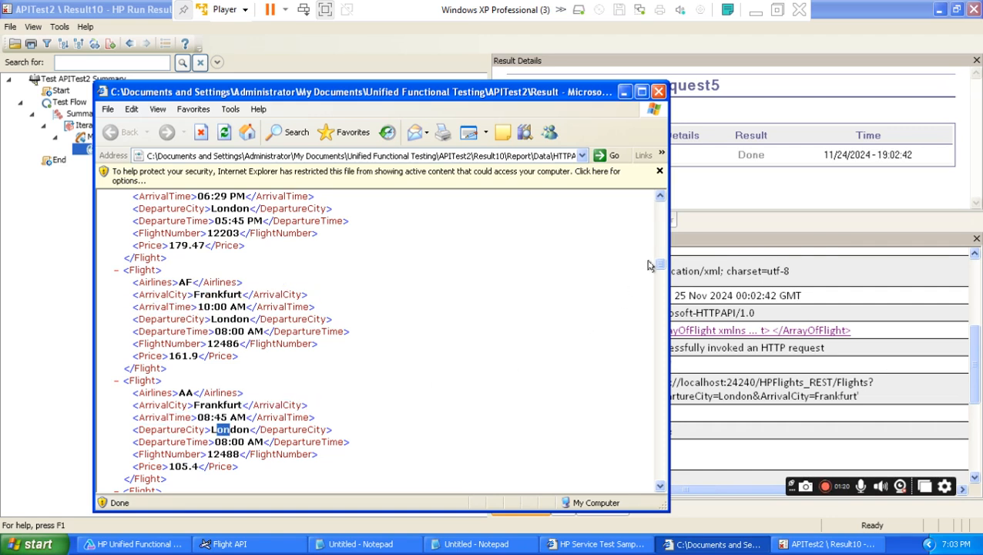
{"action": "left_click_drag", "start_coordinate": [659, 278], "coordinate": [592, 314]}
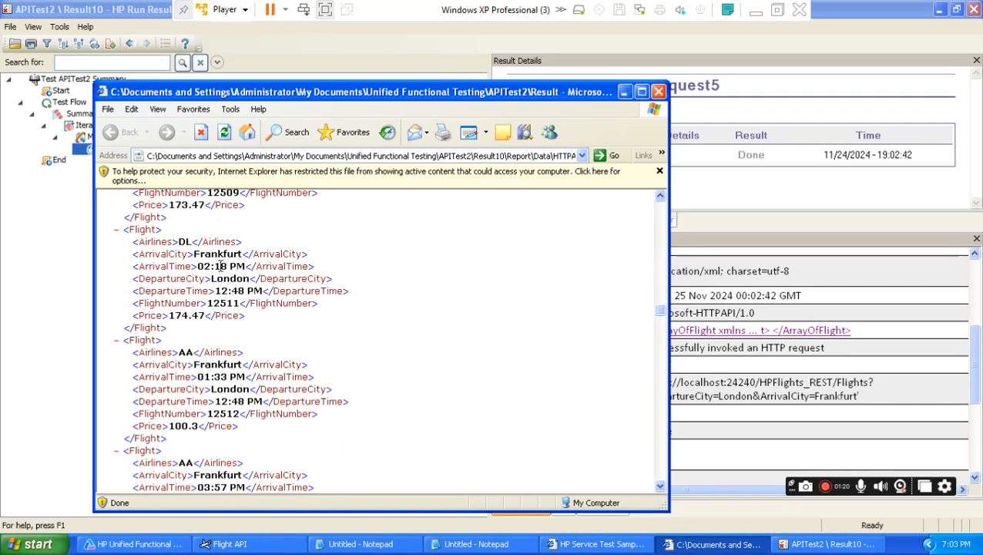
{"action": "left_click_drag", "start_coordinate": [194, 254], "coordinate": [220, 286]}
{"action": "left_click_drag", "start_coordinate": [168, 327], "coordinate": [116, 227]}
{"action": "left_click_drag", "start_coordinate": [168, 440], "coordinate": [105, 339]}
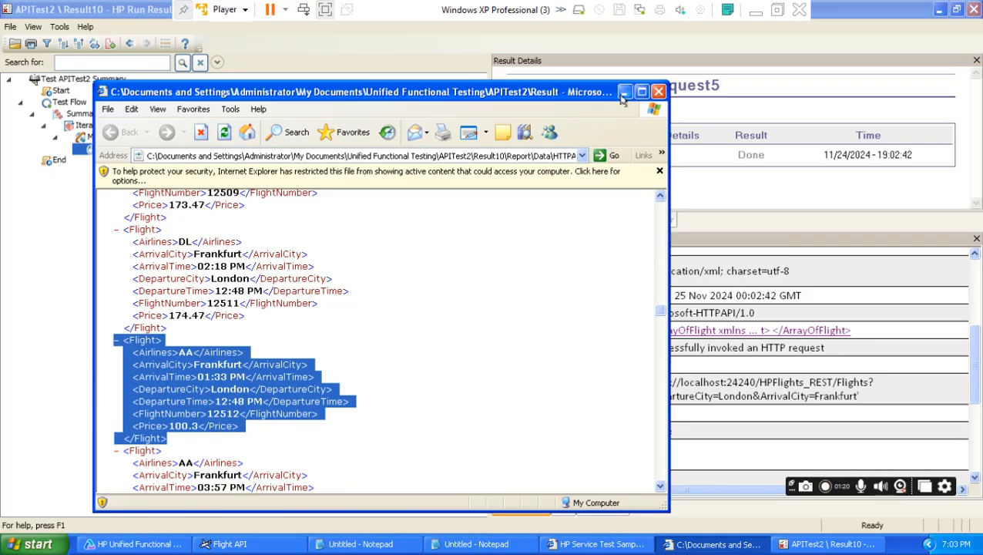
{"action": "left_click", "coordinate": [659, 92]}
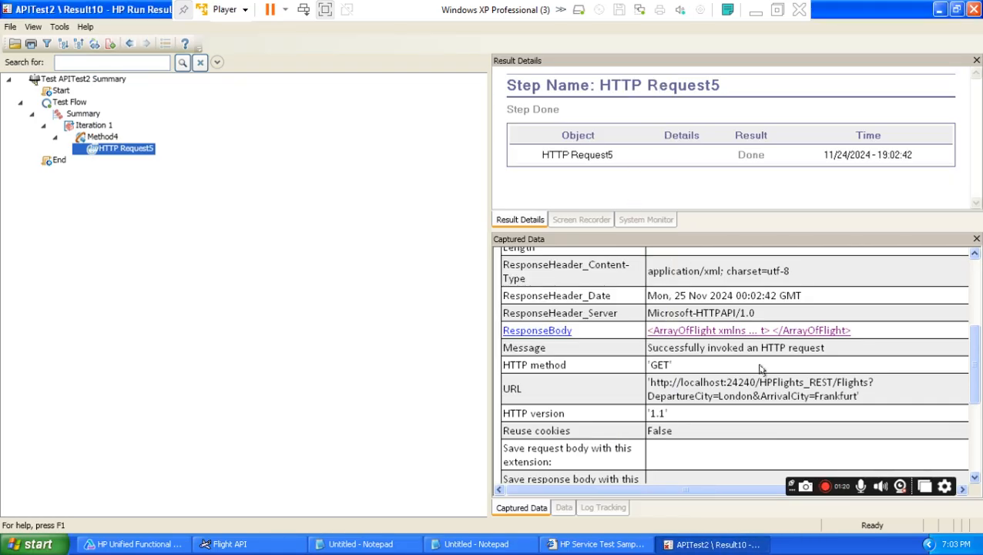
- Close the run results and return to the Word notes on request properties, clearing the text selection
{"action": "left_click_drag", "start_coordinate": [972, 362], "coordinate": [962, 341]}
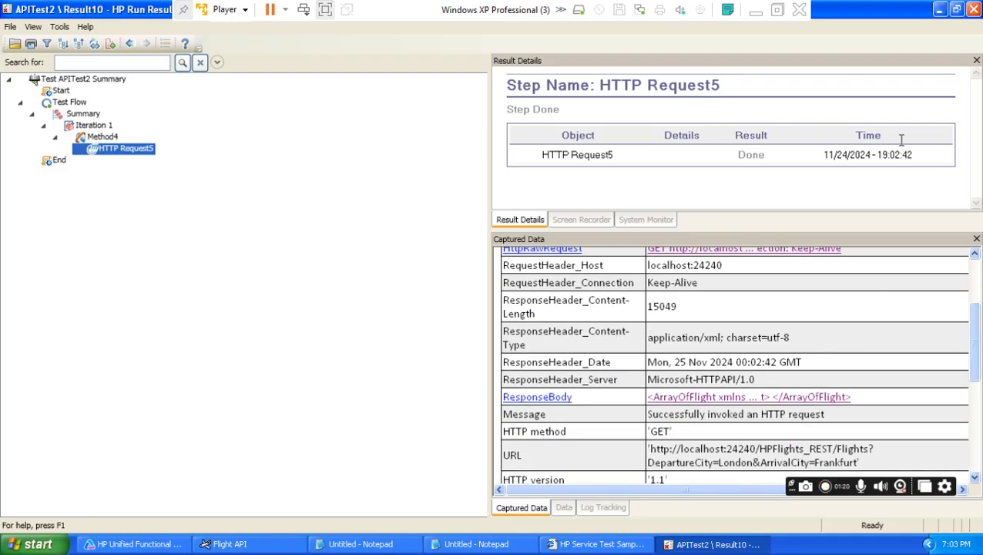
{"action": "left_click", "coordinate": [973, 10]}
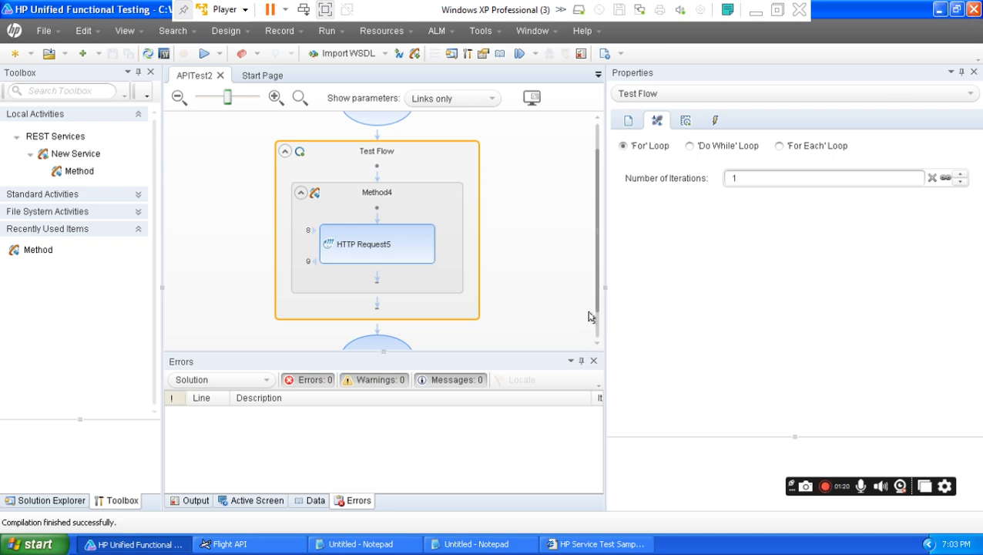
{"action": "left_click", "coordinate": [755, 9]}
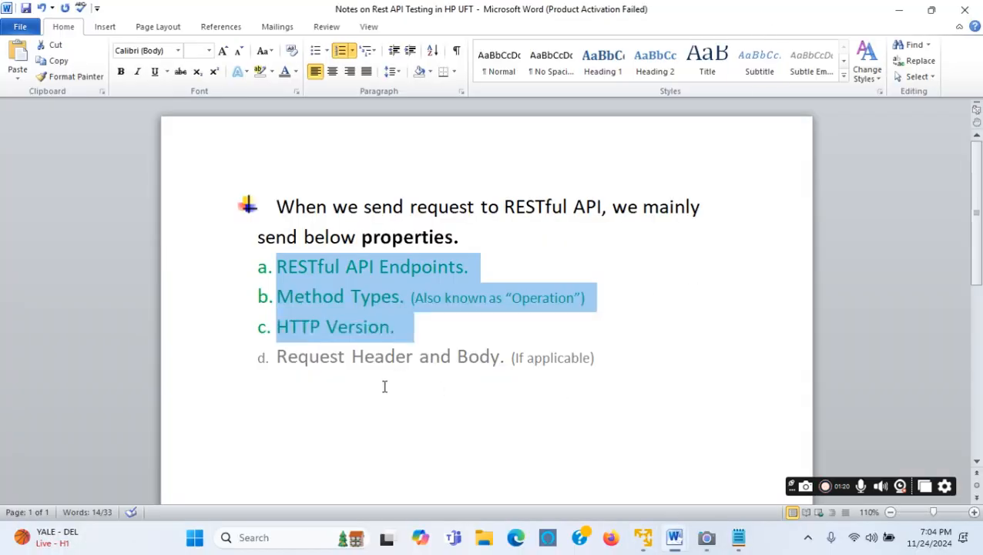
{"action": "left_click", "coordinate": [476, 404]}
- Switch to the "Rest API Testing in HP UFT" document, color "Positive" in item 4 green, and select "Negative"
{"action": "mouse_move", "coordinate": [672, 539]}
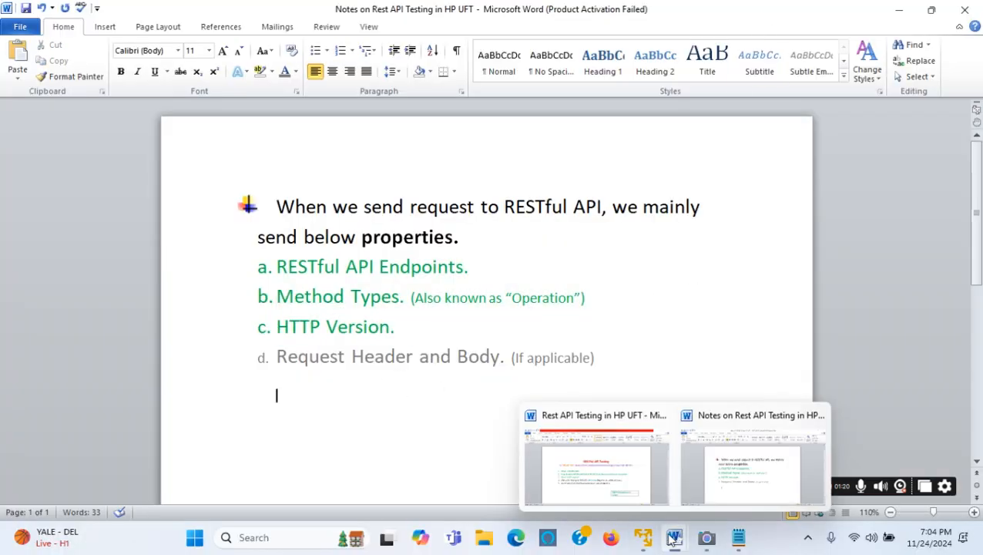
{"action": "left_click", "coordinate": [593, 492]}
{"action": "left_click_drag", "start_coordinate": [486, 347], "coordinate": [436, 348]}
{"action": "left_click", "coordinate": [294, 72]}
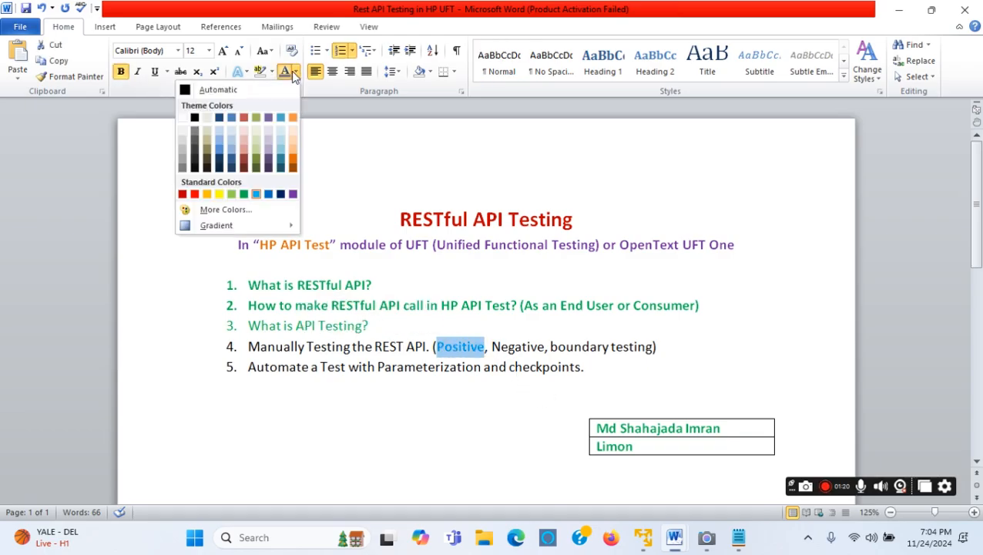
{"action": "left_click", "coordinate": [244, 194]}
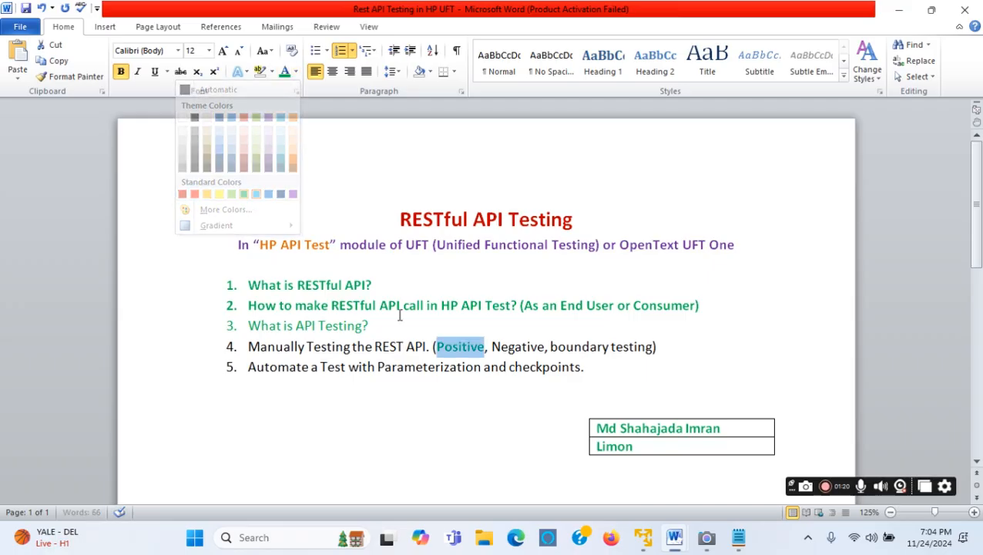
{"action": "left_click", "coordinate": [518, 364]}
{"action": "left_click_drag", "start_coordinate": [545, 347], "coordinate": [490, 348]}
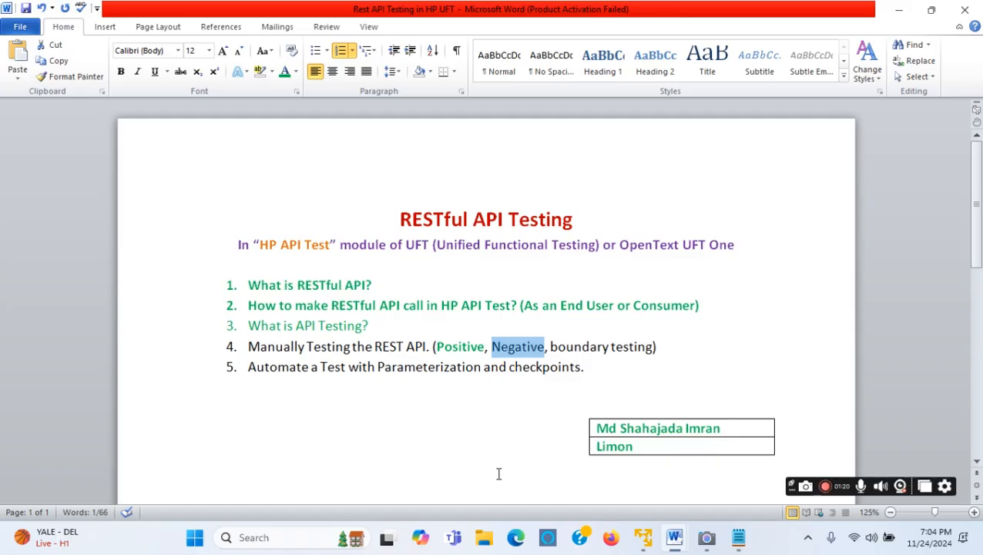
- Return to the virtual machine, bring up the Notepad endpoint URL, and select its ArrivalCity value Frankfurt
{"action": "left_click", "coordinate": [644, 544]}
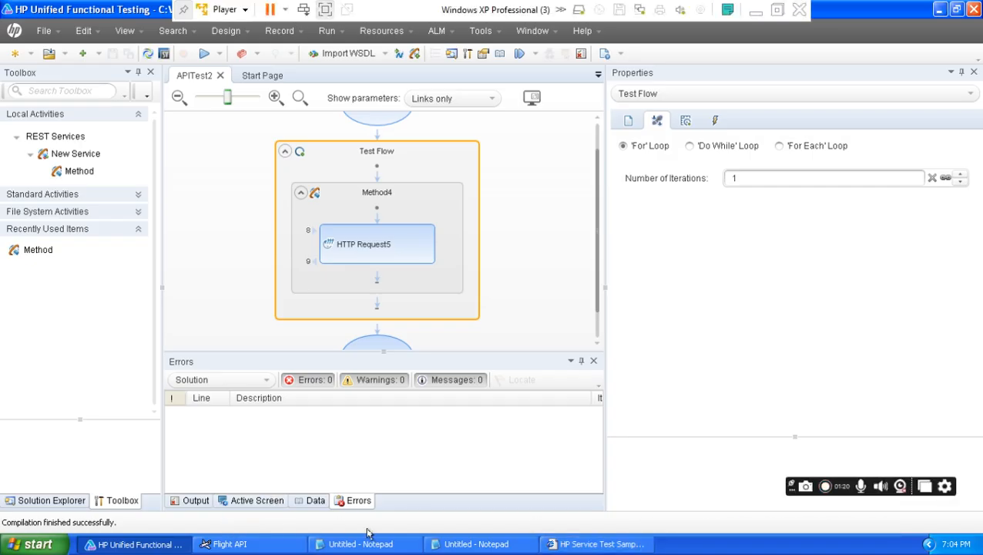
{"action": "left_click", "coordinate": [390, 544]}
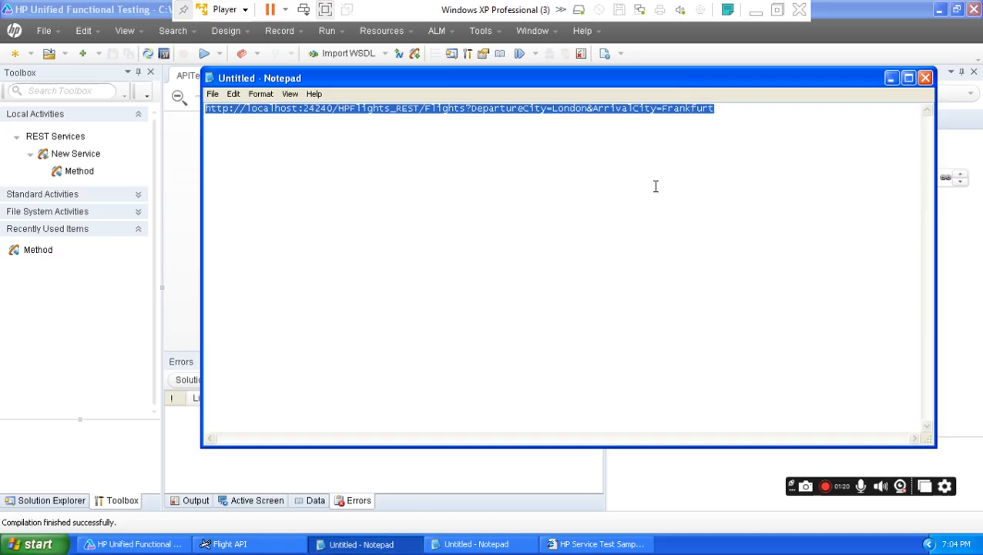
{"action": "left_click", "coordinate": [659, 179]}
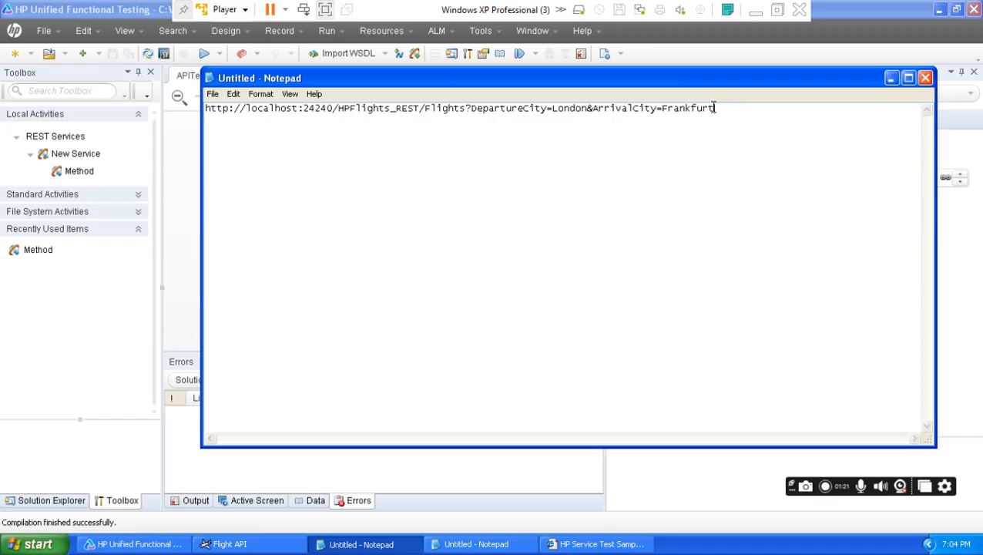
{"action": "left_click_drag", "start_coordinate": [715, 107], "coordinate": [665, 107]}
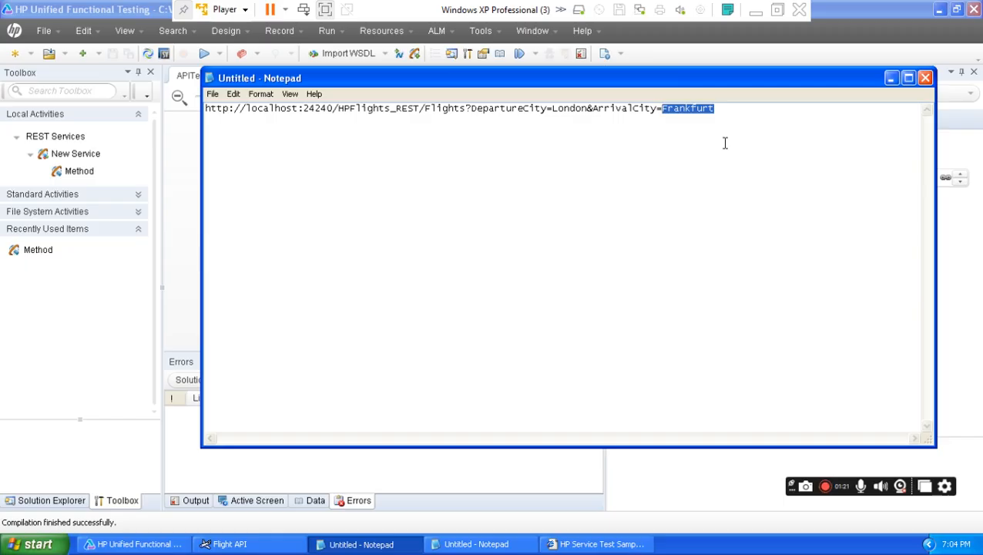
- Minimize HP UFT, open the Excel workbook on the desktop, and show Sheet2
{"action": "left_click", "coordinate": [939, 10]}
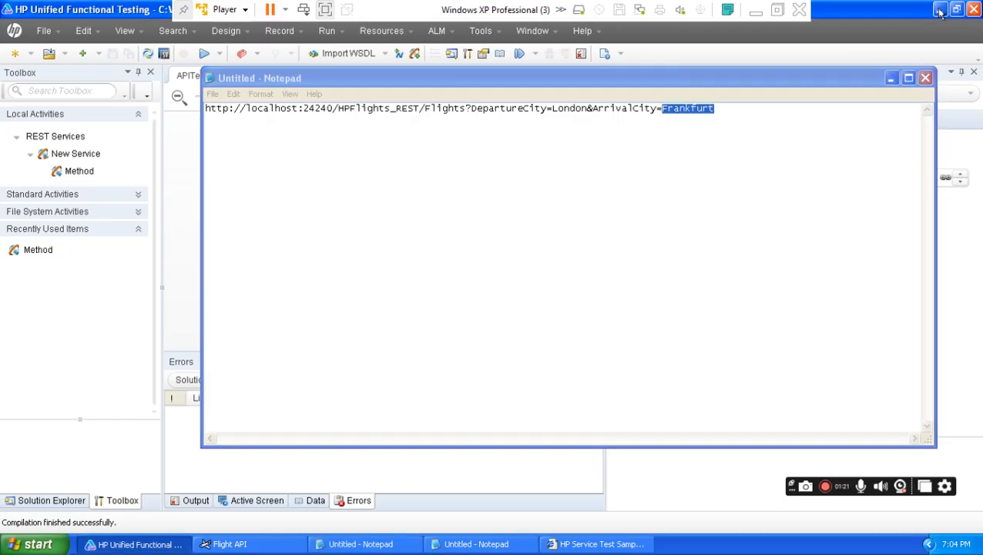
{"action": "left_click", "coordinate": [940, 10]}
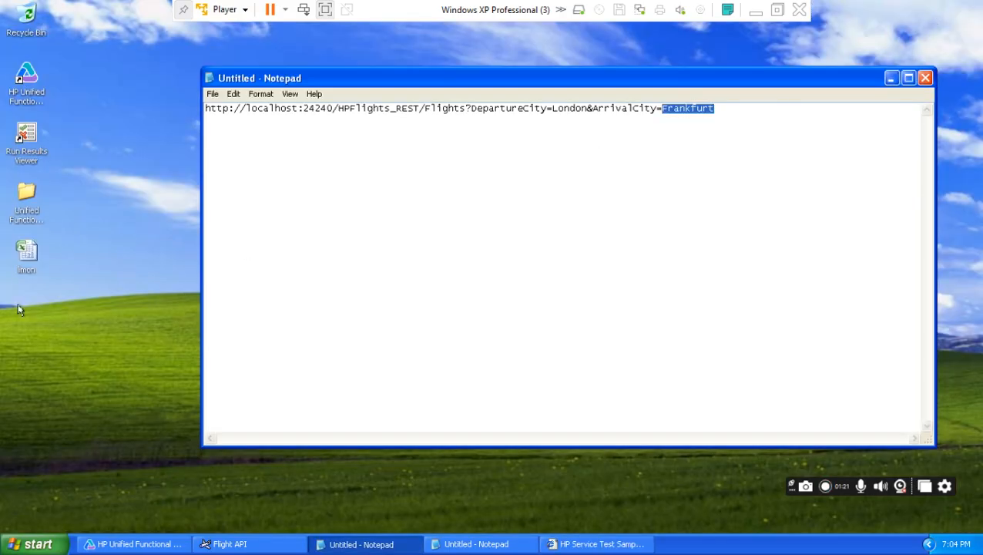
{"action": "double_click", "coordinate": [25, 250]}
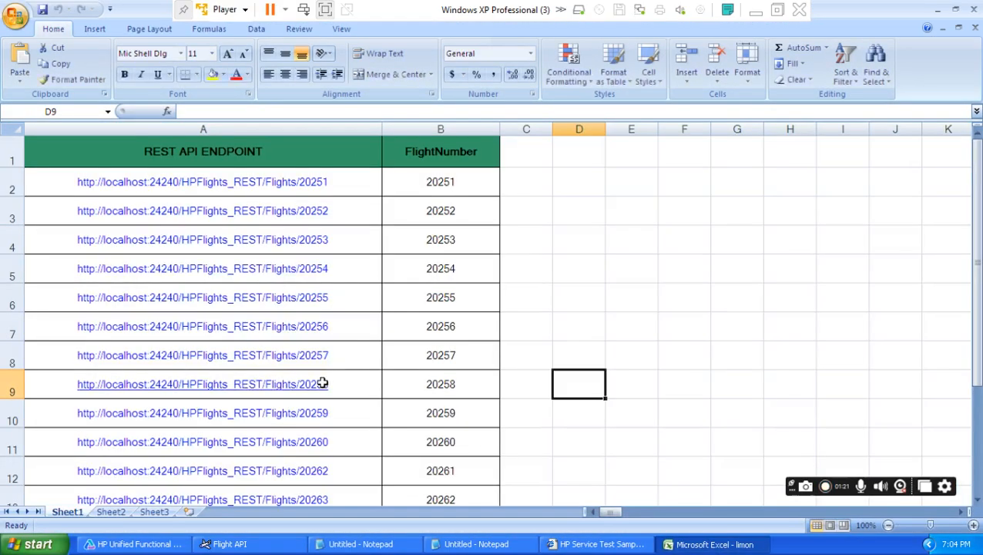
{"action": "left_click", "coordinate": [110, 512]}
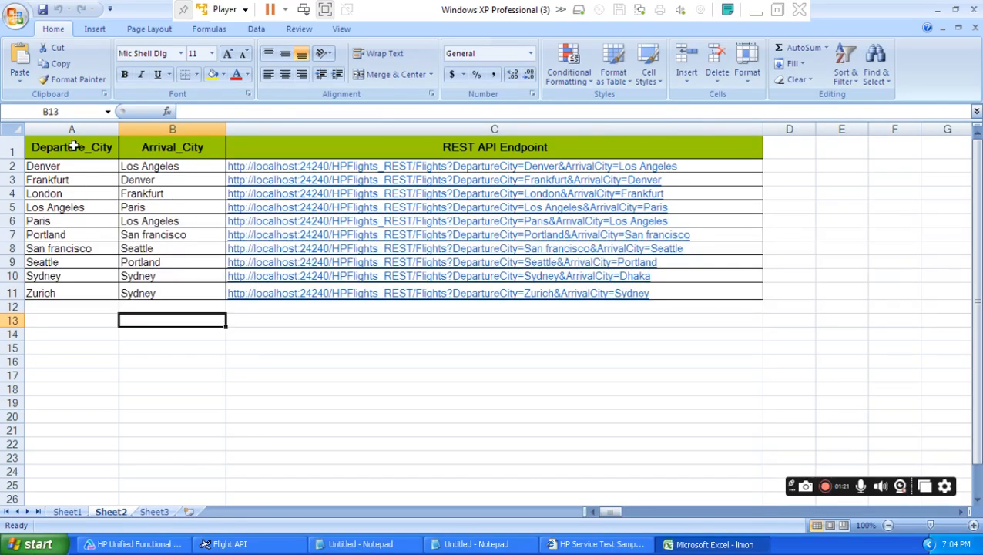
- Examine the Departure_City values in rows 2 to 11 of Sheet2 and the Arrival_City values beside them
{"action": "left_click", "coordinate": [71, 167]}
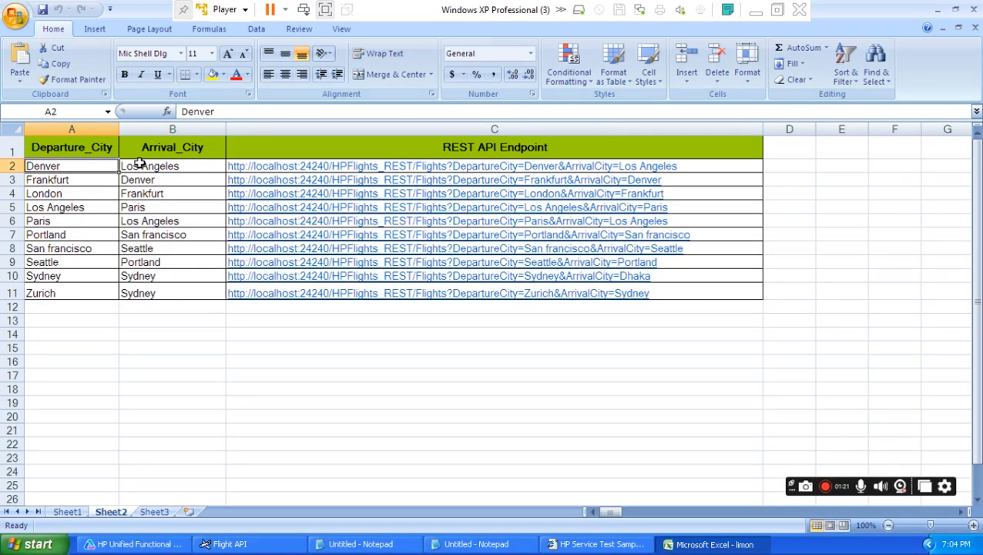
{"action": "key", "text": "Down"}
{"action": "key", "text": "Down"}
{"action": "key", "text": "Down"}
{"action": "key", "text": "Down"}
{"action": "key", "text": "Down"}
{"action": "key", "text": "Down"}
{"action": "key", "text": "Down"}
{"action": "key", "text": "Down"}
{"action": "key", "text": "Down"}
{"action": "key", "text": "Right"}
{"action": "key", "text": "Up"}
{"action": "key", "text": "Up"}
{"action": "key", "text": "Up"}
{"action": "key", "text": "Up"}
{"action": "key", "text": "Up"}
{"action": "key", "text": "Up"}
{"action": "key", "text": "Up"}
{"action": "key", "text": "Up"}
{"action": "key", "text": "Up"}
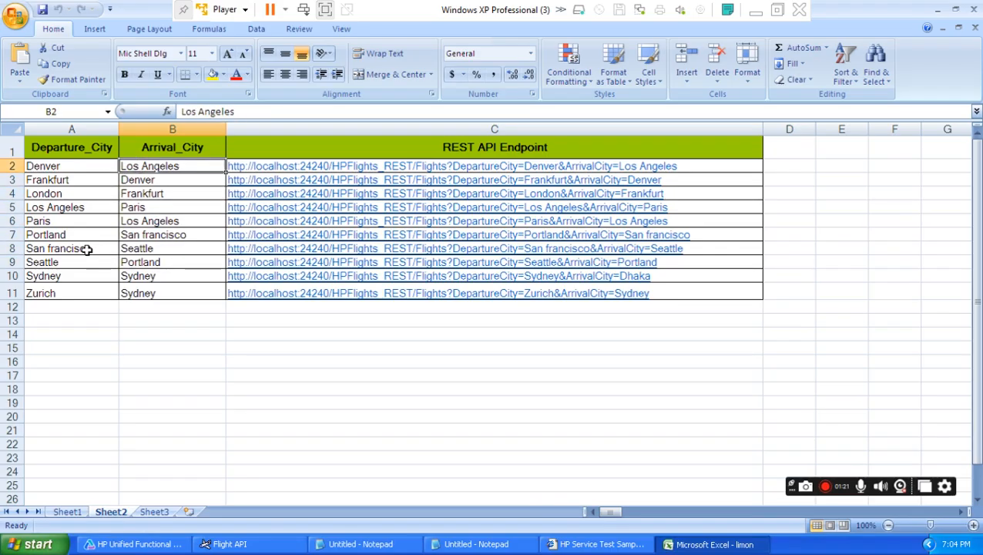
- Close the Excel workbook and replace the ArrivalCity value in the Notepad endpoint URL with Dhaka
{"action": "left_click", "coordinate": [975, 10]}
{"action": "key", "text": "alt+Tab"}
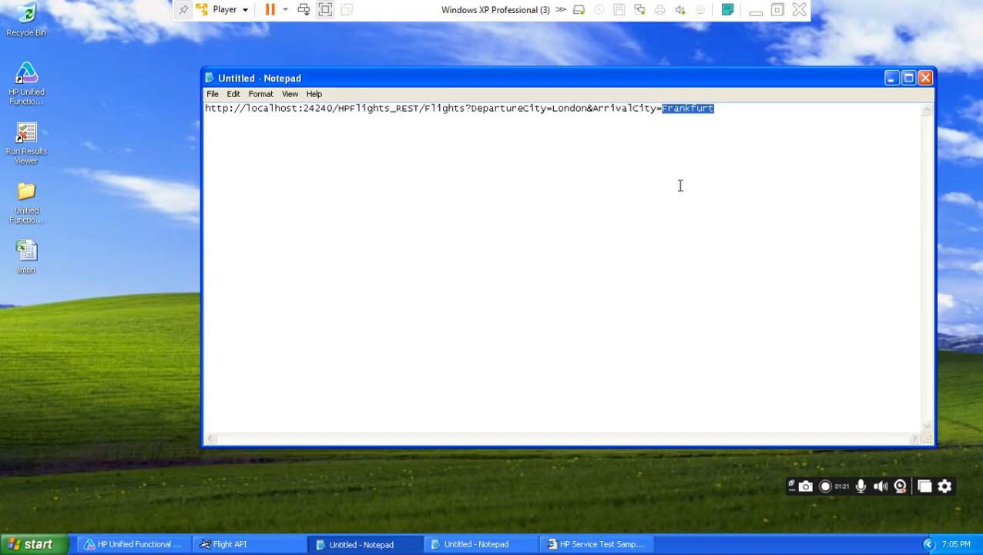
{"action": "type", "text": "Dhaka"}
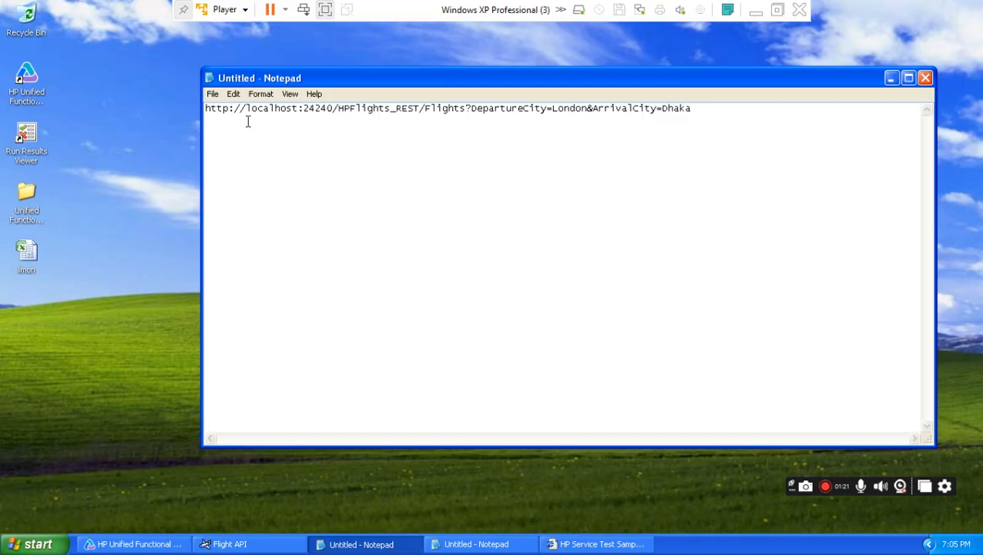
- Copy the entire London to Dhaka endpoint URL from Notepad
{"action": "left_click_drag", "start_coordinate": [206, 110], "coordinate": [693, 117]}
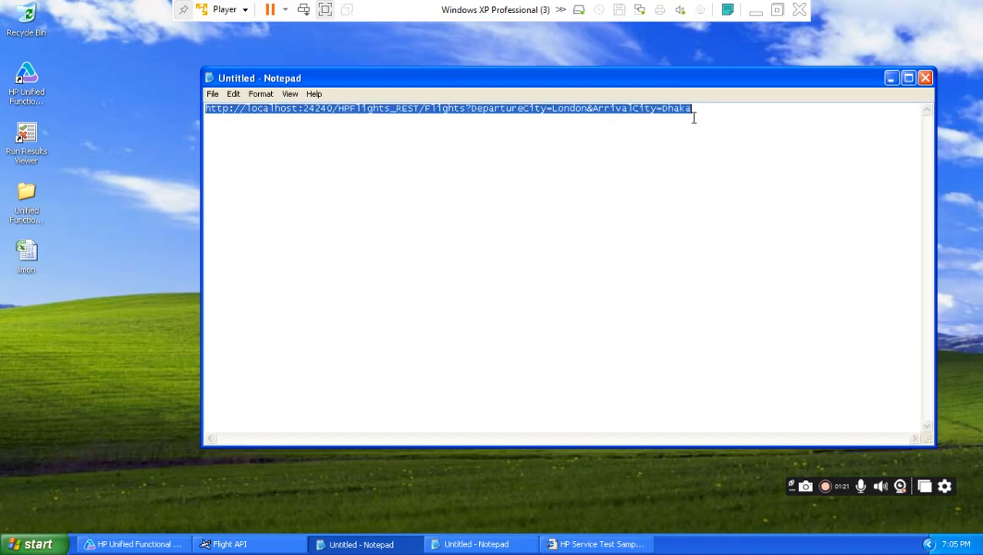
{"action": "left_click", "coordinate": [549, 111]}
{"action": "left_click_drag", "start_coordinate": [472, 109], "coordinate": [580, 115]}
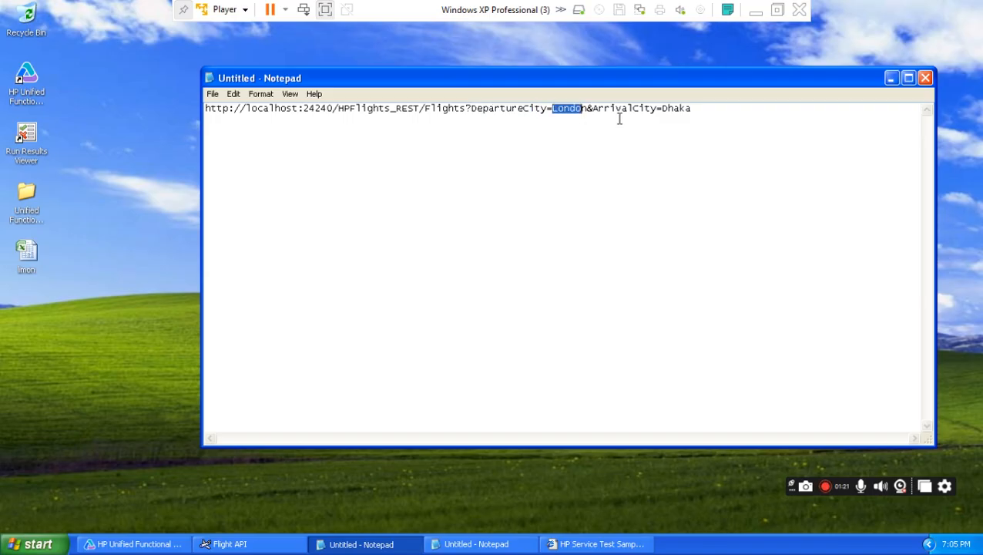
{"action": "left_click_drag", "start_coordinate": [660, 111], "coordinate": [206, 103]}
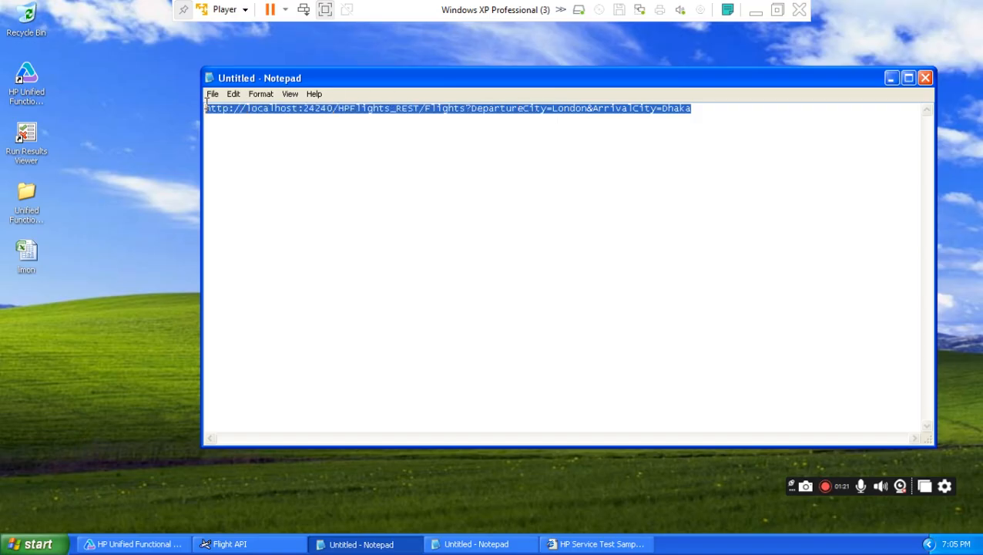
{"action": "right_click", "coordinate": [285, 113]}
{"action": "left_click", "coordinate": [308, 145]}
- Return to HP UFT and replace the URL of HTTP Request5 with the copied London to Dhaka endpoint
{"action": "left_click", "coordinate": [162, 545]}
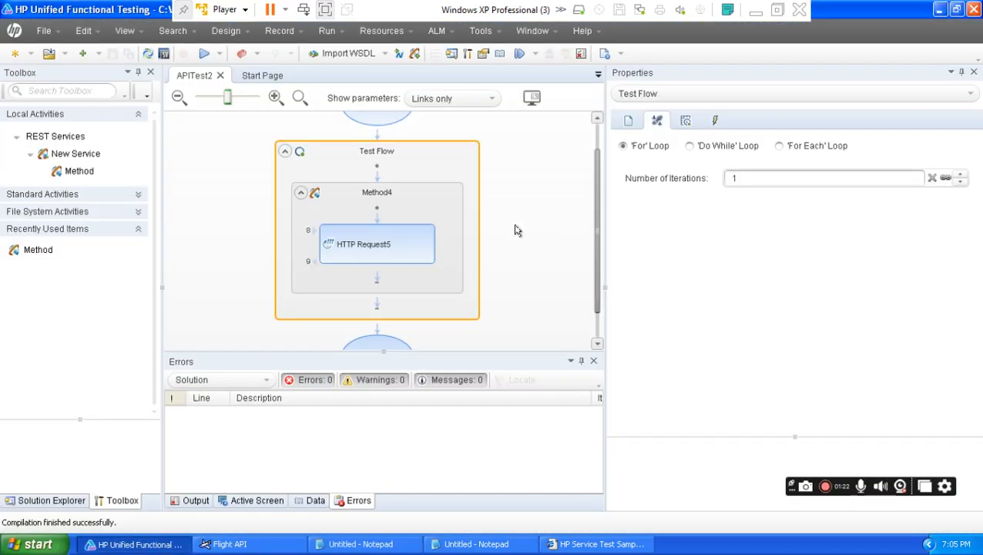
{"action": "left_click", "coordinate": [386, 250]}
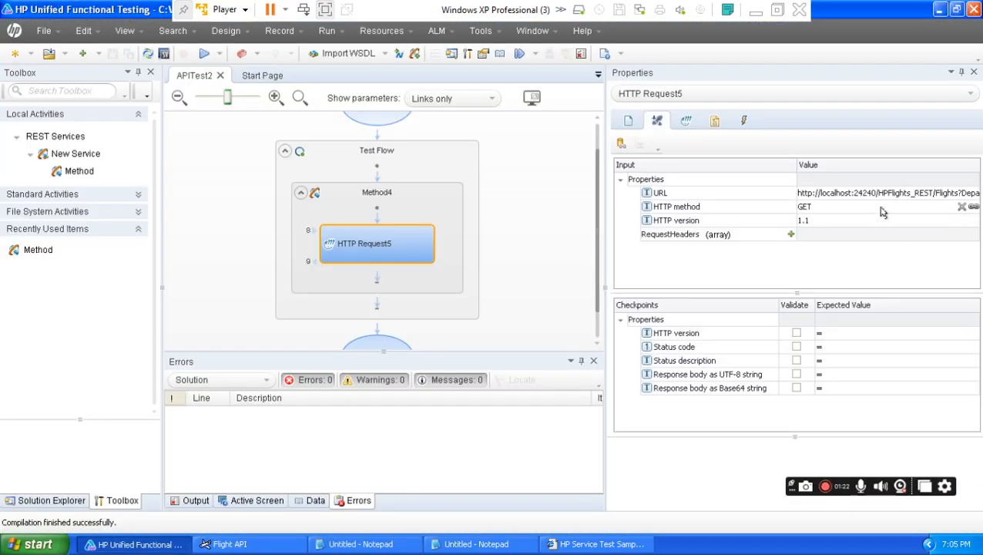
{"action": "left_click", "coordinate": [888, 194]}
{"action": "left_click", "coordinate": [962, 193]}
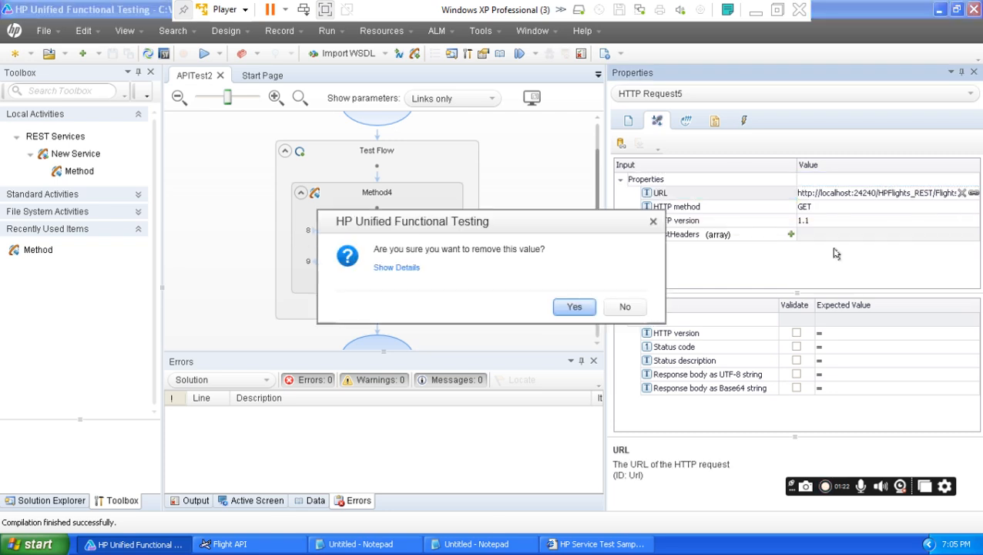
{"action": "left_click", "coordinate": [586, 308]}
{"action": "key", "text": "ctrl+v"}
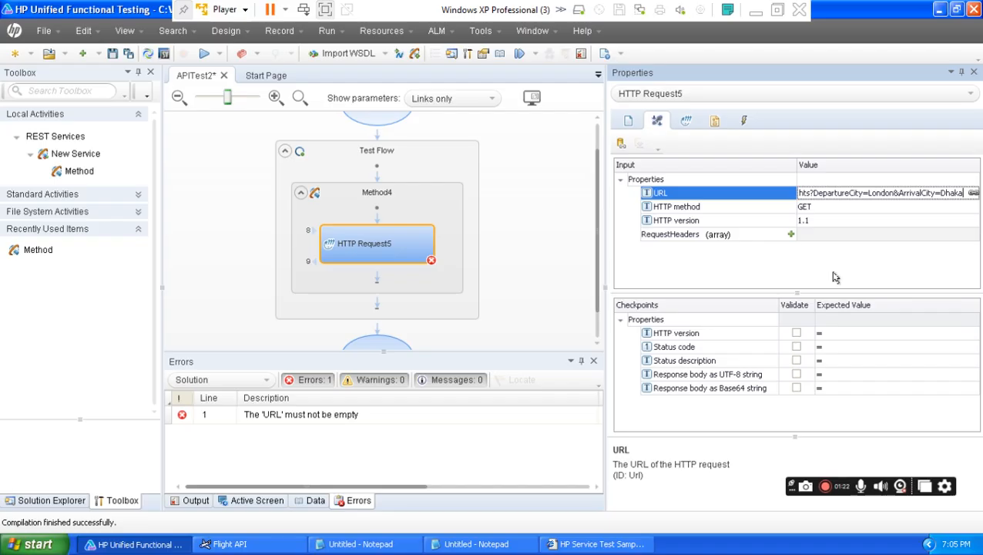
- Check the HTTP method and HTTP version of HTTP Request5 and widen its properties area
{"action": "left_click", "coordinate": [814, 208]}
{"action": "left_click", "coordinate": [815, 221]}
{"action": "left_click", "coordinate": [815, 222]}
{"action": "left_click", "coordinate": [808, 233]}
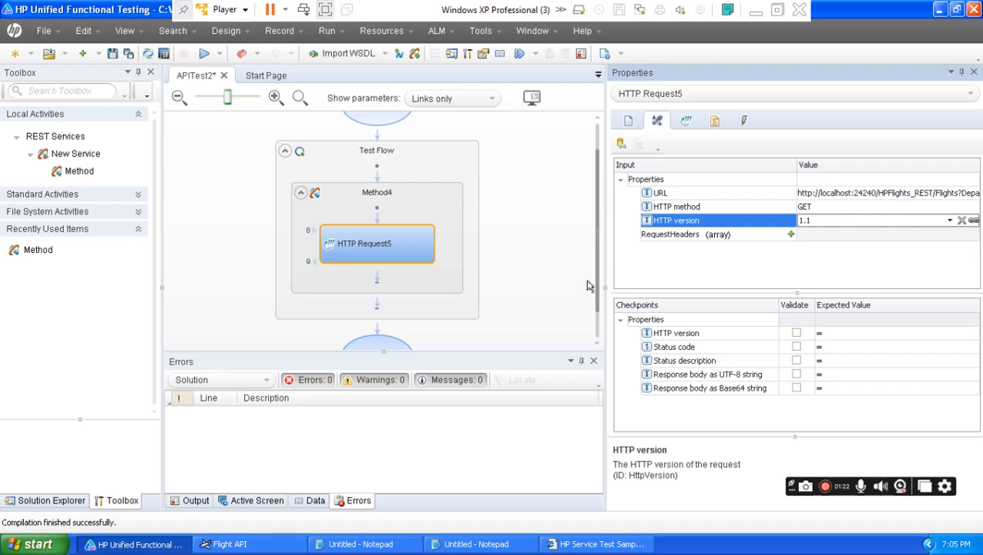
{"action": "left_click_drag", "start_coordinate": [603, 264], "coordinate": [550, 266]}
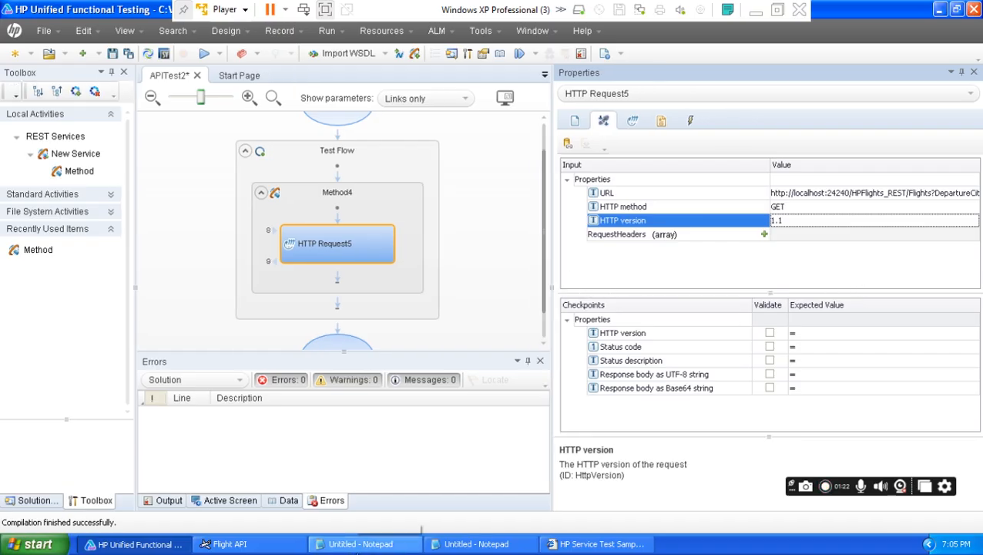
- Bring up the endpoint URL in Notepad, check its DepartureCity and ArrivalCity values, and minimize it
{"action": "left_click", "coordinate": [475, 544]}
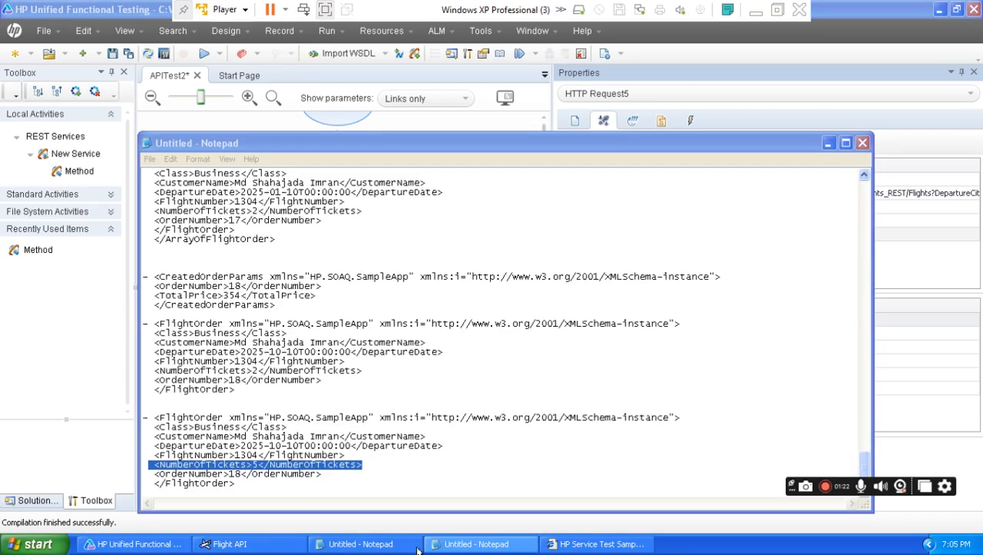
{"action": "left_click", "coordinate": [359, 544]}
{"action": "left_click", "coordinate": [499, 152]}
{"action": "left_click_drag", "start_coordinate": [552, 108], "coordinate": [587, 110]}
{"action": "left_click_drag", "start_coordinate": [662, 108], "coordinate": [691, 109]}
{"action": "left_click", "coordinate": [891, 78]}
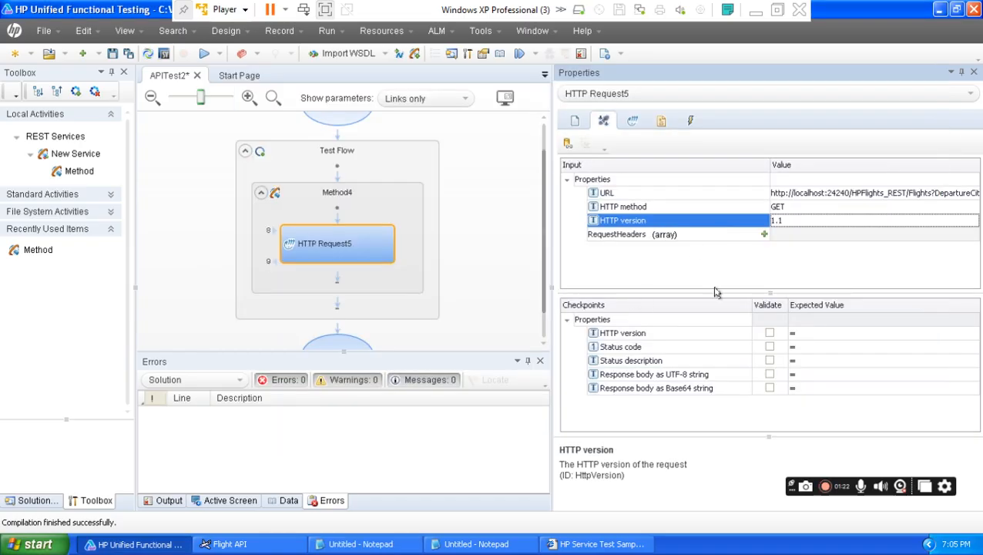
- Choose GET as the HTTP method of HTTP Request5 and run APITest2
{"action": "left_click", "coordinate": [805, 213]}
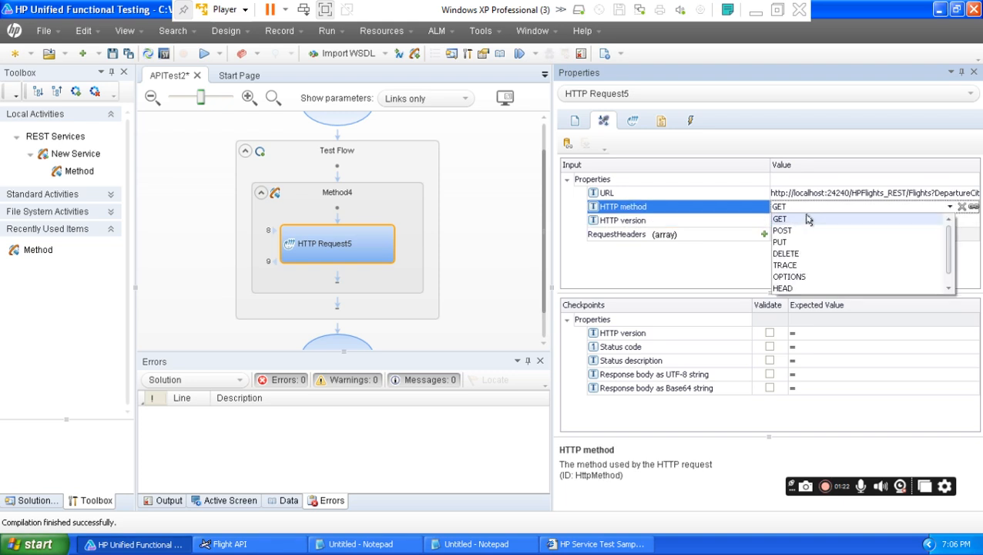
{"action": "left_click", "coordinate": [805, 217]}
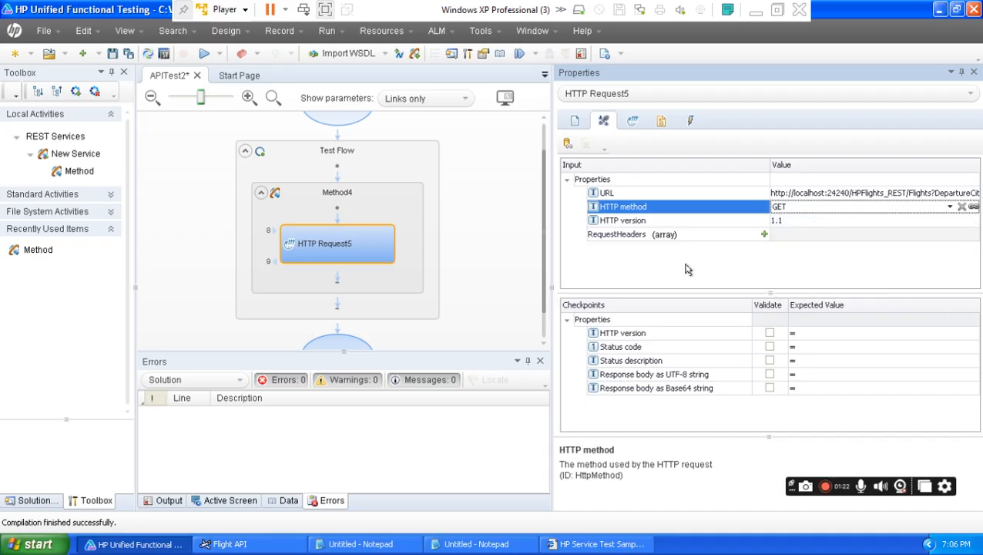
{"action": "left_click", "coordinate": [204, 53]}
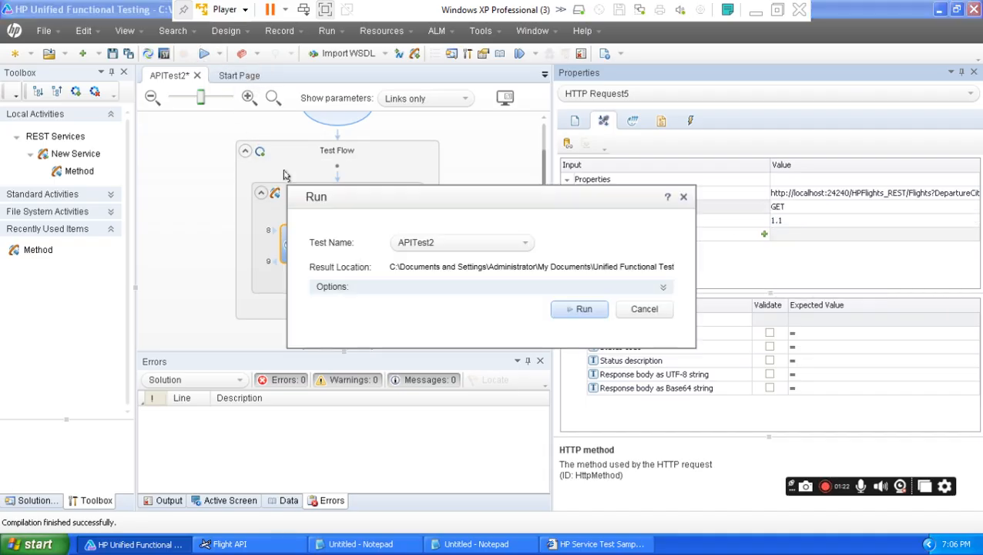
{"action": "left_click", "coordinate": [580, 309]}
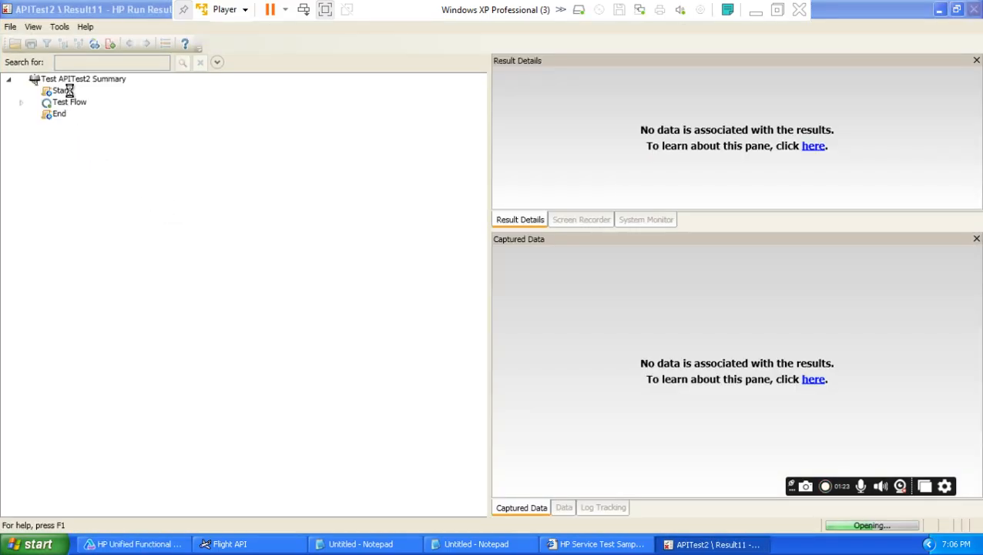
- Expand the run results, select HTTP Request5, and examine its raw request's method, URL and ArrivalCity value
{"action": "left_click", "coordinate": [64, 44]}
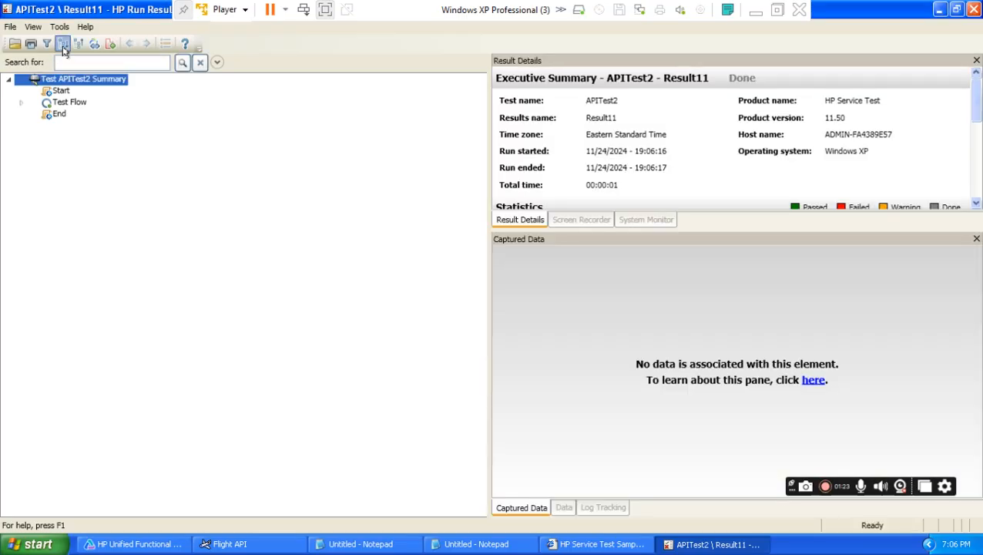
{"action": "left_click", "coordinate": [123, 148]}
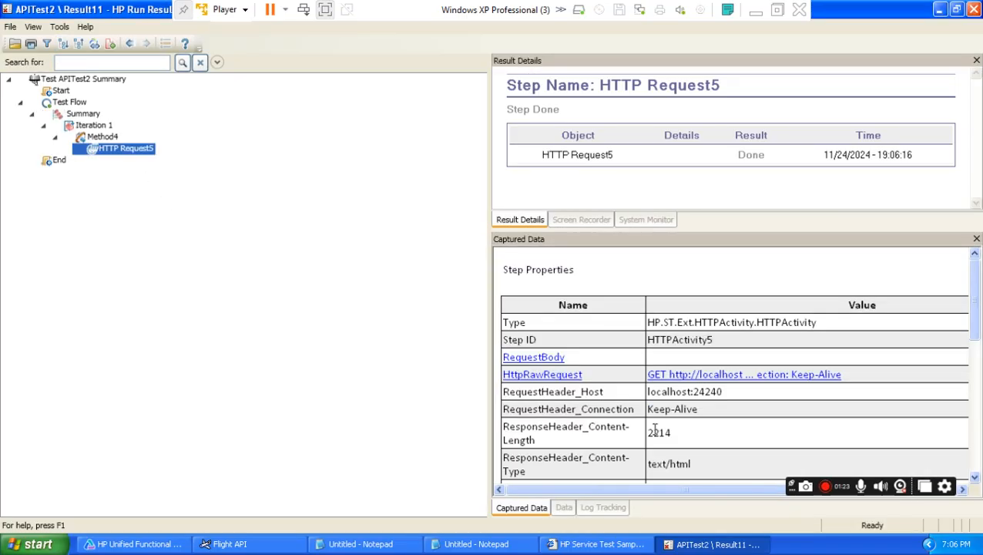
{"action": "left_click", "coordinate": [751, 377]}
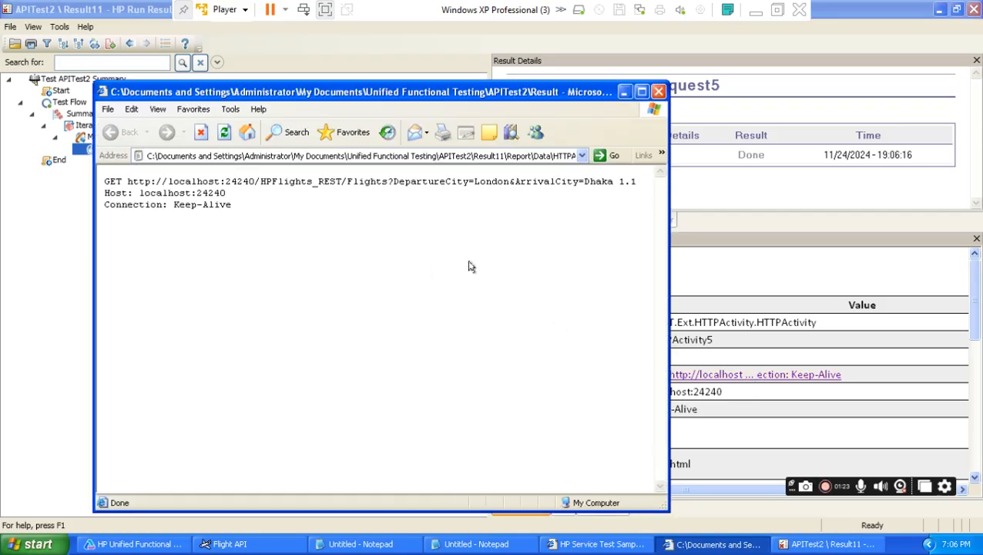
{"action": "left_click_drag", "start_coordinate": [123, 181], "coordinate": [100, 179]}
{"action": "left_click_drag", "start_coordinate": [127, 181], "coordinate": [609, 182]}
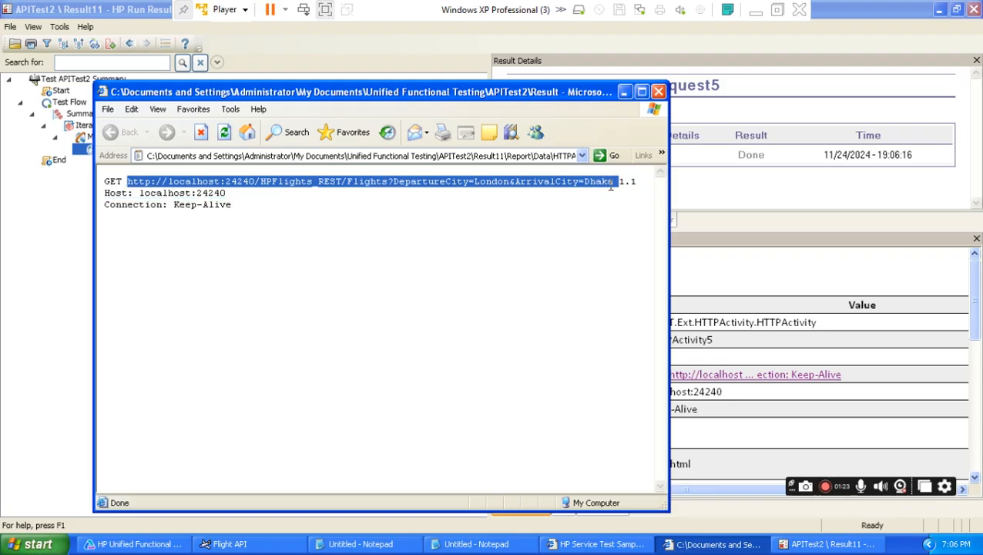
{"action": "left_click", "coordinate": [587, 181]}
{"action": "double_click", "coordinate": [589, 181]}
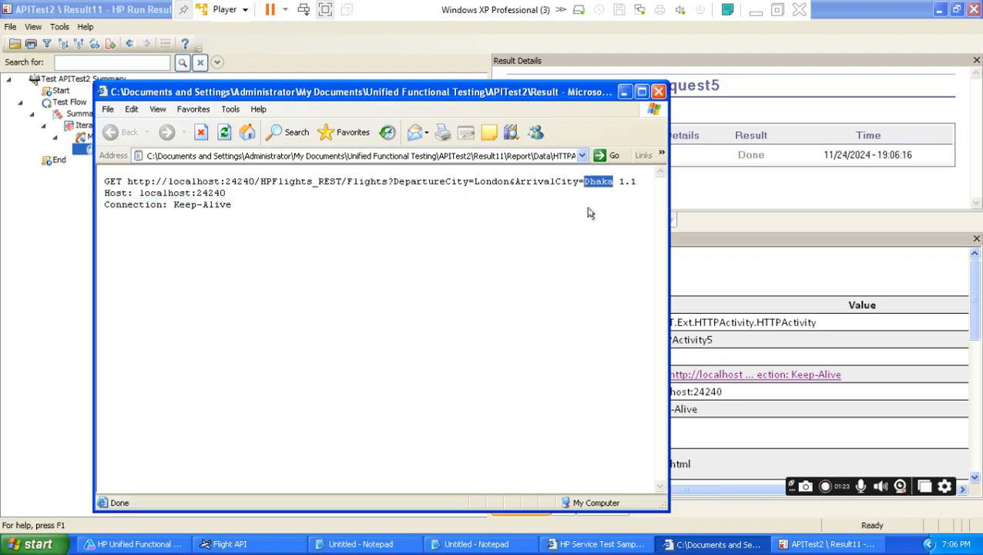
{"action": "left_click", "coordinate": [658, 92]}
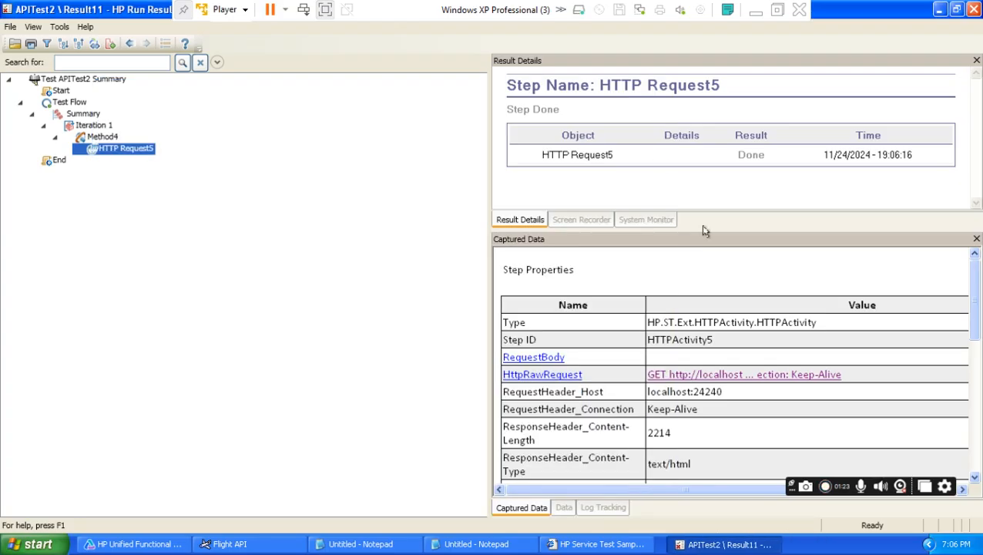
- Examine the status code and status description captured for HTTP Request5, and view its response body
{"action": "left_click_drag", "start_coordinate": [975, 310], "coordinate": [958, 427]}
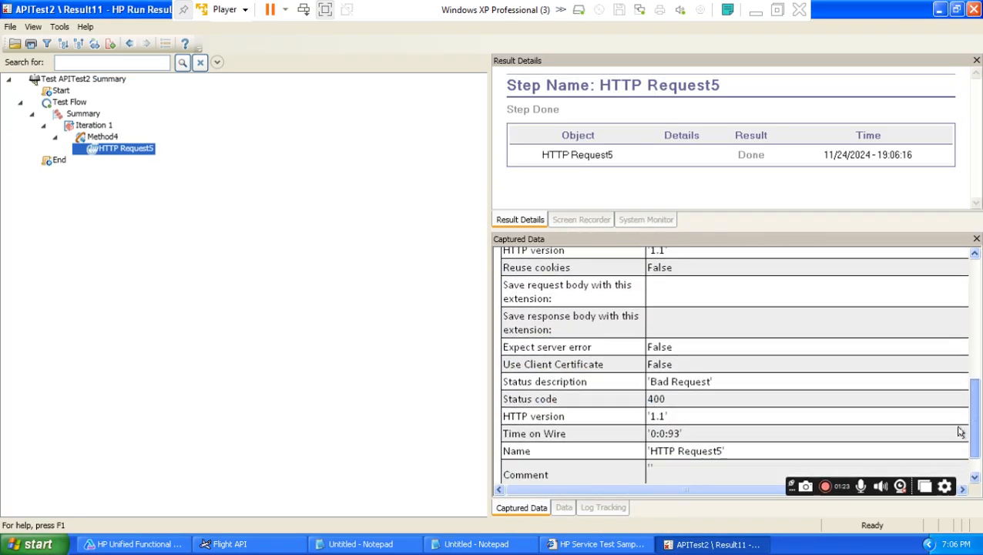
{"action": "left_click_drag", "start_coordinate": [505, 399], "coordinate": [675, 399]}
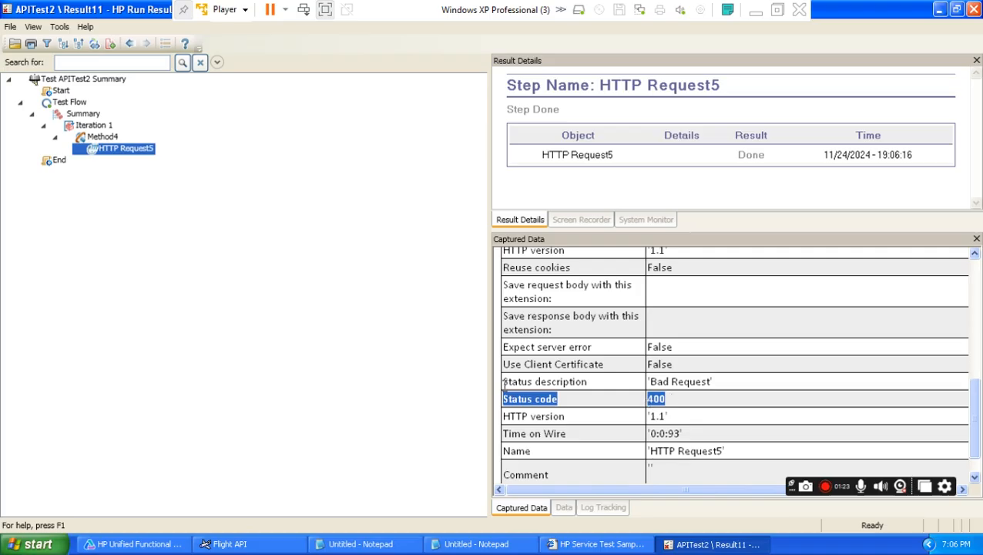
{"action": "left_click_drag", "start_coordinate": [504, 382], "coordinate": [705, 389]}
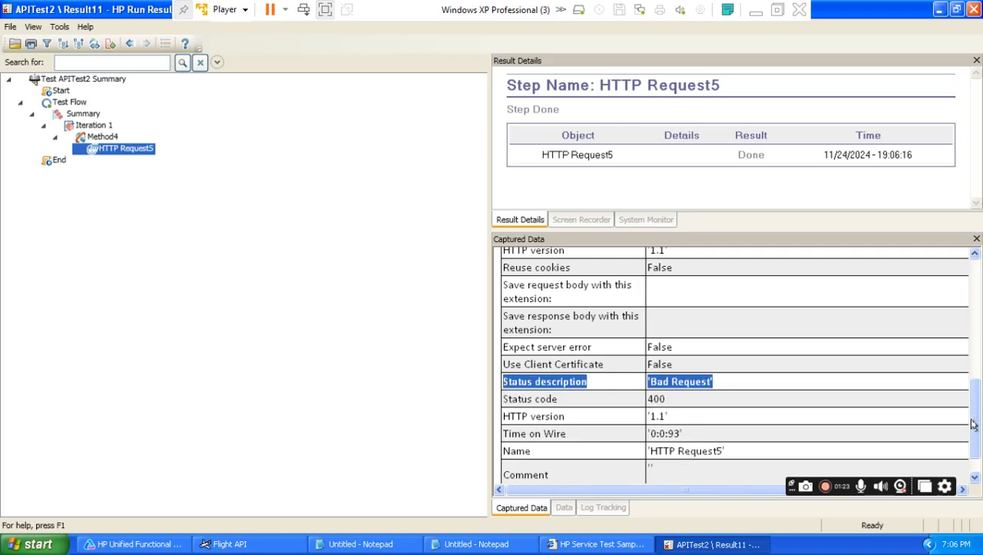
{"action": "left_click_drag", "start_coordinate": [969, 425], "coordinate": [968, 387]}
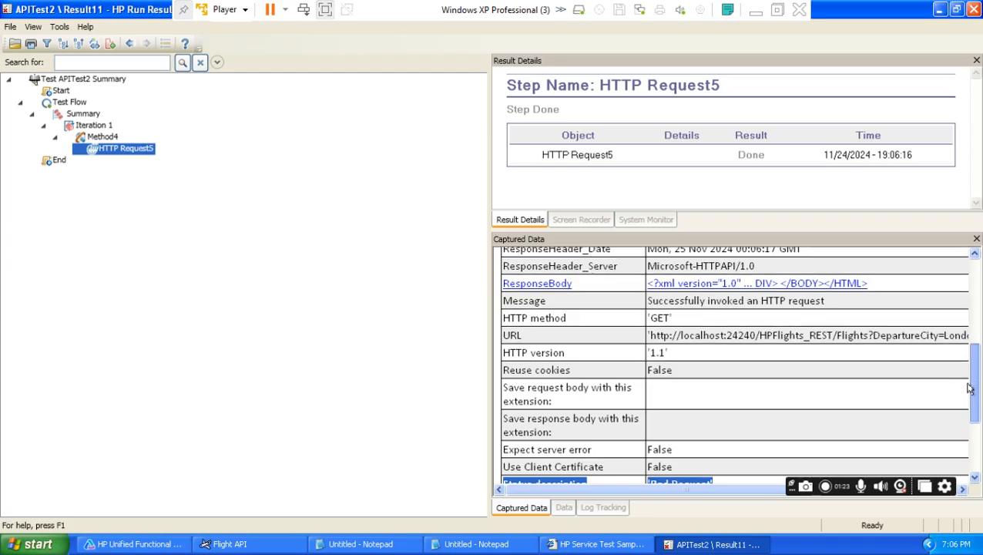
{"action": "left_click", "coordinate": [771, 285]}
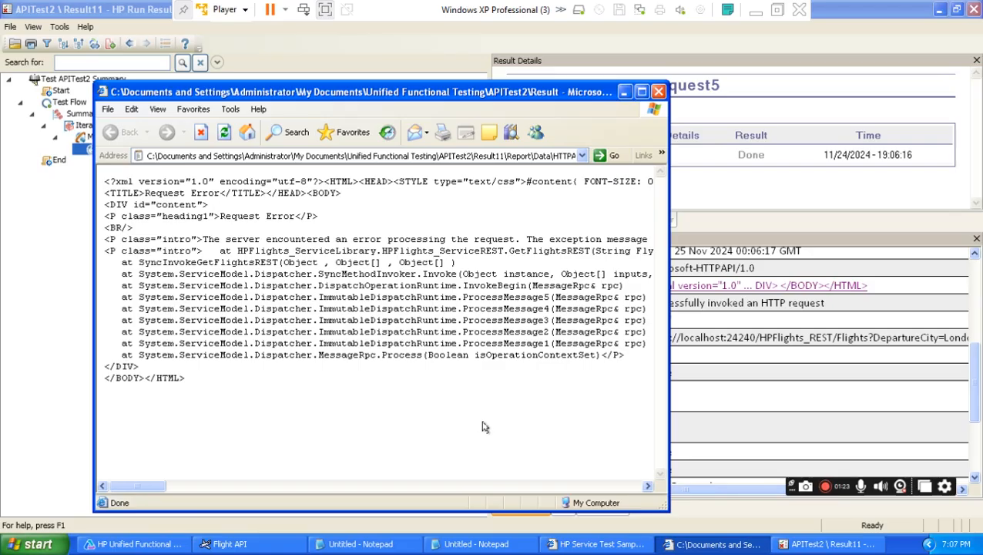
{"action": "left_click", "coordinate": [659, 93]}
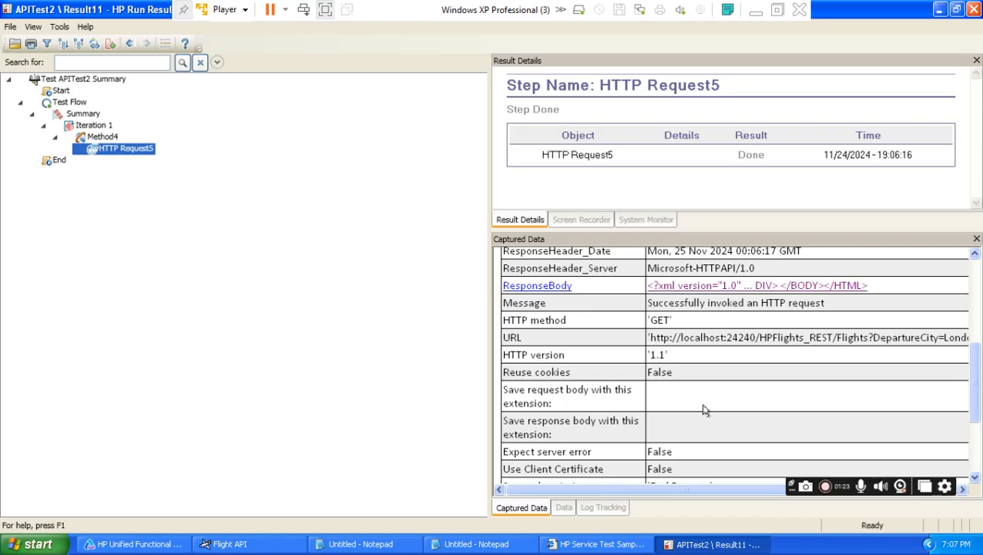
- Recheck the captured status code and description of HTTP Request5 and reopen its response body for another look
{"action": "left_click_drag", "start_coordinate": [975, 378], "coordinate": [970, 443]}
{"action": "left_click_drag", "start_coordinate": [502, 362], "coordinate": [672, 363]}
{"action": "left_click_drag", "start_coordinate": [502, 346], "coordinate": [715, 348]}
{"action": "left_click_drag", "start_coordinate": [977, 409], "coordinate": [977, 356]}
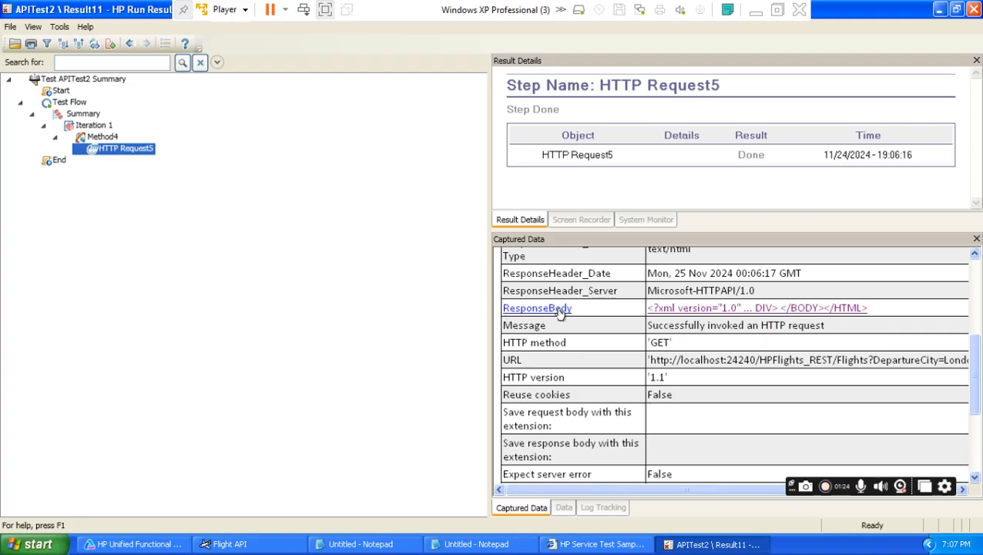
{"action": "left_click", "coordinate": [770, 309]}
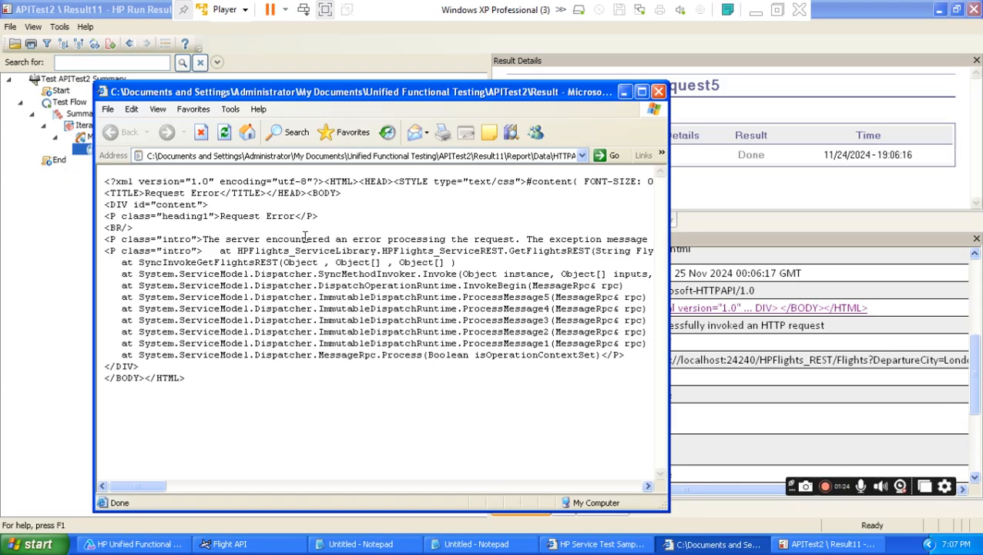
{"action": "left_click", "coordinate": [659, 92]}
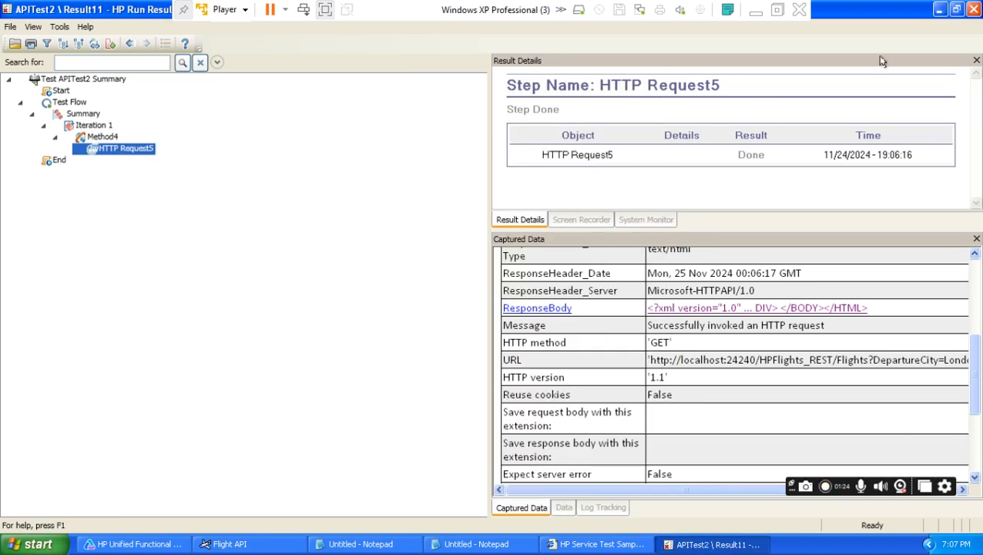
- Color "Negative" in item 4 of the "Rest API Testing in HP UFT" document green, select "boundary testing", and return to the virtual machine
{"action": "left_click", "coordinate": [756, 9]}
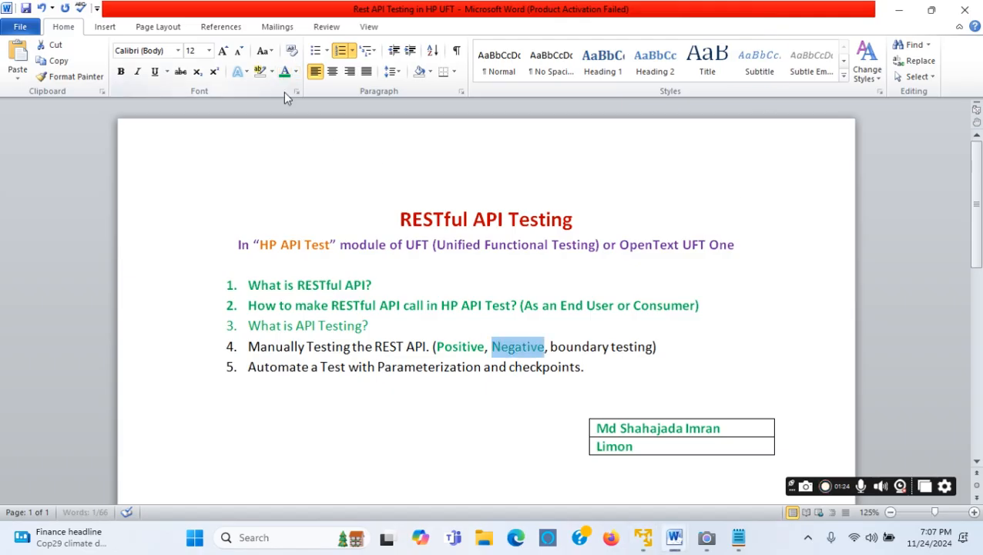
{"action": "left_click", "coordinate": [622, 347]}
{"action": "left_click_drag", "start_coordinate": [550, 347], "coordinate": [652, 347]}
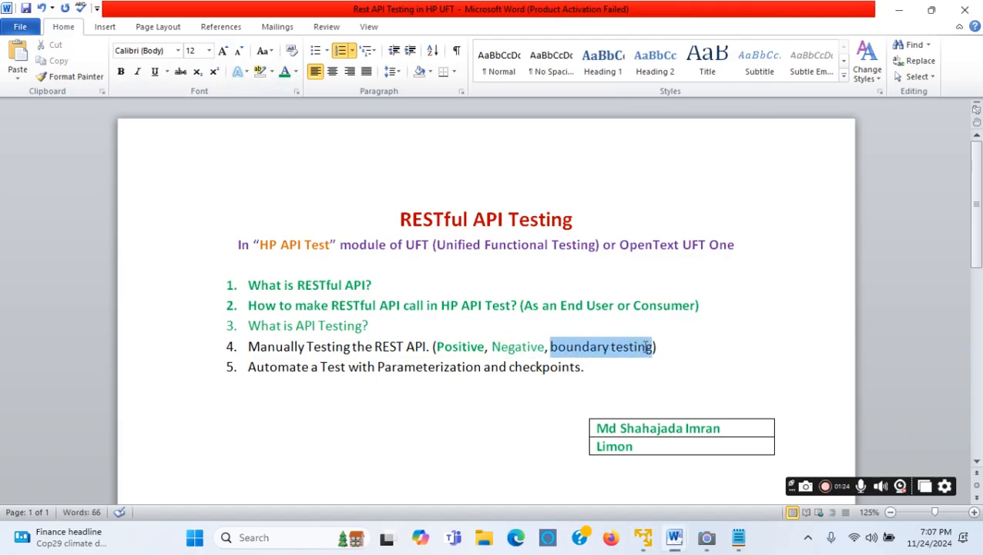
{"action": "left_click", "coordinate": [643, 537]}
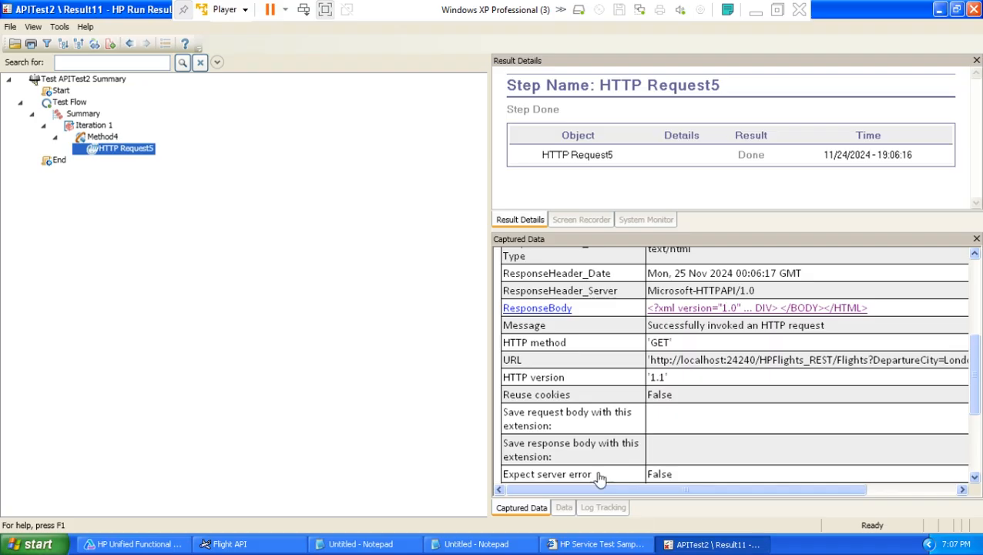
- Close the run results and review the REST operations in the sample flight application help page through ReserveOrder (POST)
{"action": "left_click", "coordinate": [974, 9]}
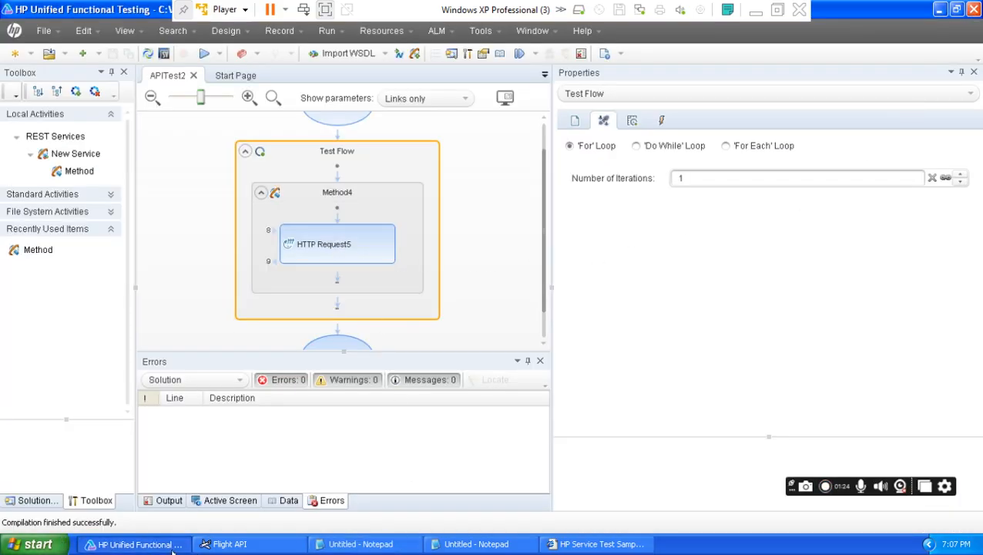
{"action": "left_click", "coordinate": [591, 544]}
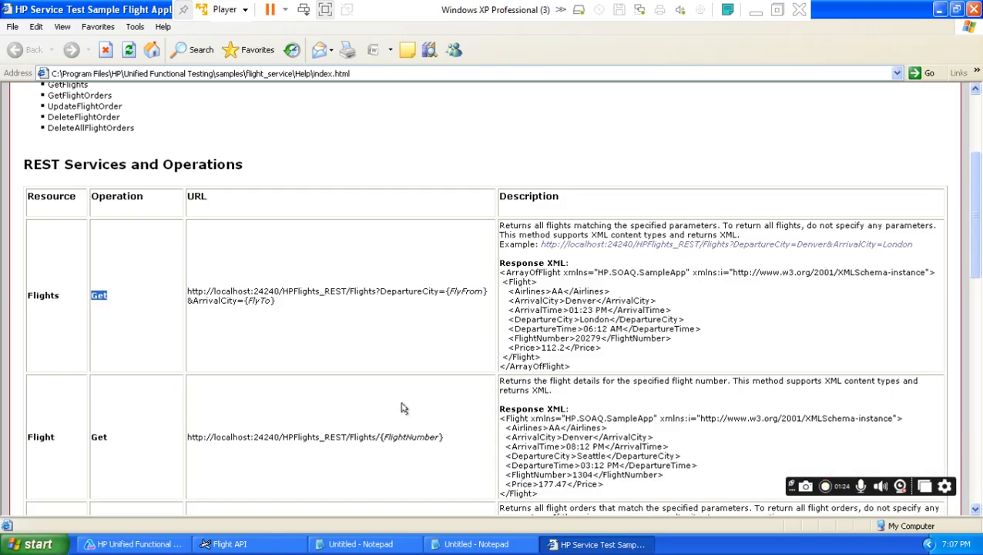
{"action": "left_click", "coordinate": [438, 342]}
{"action": "scroll", "coordinate": [438, 343], "scroll_direction": "down", "scroll_amount": 7}
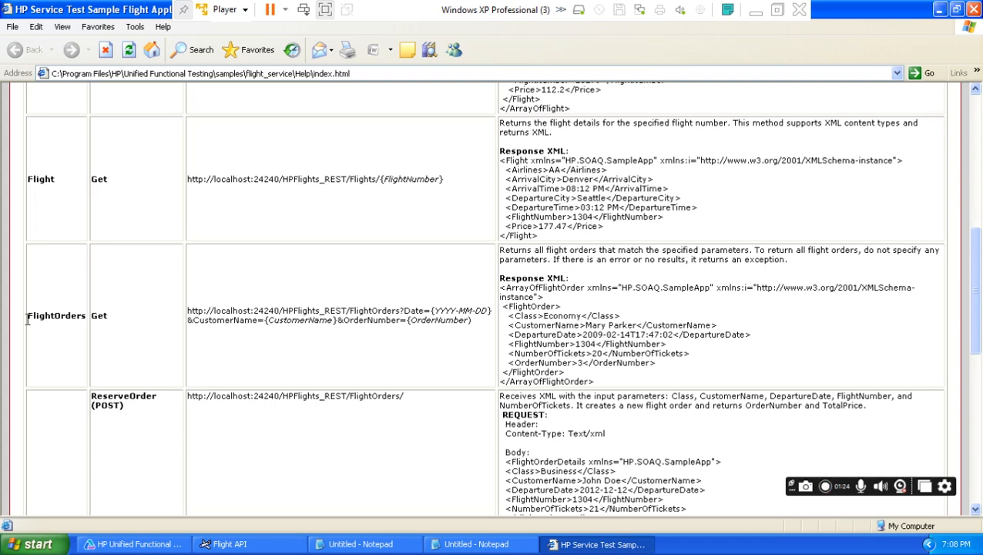
{"action": "scroll", "coordinate": [336, 352], "scroll_direction": "up", "scroll_amount": 3}
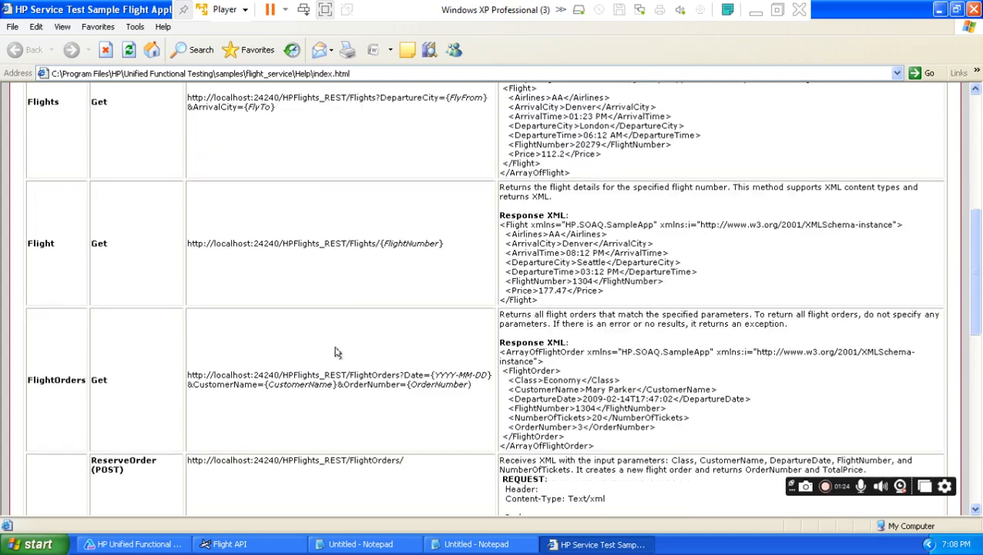
{"action": "scroll", "coordinate": [335, 352], "scroll_direction": "down", "scroll_amount": 2}
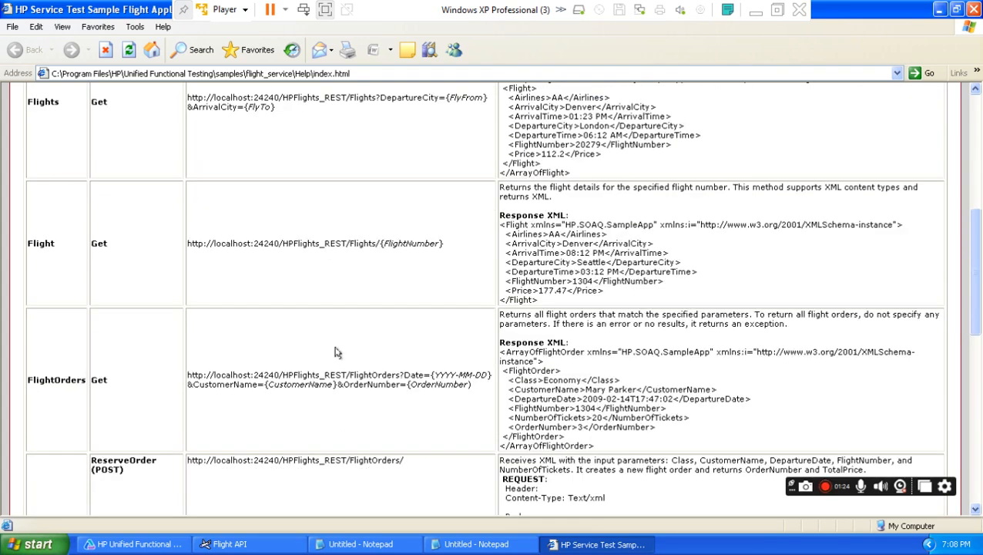
{"action": "scroll", "coordinate": [335, 352], "scroll_direction": "down", "scroll_amount": 6}
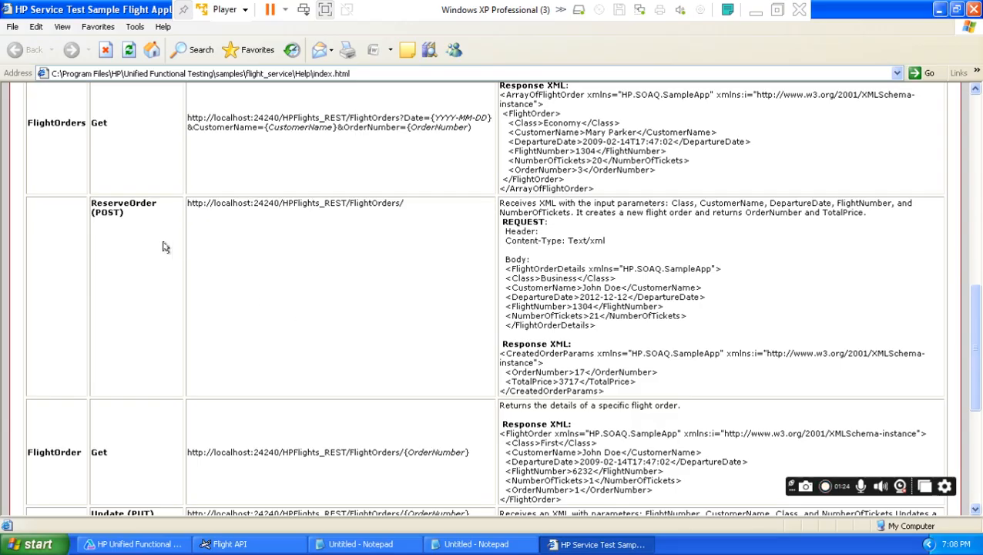
- Examine the ReserveOrder (POST) entry by highlighting it, and select the DepartureDate value in its sample request body
{"action": "left_click_drag", "start_coordinate": [92, 210], "coordinate": [218, 241]}
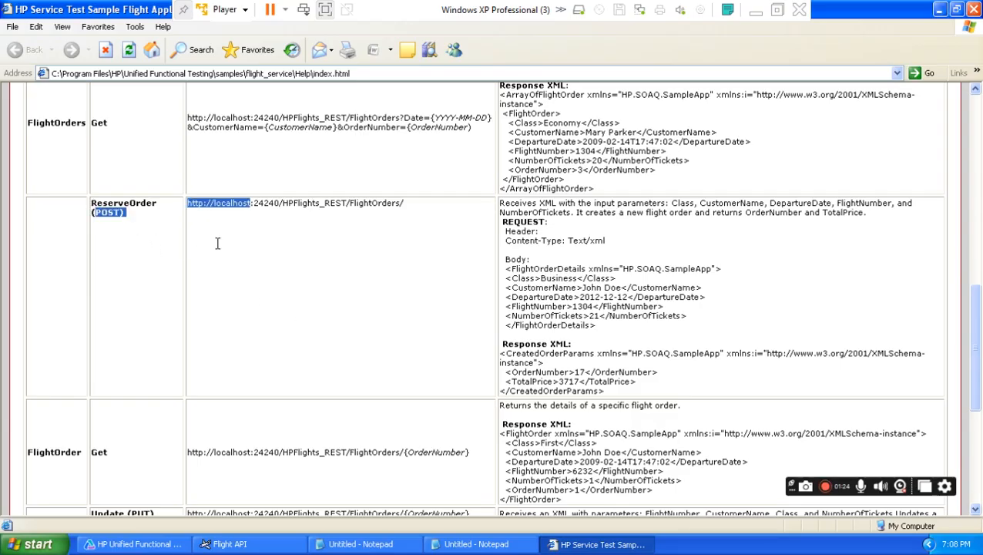
{"action": "left_click_drag", "start_coordinate": [92, 204], "coordinate": [658, 392]}
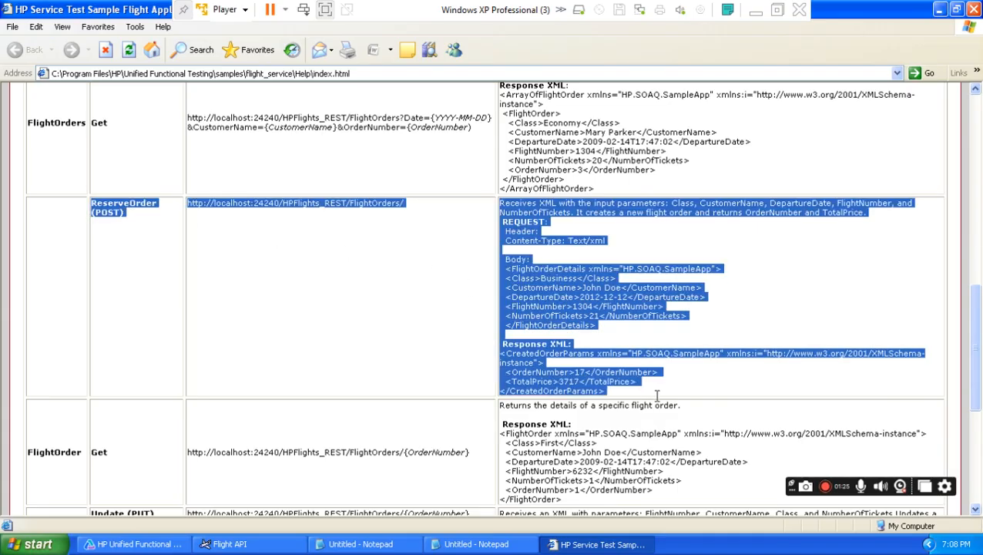
{"action": "left_click", "coordinate": [556, 301]}
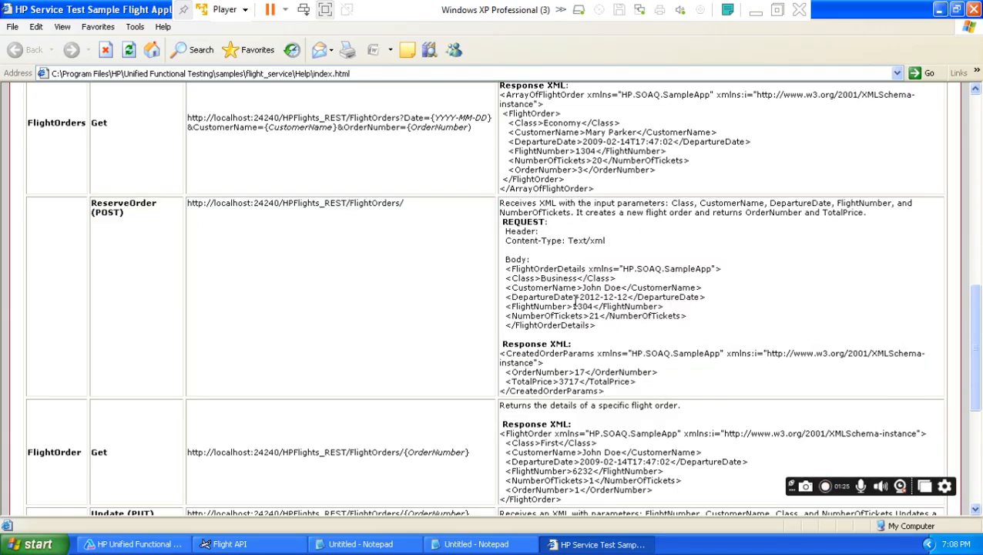
{"action": "left_click_drag", "start_coordinate": [580, 297], "coordinate": [629, 298]}
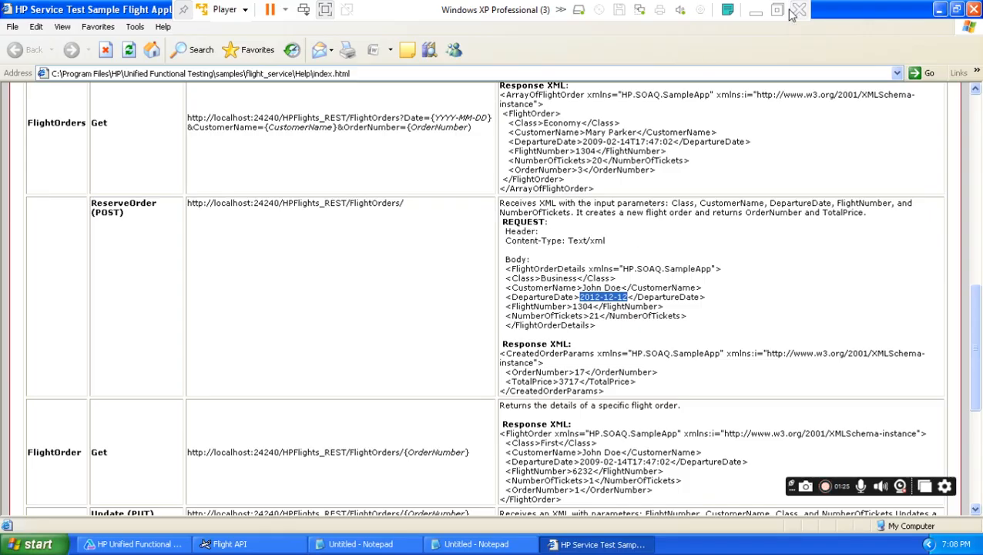
- Switch to the Word document "Notes on Rest API Testing in HP UFT", add "Date must be 2 days in the future" below the list, and select that line
{"action": "left_click", "coordinate": [758, 11]}
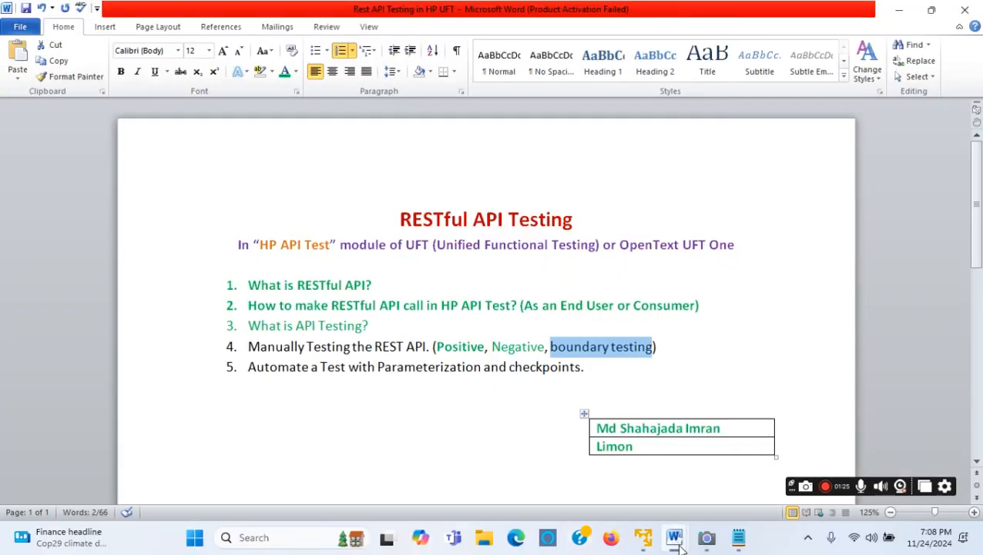
{"action": "mouse_move", "coordinate": [675, 536]}
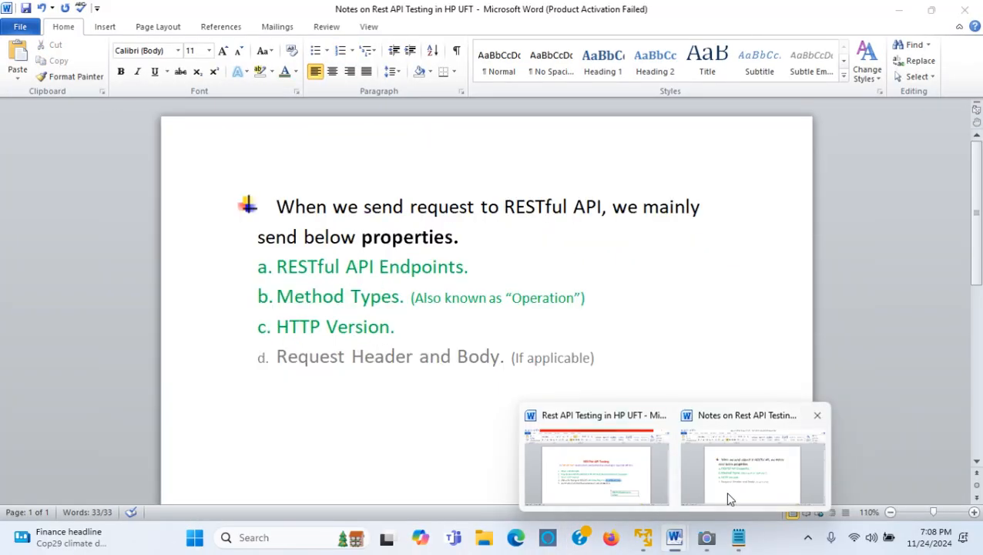
{"action": "left_click", "coordinate": [729, 499]}
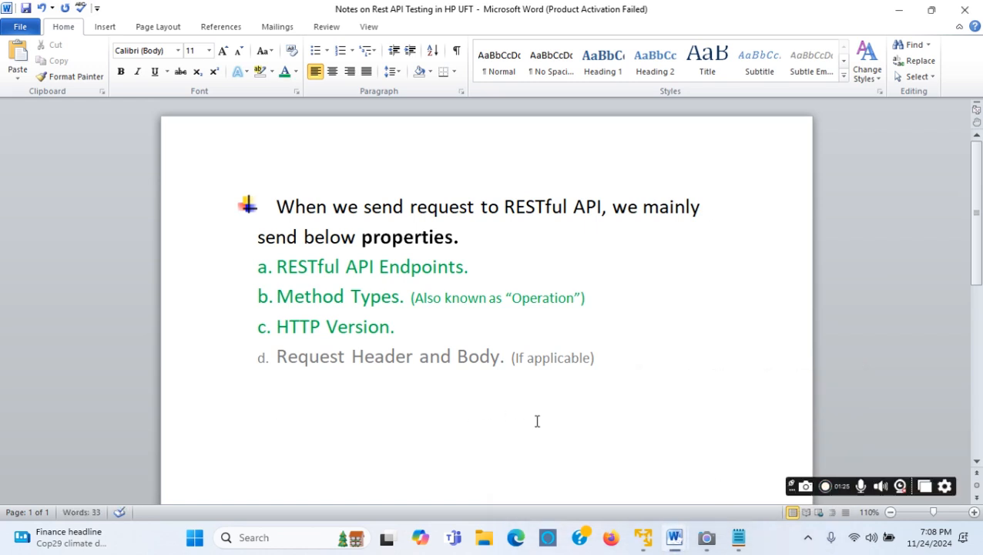
{"action": "type", "text": "Date"}
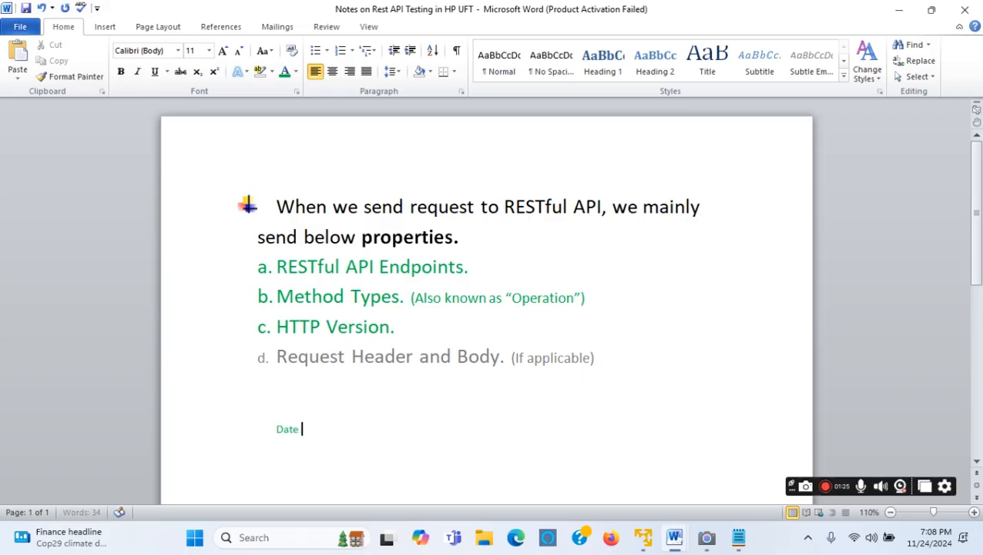
{"action": "type", "text": " must be "}
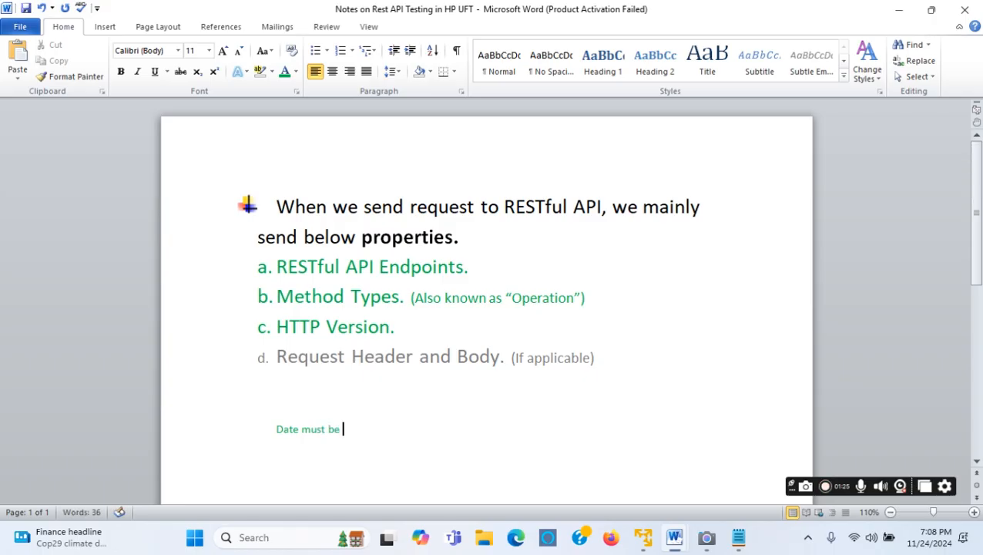
{"action": "type", "text": "2 days"}
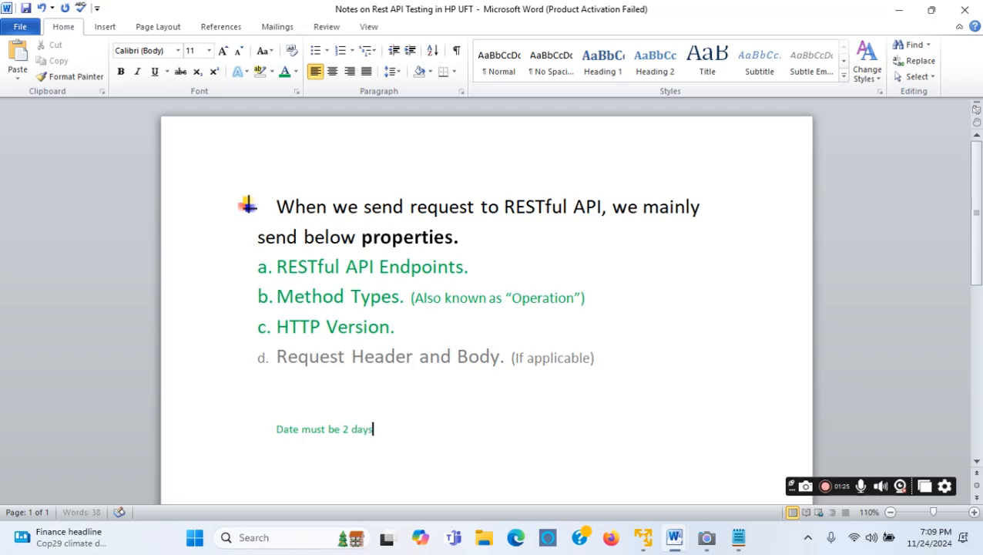
{"action": "type", "text": " in the future"}
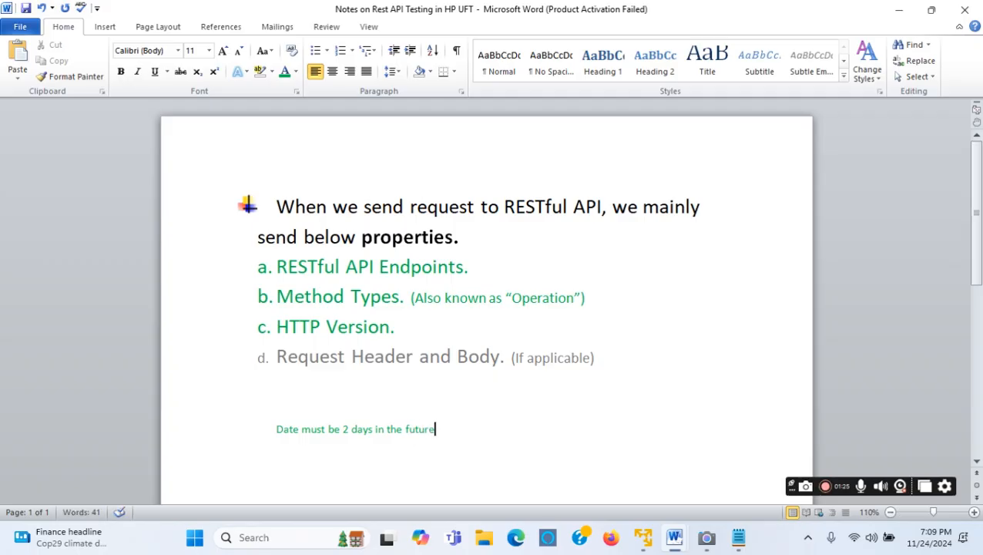
{"action": "left_click_drag", "start_coordinate": [459, 433], "coordinate": [287, 434]}
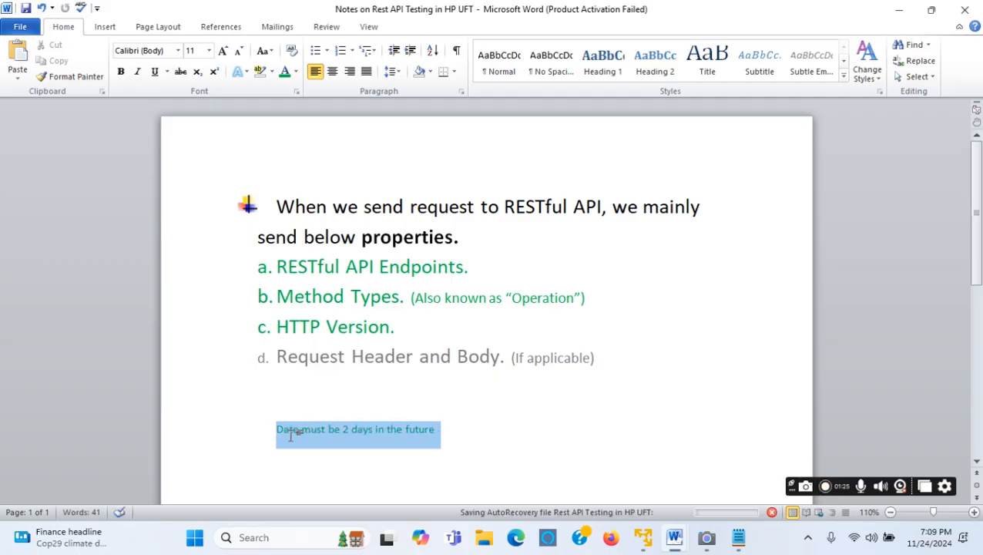